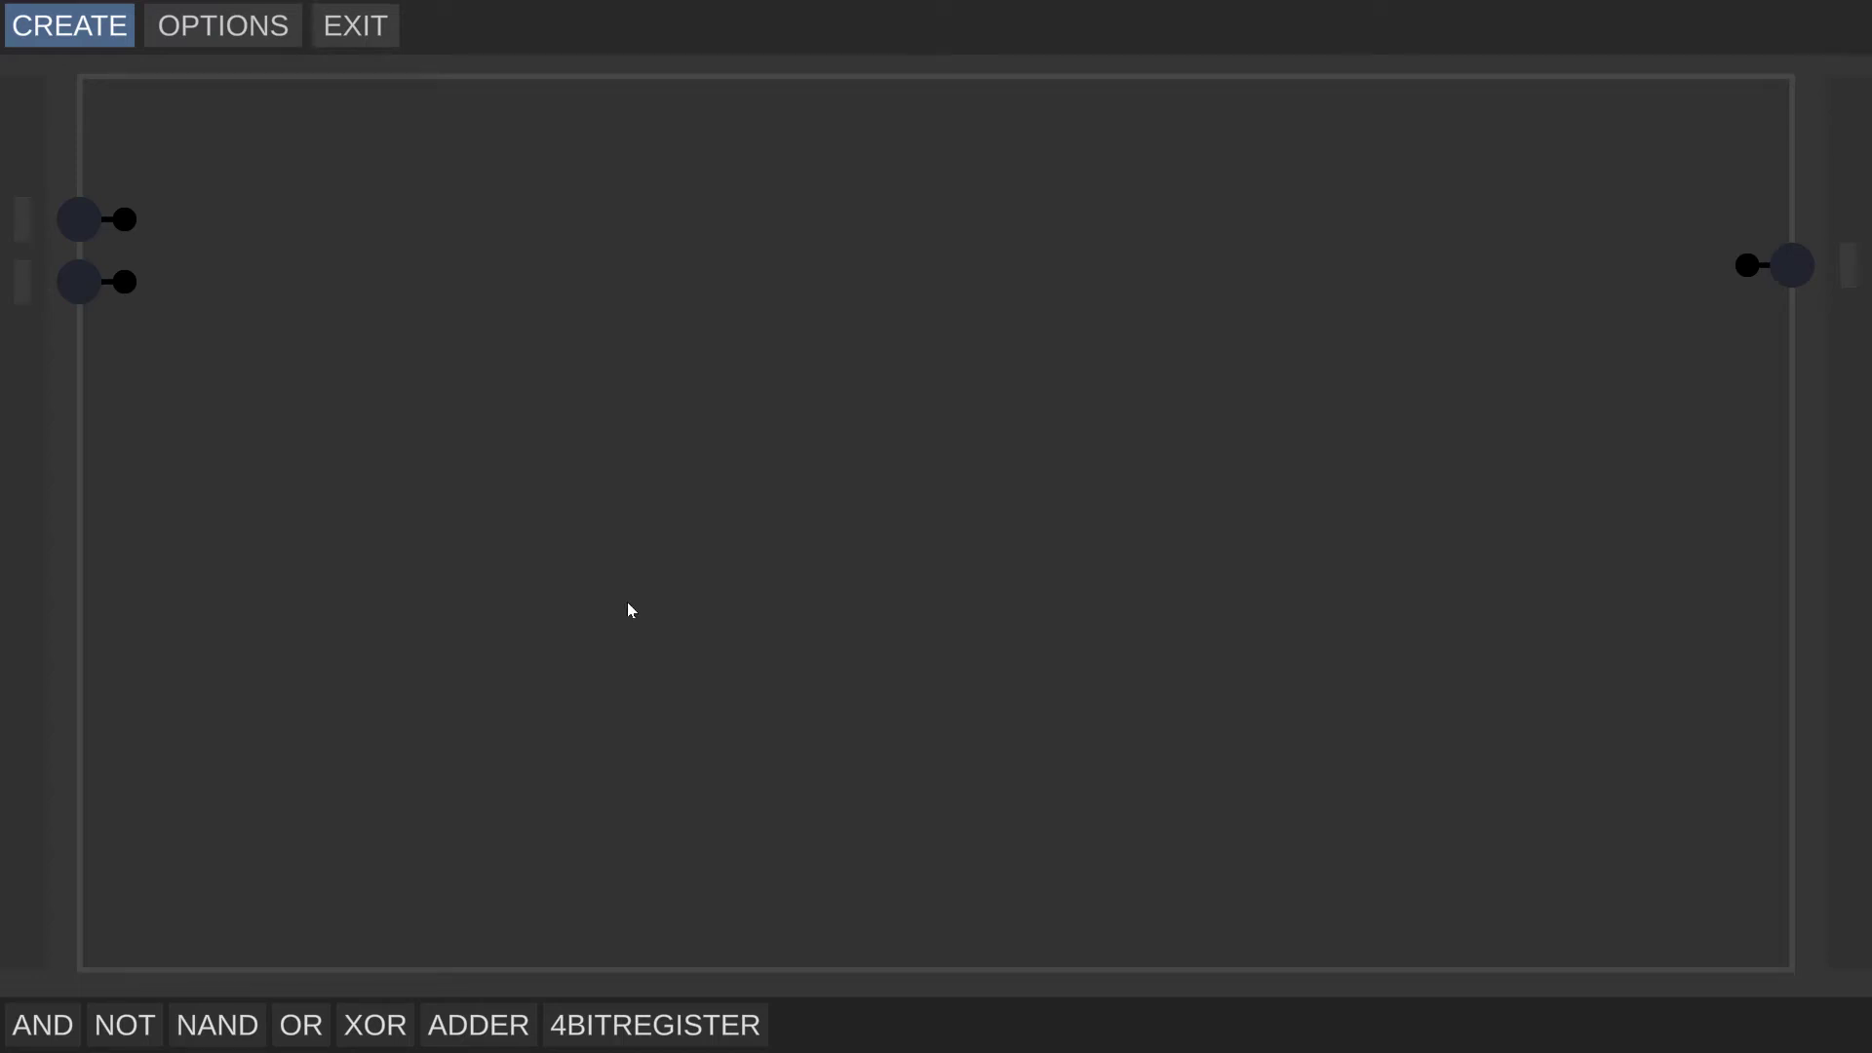
- Place a 4BITREGISTER chip in the empty workspace, delete it, and place an AND gate beside the two inputs instead
drag(719, 1022, 961, 401)
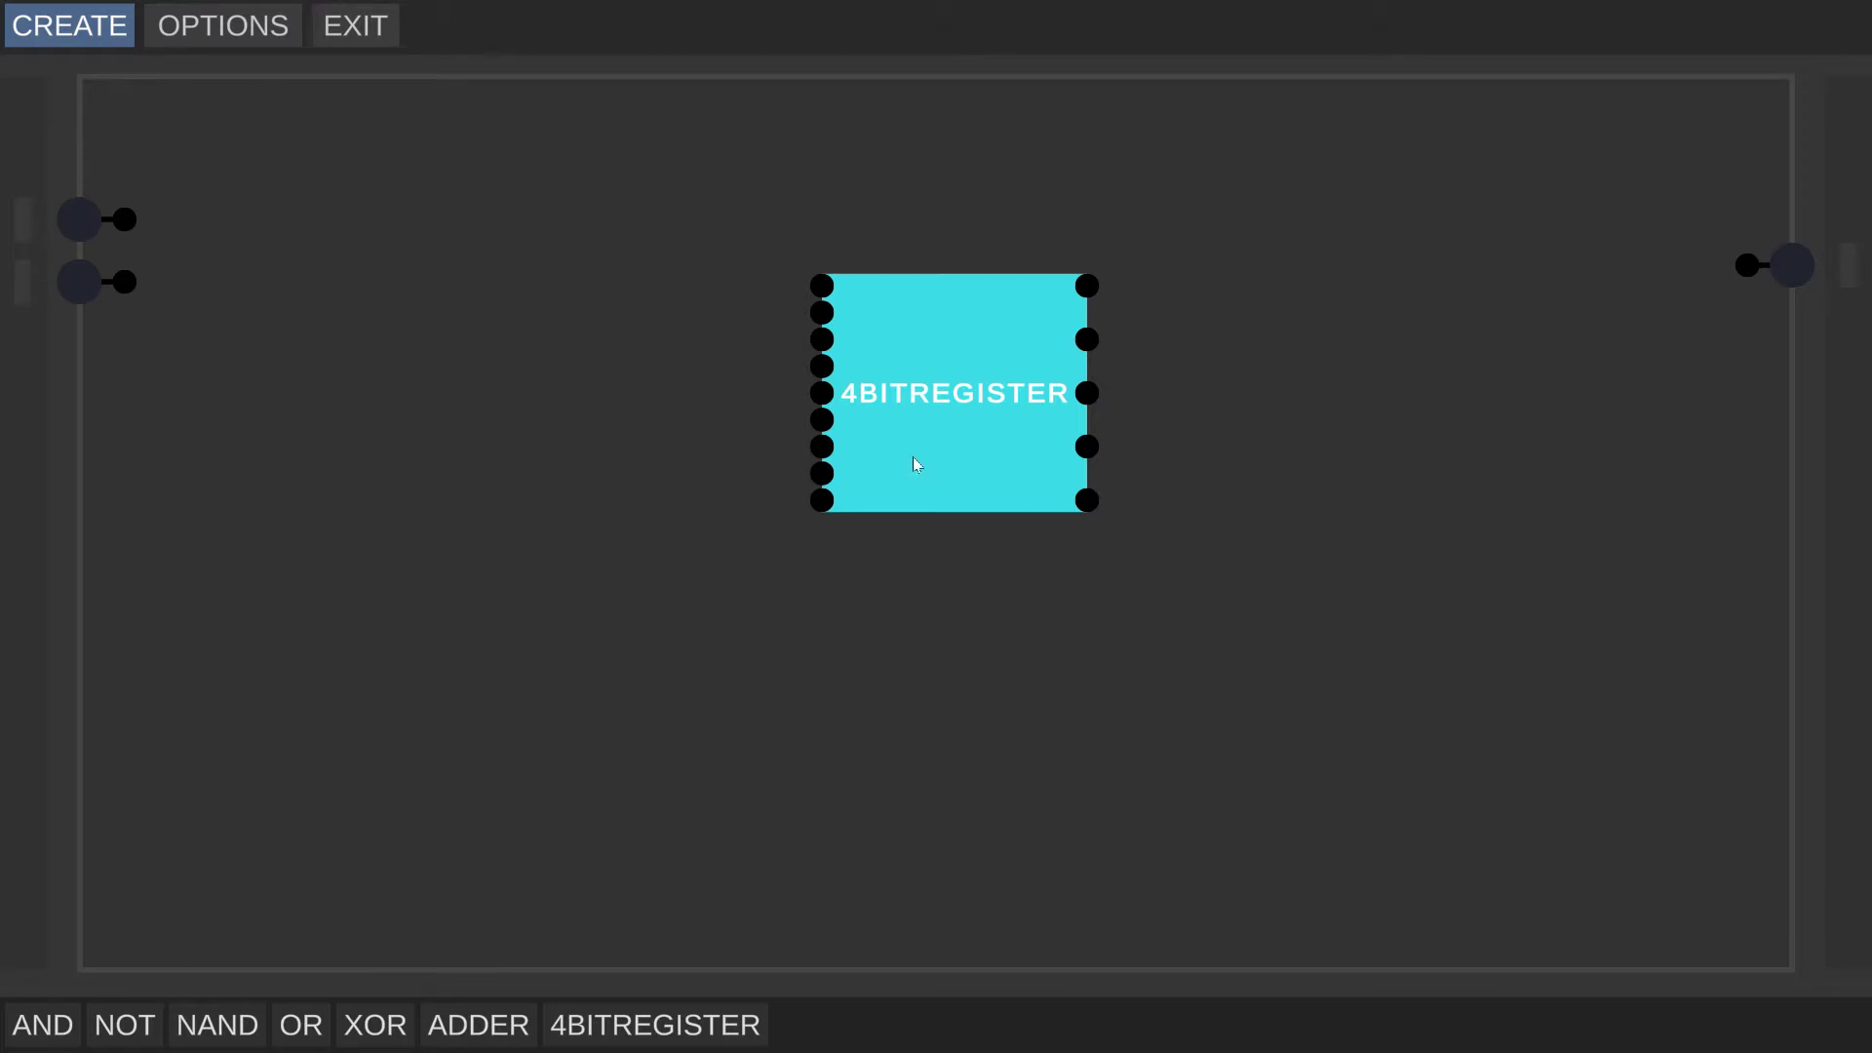
key(Delete)
click(43, 1025)
click(450, 265)
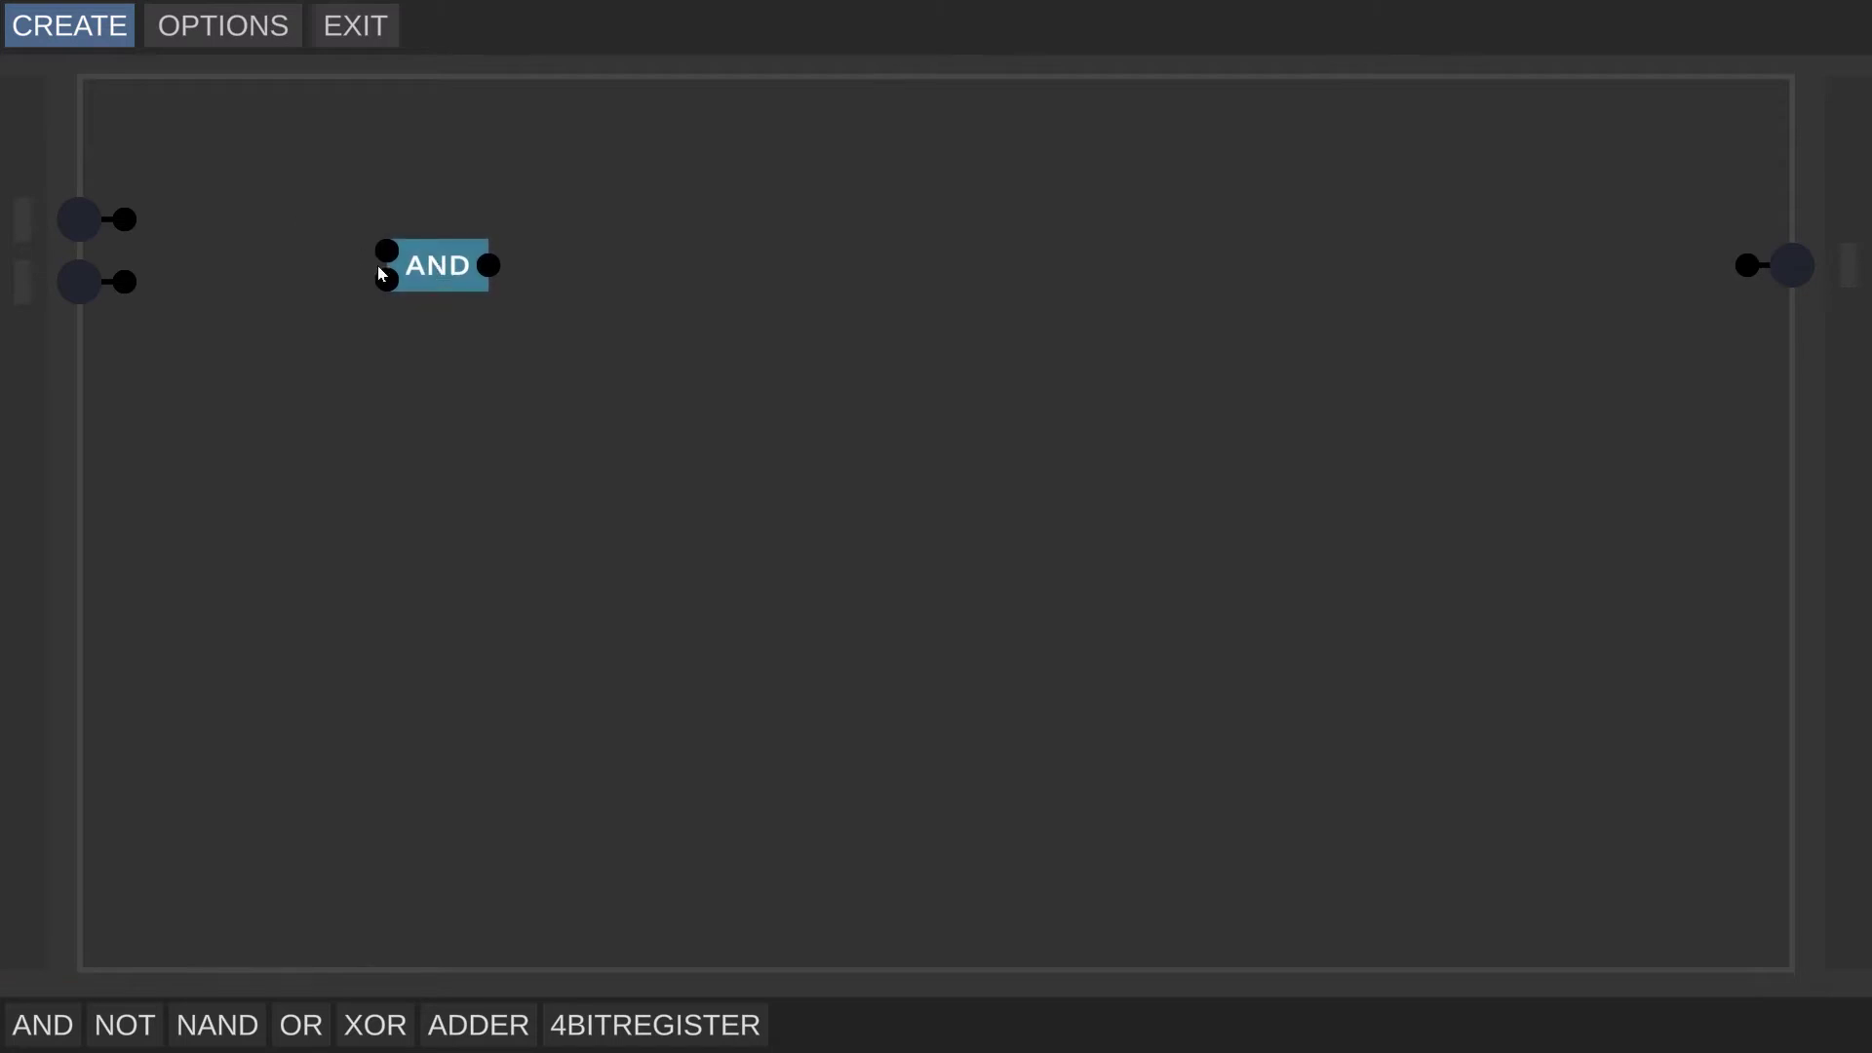
click(119, 1026)
click(732, 251)
click(736, 310)
click(450, 265)
click(726, 261)
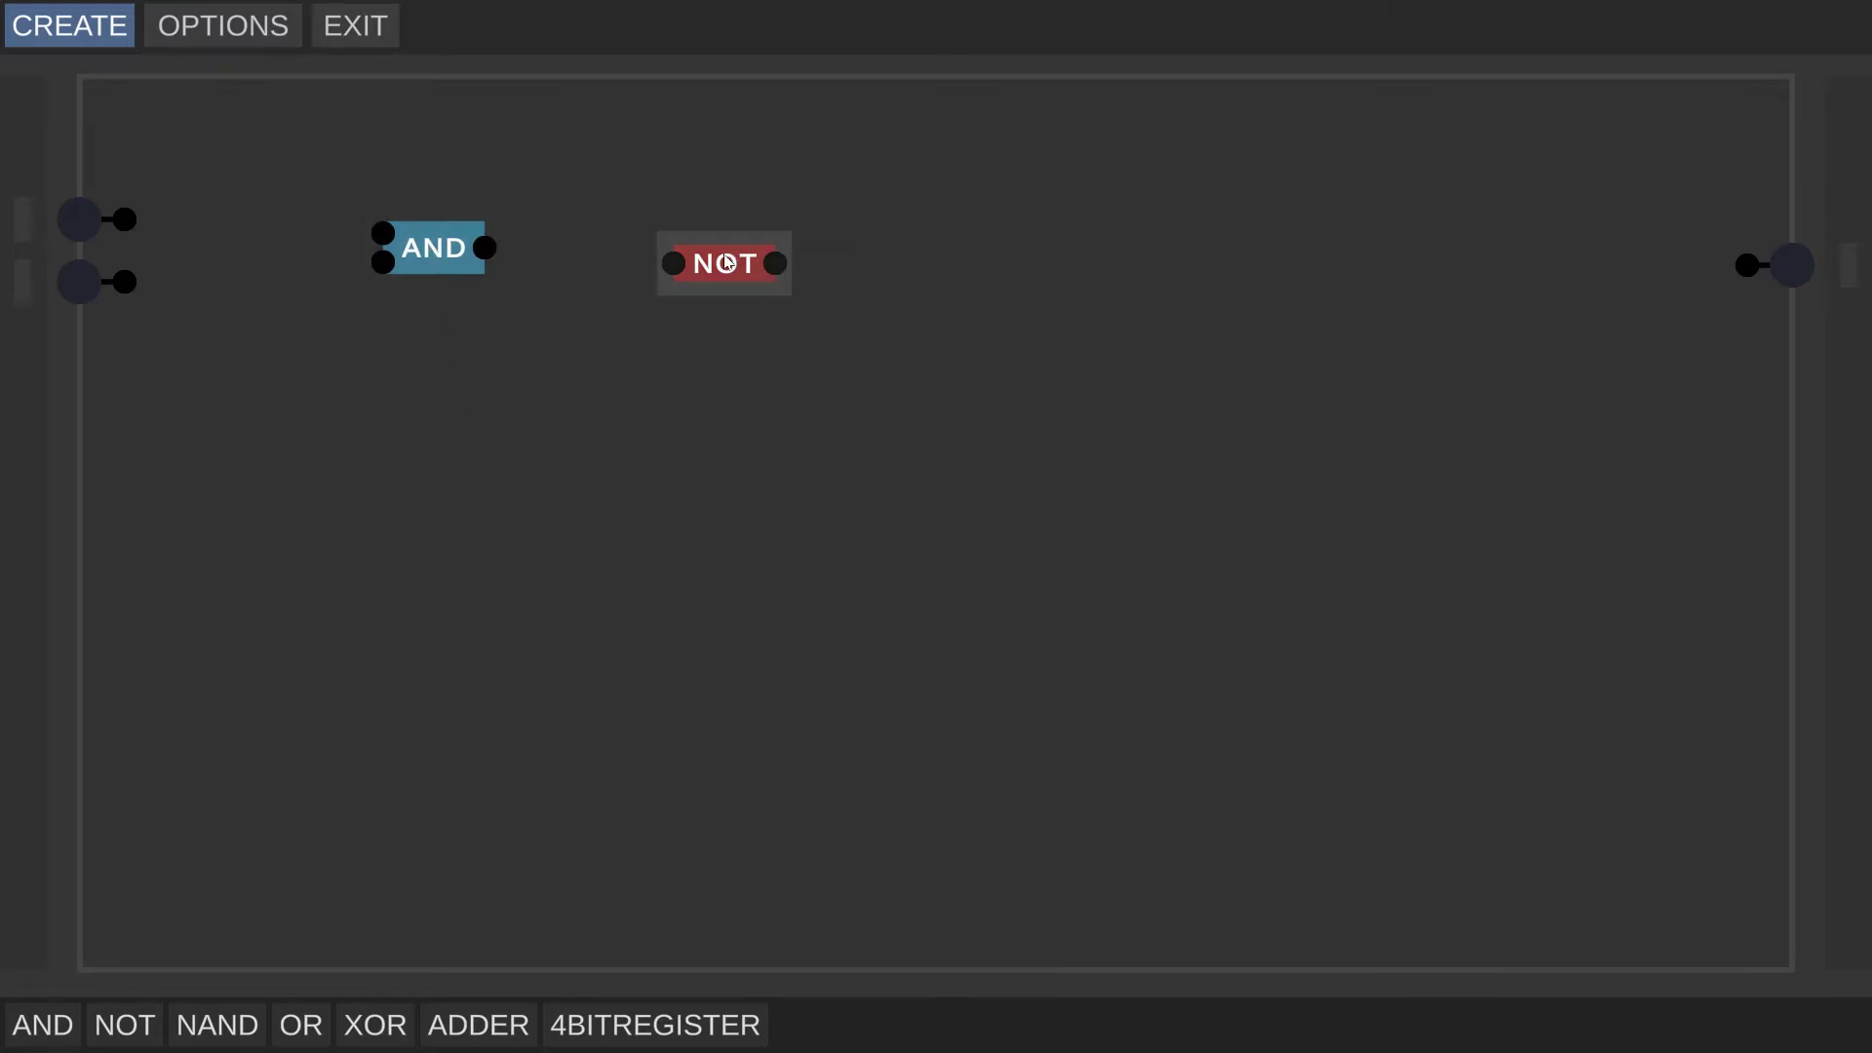
key(Delete)
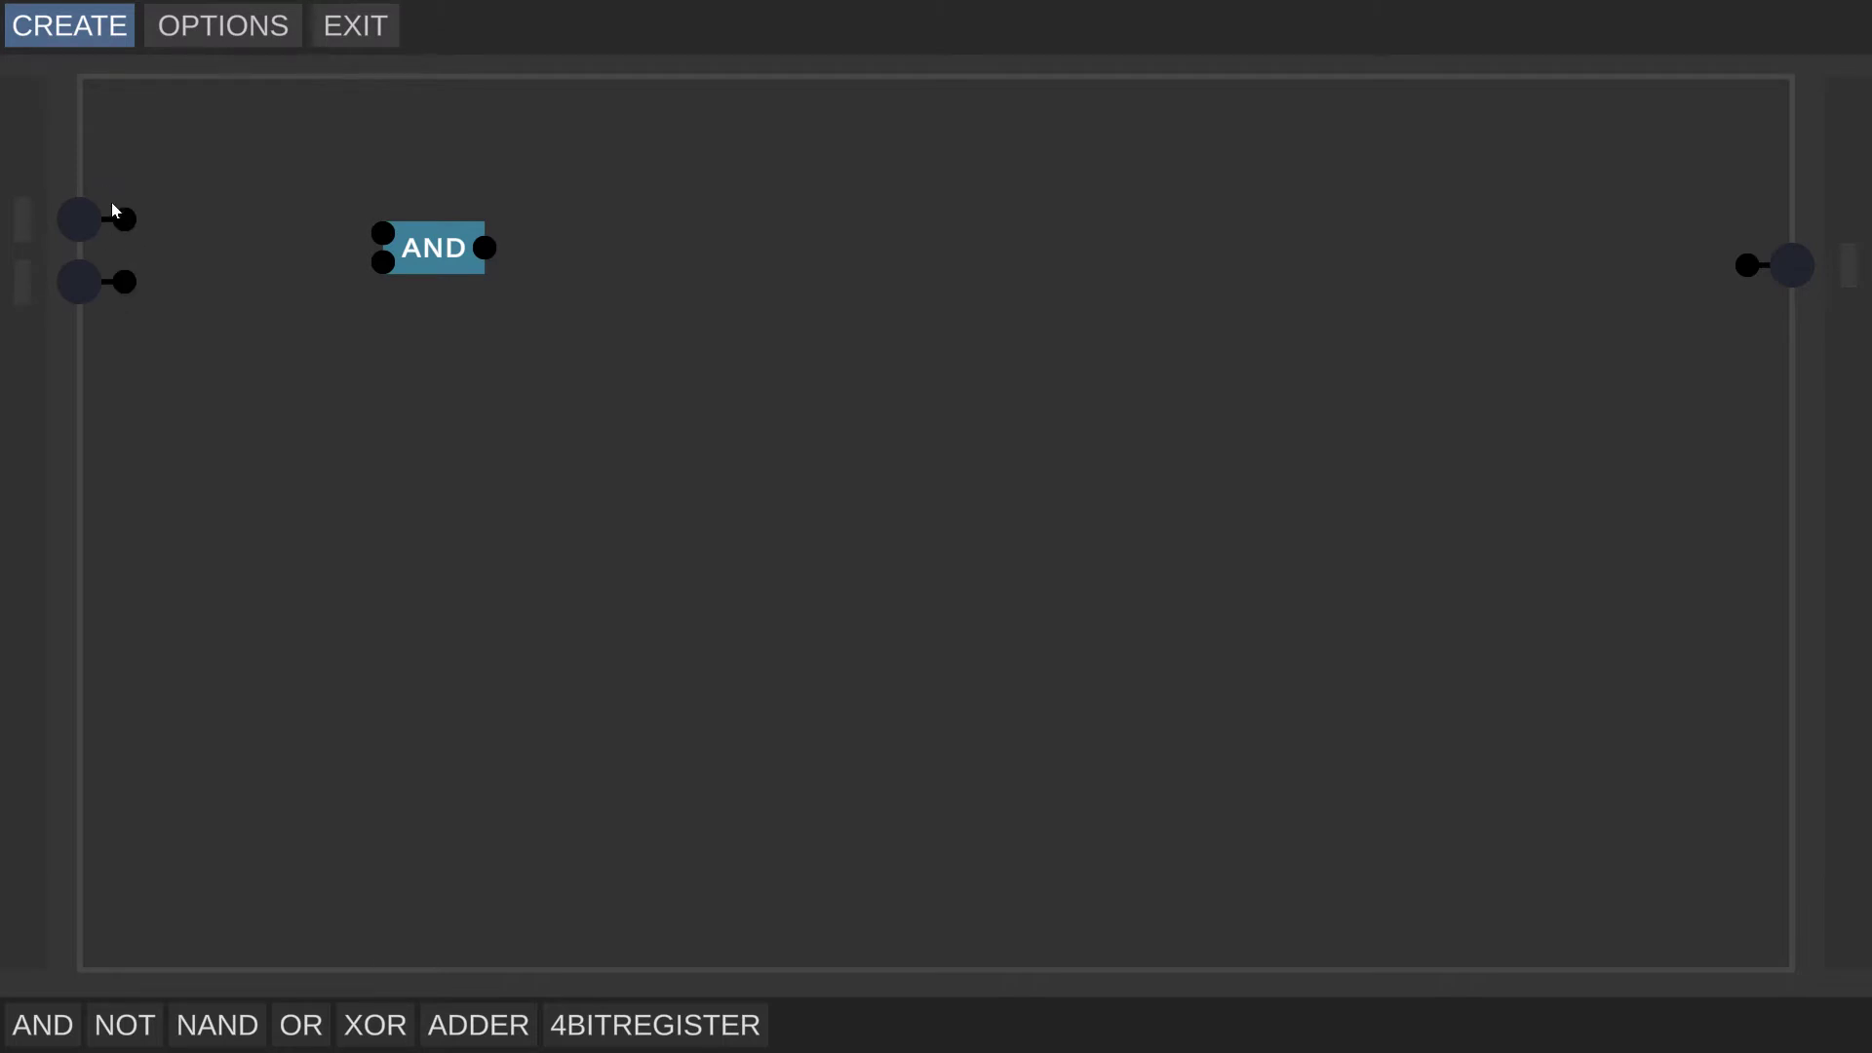
- Wire the AND gate between both inputs and the output, centre it, and test it by switching on input 1 and input 2
drag(124, 220, 382, 235)
drag(125, 282, 1747, 265)
drag(434, 247, 947, 261)
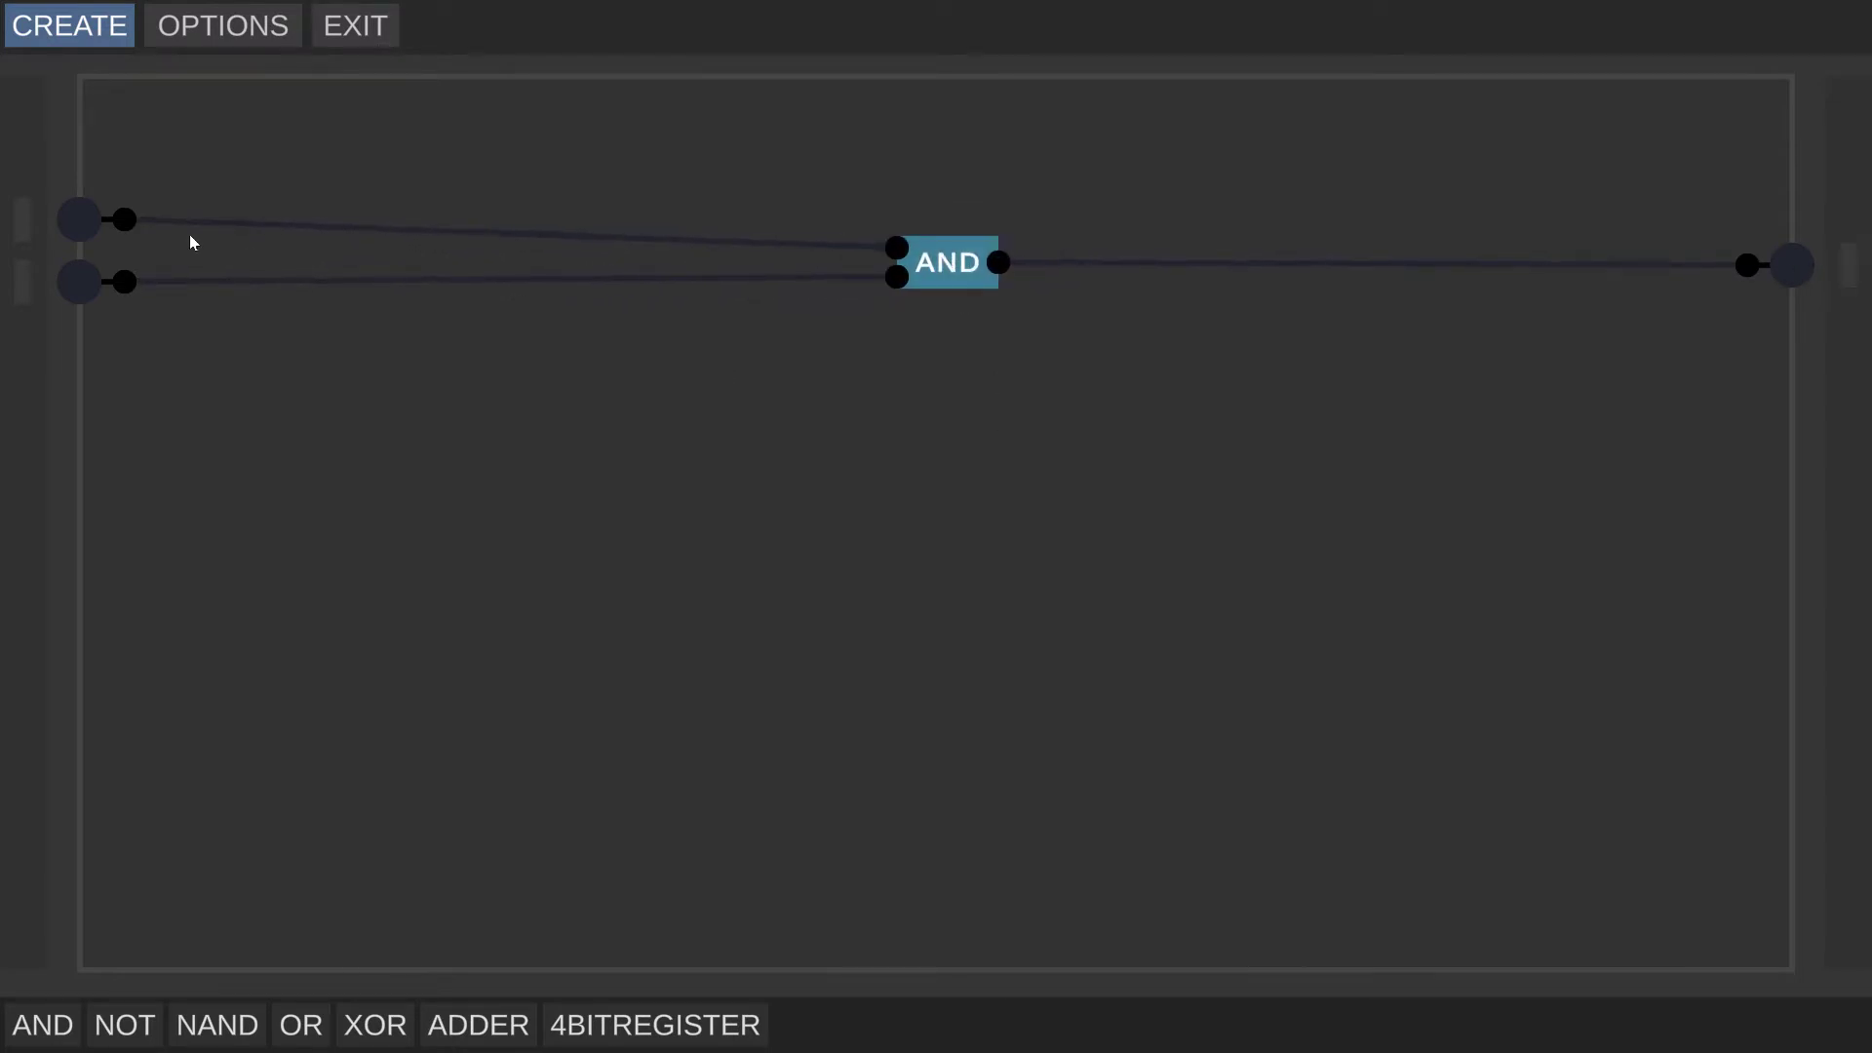
click(73, 226)
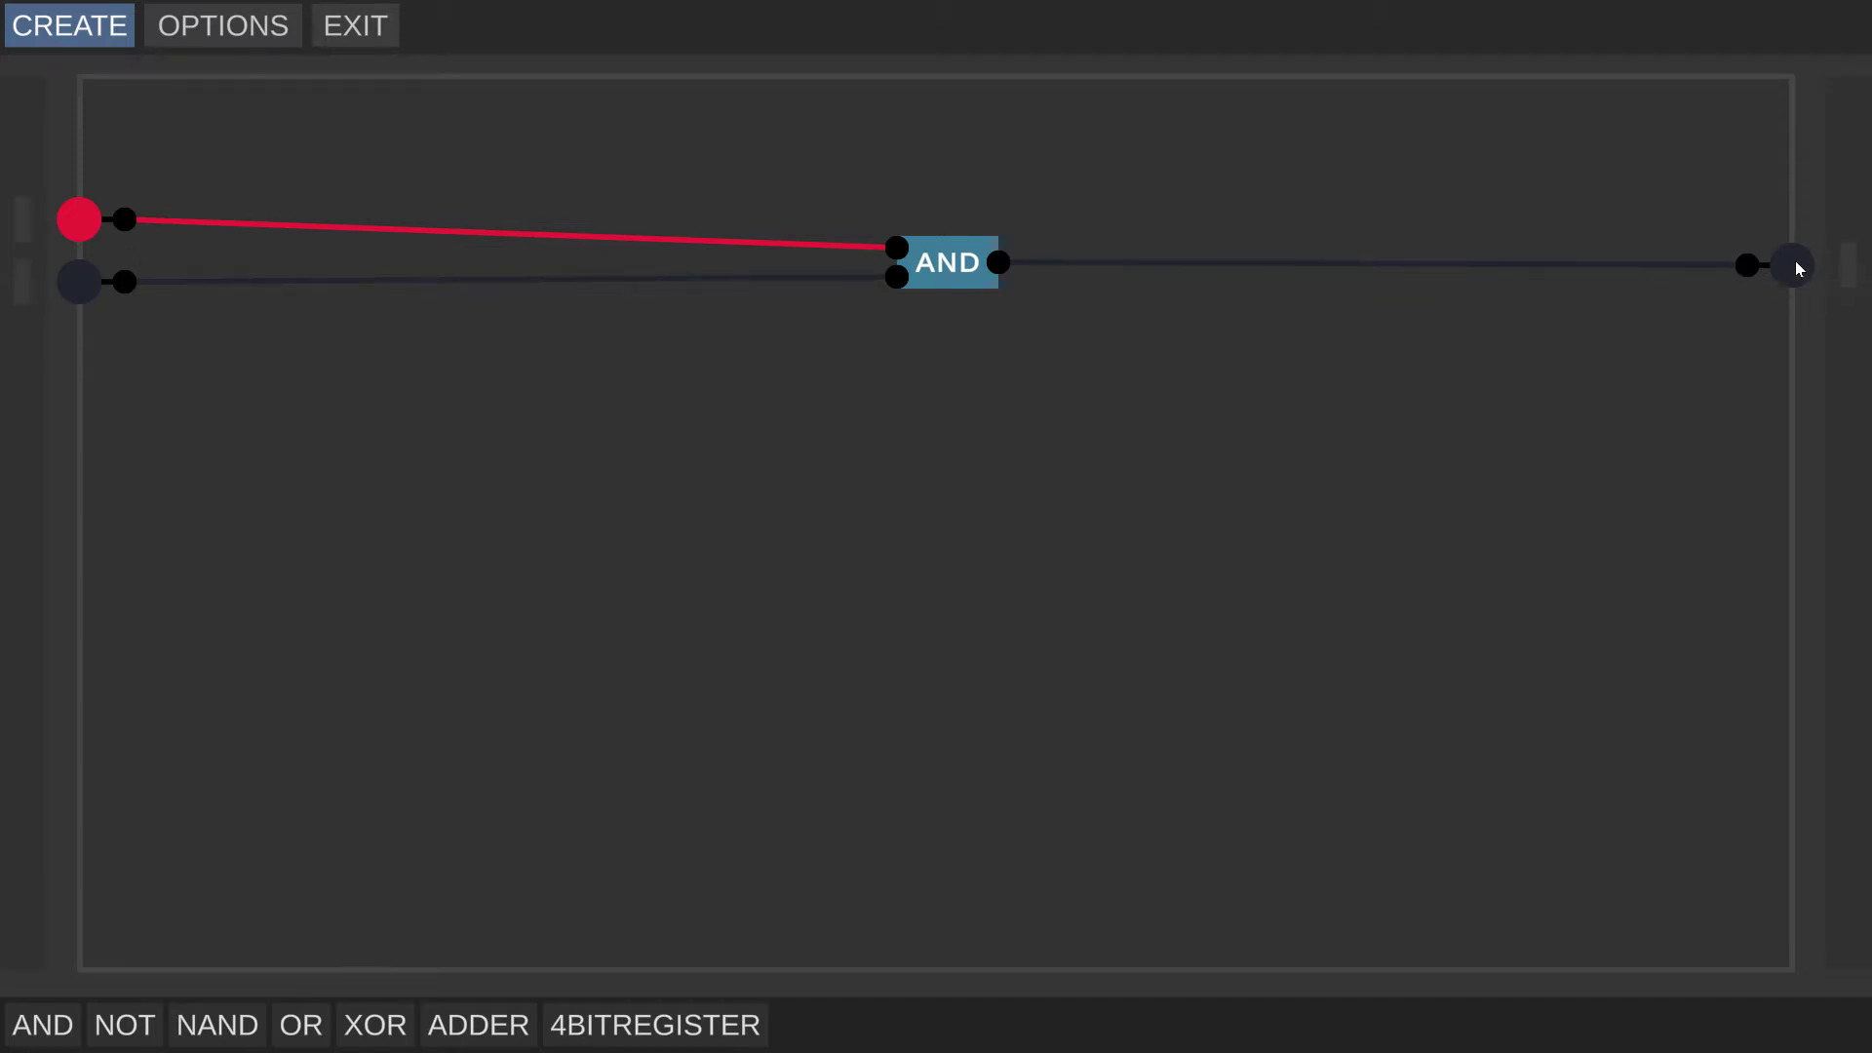
click(94, 285)
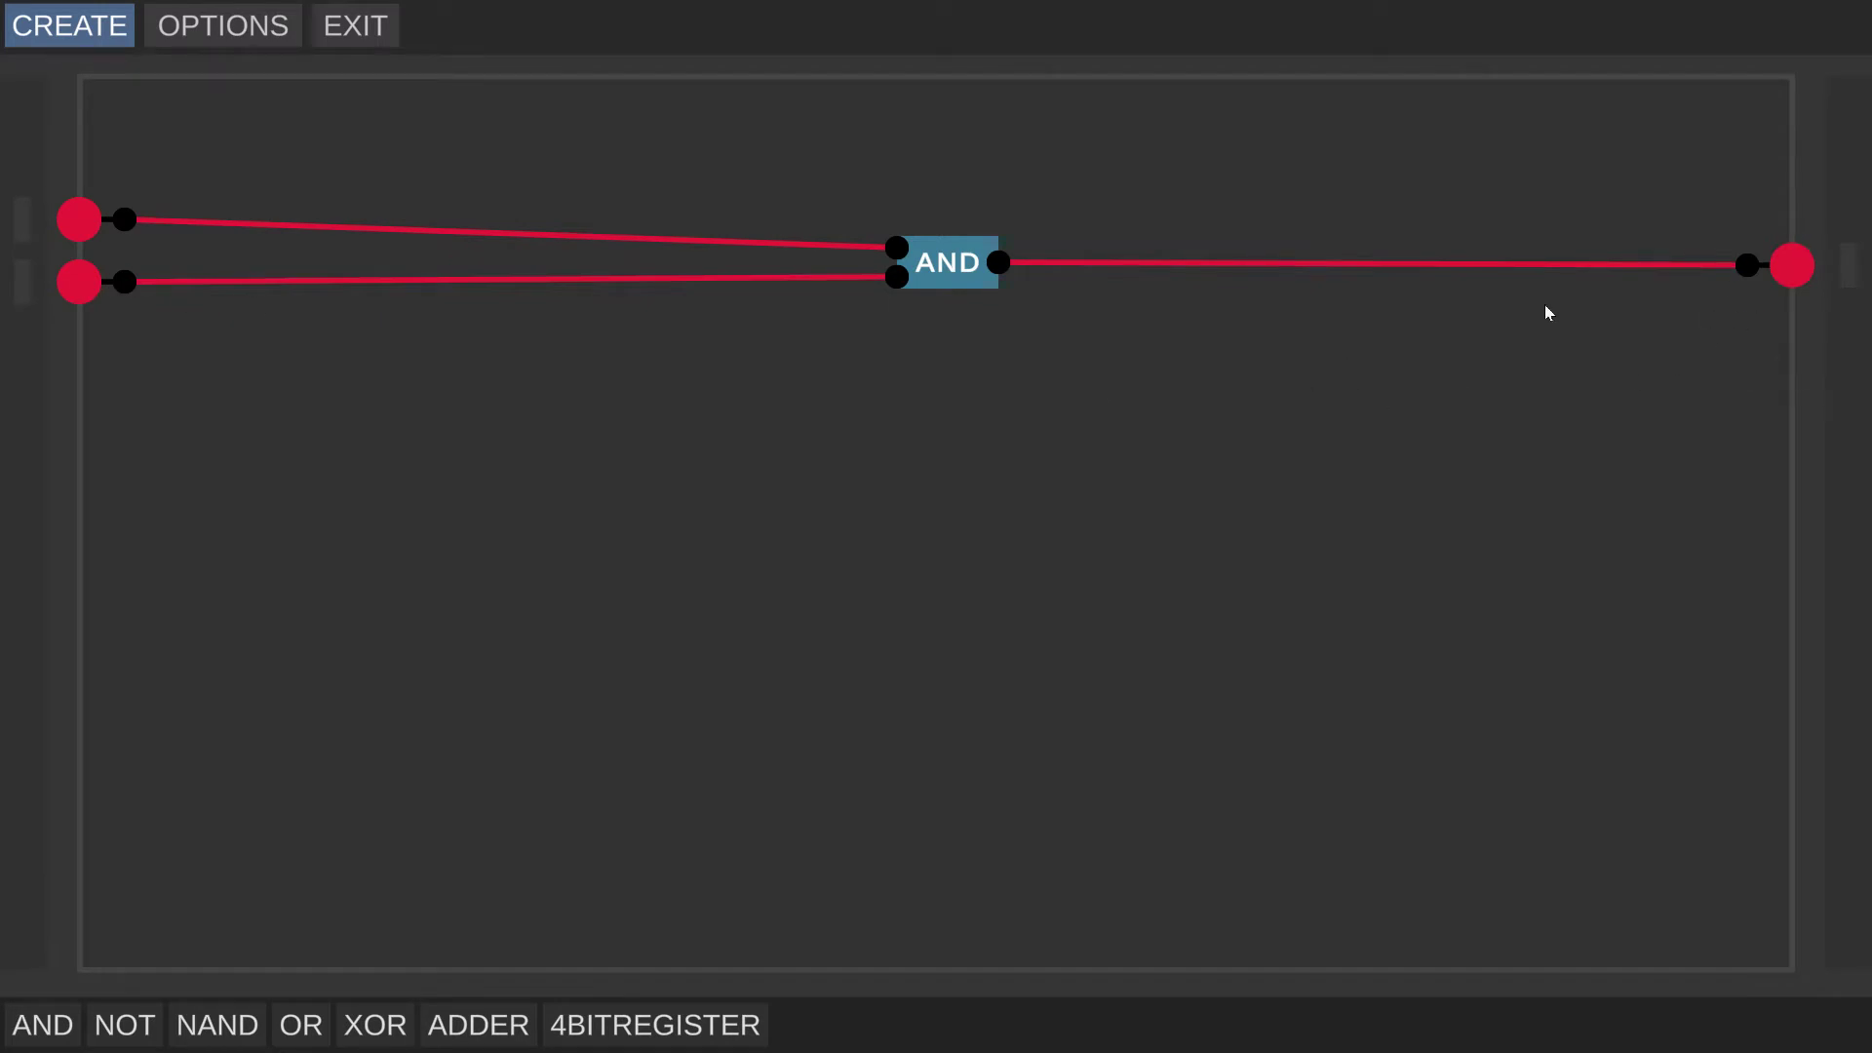
- Replace the circuit with a new AND gate fed by both inputs, followed by a NOT gate wired to the output
click(944, 261)
key(Delete)
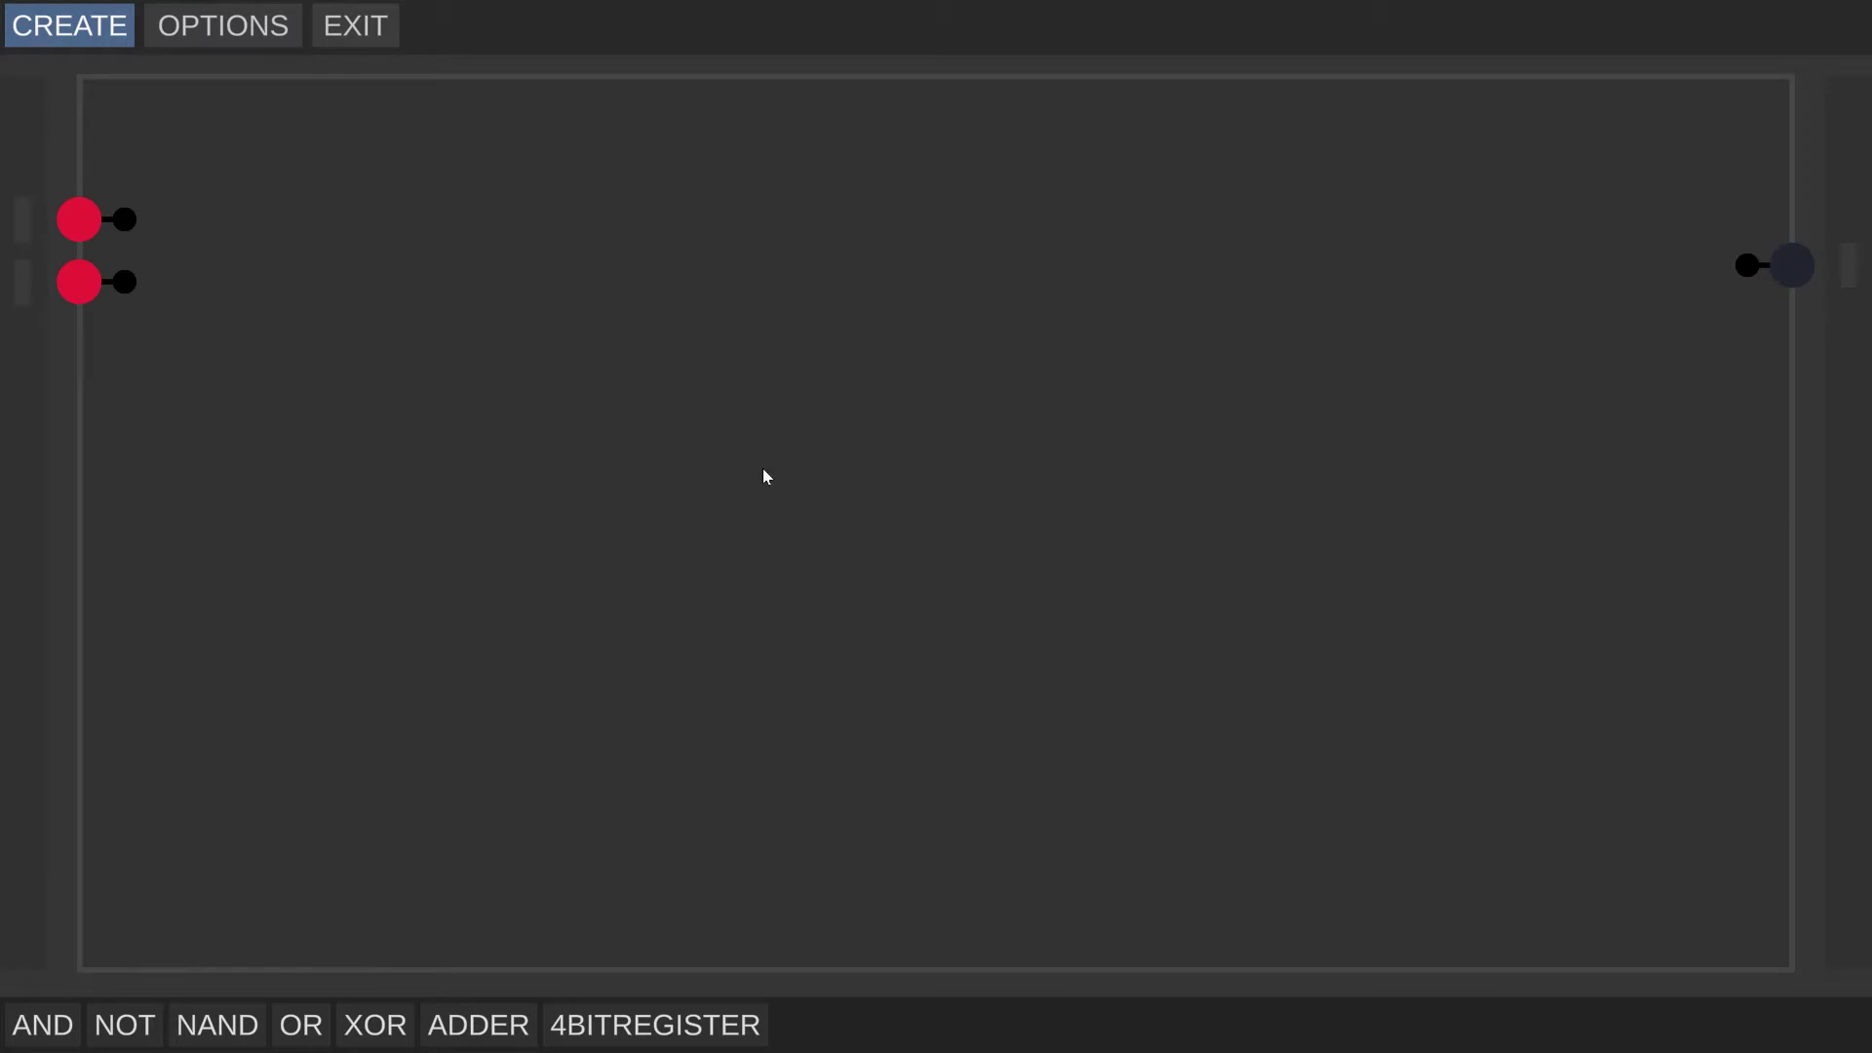
drag(49, 1021, 371, 256)
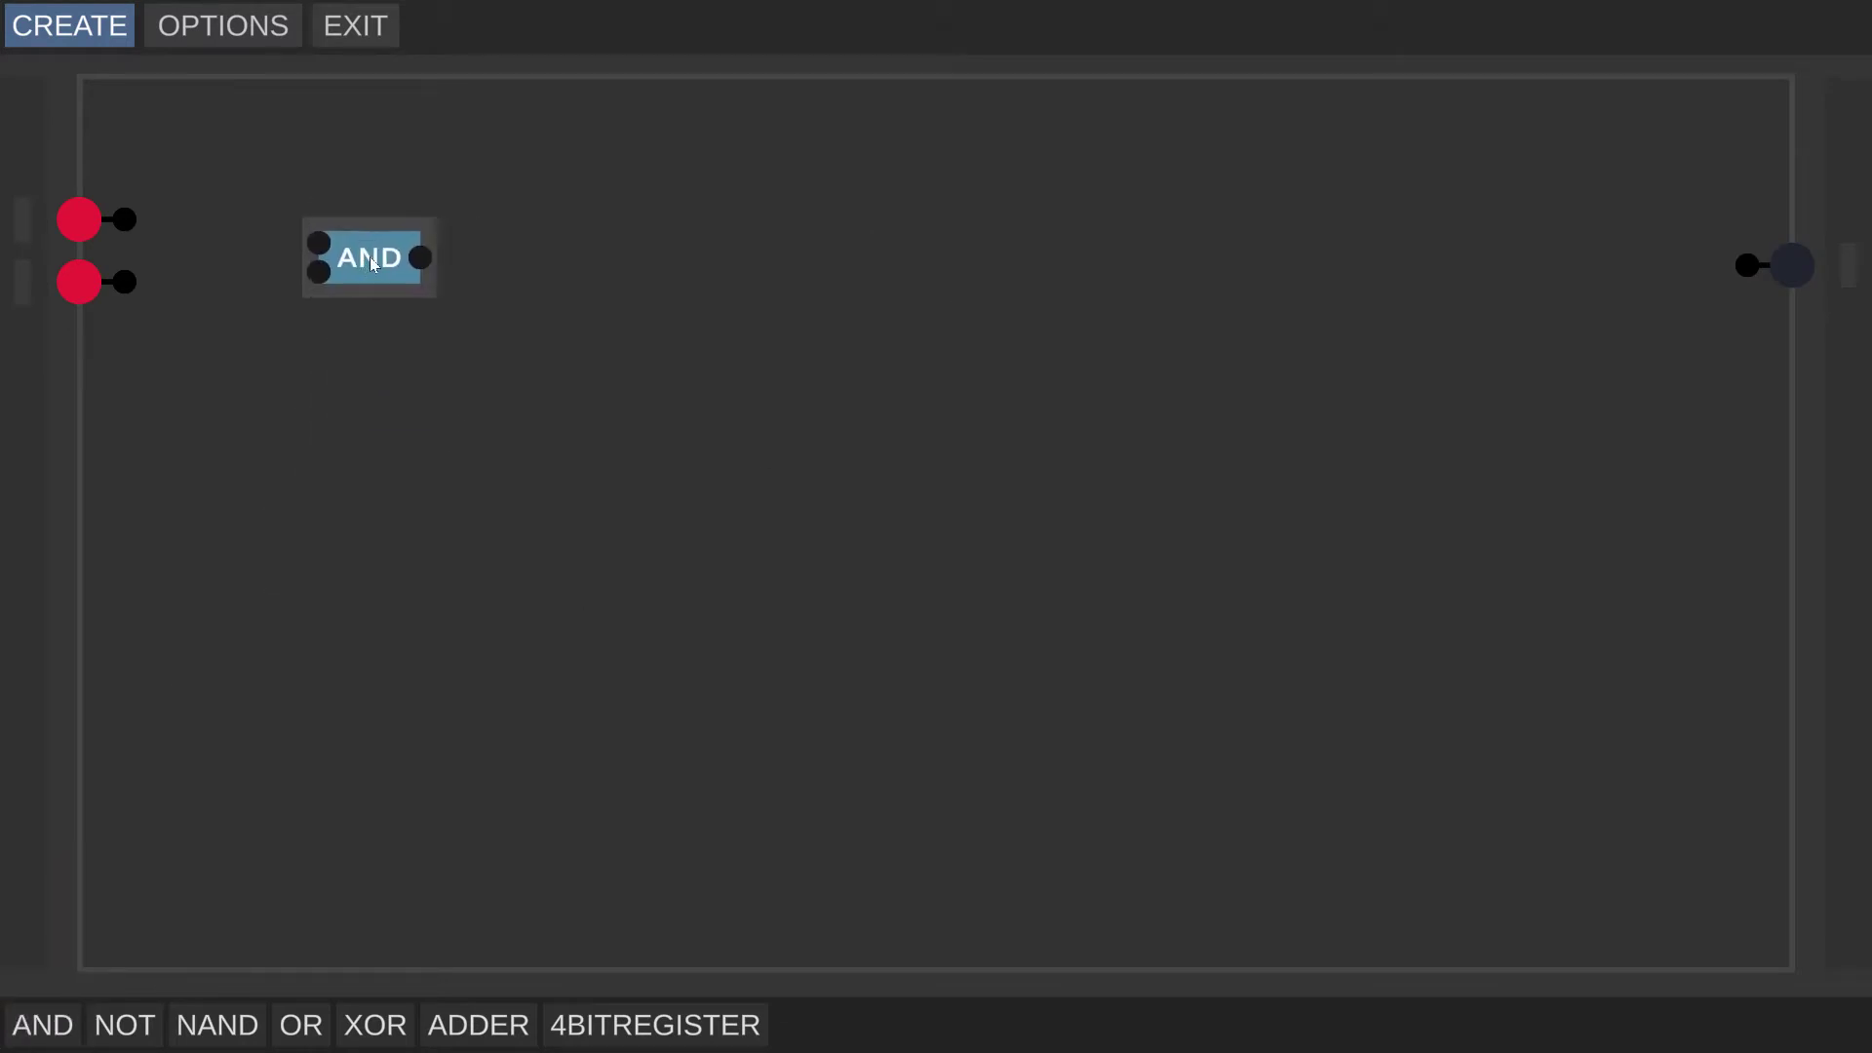
drag(131, 220, 319, 242)
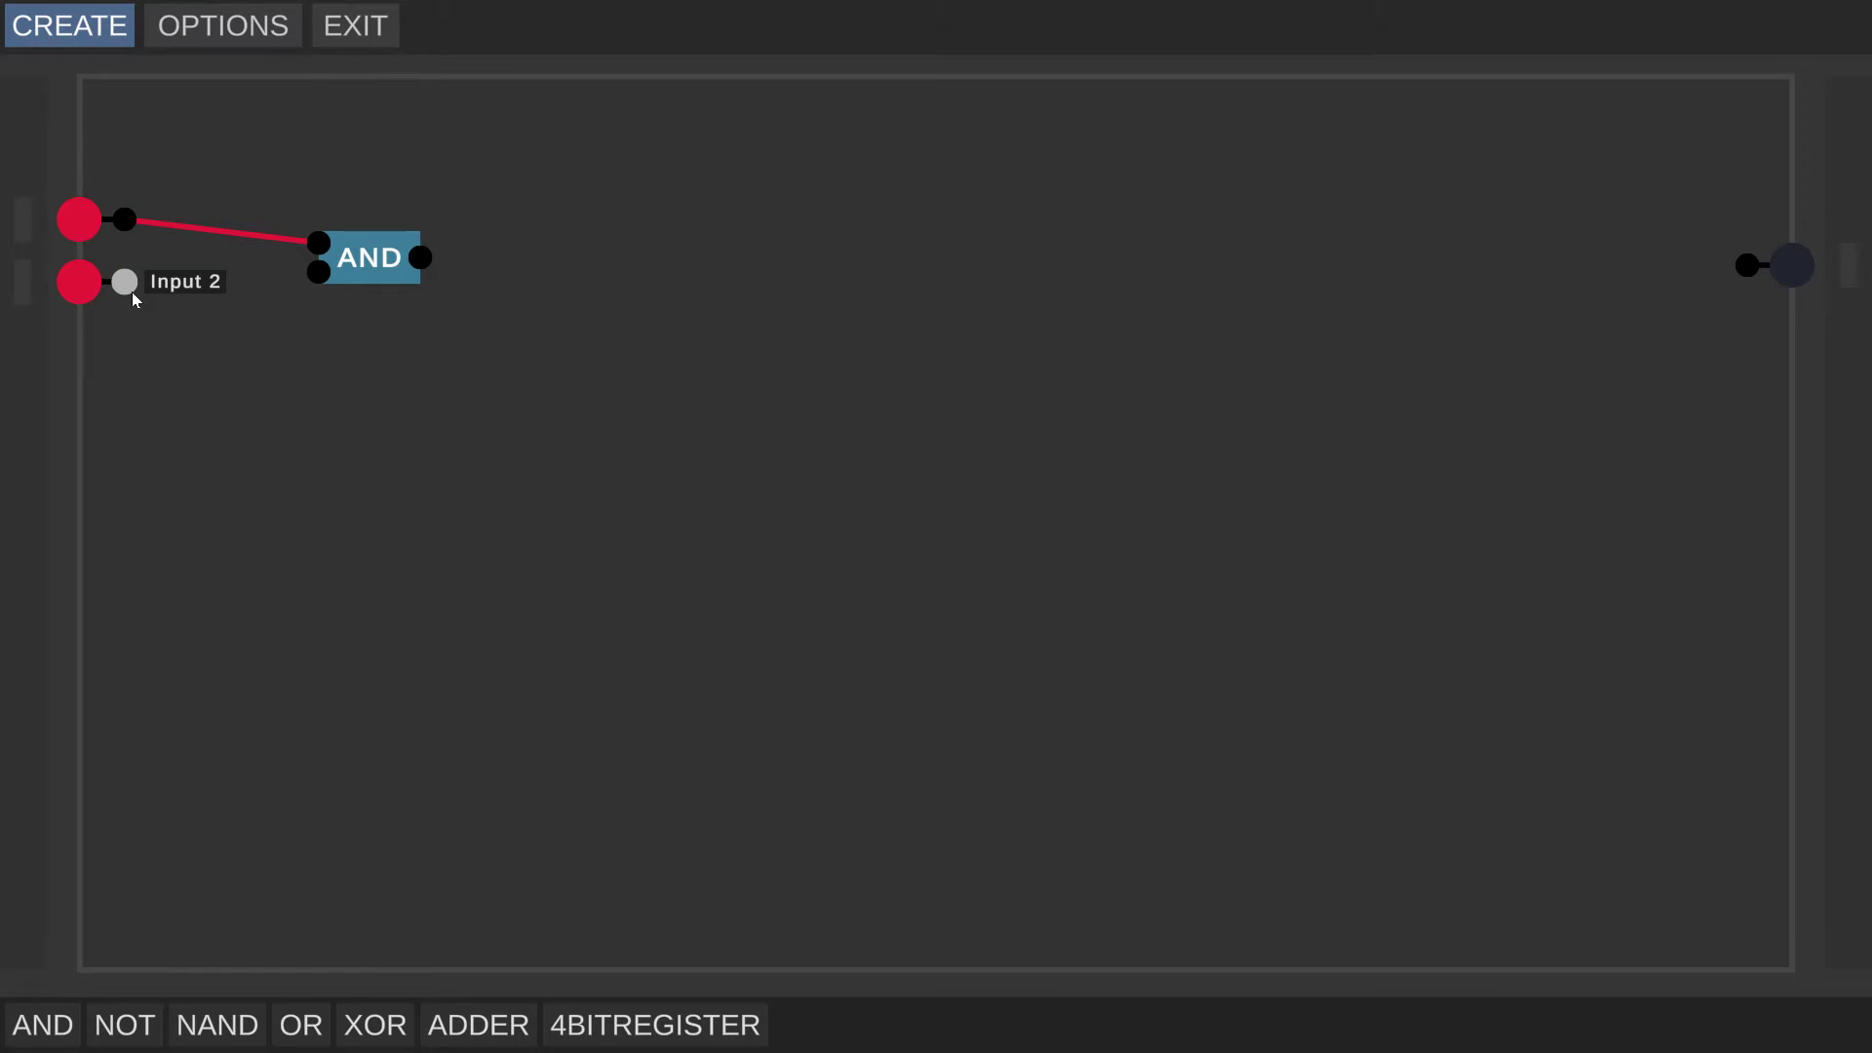
drag(132, 290, 314, 272)
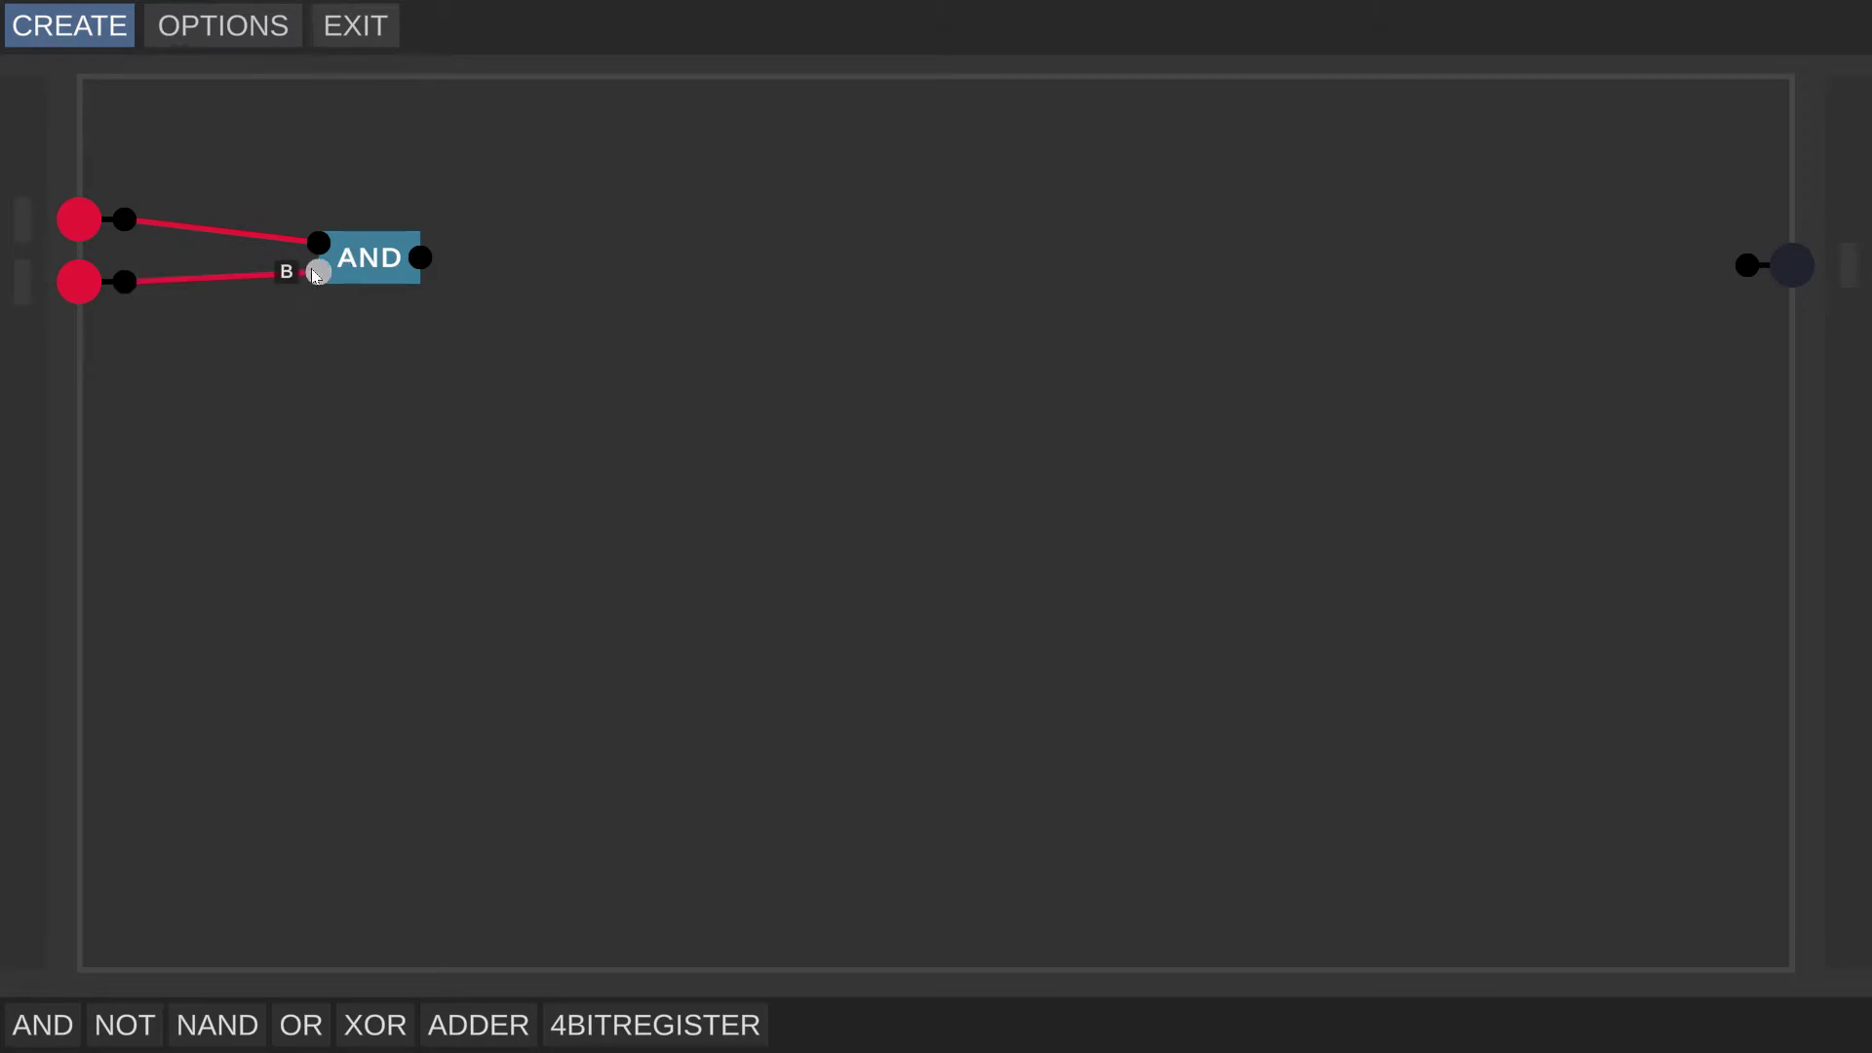
drag(125, 1024, 1748, 265)
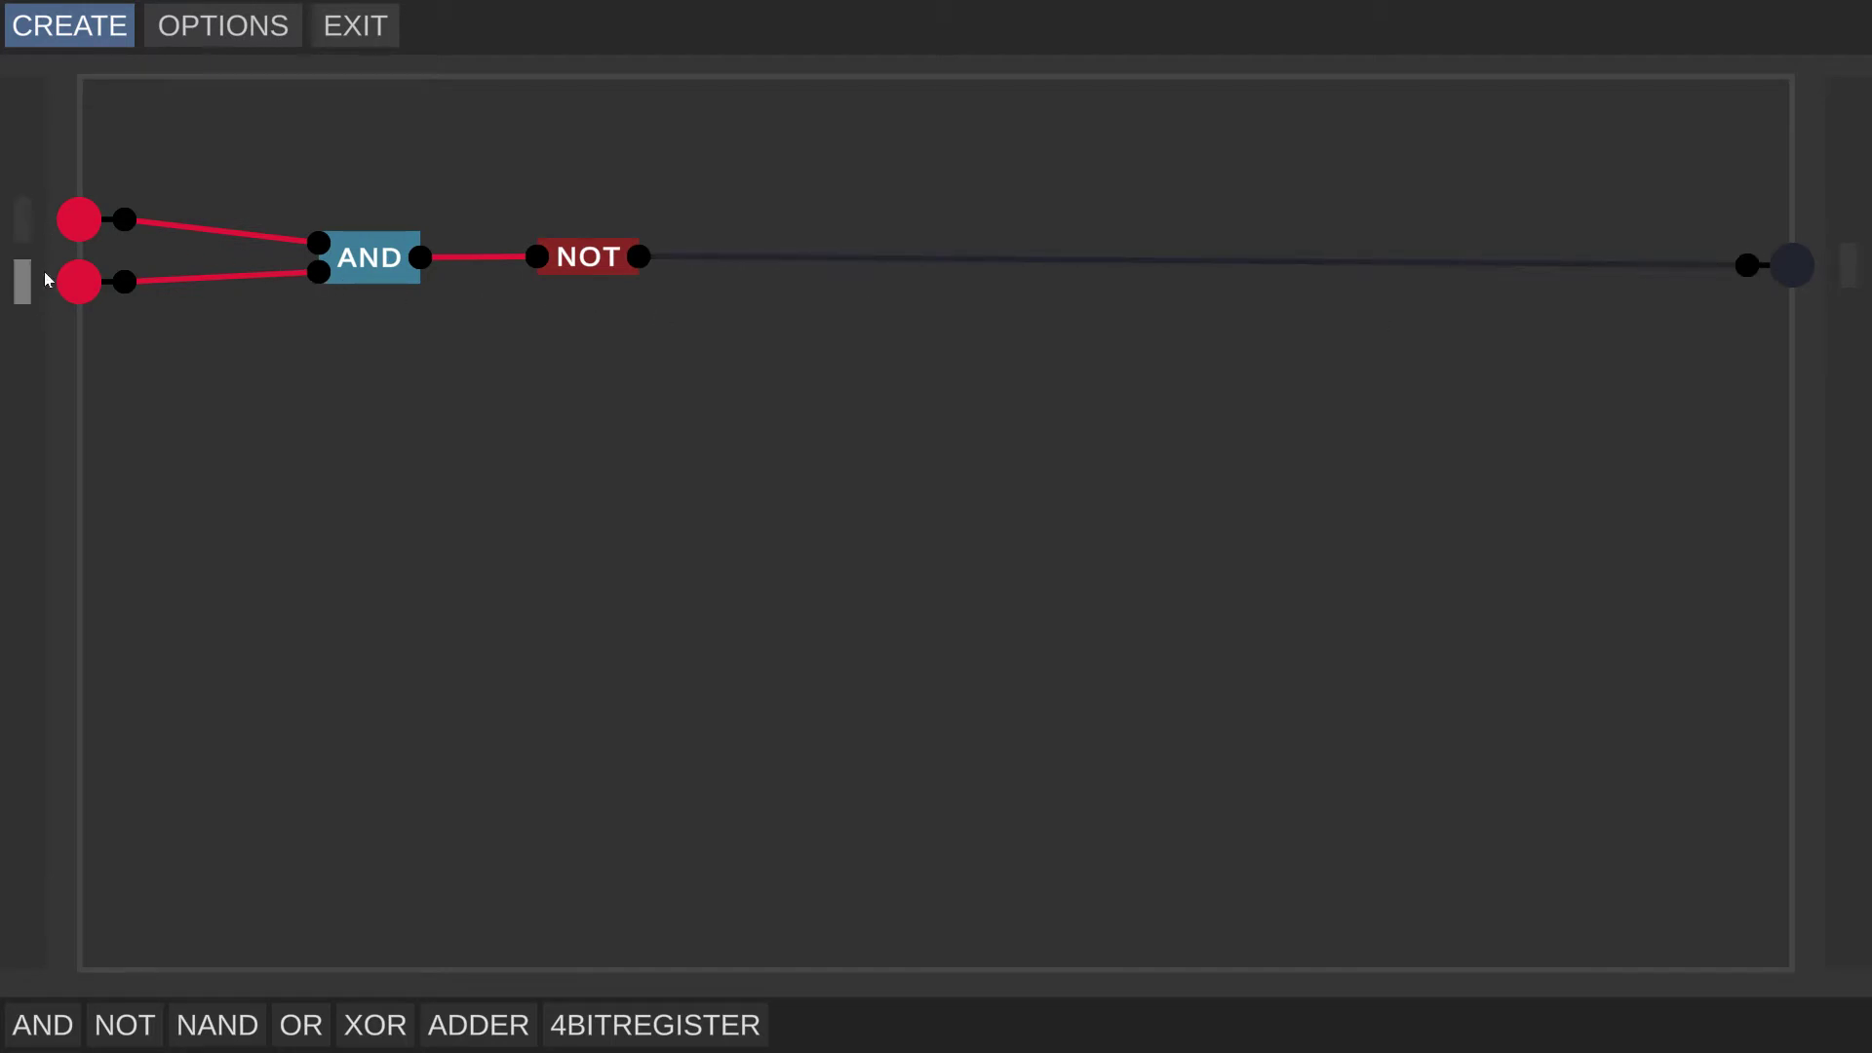
- Toggle the two inputs through different combinations to test the AND-plus-NOT circuit's output
click(74, 285)
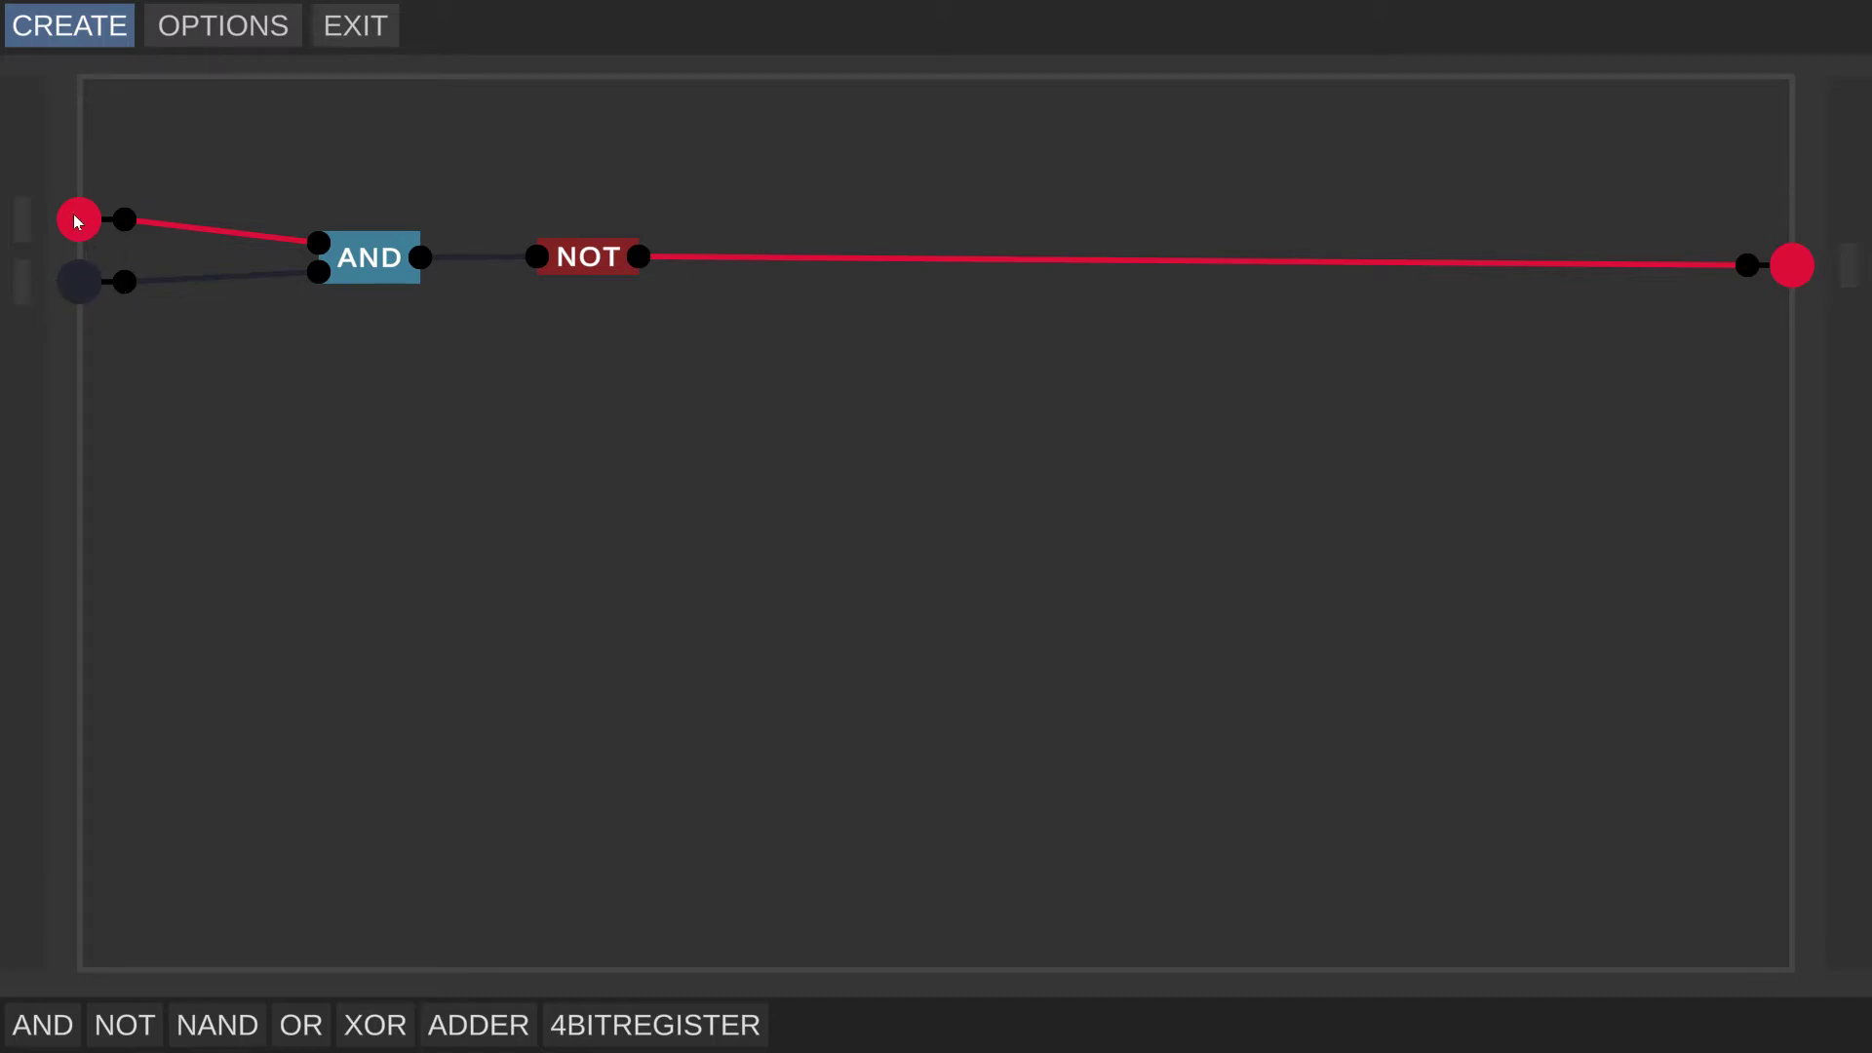
click(78, 221)
click(90, 286)
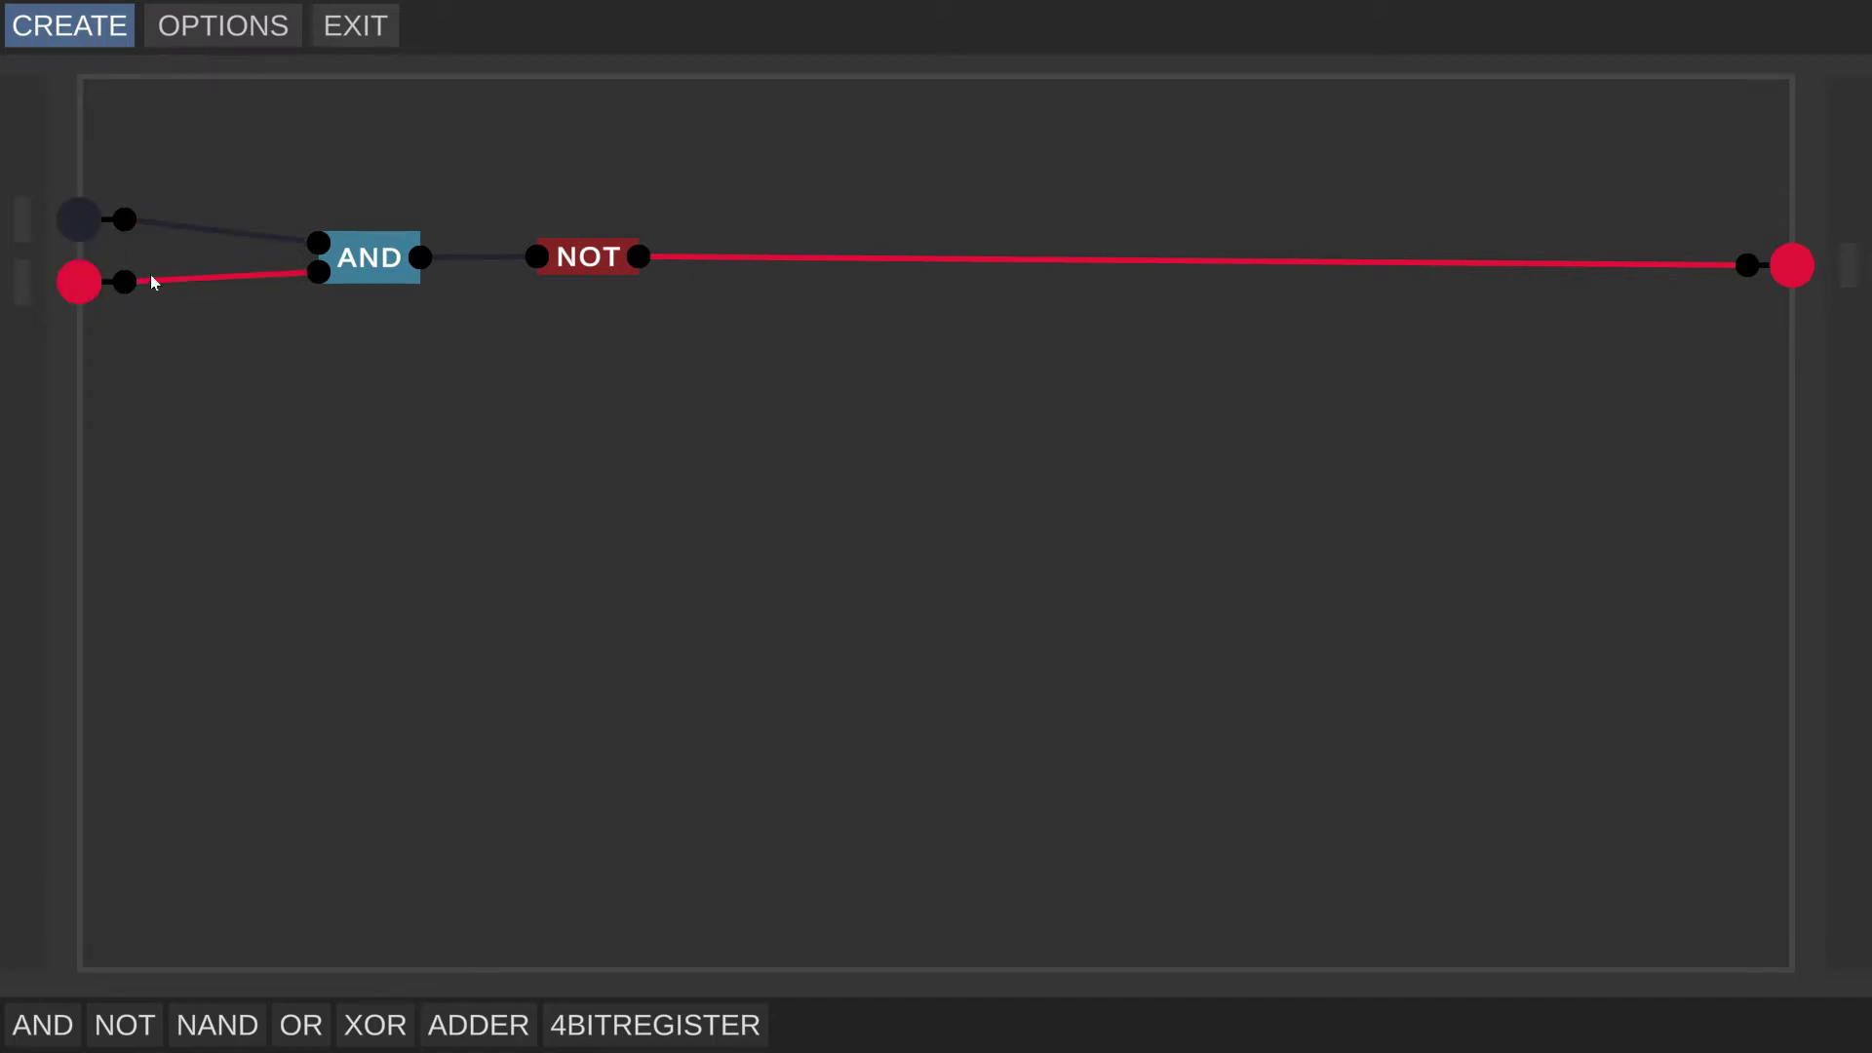
click(75, 230)
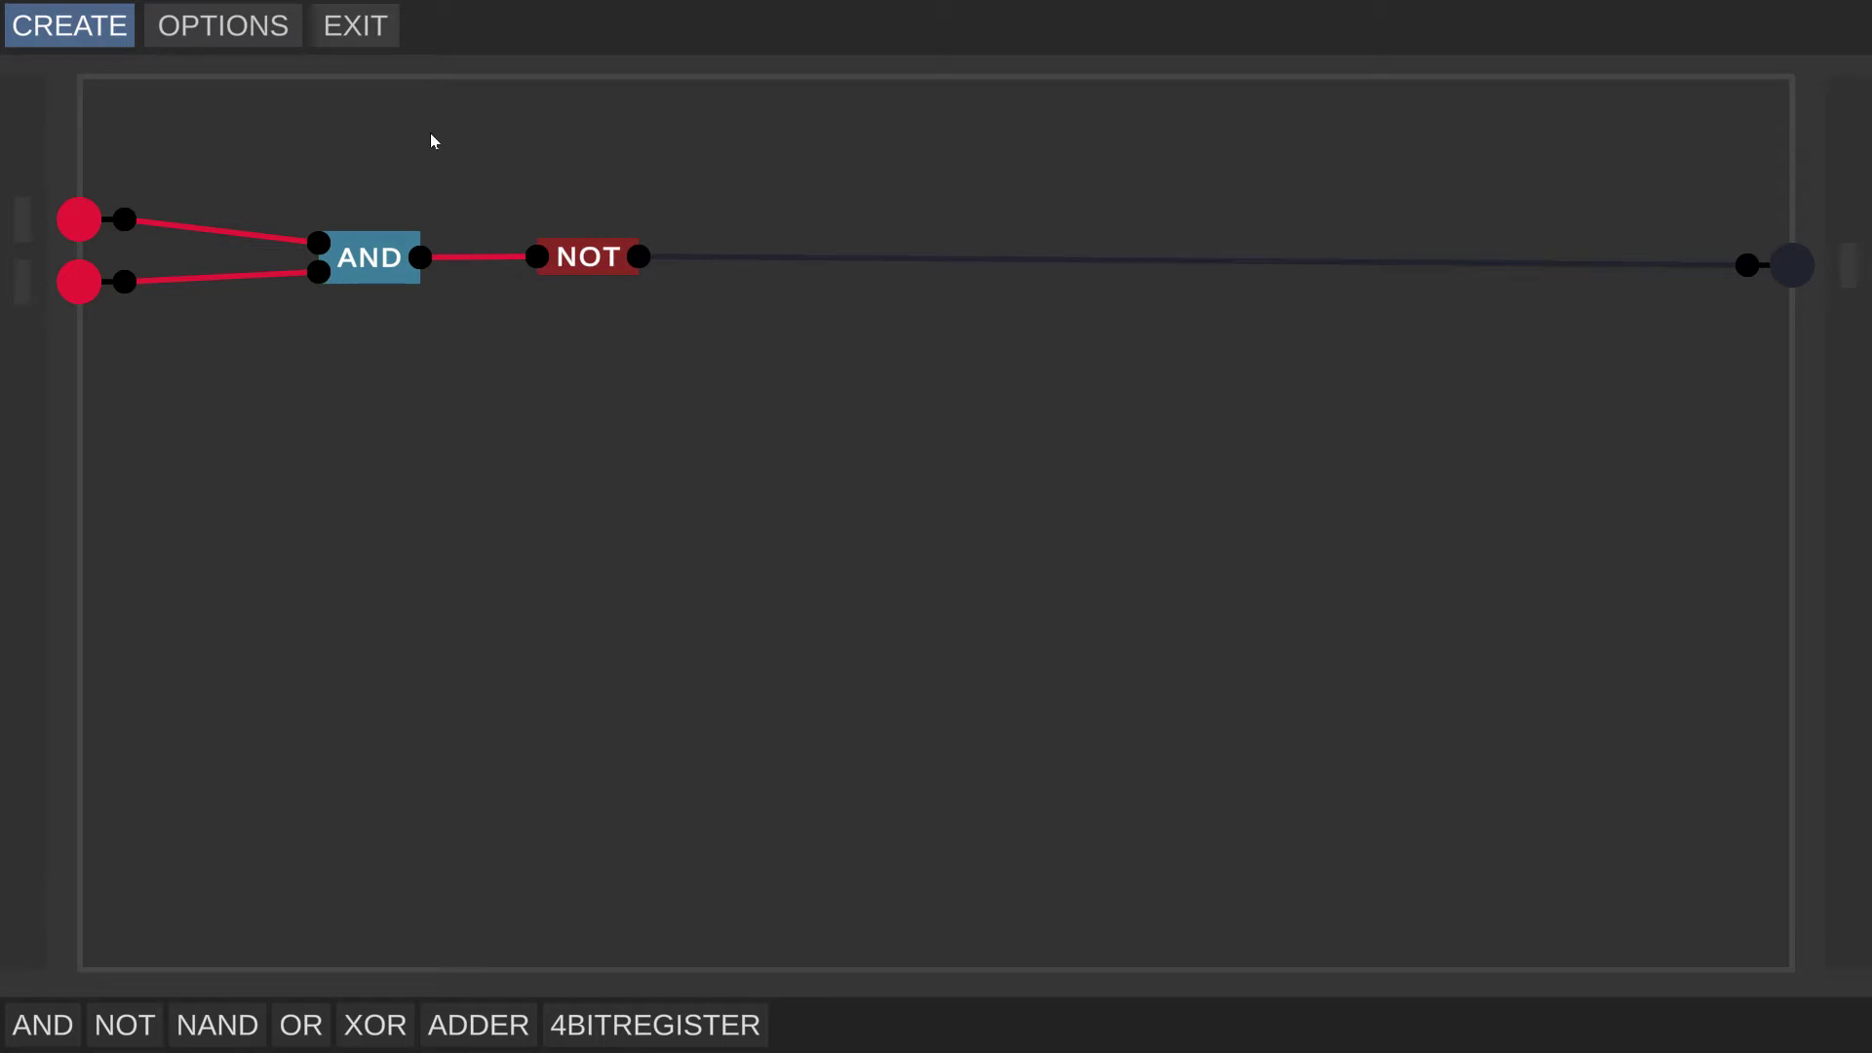
- Clear the AND and NOT gates and wire a single NAND gate from both inputs to the output
drag(217, 1025, 780, 376)
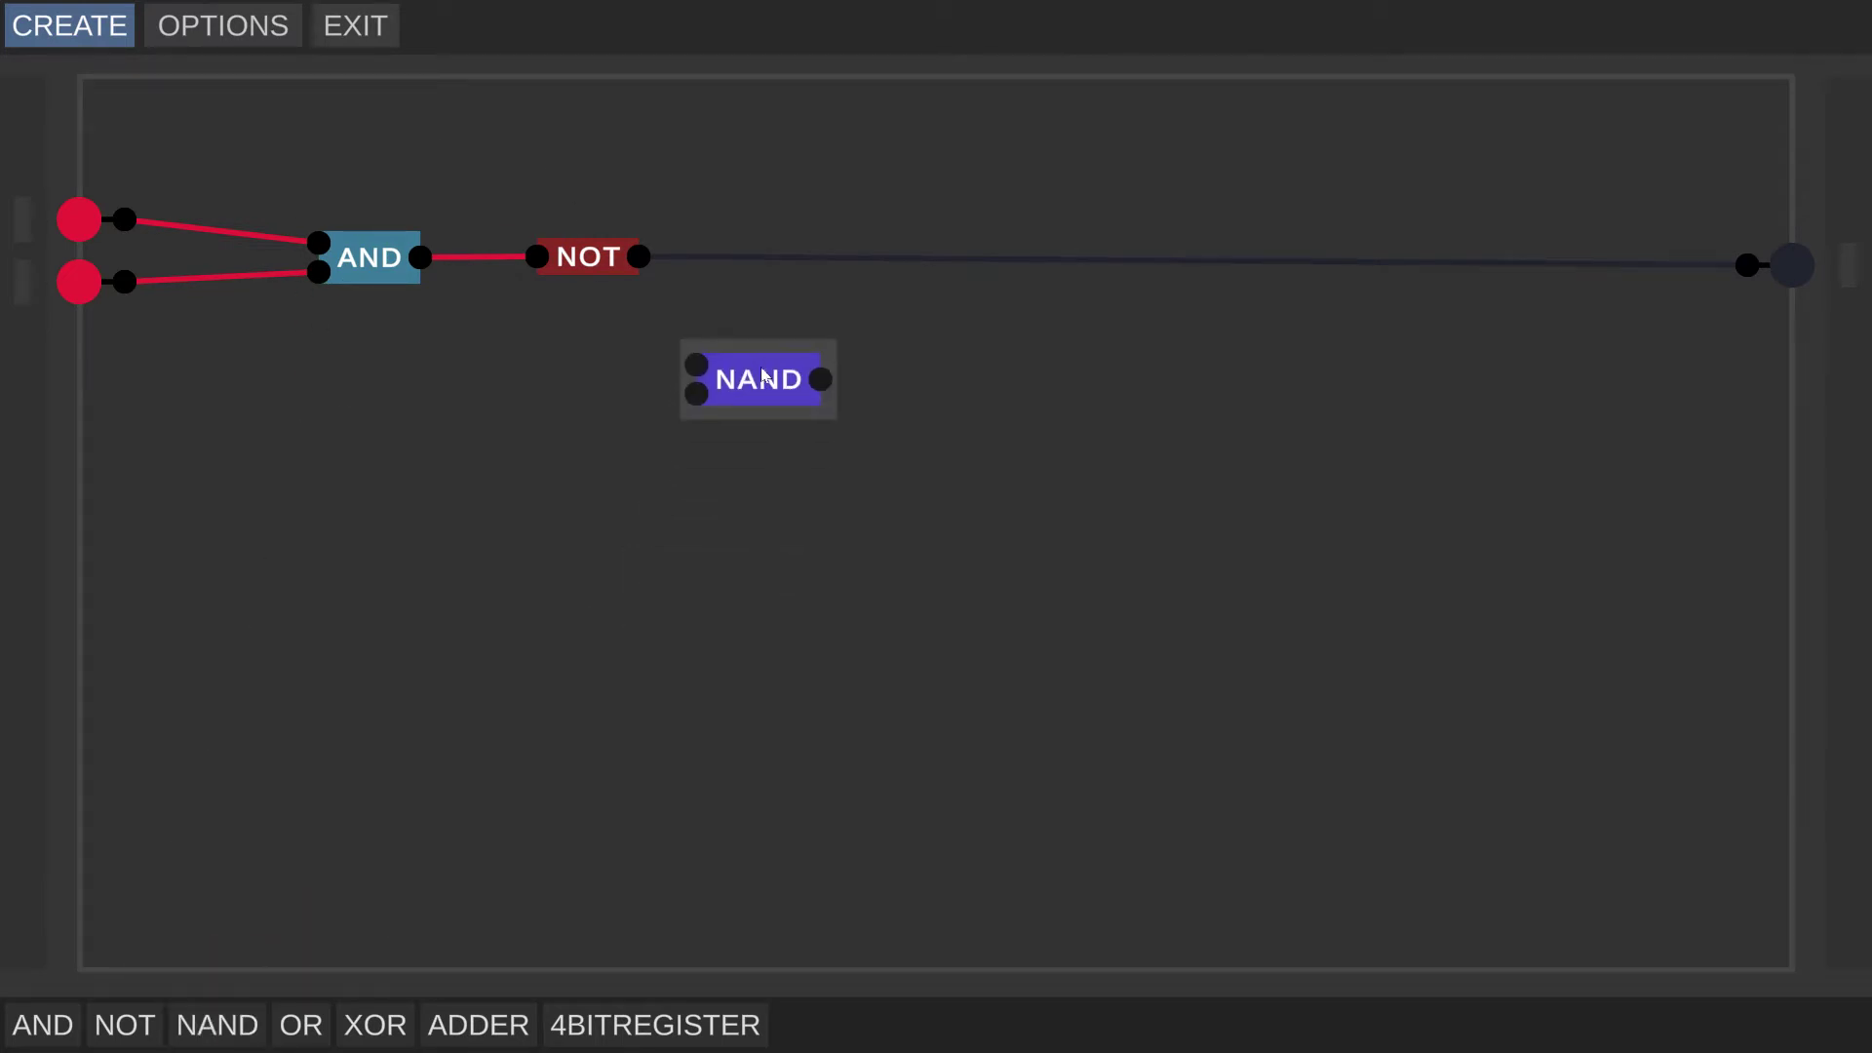
drag(711, 200, 254, 347)
key(Delete)
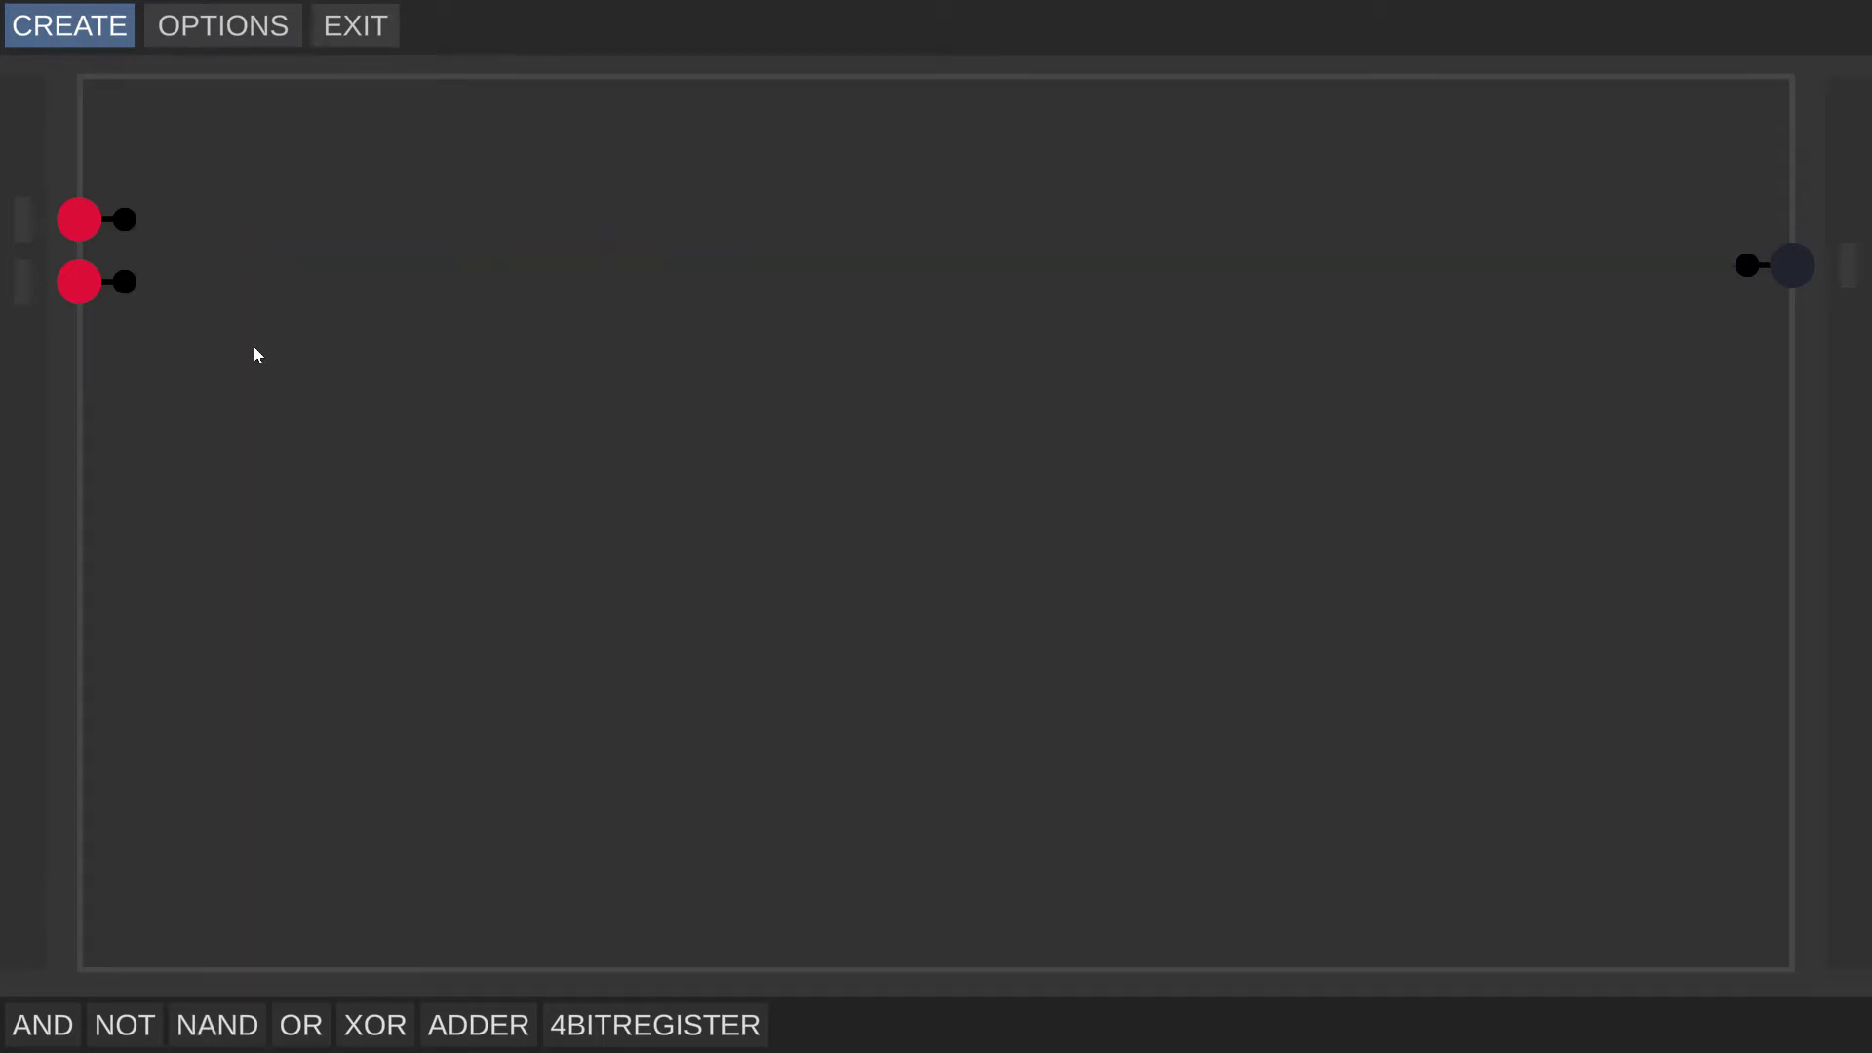
drag(218, 1025, 633, 265)
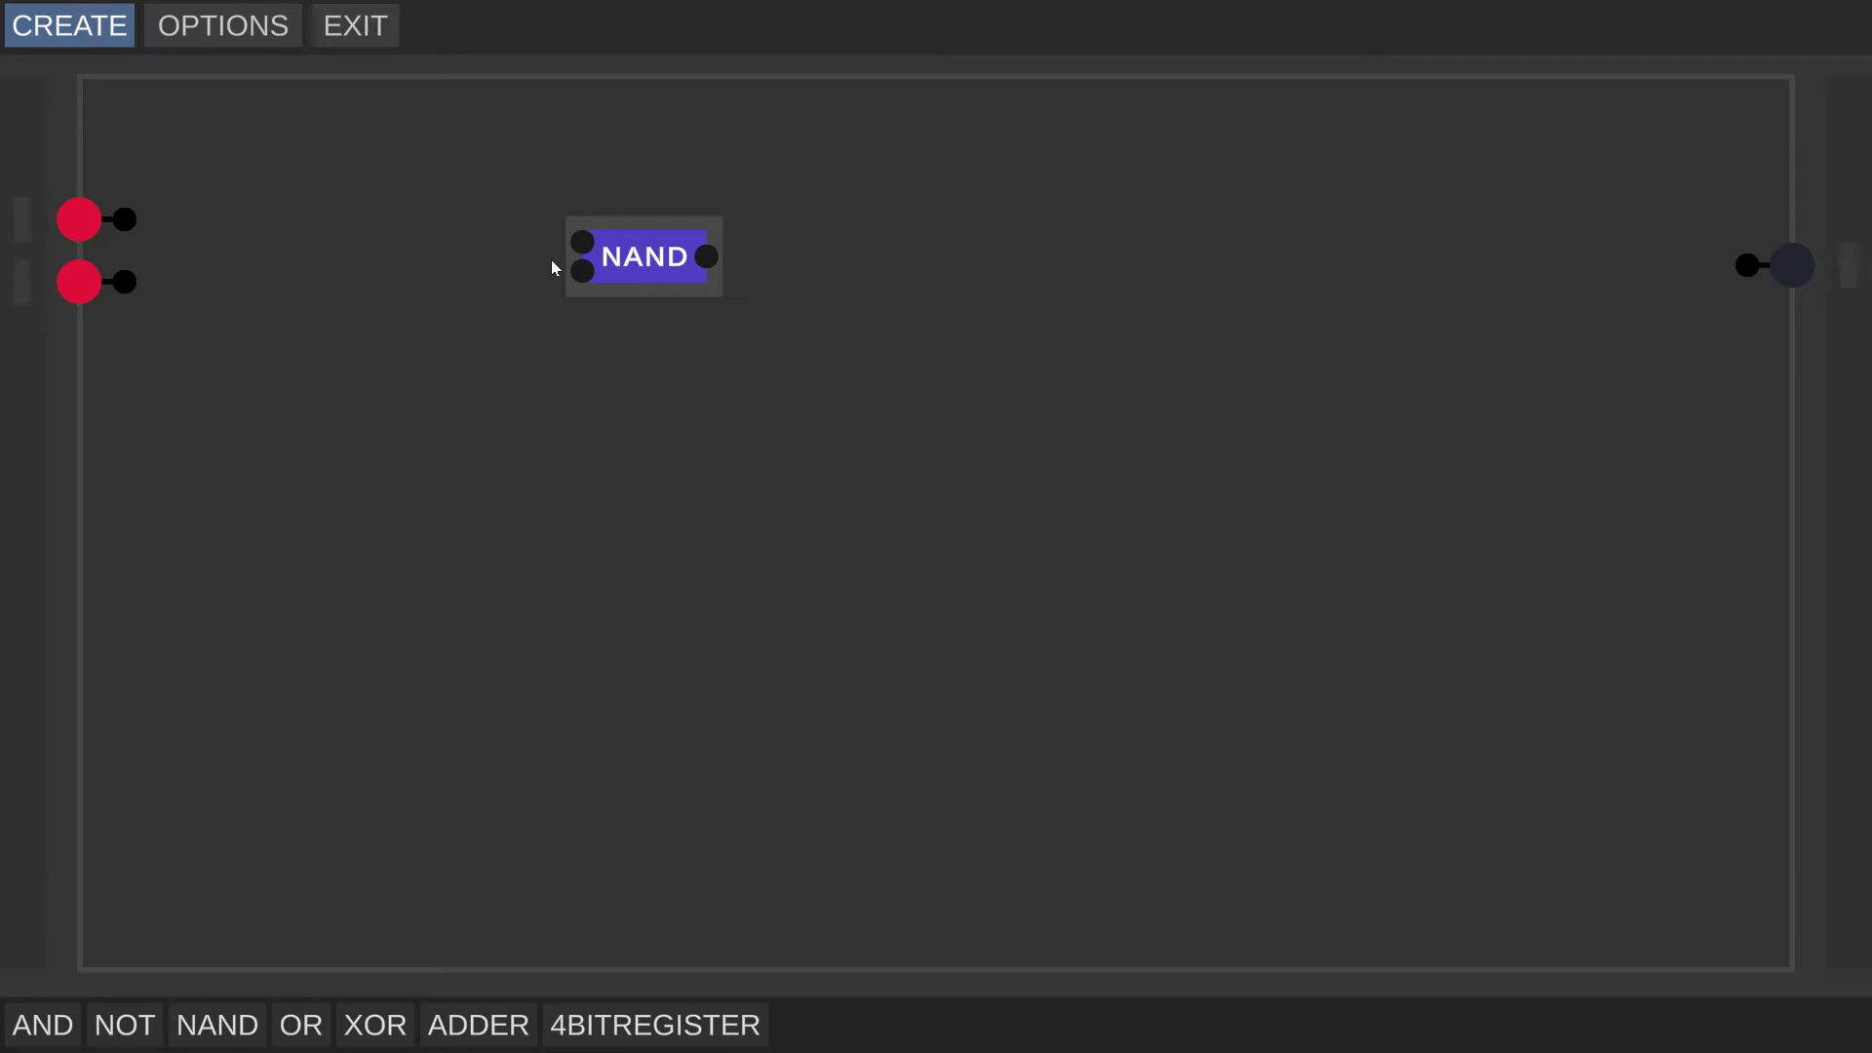
drag(125, 219, 596, 249)
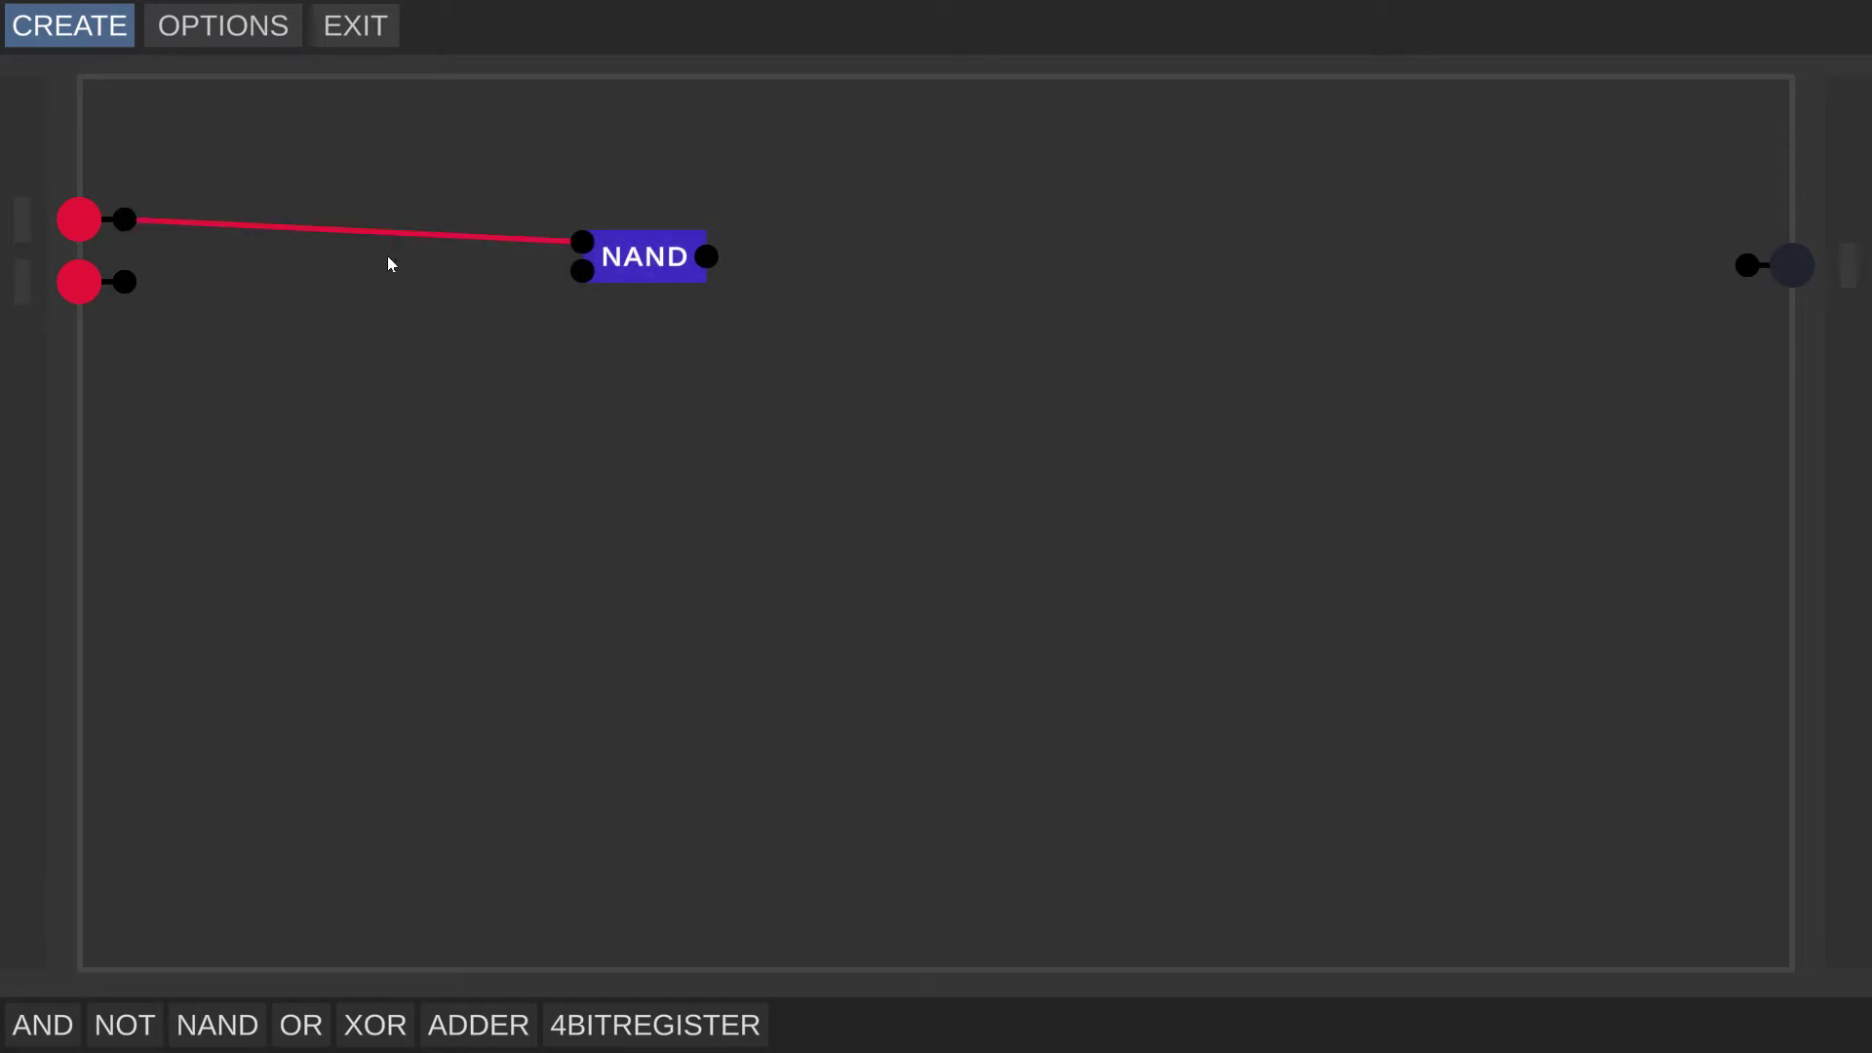
drag(125, 281, 603, 275)
drag(720, 257, 1748, 264)
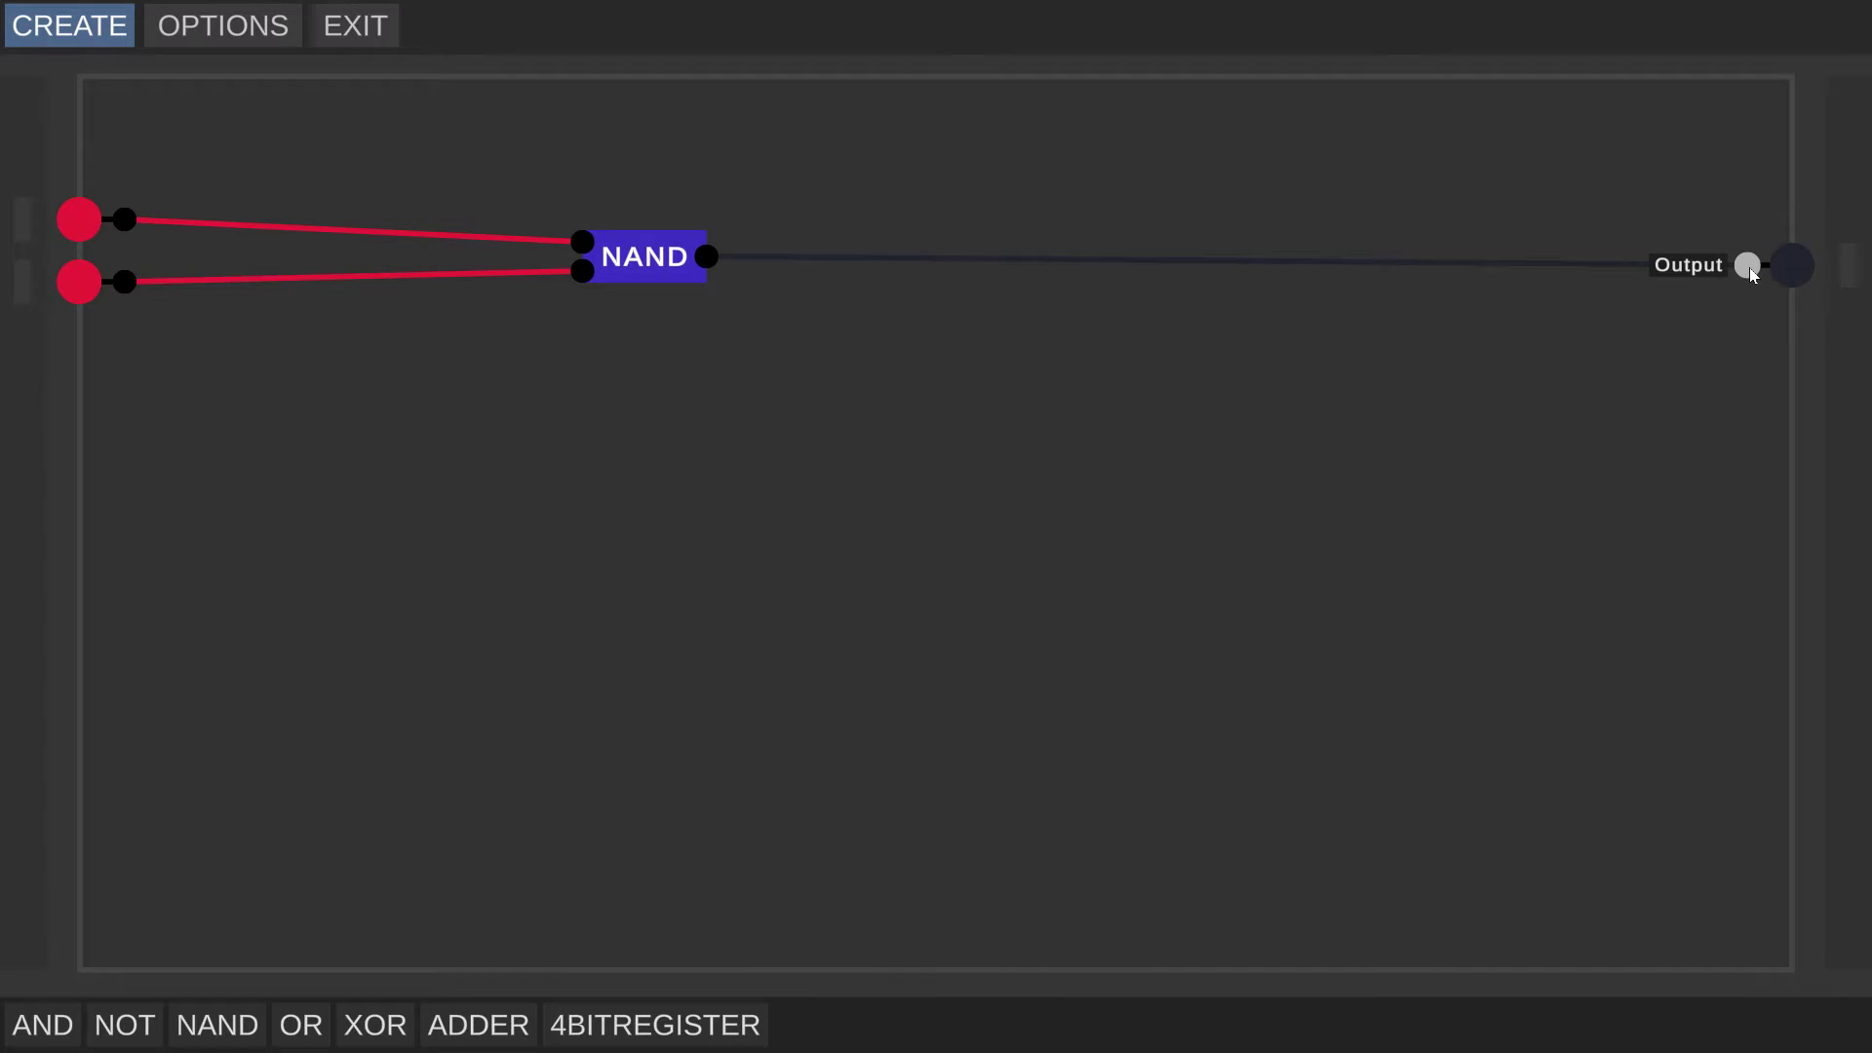
- Switch the inputs off one after the other and both back on to test the NAND gate's output
click(96, 217)
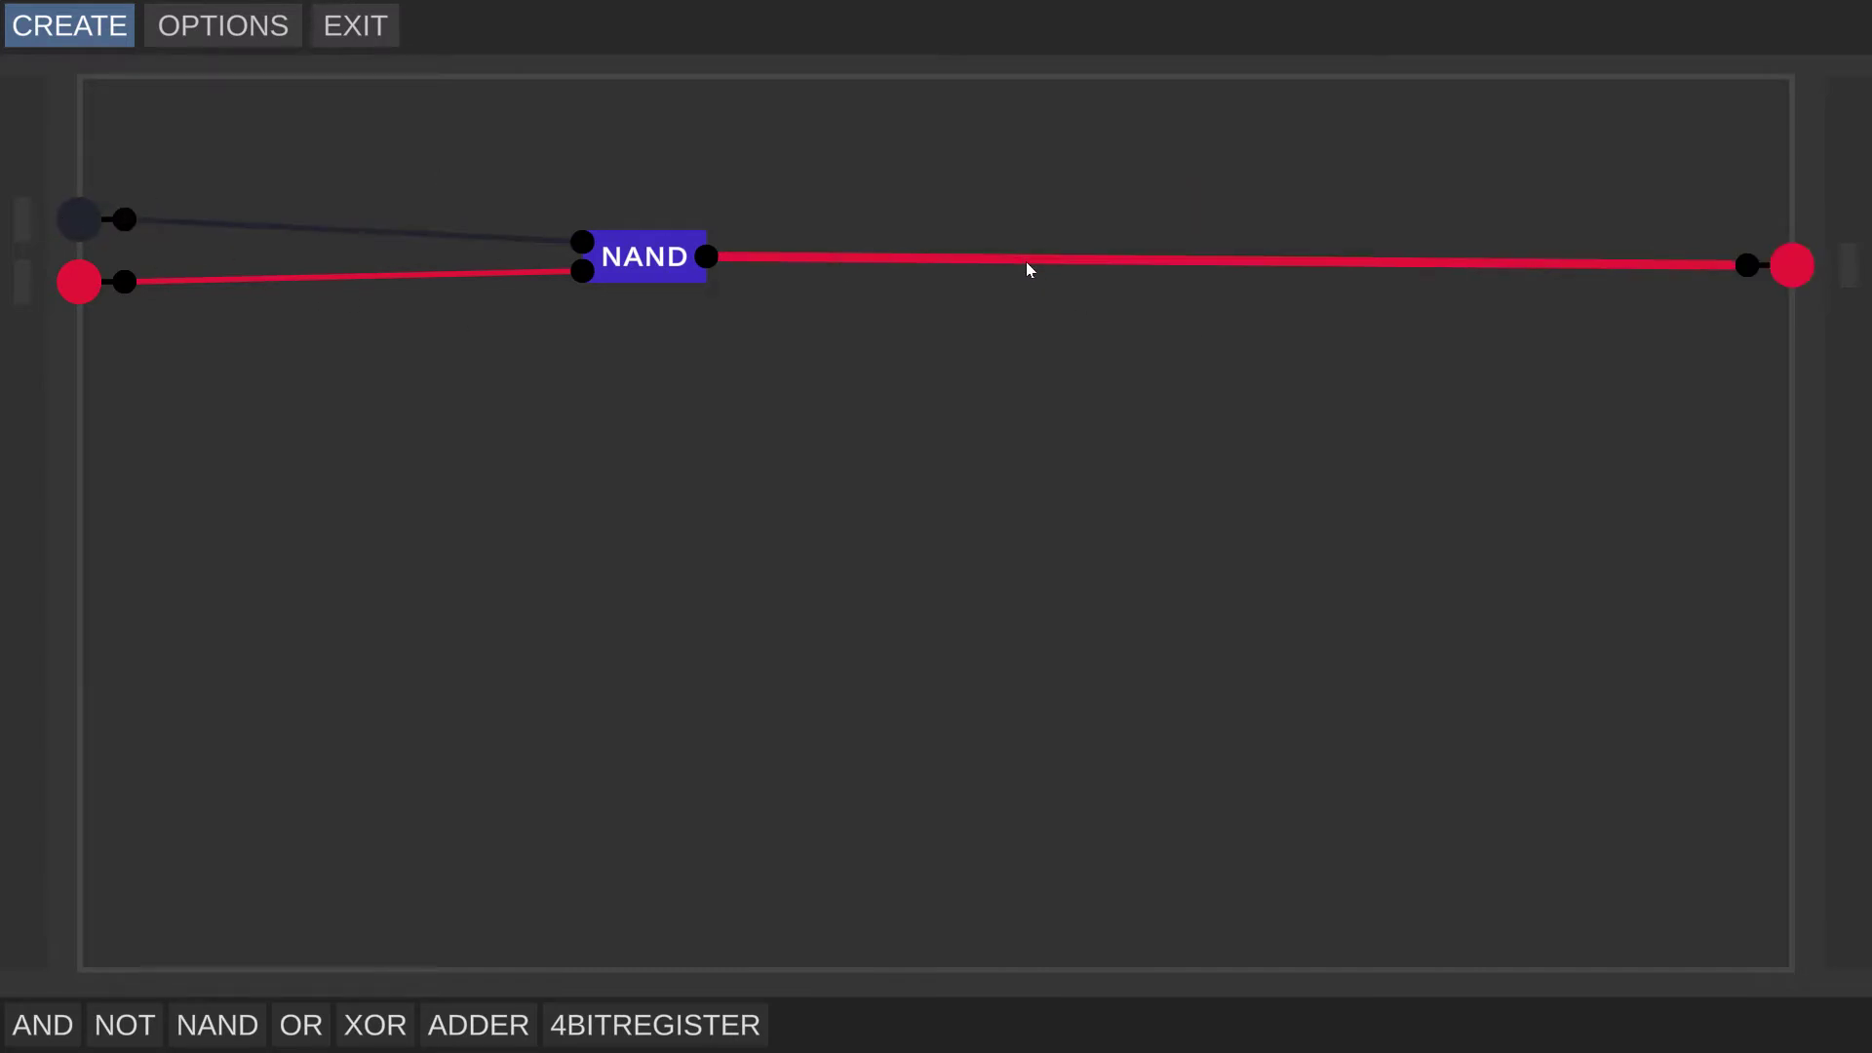
click(80, 280)
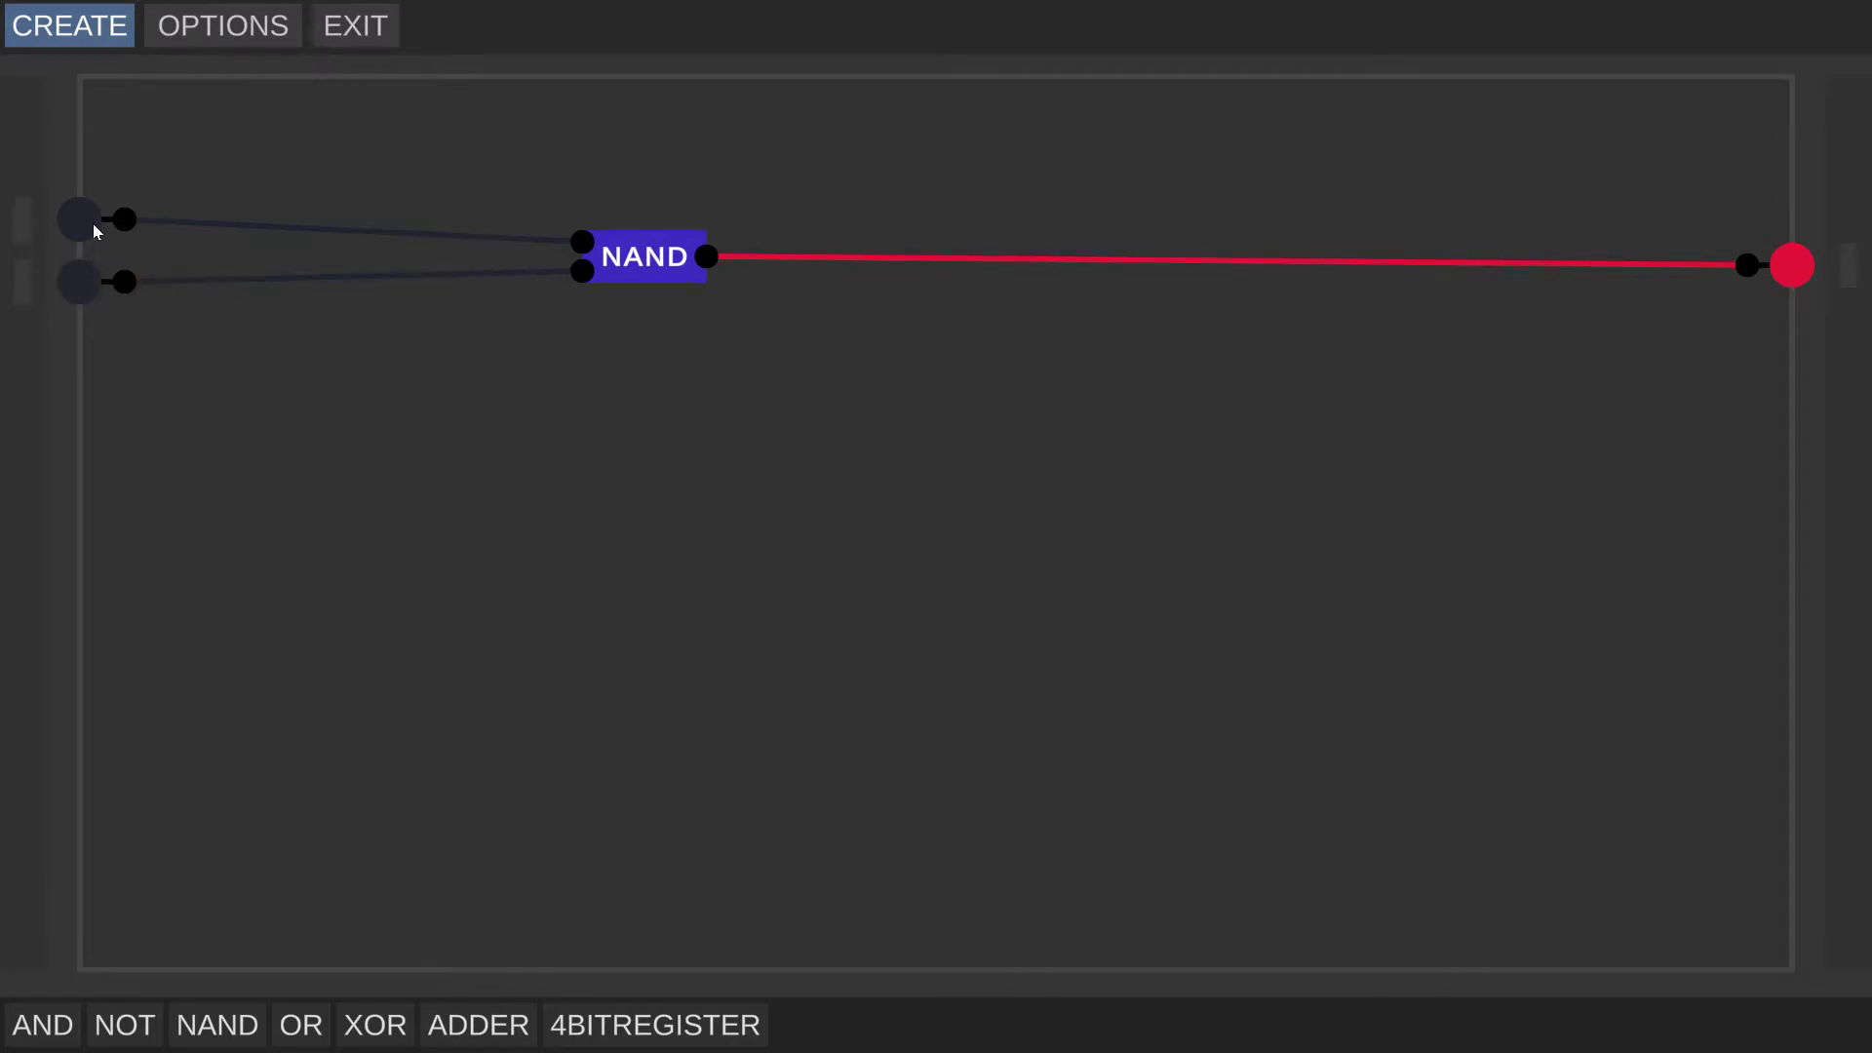
click(90, 227)
click(84, 286)
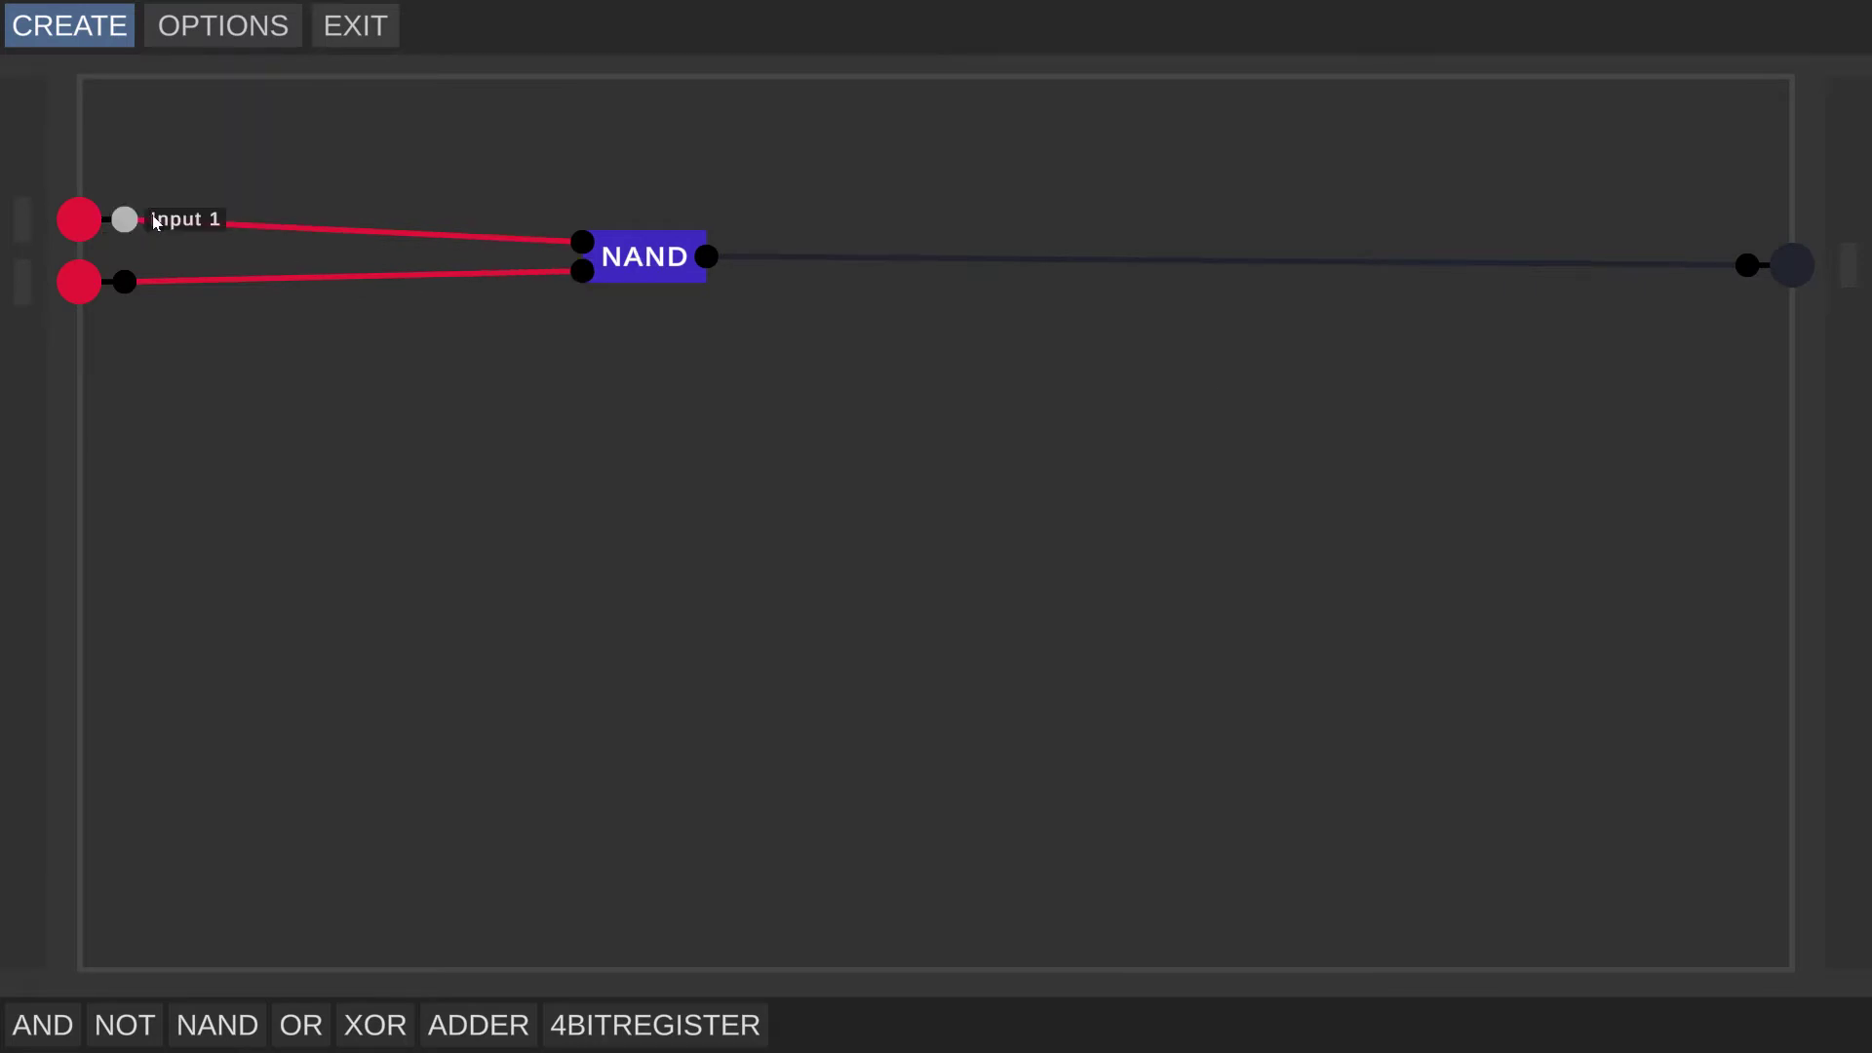
- Remove the wires from both inputs to the NAND gate and move the gate closer to the output
click(207, 222)
click(213, 279)
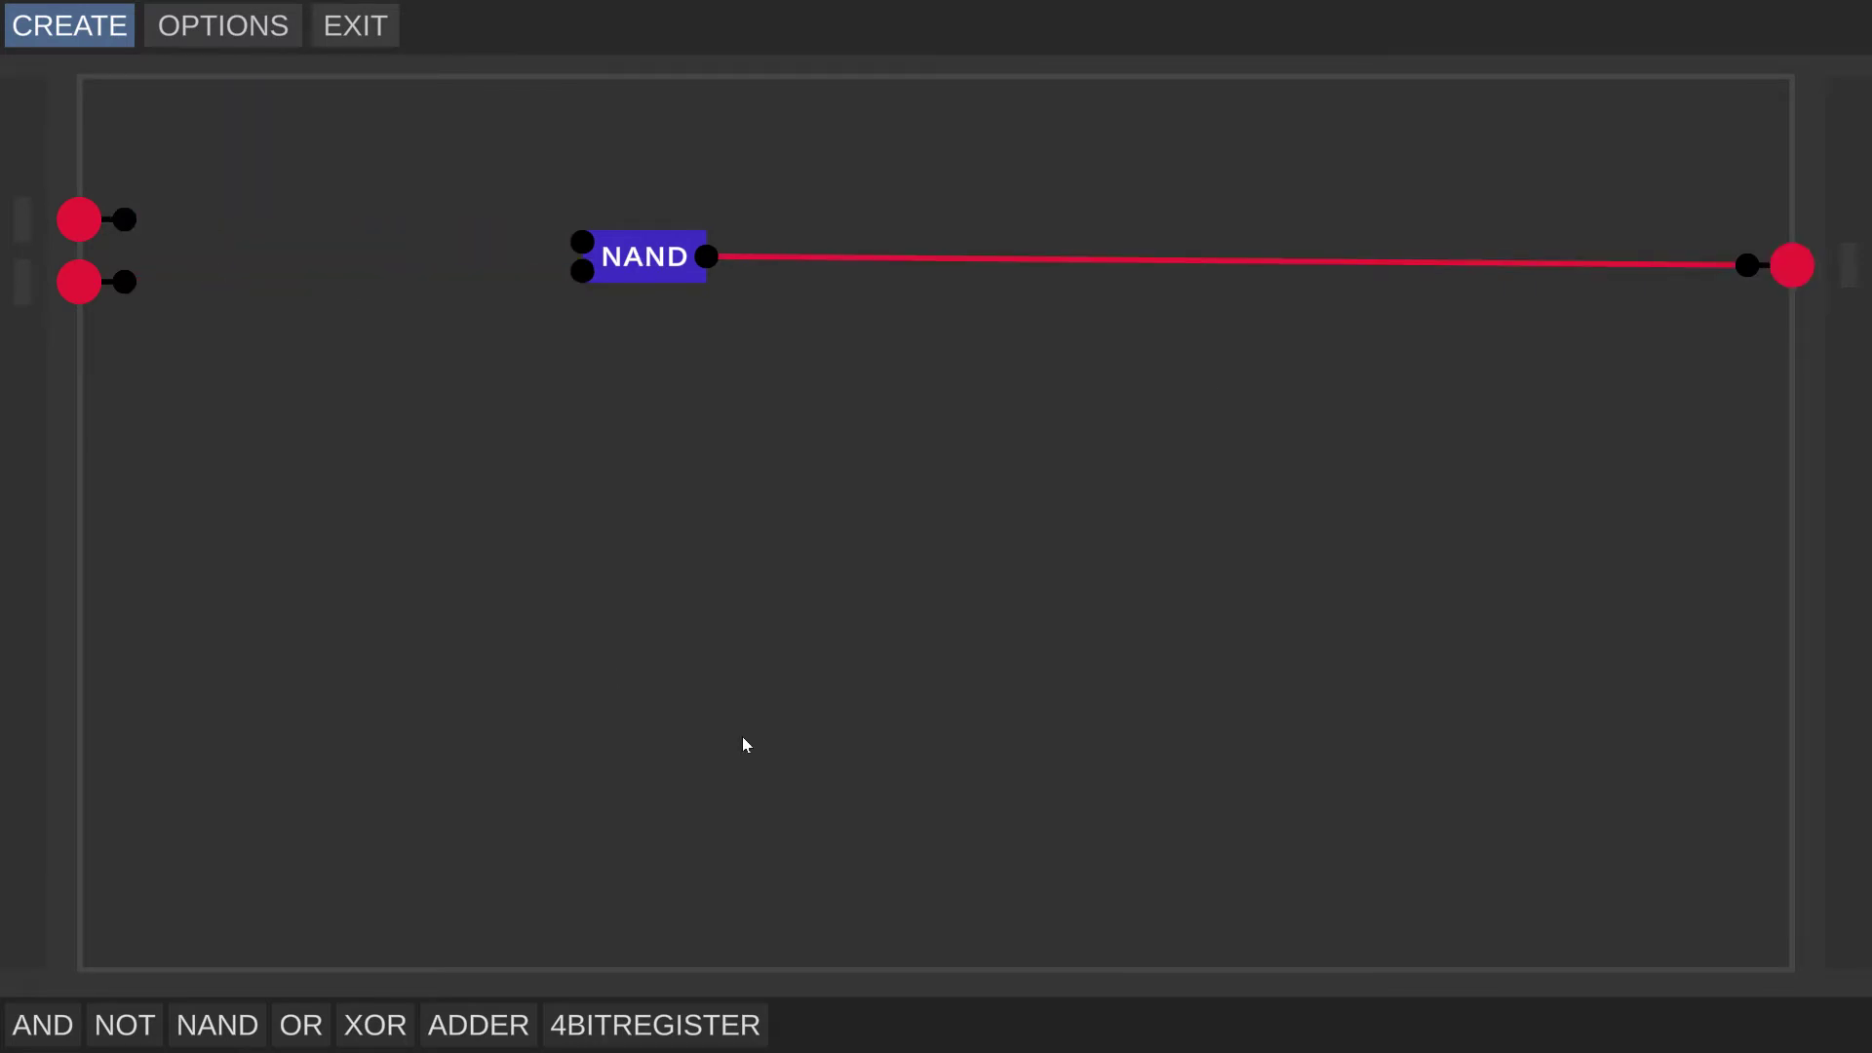
drag(644, 272, 1119, 283)
- Insert a NOT gate between each input and the NAND gate, arranging all three gates close to the inputs
drag(125, 1024, 404, 362)
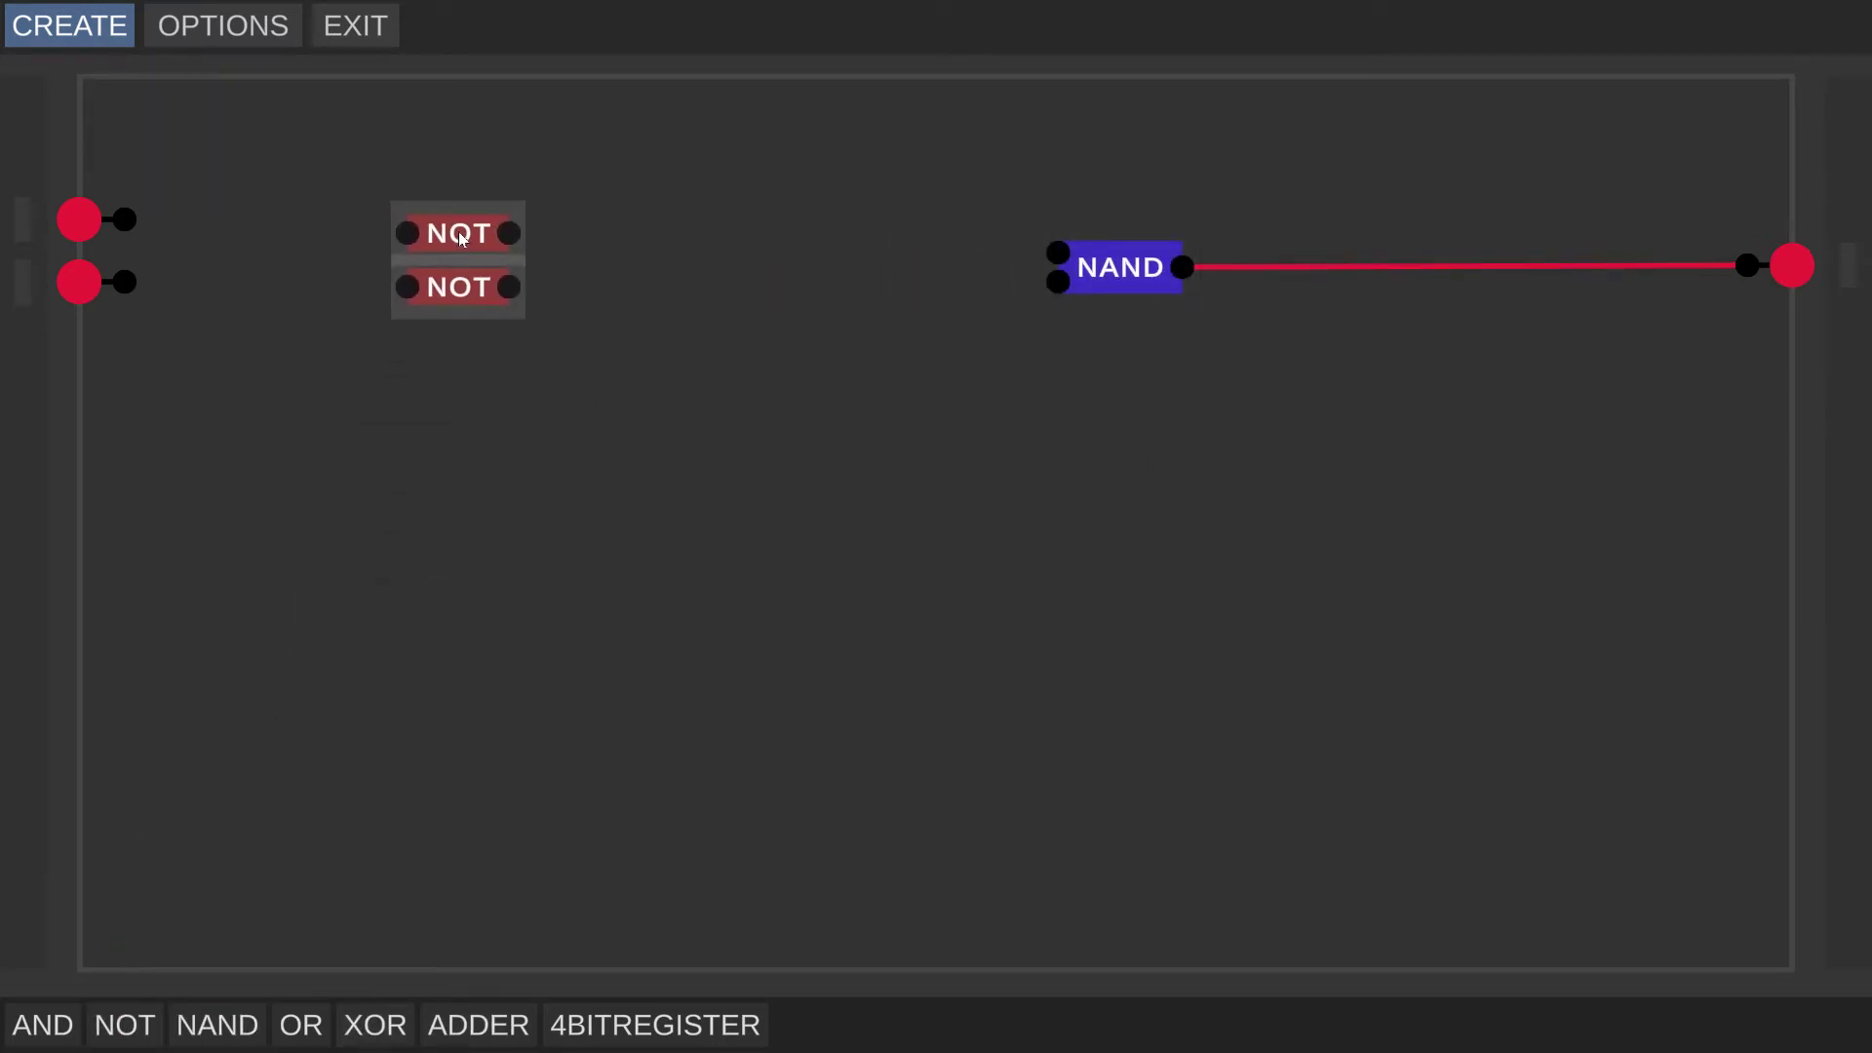
drag(124, 219, 407, 221)
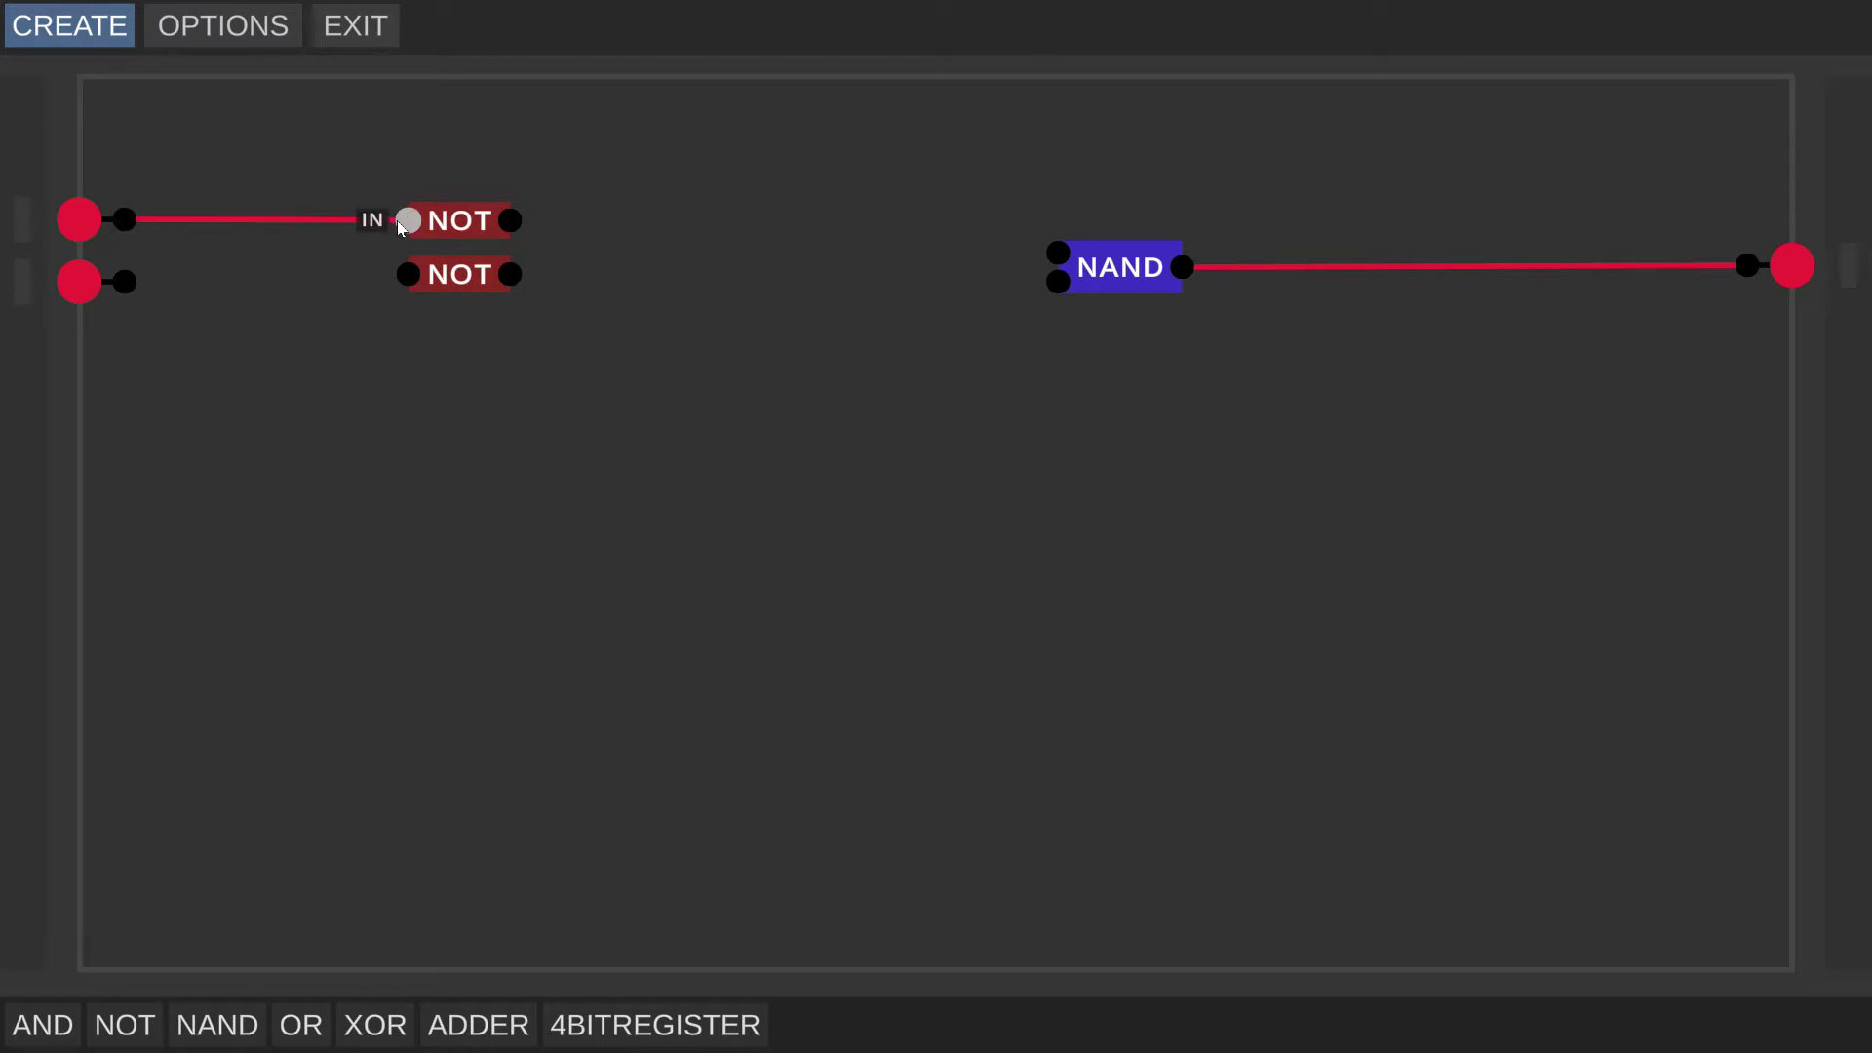
drag(126, 283, 408, 274)
drag(585, 162, 295, 281)
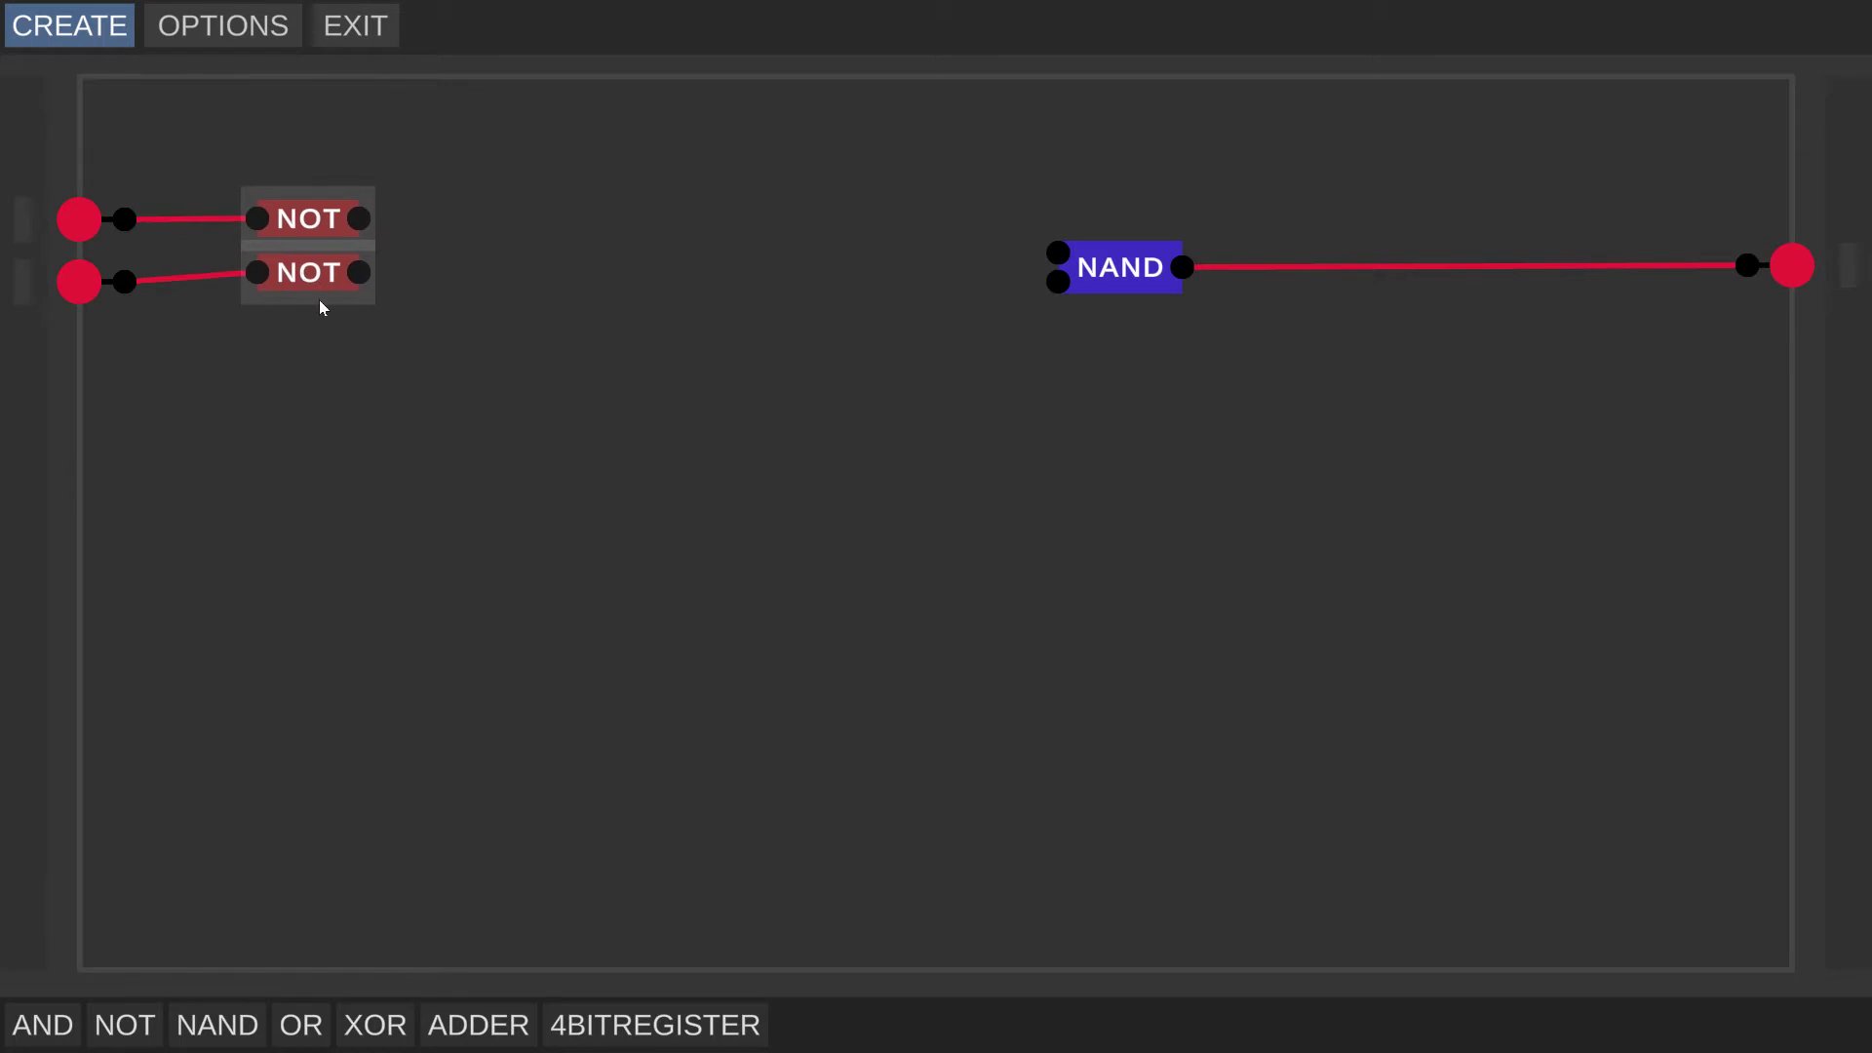
click(433, 351)
mouse_move(1063, 255)
mouse_down()
mouse_move(397, 232)
mouse_move(430, 231)
mouse_move(426, 263)
mouse_up()
click(494, 335)
- Toggle both inputs through all on and off combinations to test the circuit of two NOT gates and a NAND gate
click(70, 213)
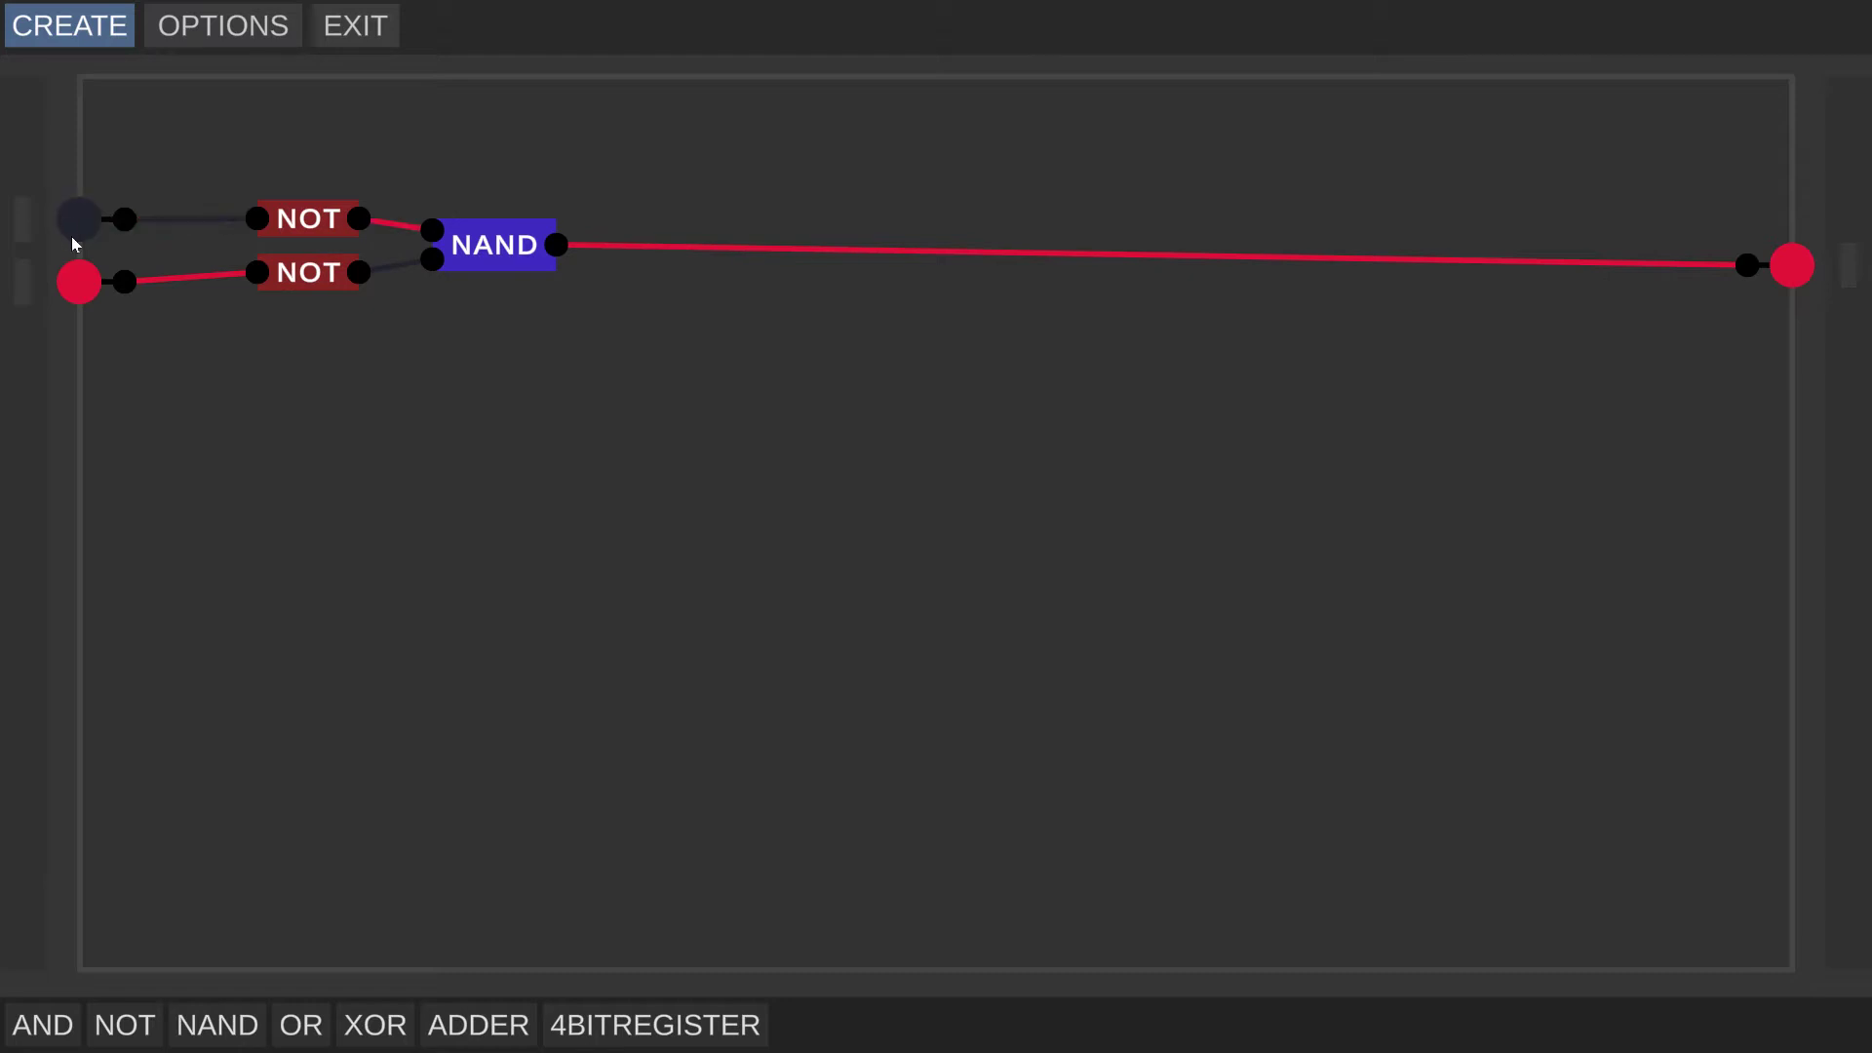
click(75, 288)
click(75, 287)
click(82, 230)
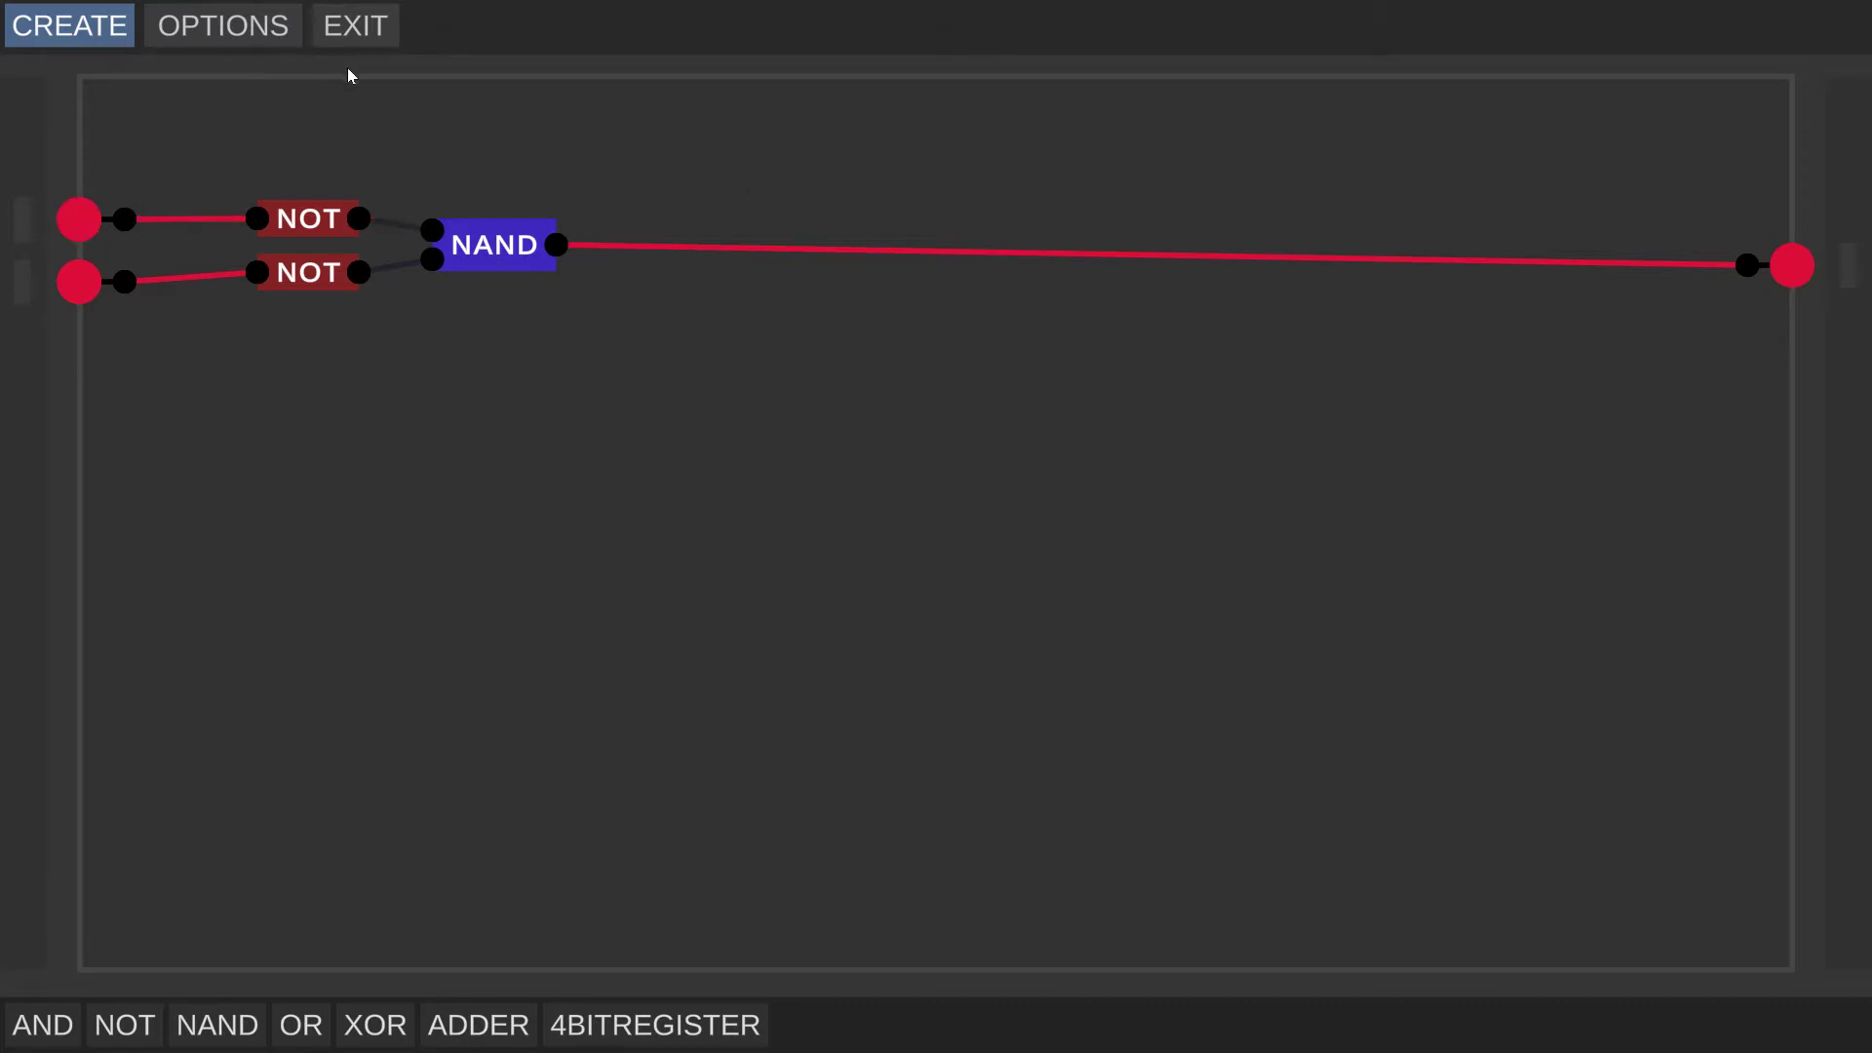
click(79, 285)
click(79, 220)
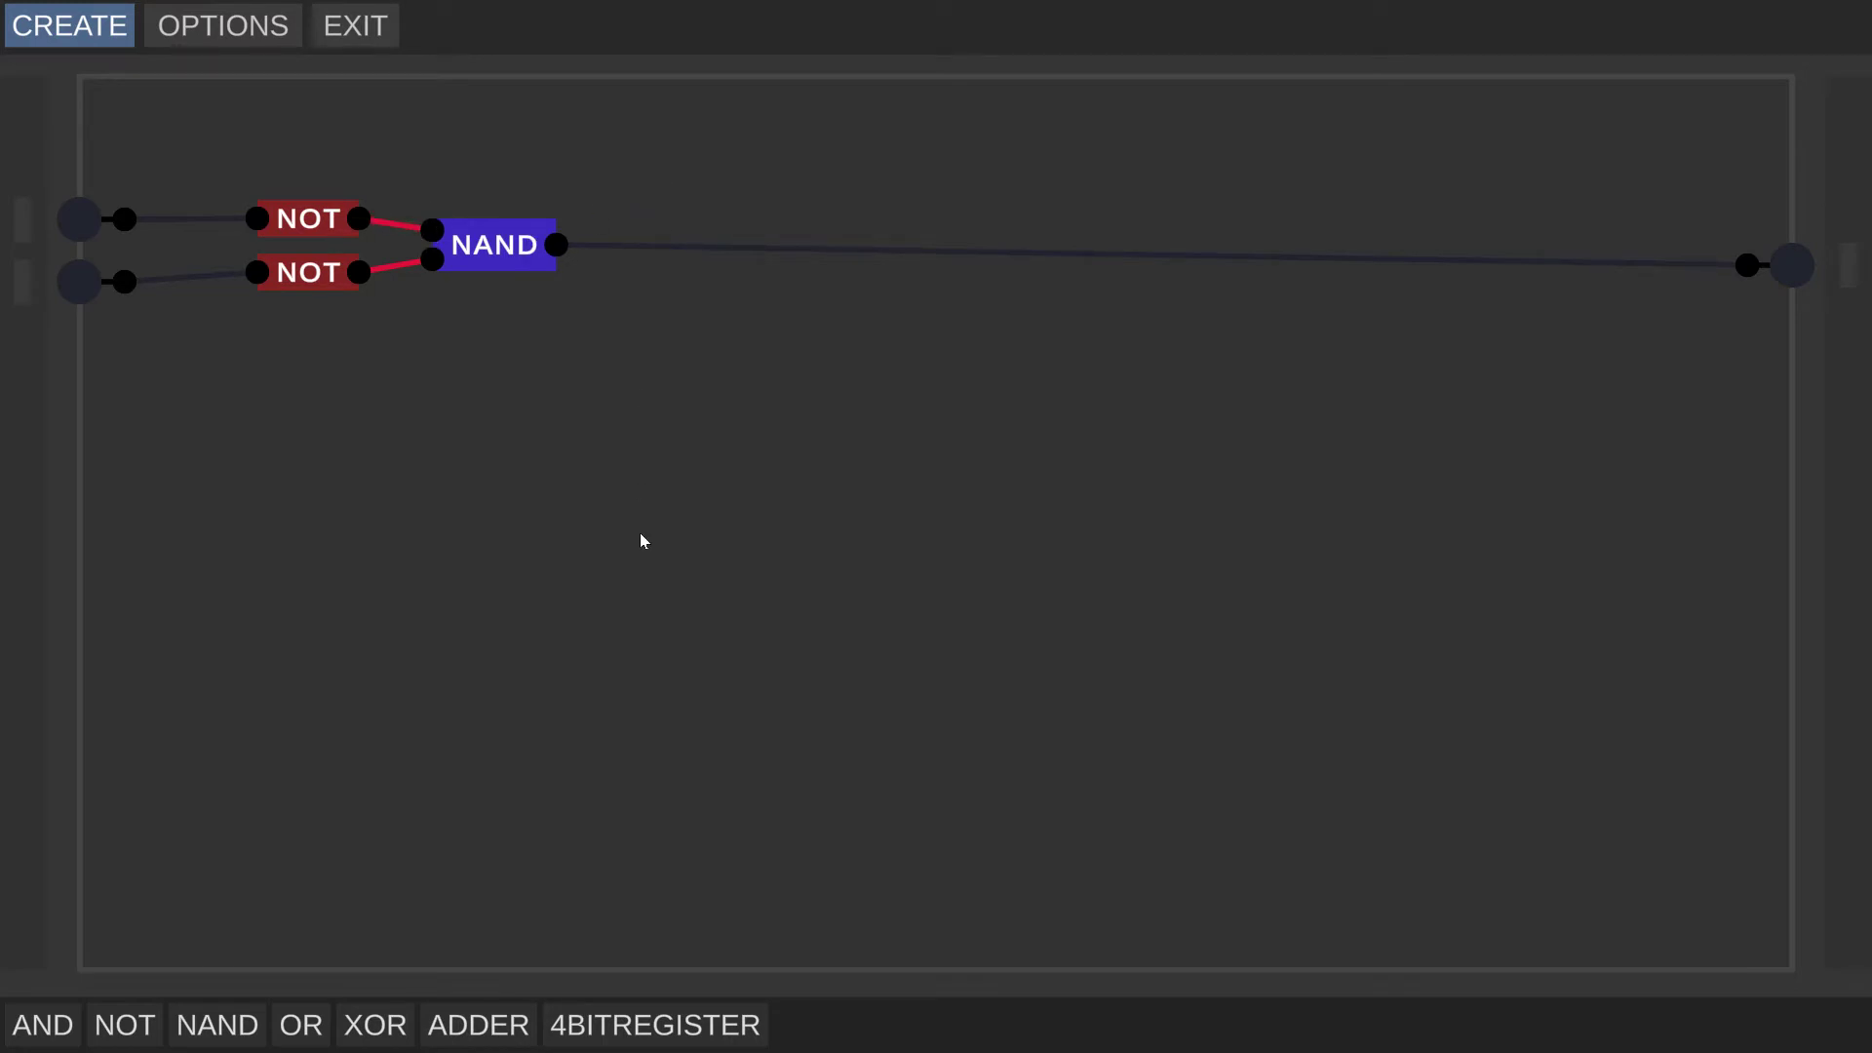
- Replace the NOT and NAND gates with a single OR gate wired from both inputs to the output
drag(300, 1025, 714, 335)
drag(740, 196, 207, 298)
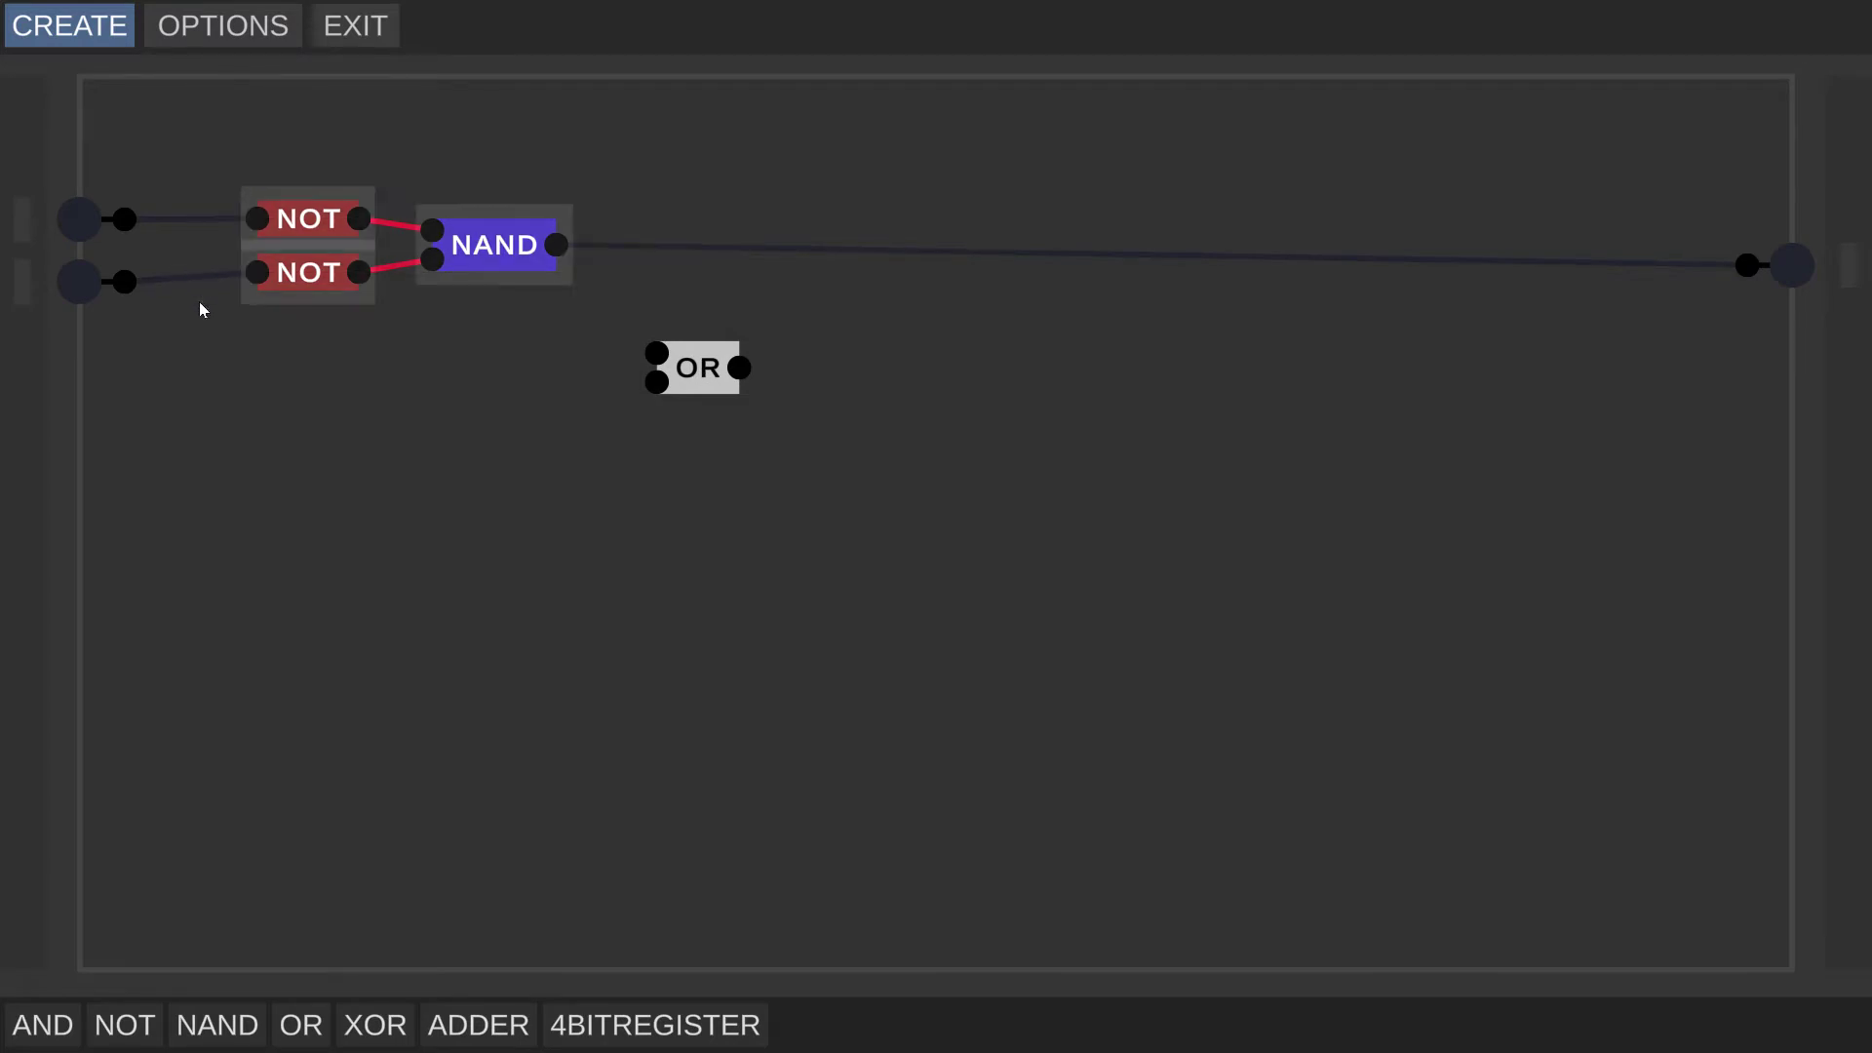
key(Delete)
drag(697, 385, 344, 273)
click(499, 432)
drag(124, 220, 303, 241)
drag(124, 281, 1747, 266)
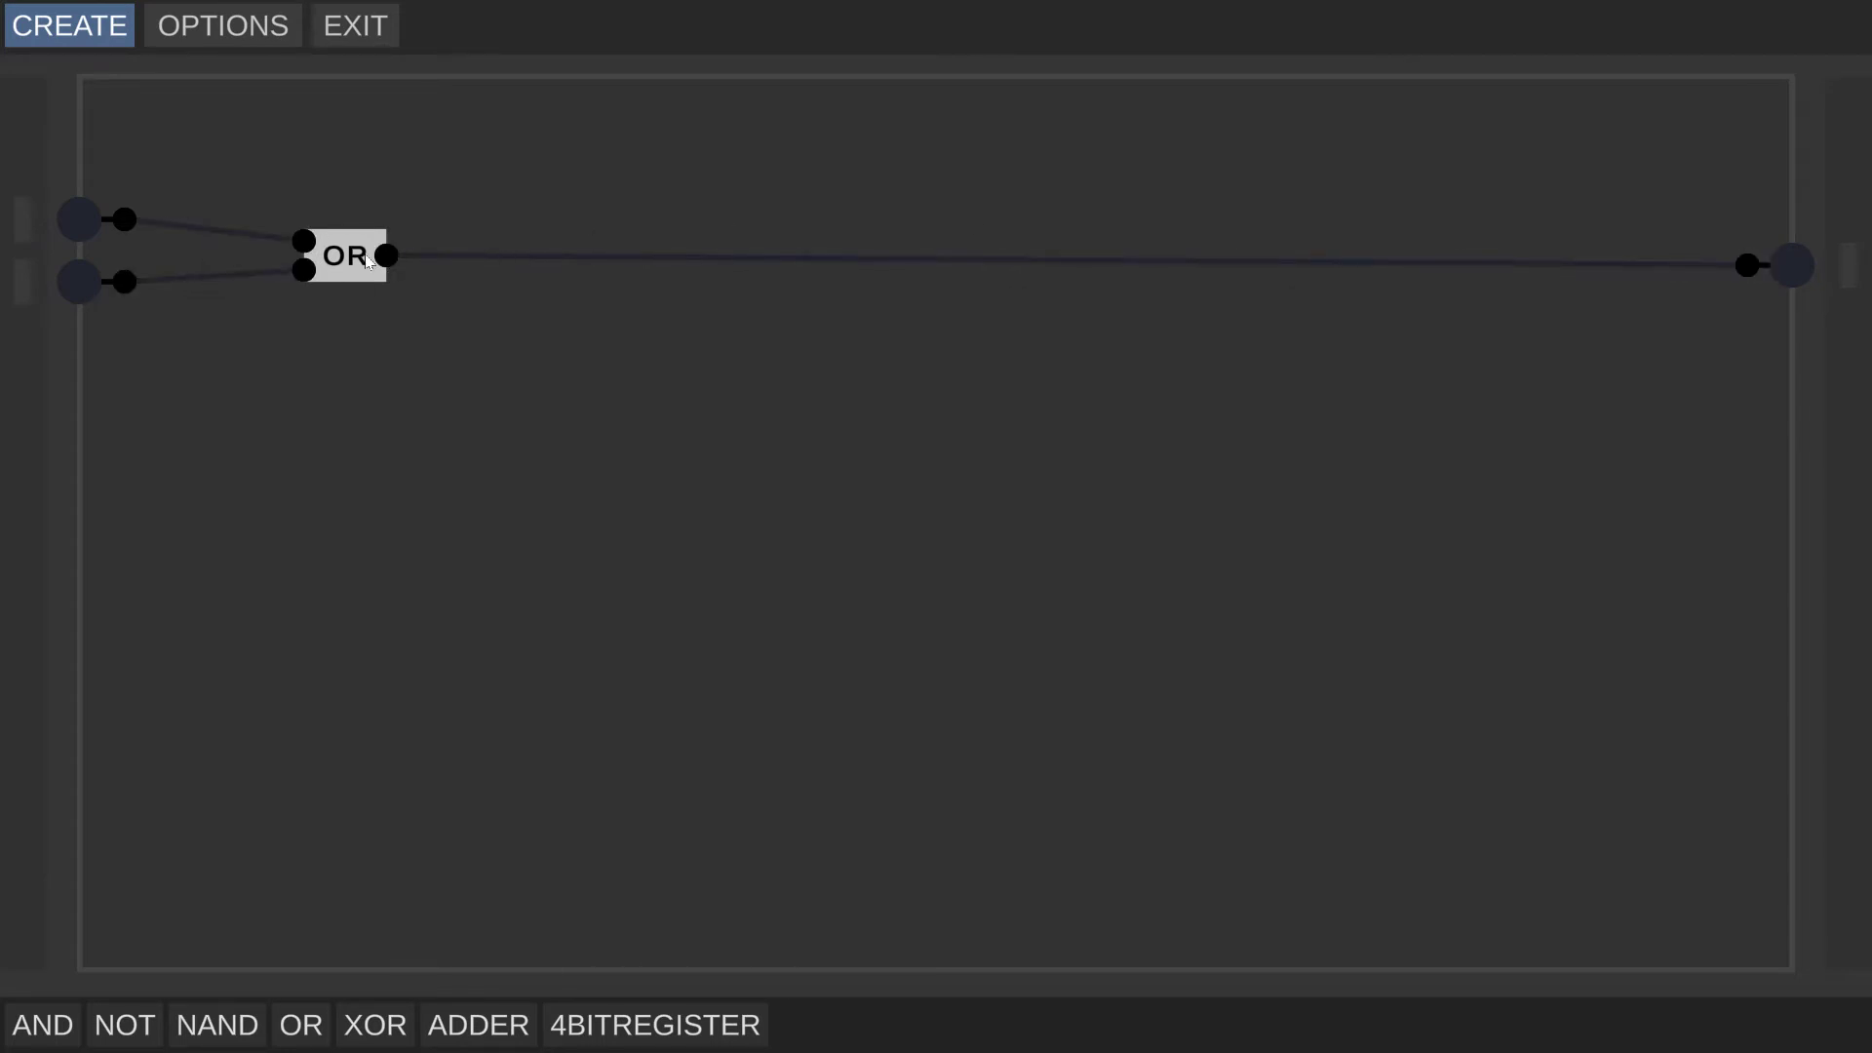
- Toggle input 1 and input 2 repeatedly, separately and together, to test the OR gate's output
click(79, 220)
click(78, 218)
click(76, 289)
click(76, 290)
click(81, 215)
click(80, 277)
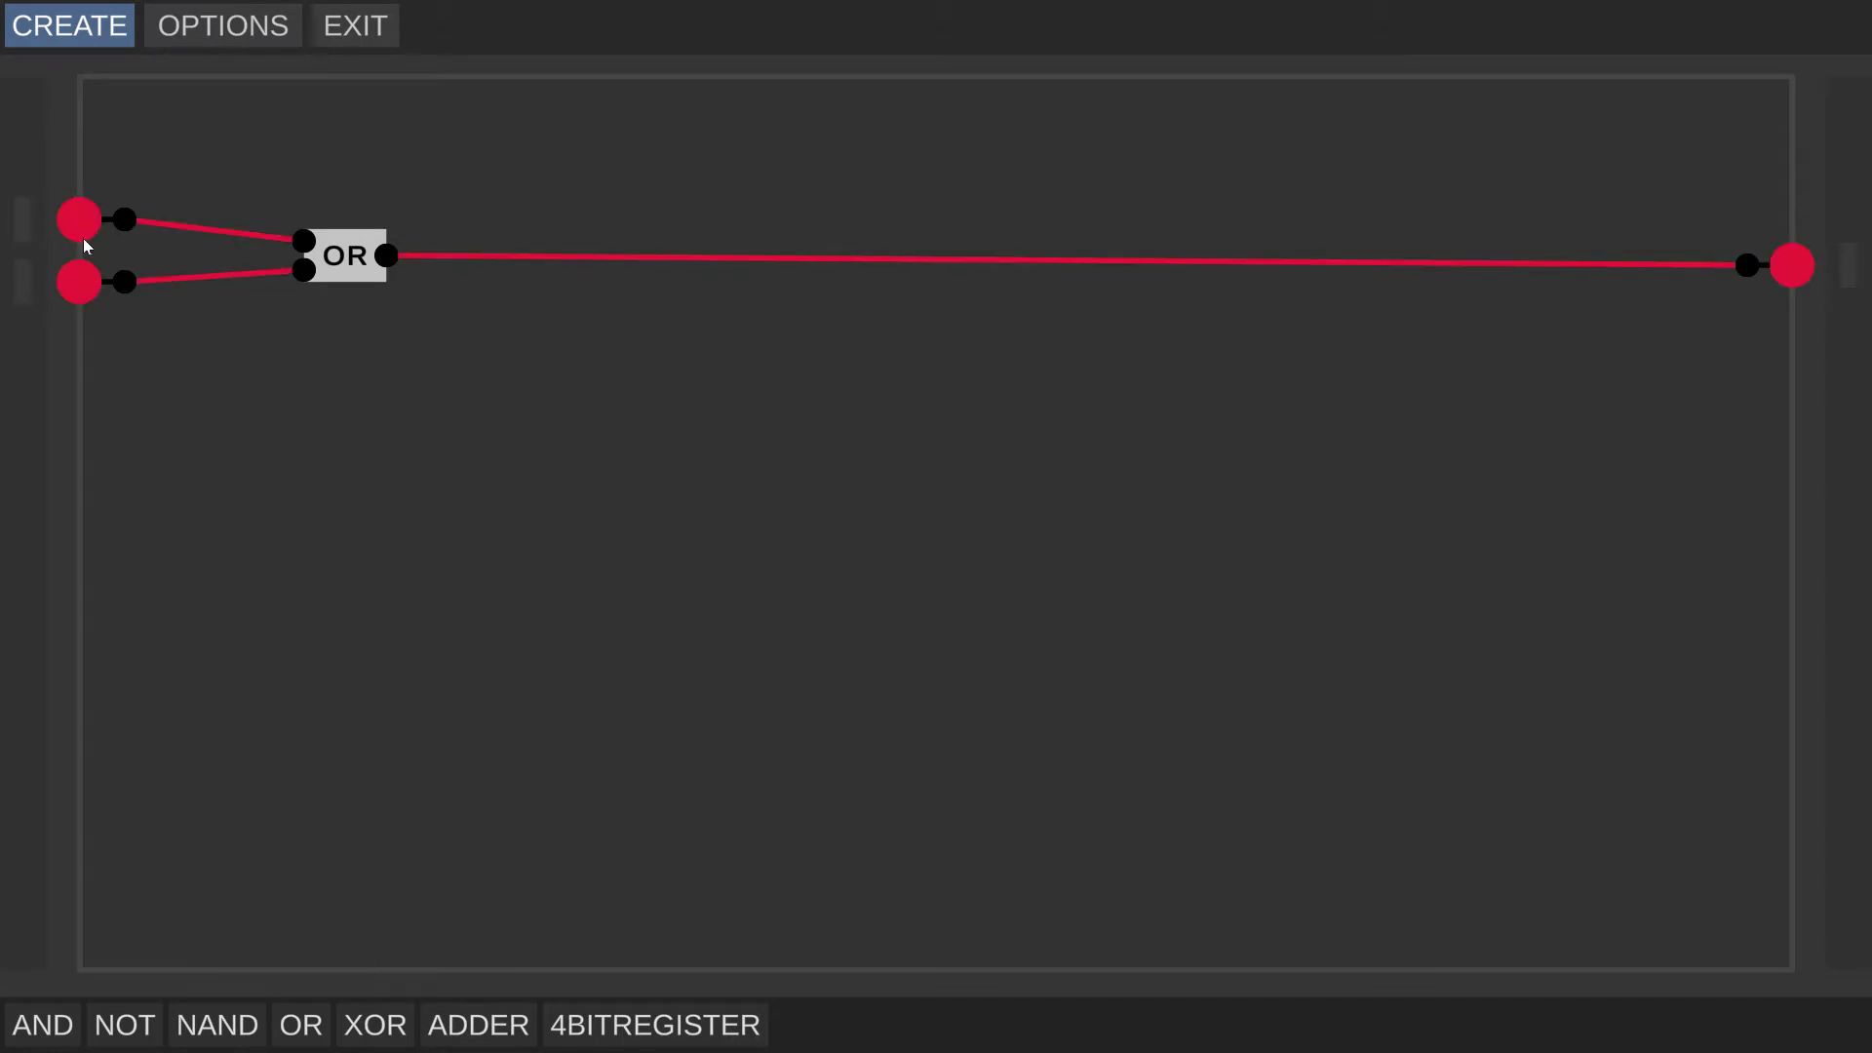
click(83, 228)
click(88, 265)
click(88, 213)
click(86, 298)
click(85, 240)
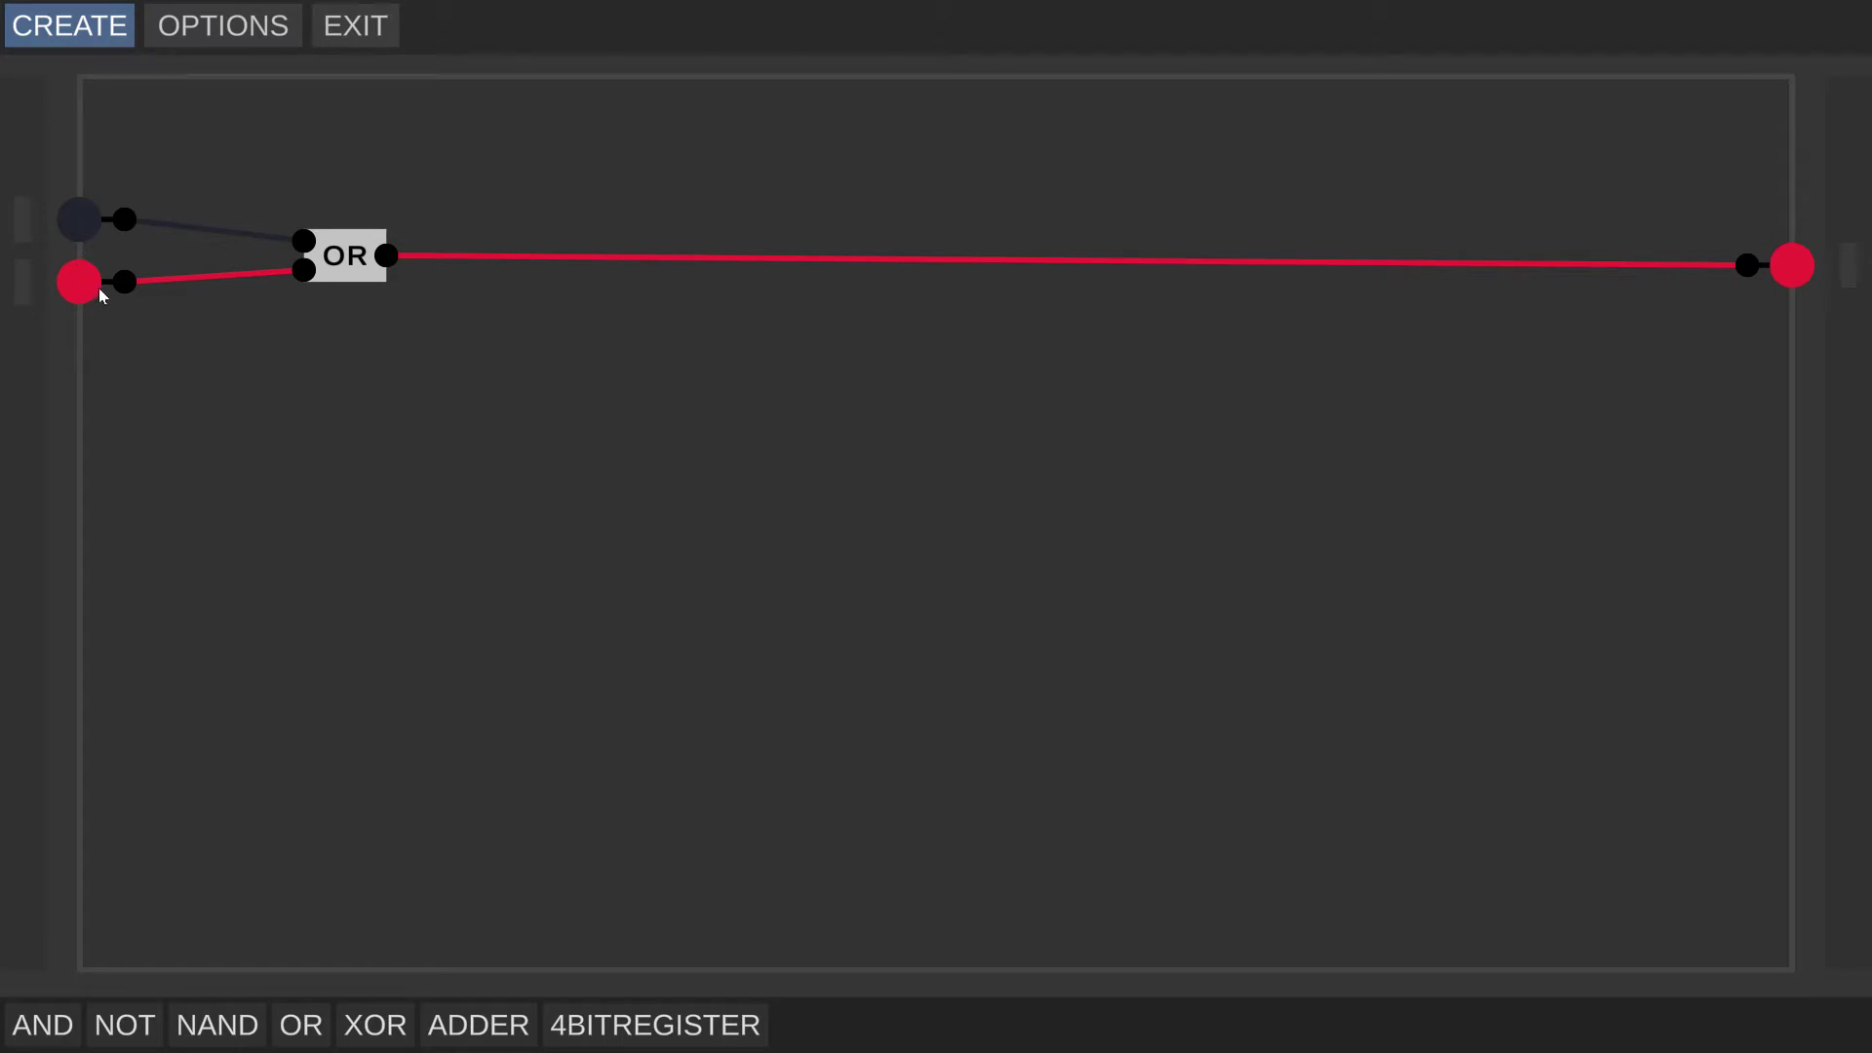
click(97, 226)
click(82, 281)
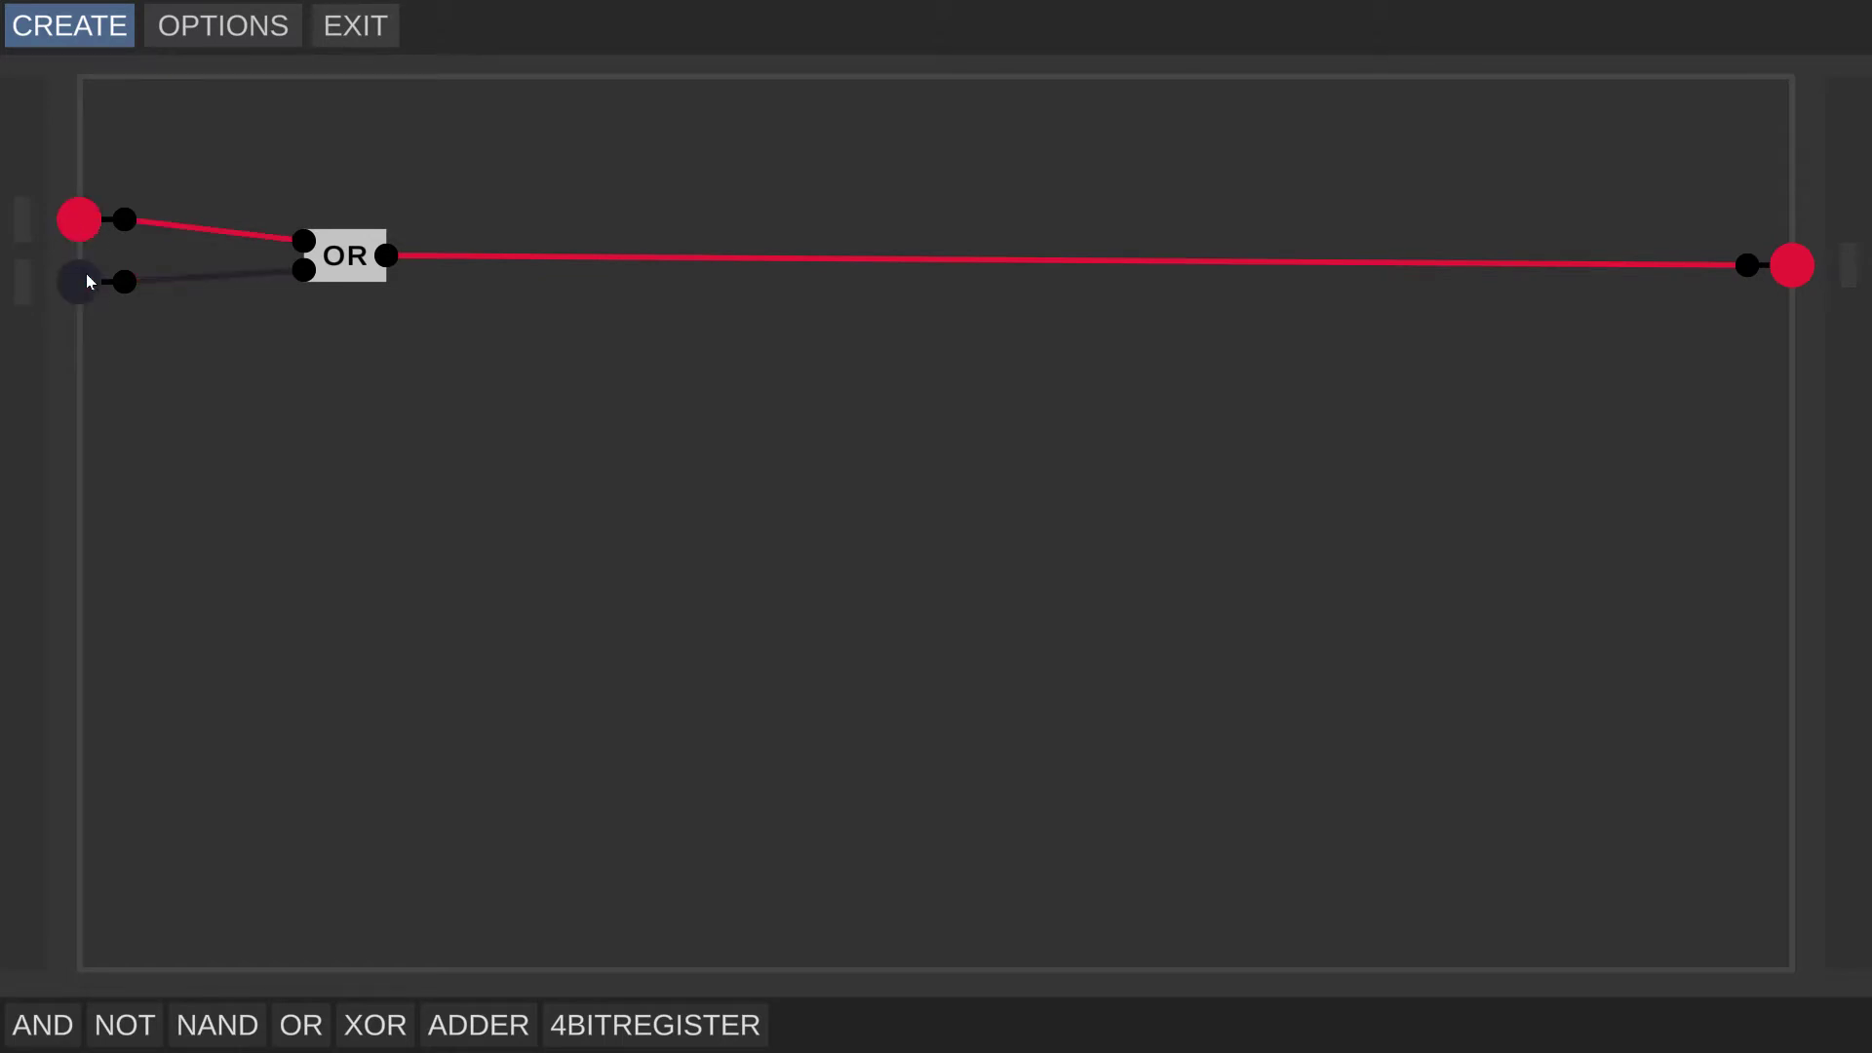
- Switch both inputs off and move the OR gate to about midway between the inputs and the output
click(84, 226)
click(84, 290)
click(83, 288)
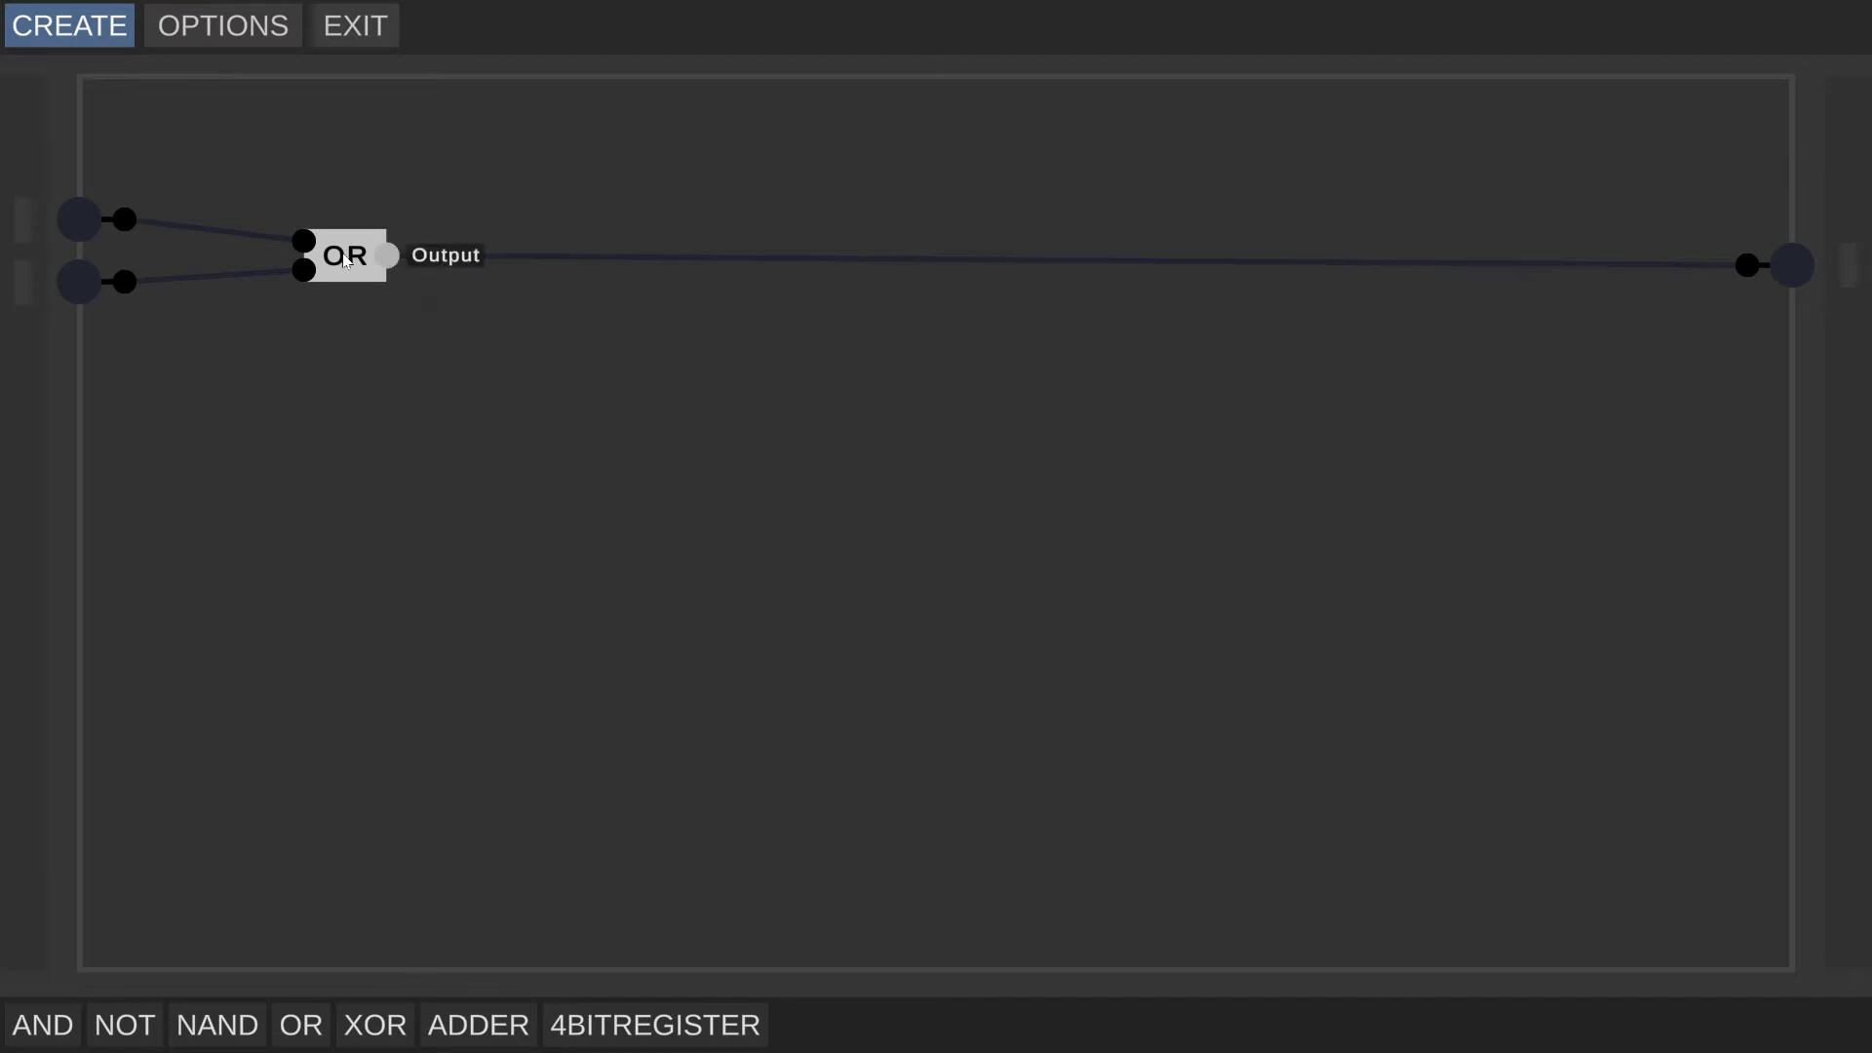
drag(333, 264, 877, 271)
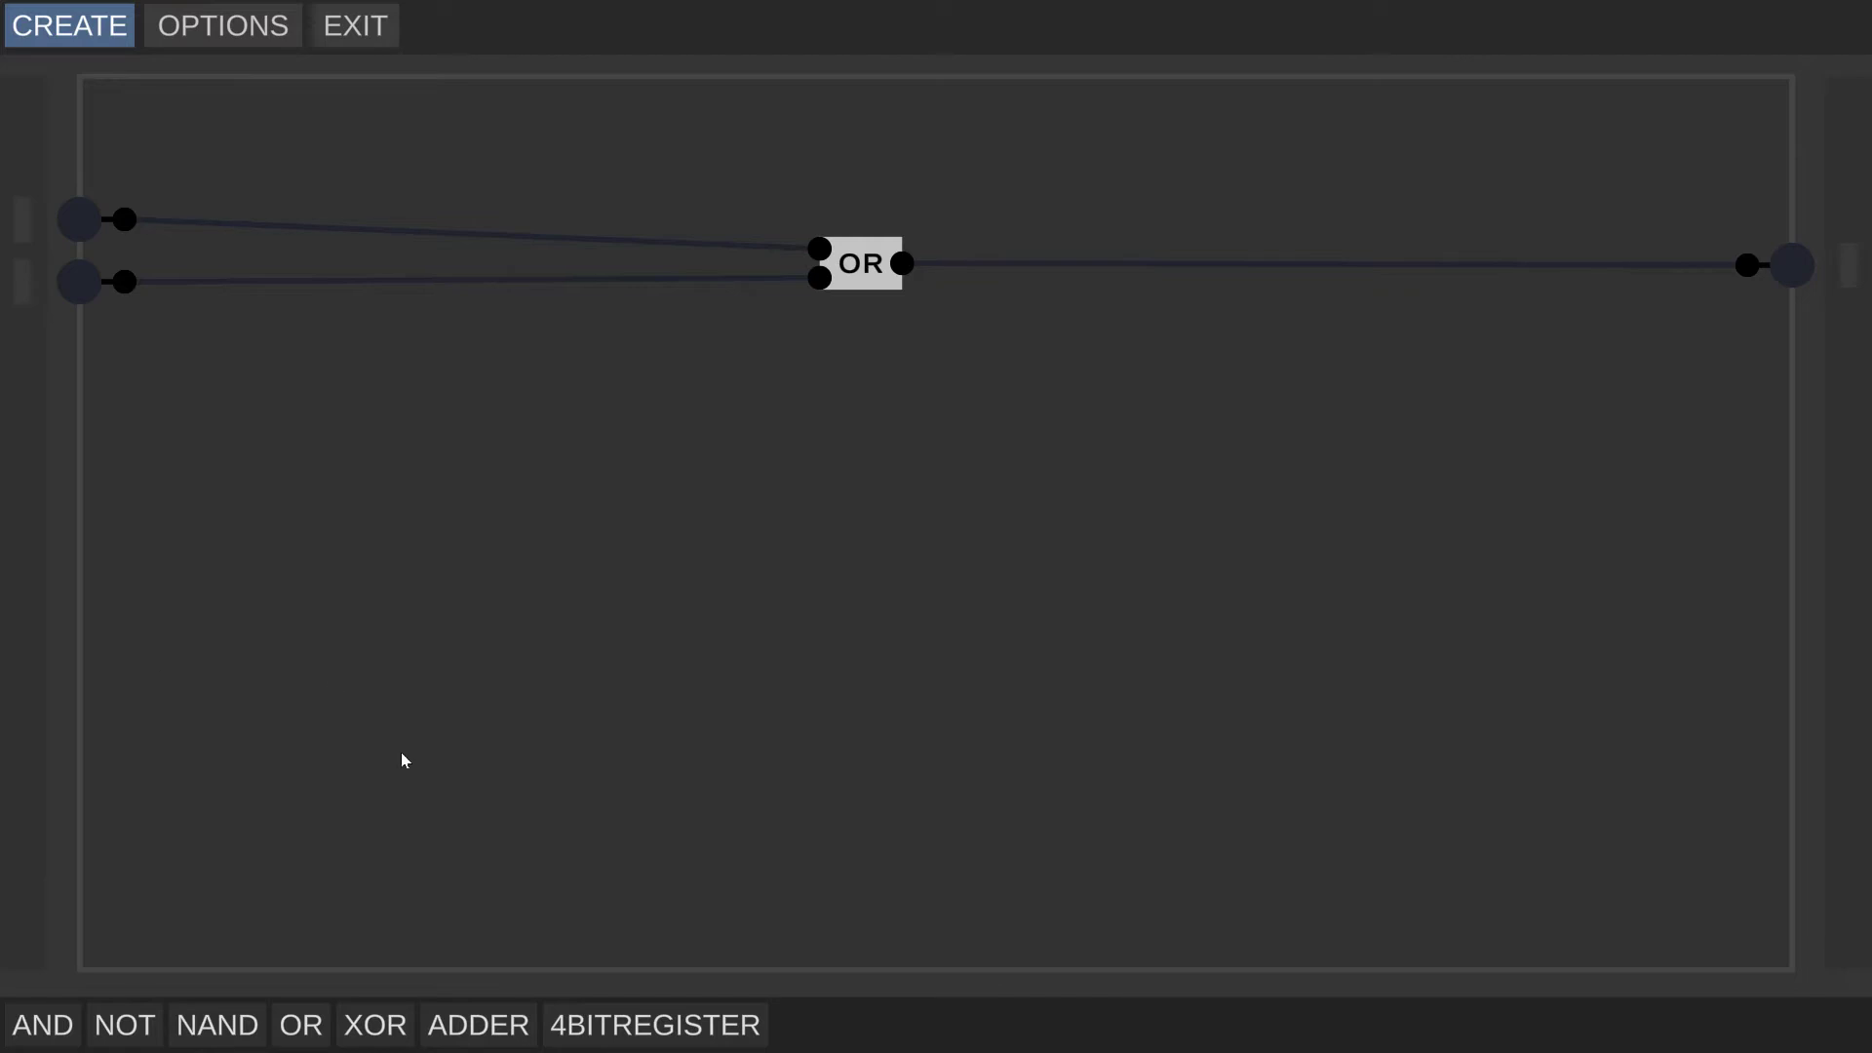
- Place a 4BITREGISTER chip below the OR gate, and clear both chips from the canvas
drag(711, 1020, 734, 478)
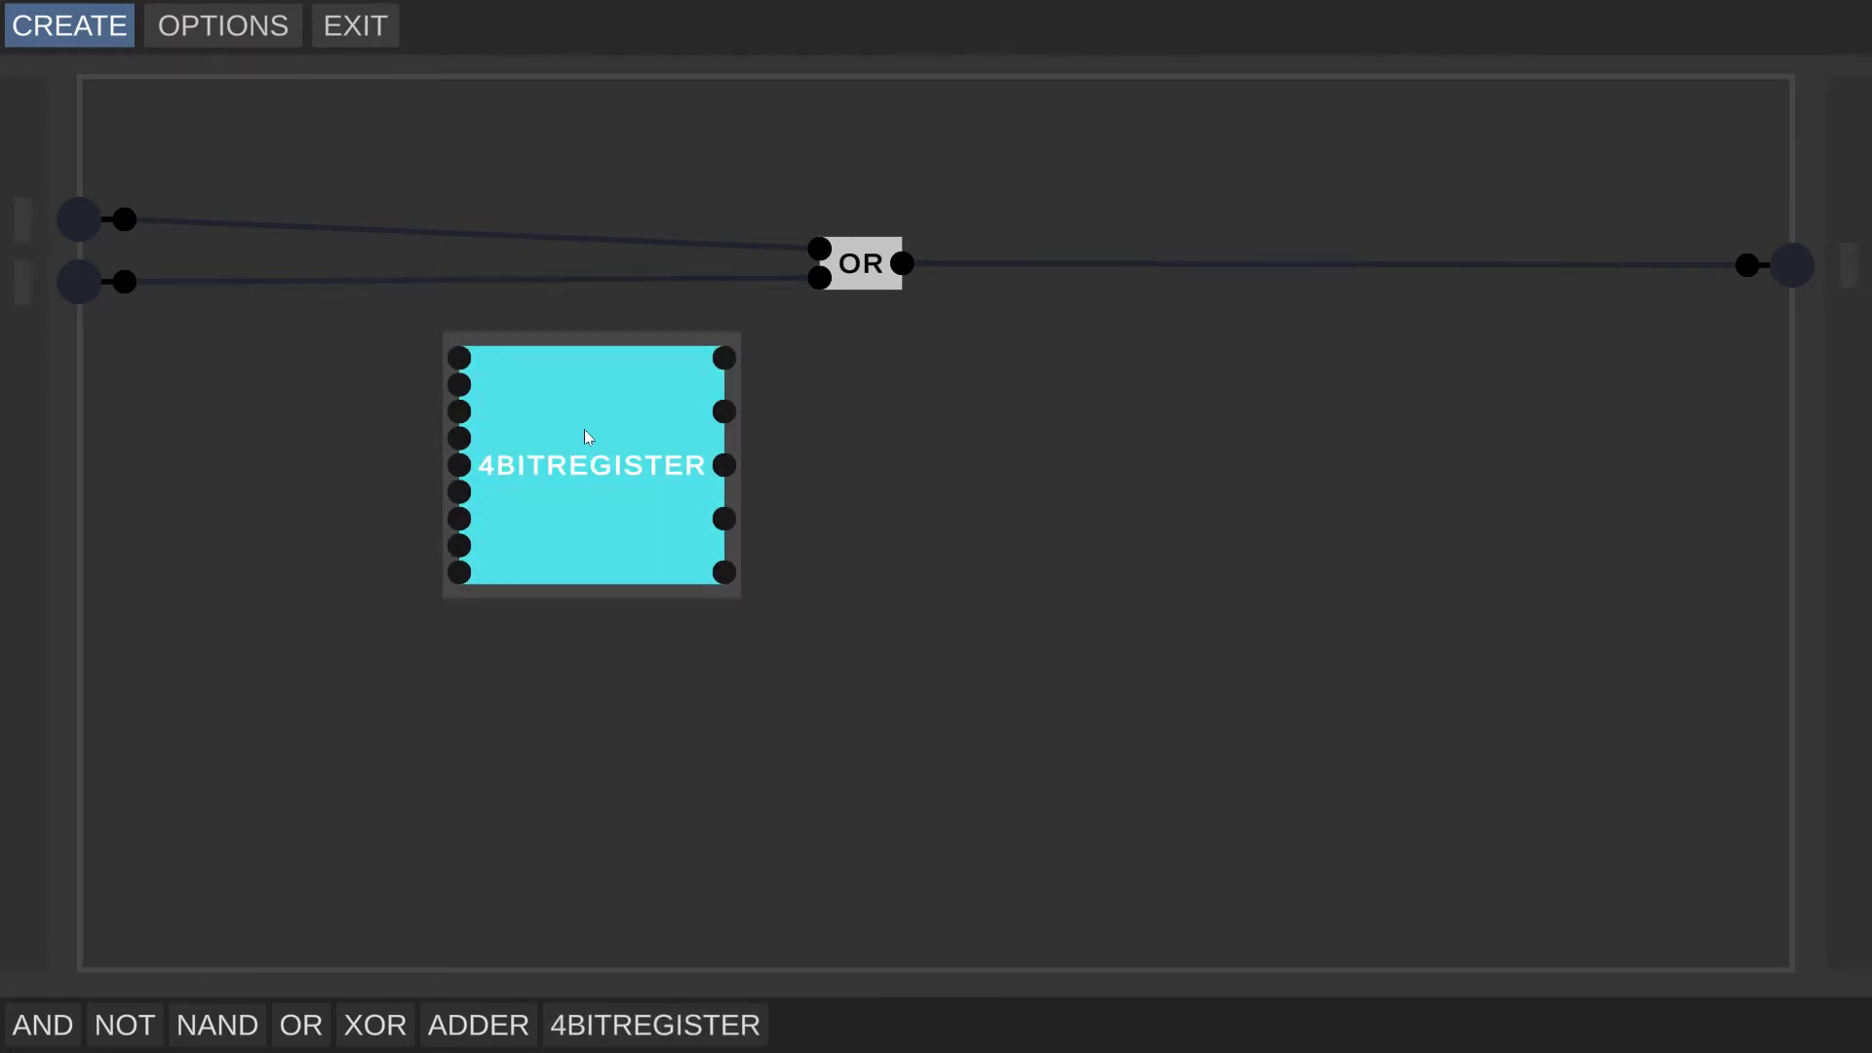
key(Delete)
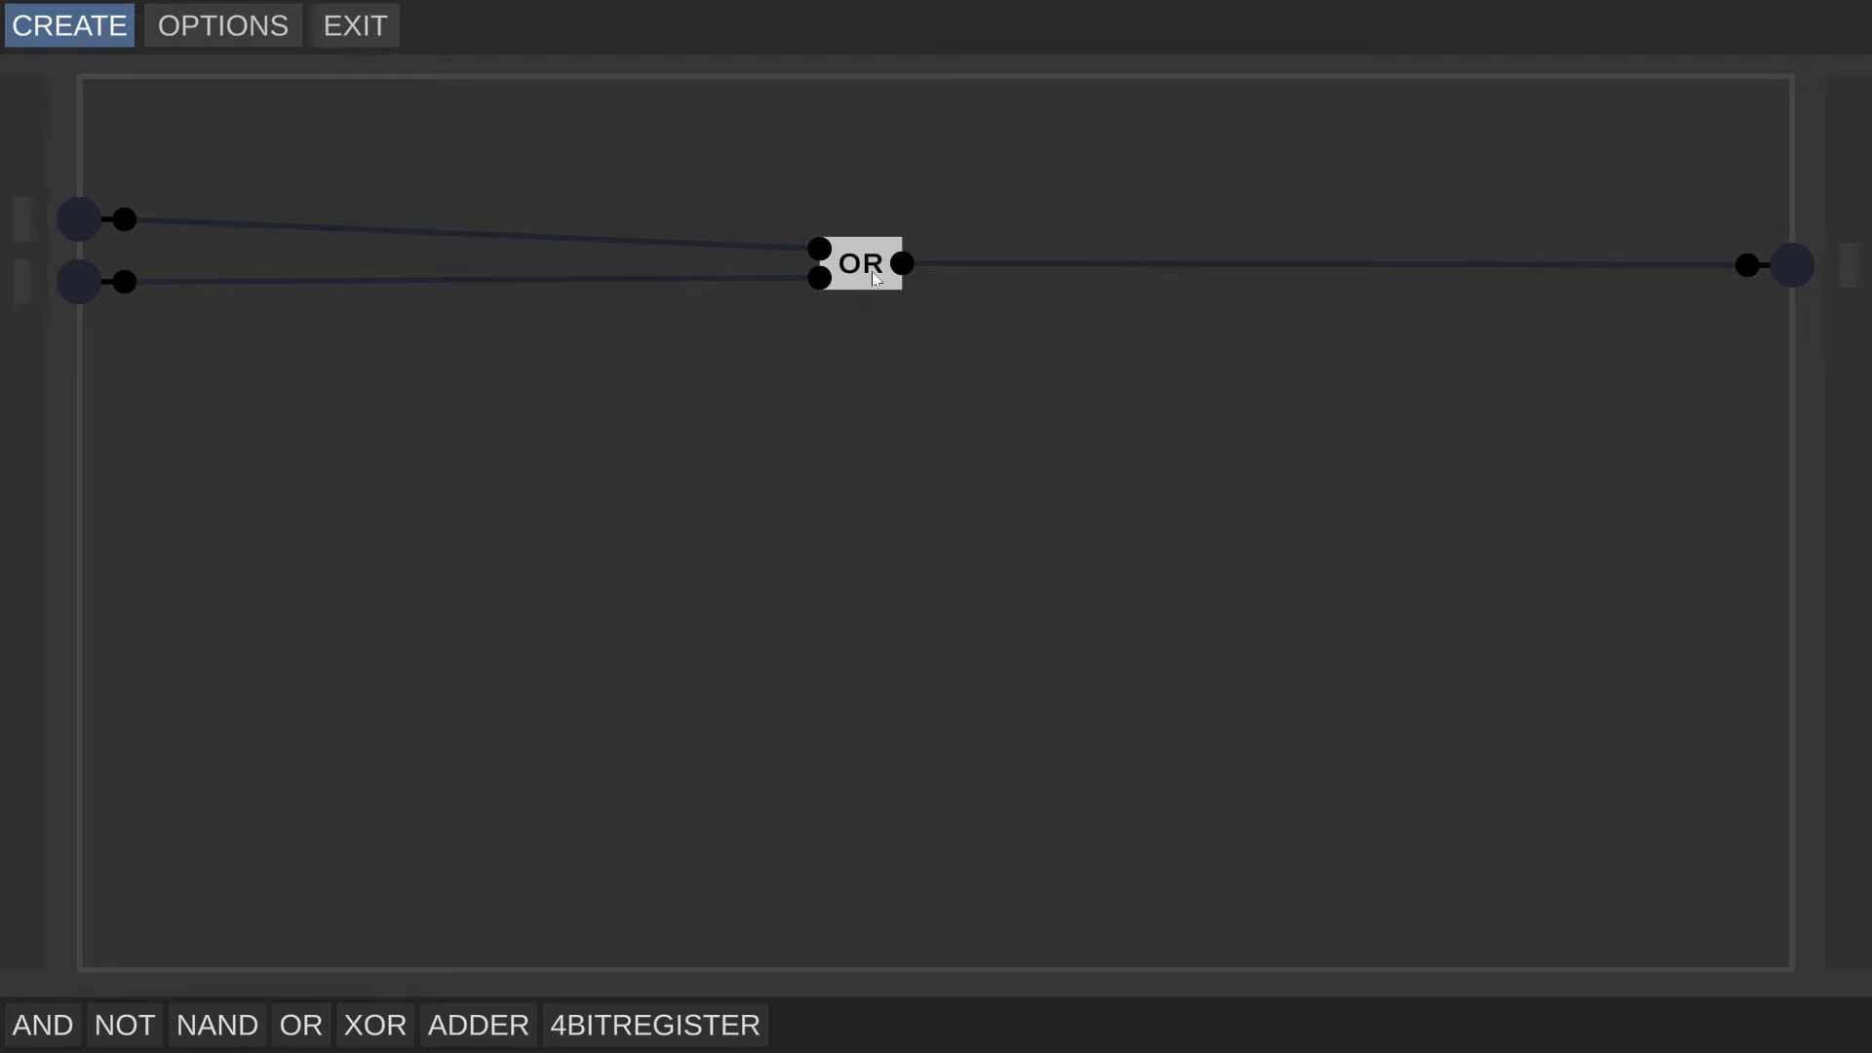
click(872, 271)
key(Delete)
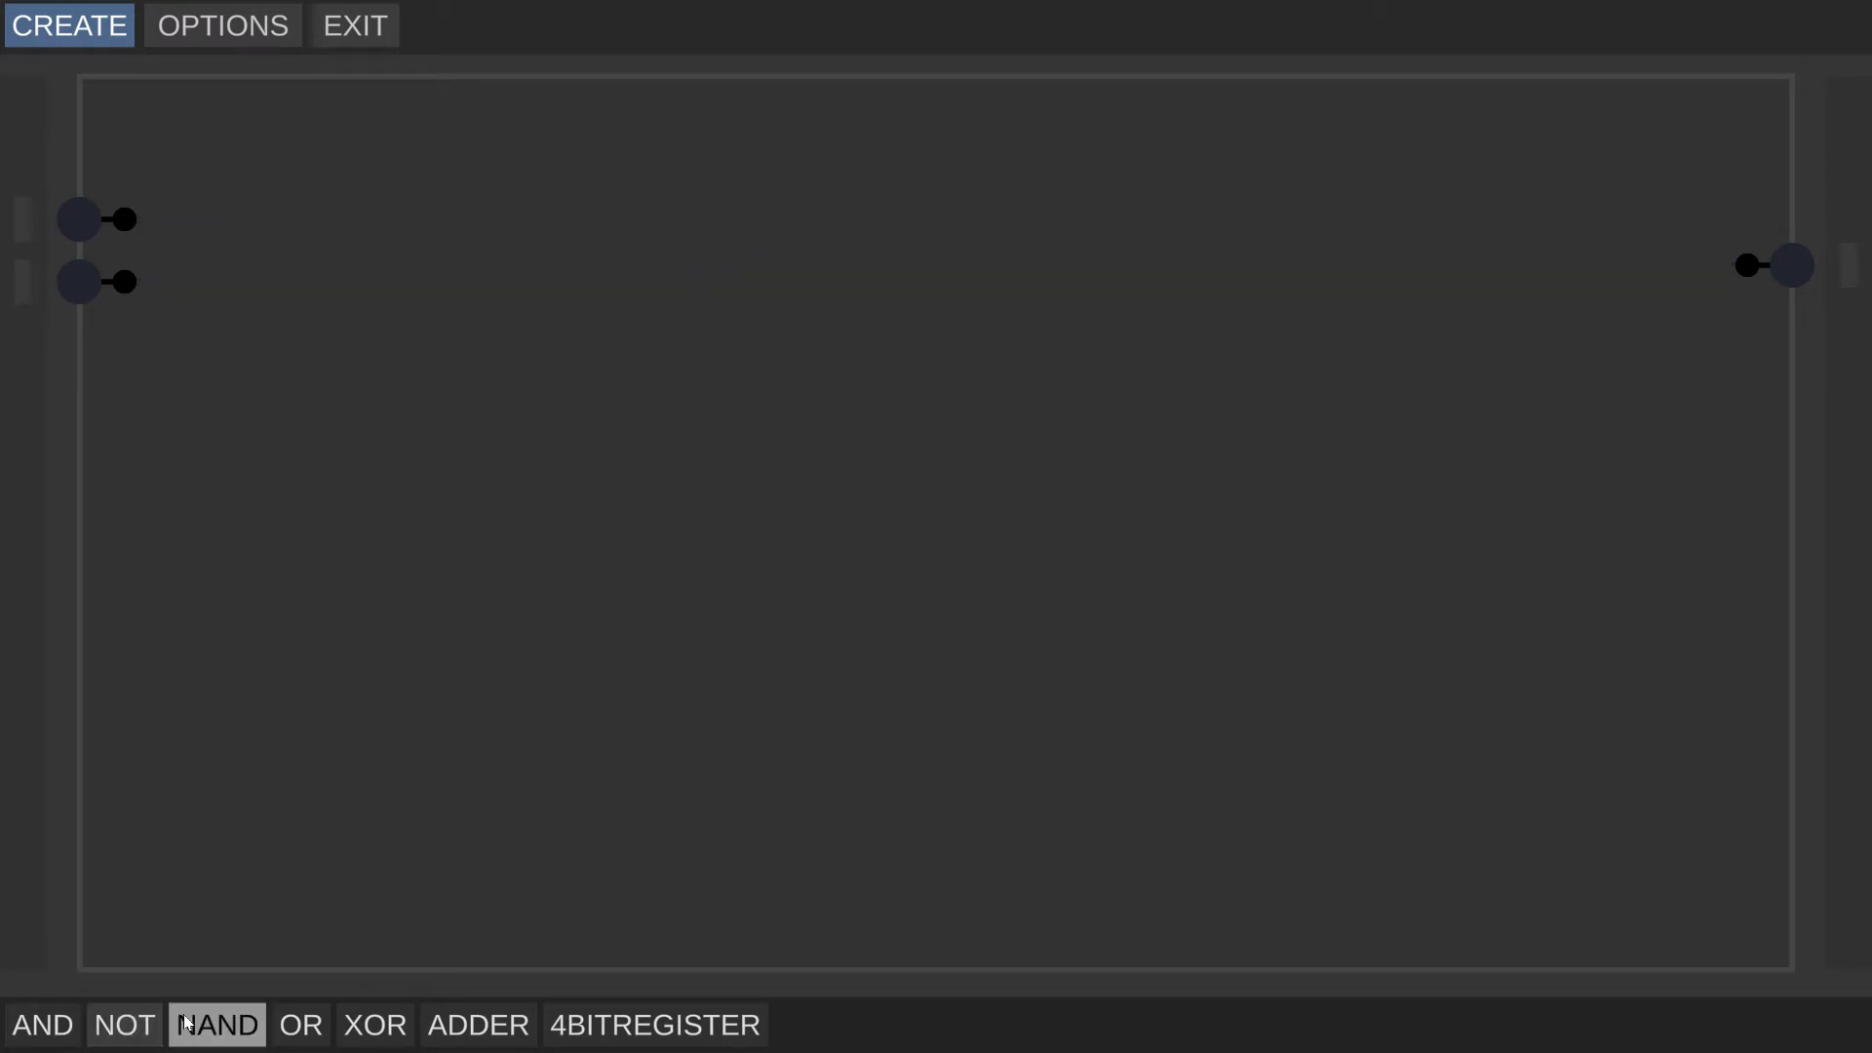
- Place a NAND gate near the inputs and an OR gate directly below it
click(217, 1025)
click(300, 1025)
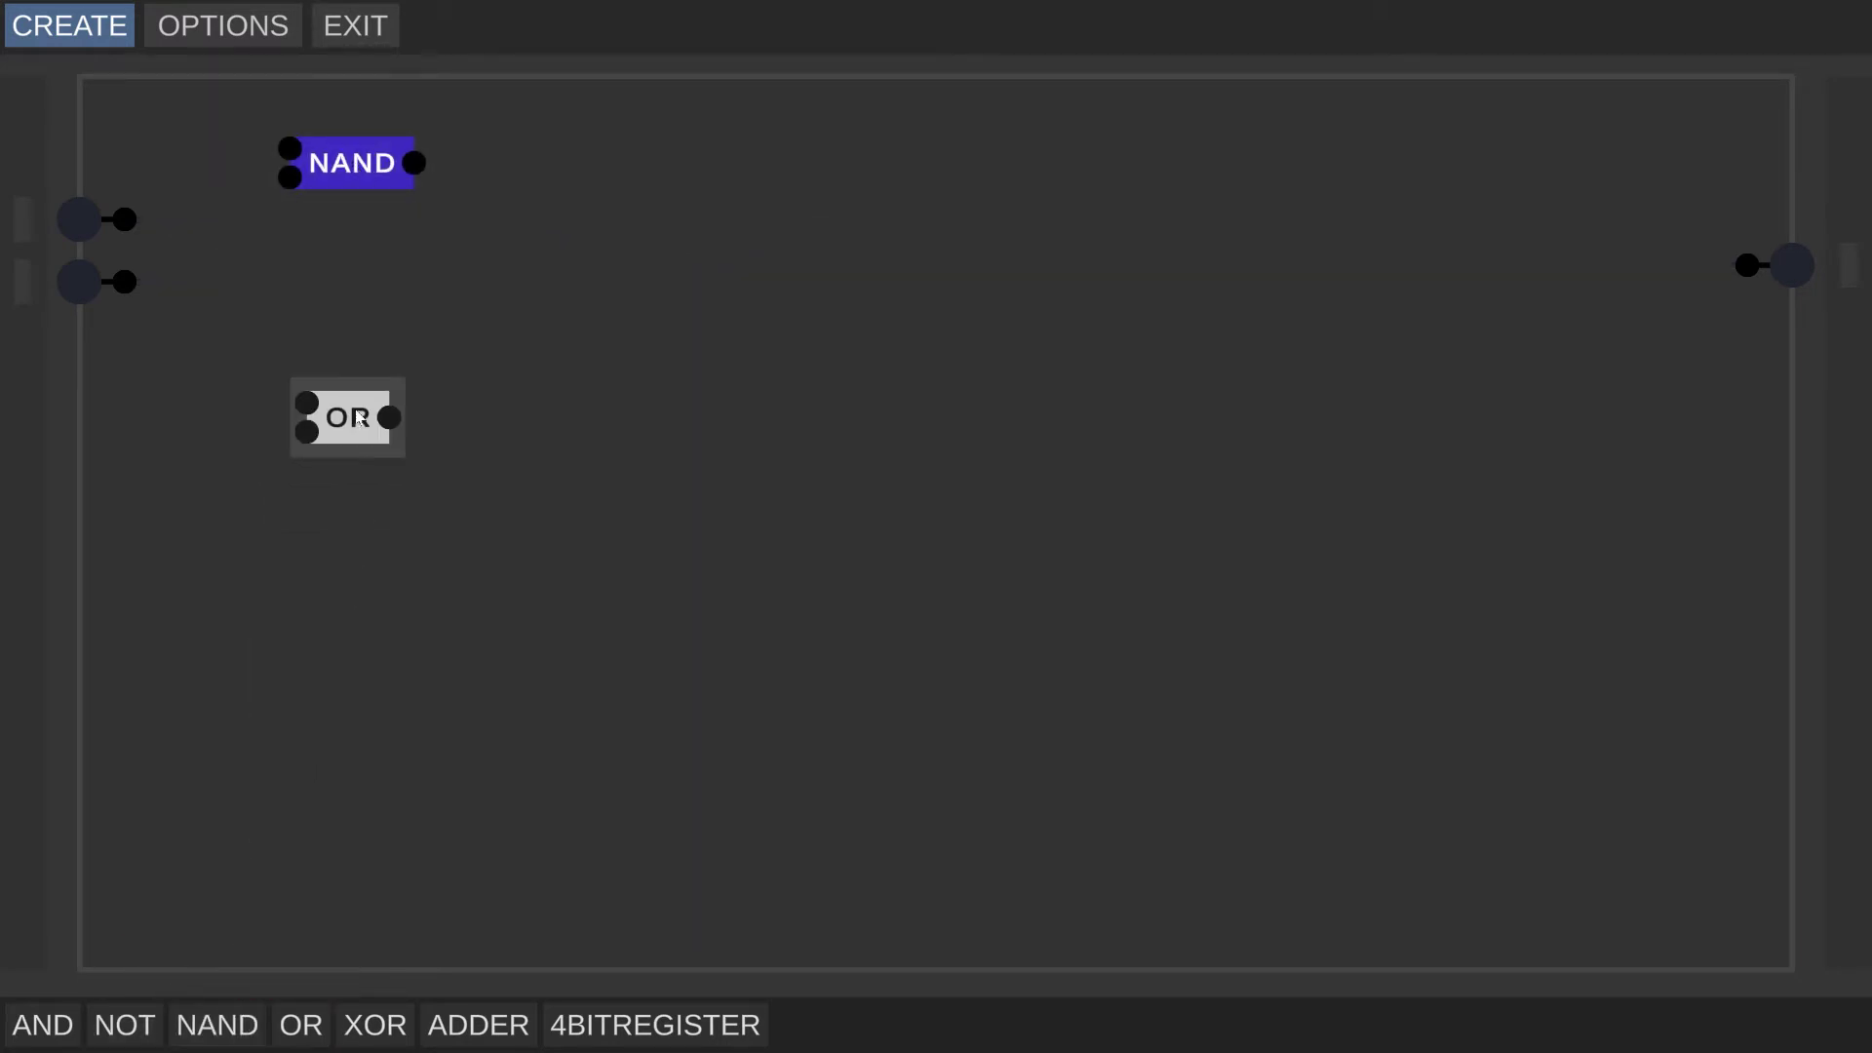
click(346, 301)
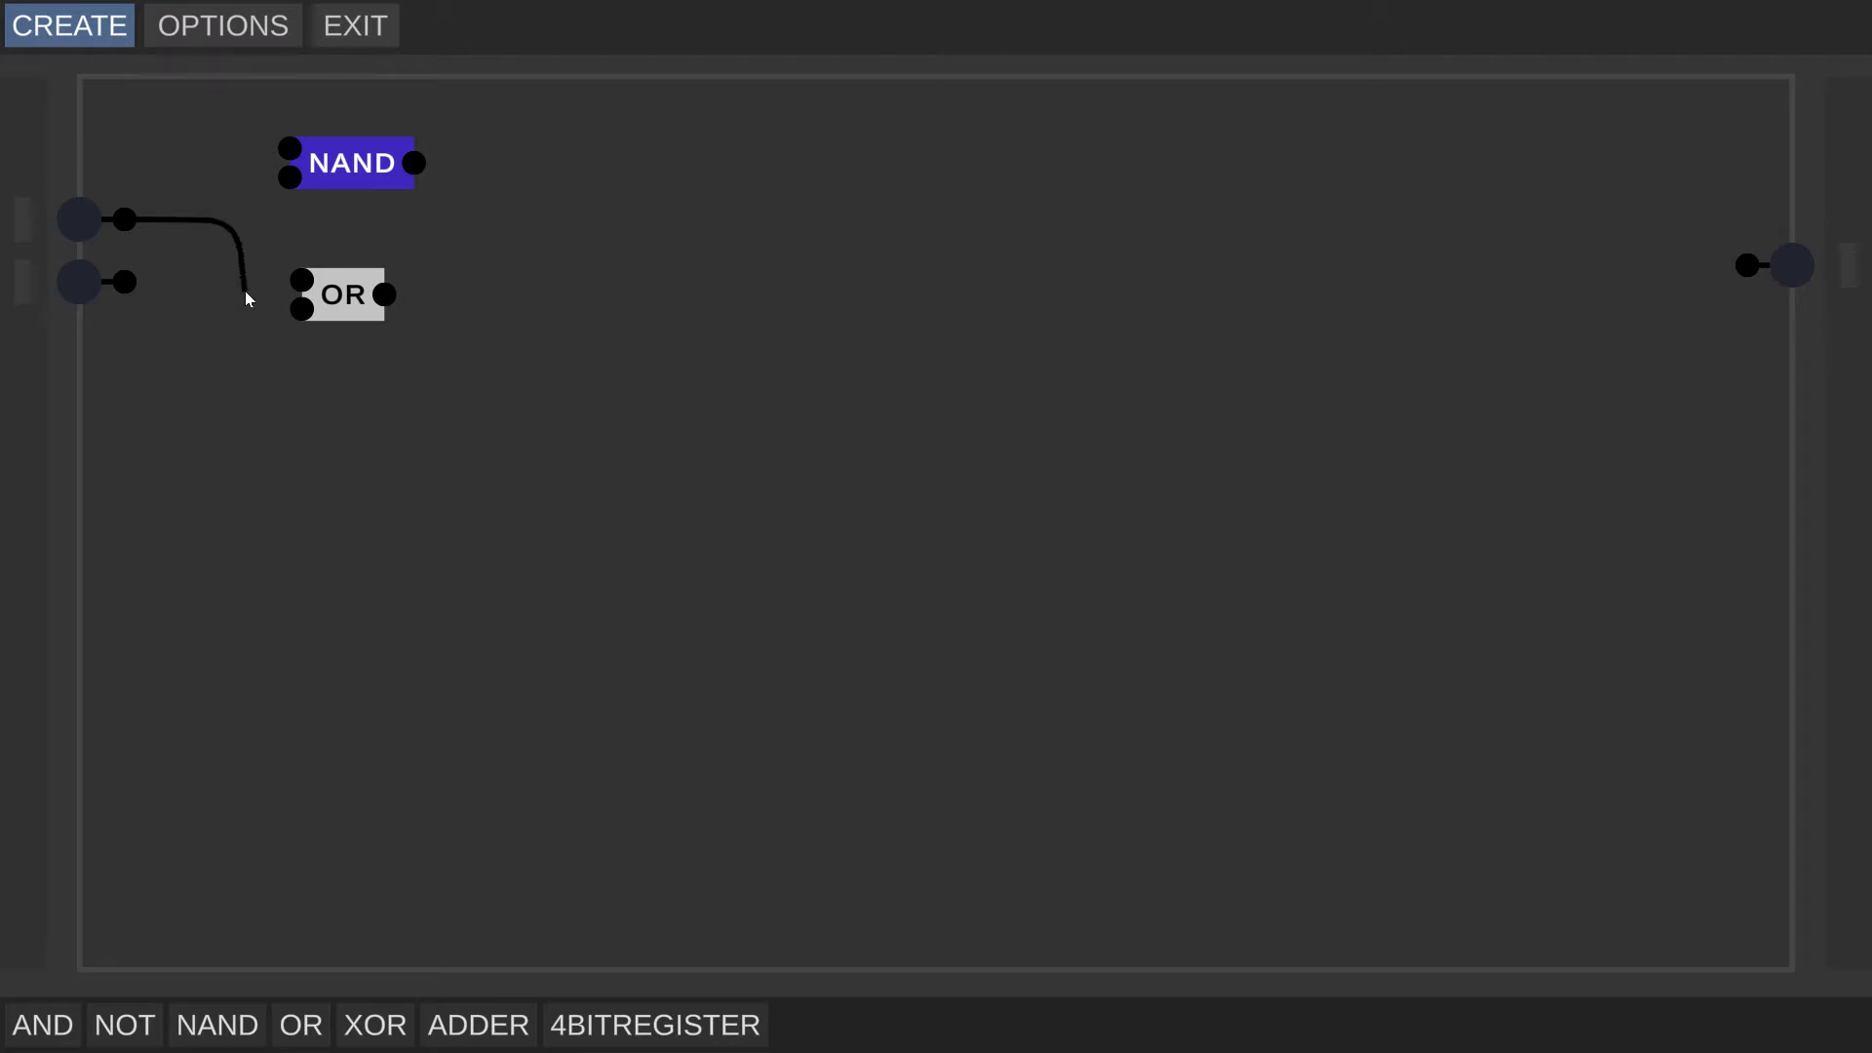
- Wire input 1 and input 2 to both the NAND gate and the OR gate
drag(242, 286, 302, 280)
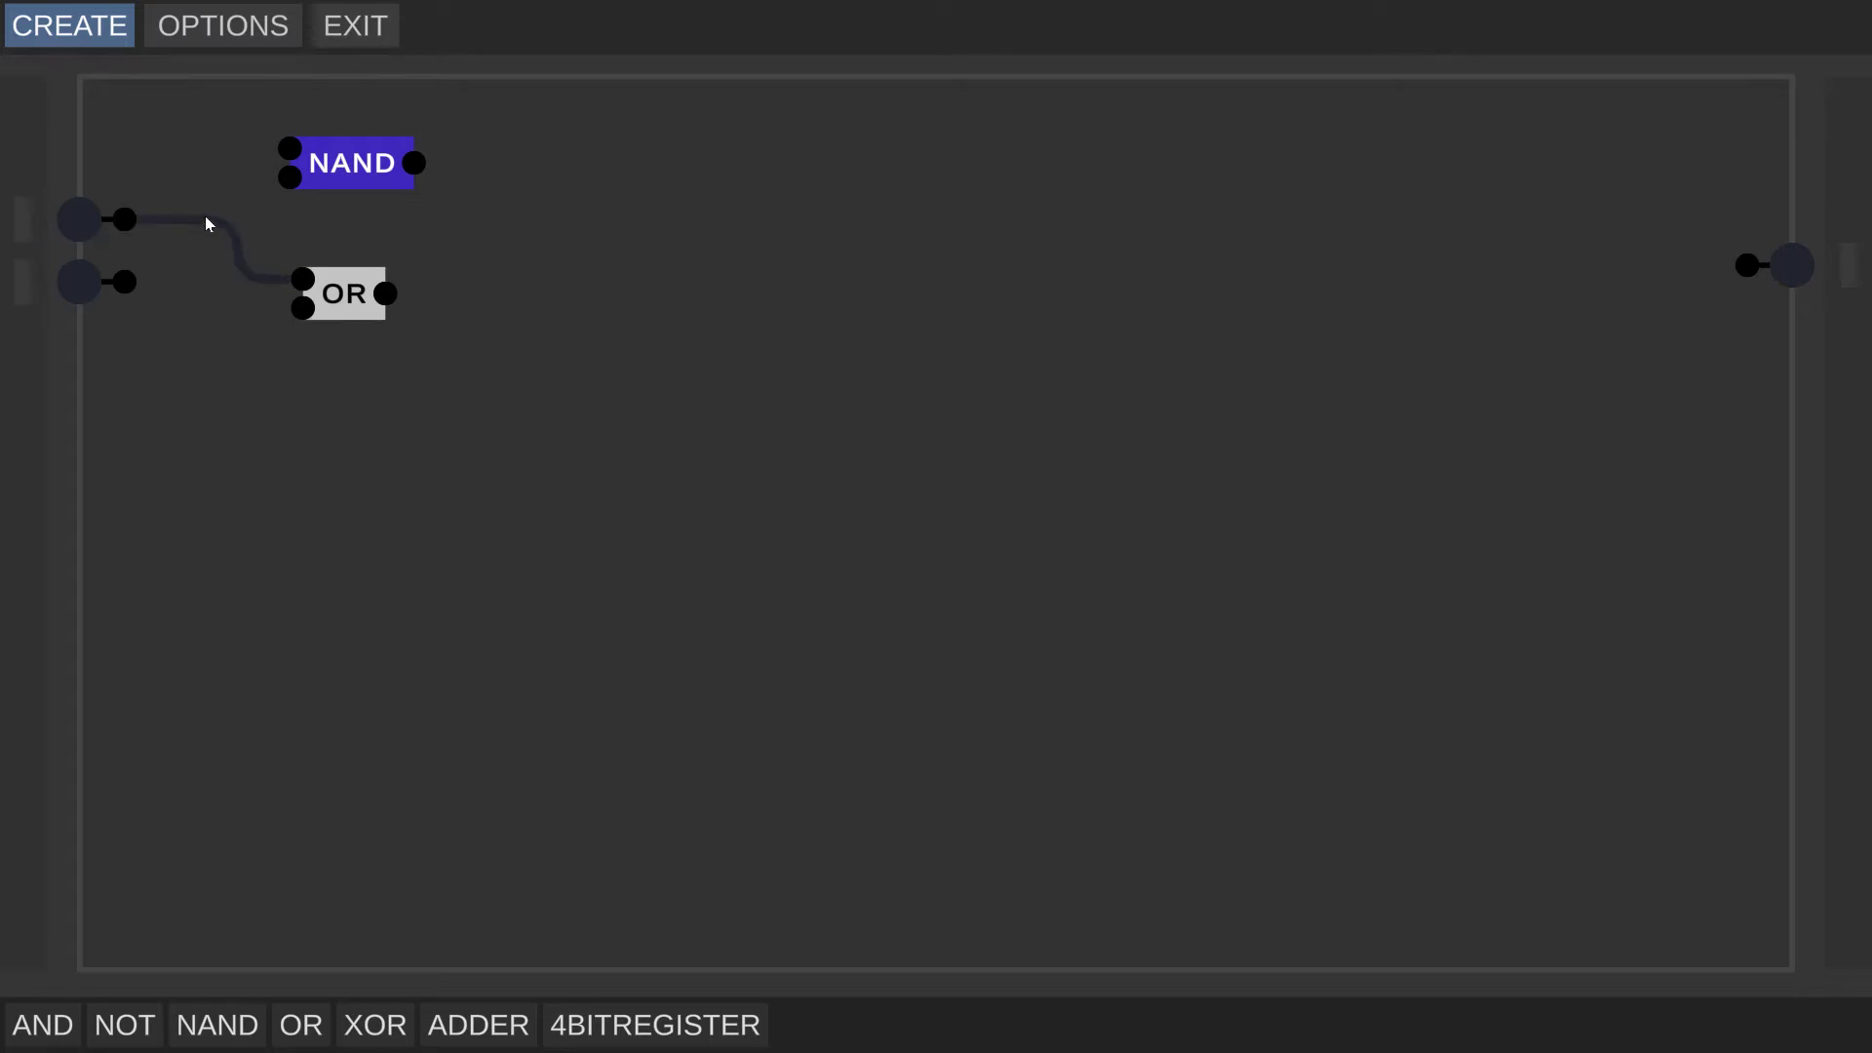
drag(201, 142, 290, 148)
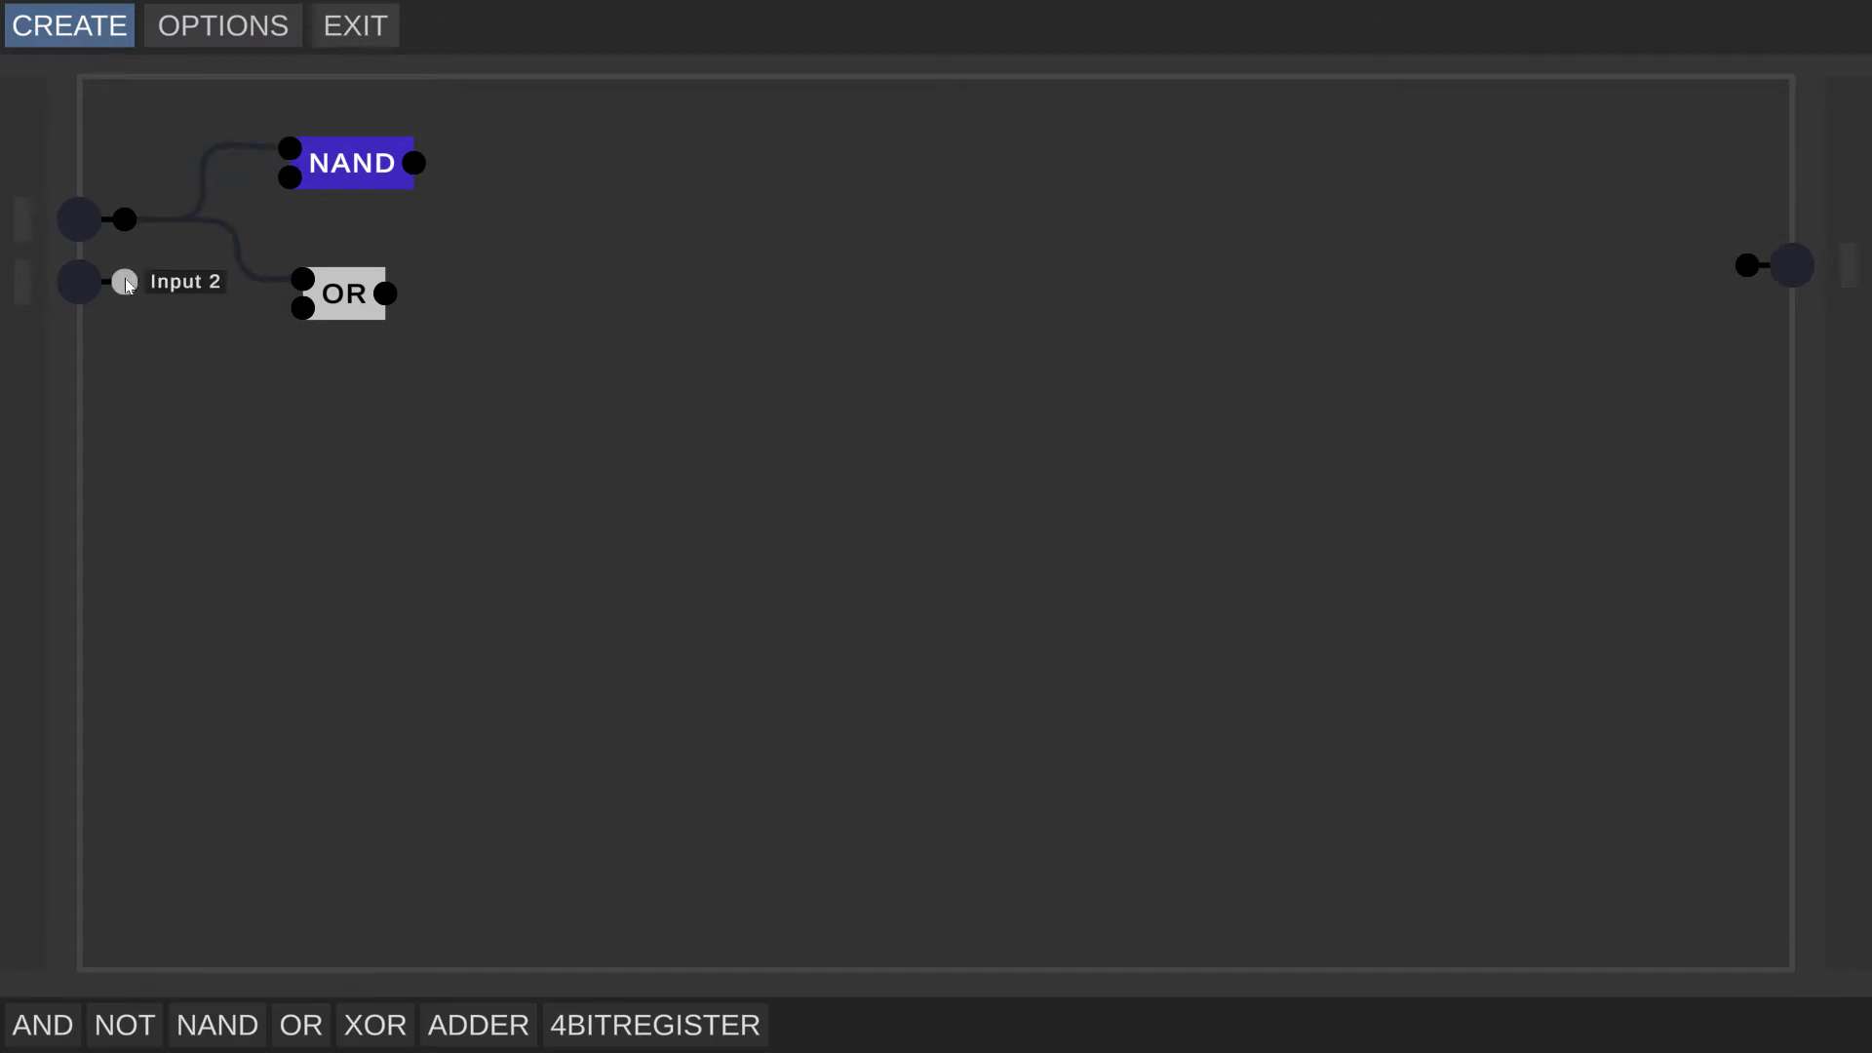
drag(249, 278, 301, 309)
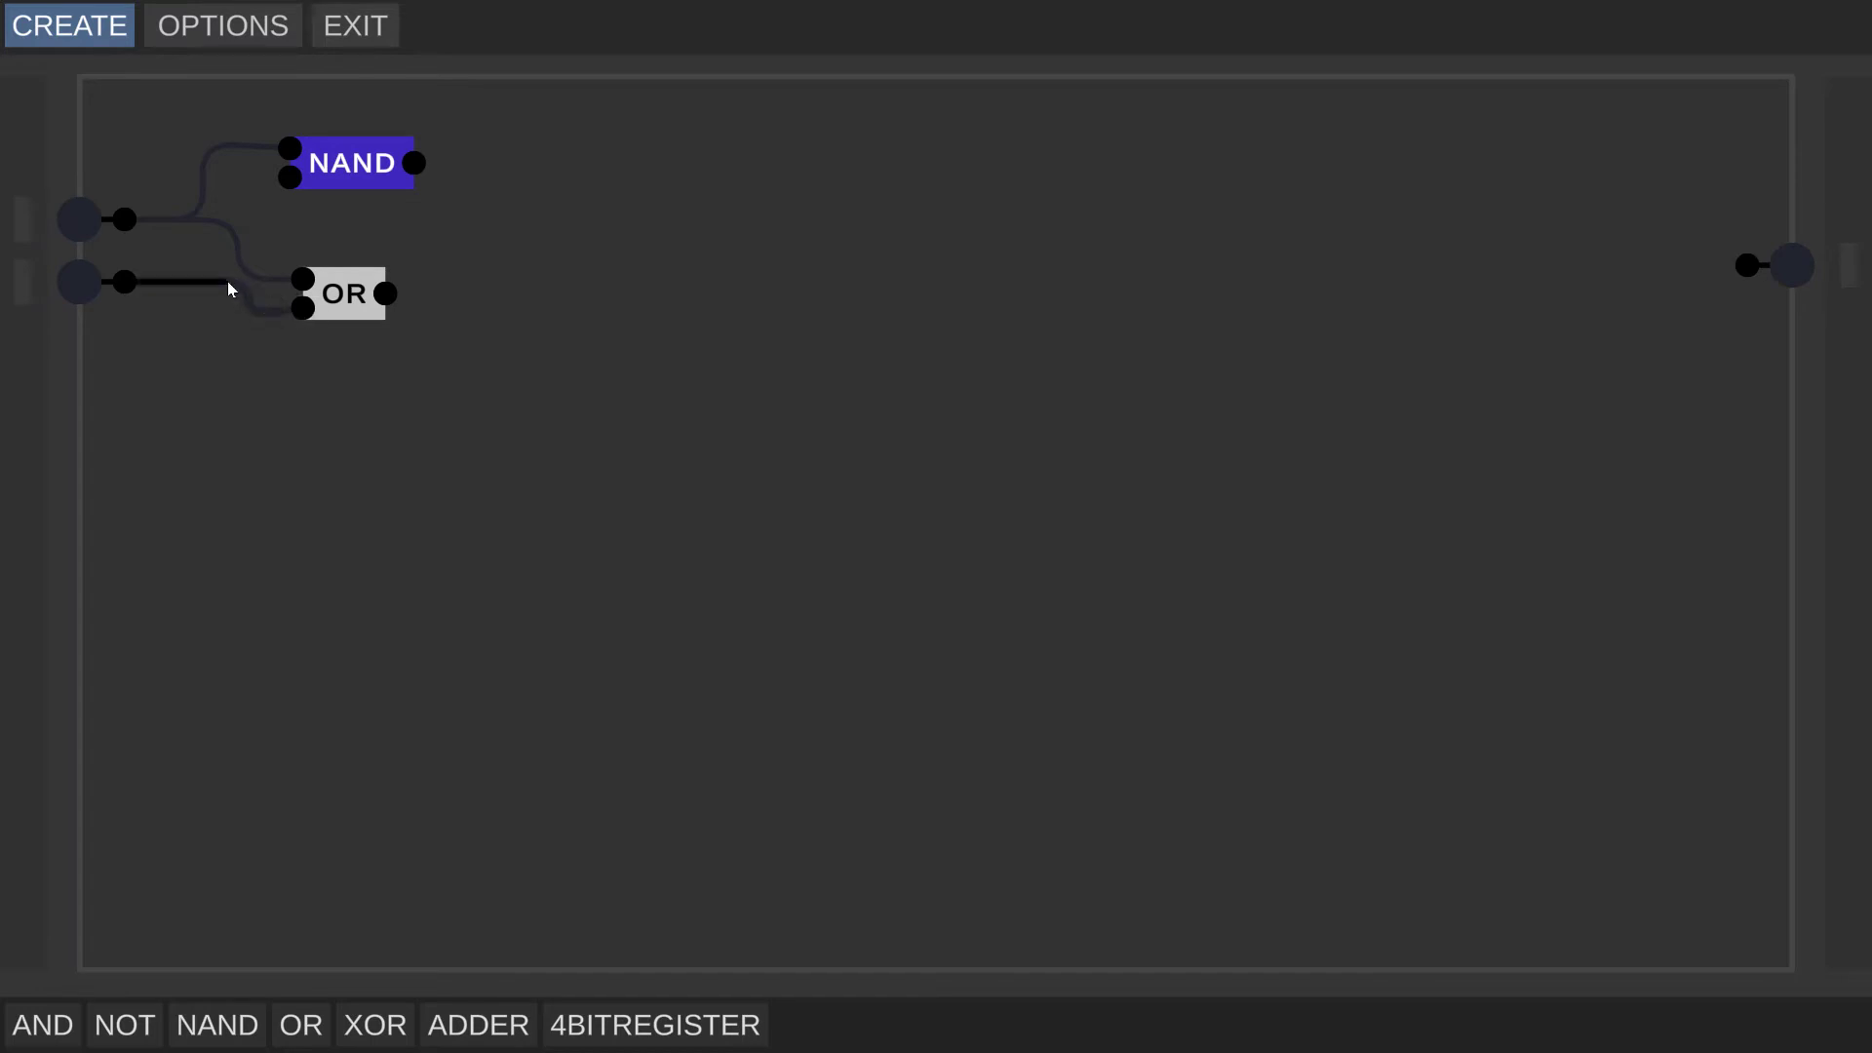
drag(222, 171, 290, 177)
- Add an AND gate fed by the NAND and OR outputs, and connect it to the circuit output
click(61, 1022)
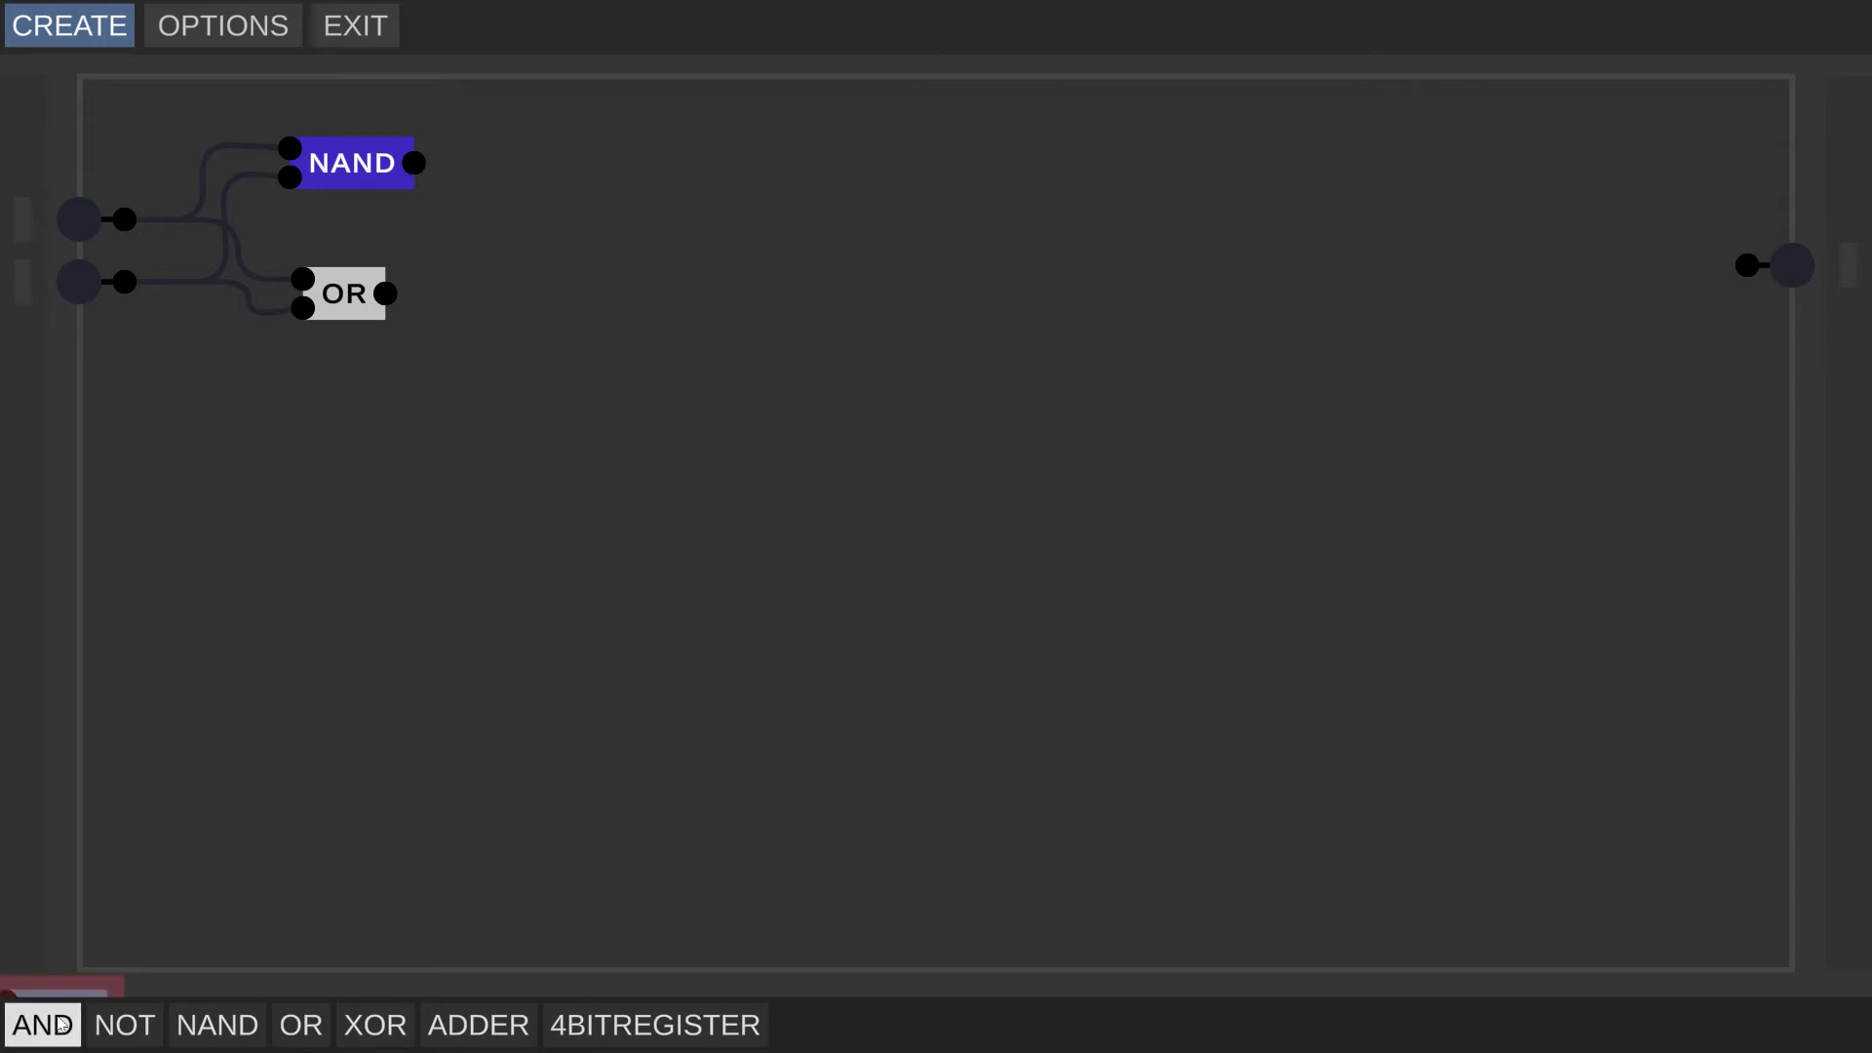
click(718, 211)
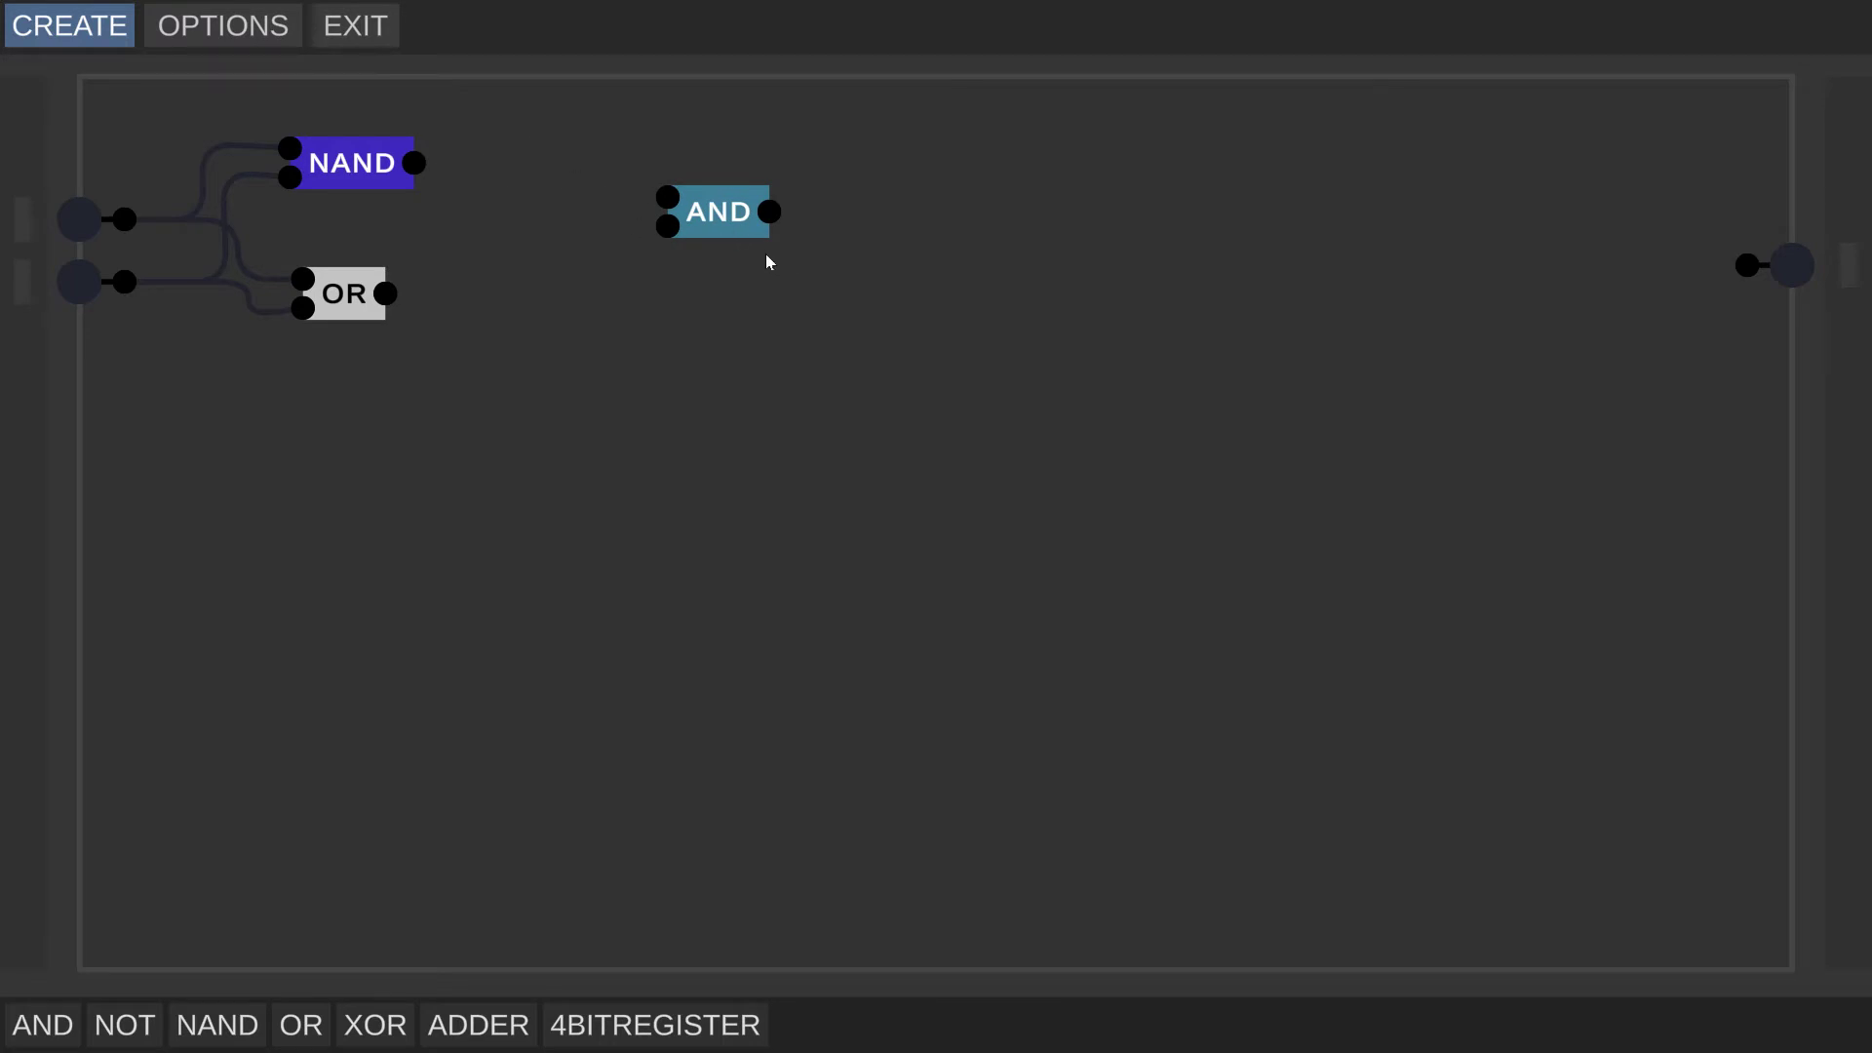
drag(414, 163, 668, 197)
drag(385, 293, 1747, 266)
drag(716, 213, 1271, 281)
- Move the NAND and OR gates together toward the AND gate, away from the inputs
drag(485, 117, 296, 350)
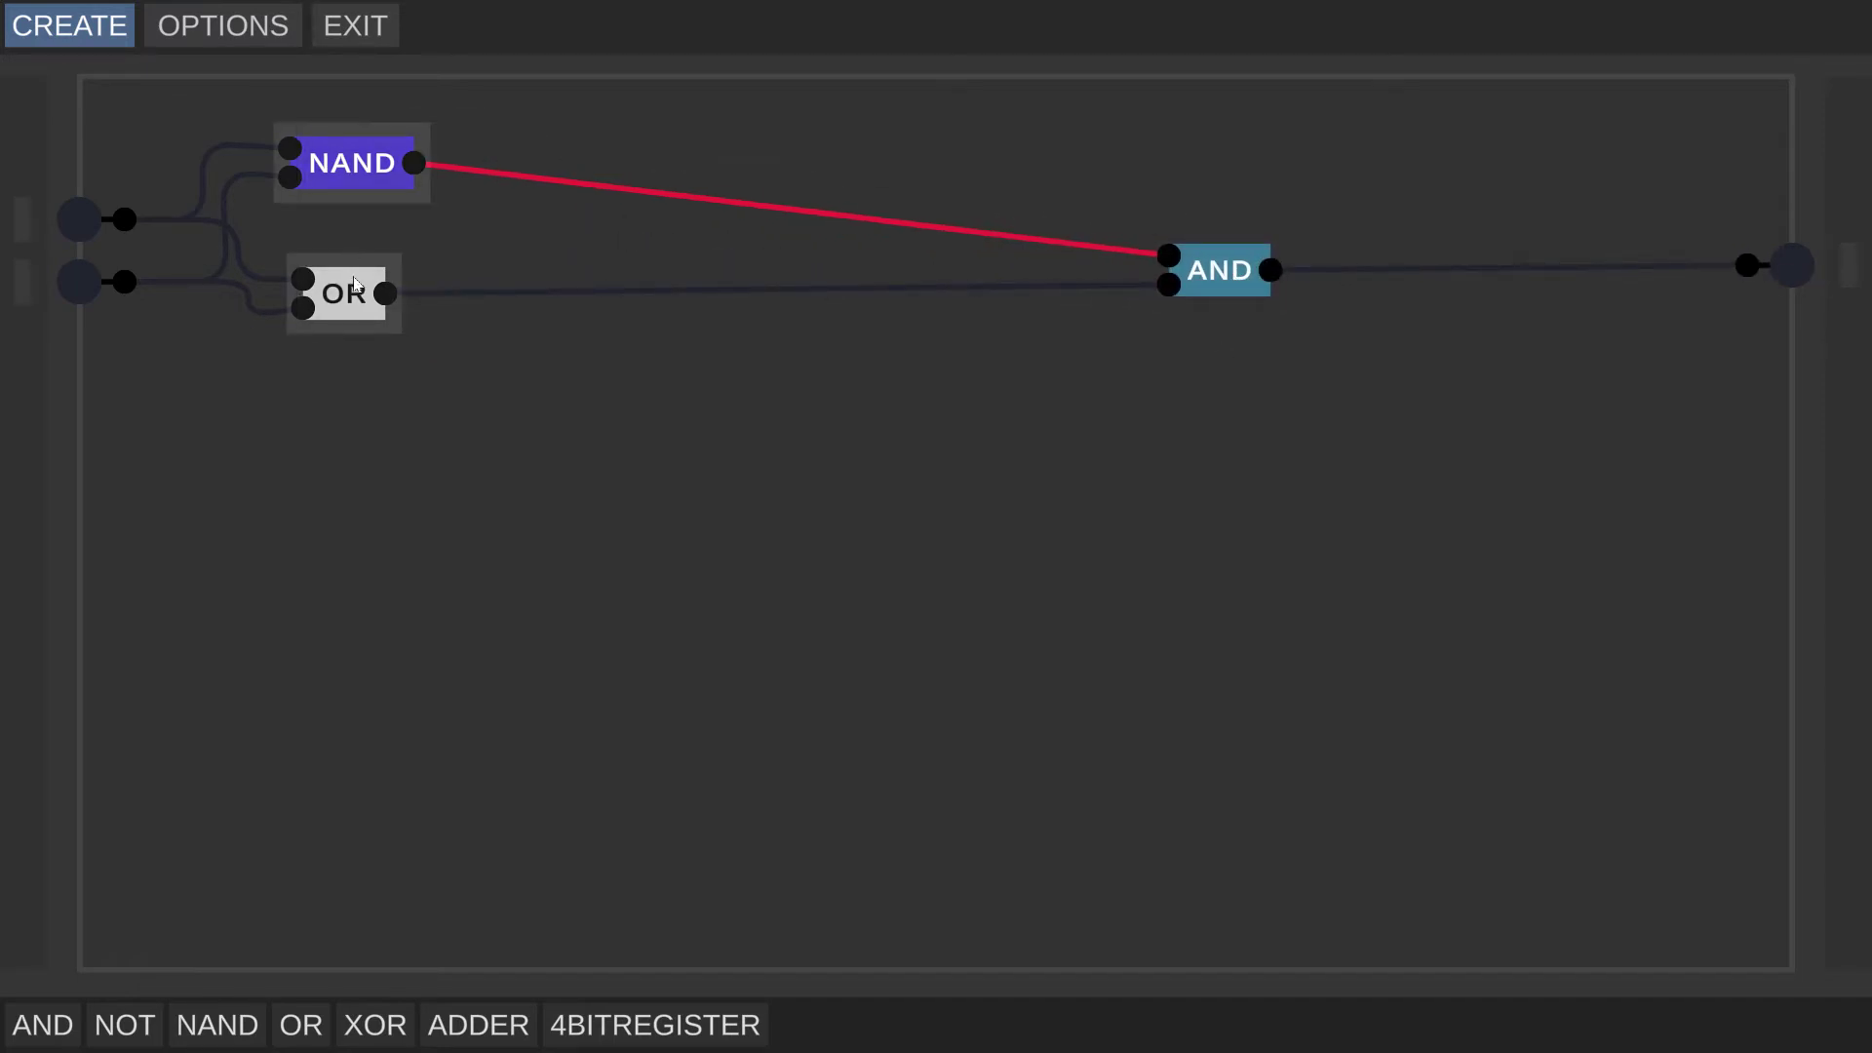
drag(356, 285, 607, 288)
click(333, 265)
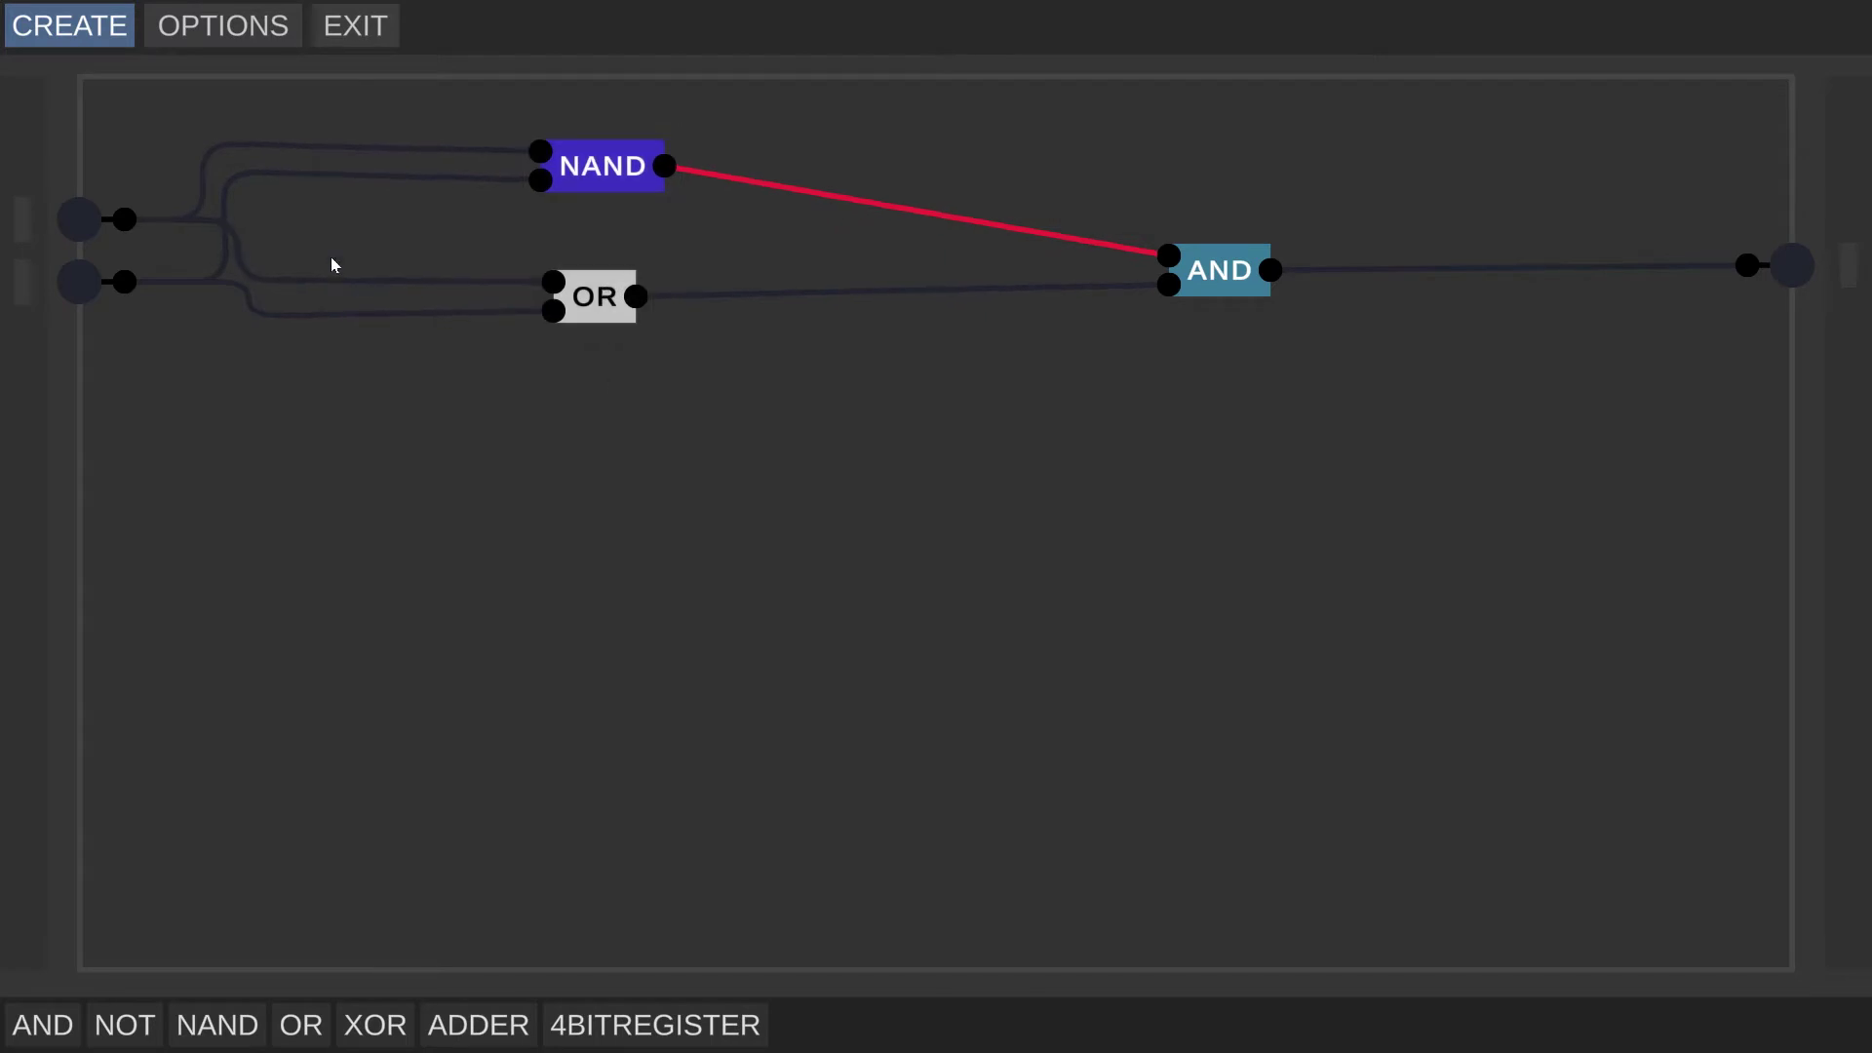
- Toggle input 1 and input 2 through their on and off combinations to test the NAND, OR and AND circuit
click(79, 219)
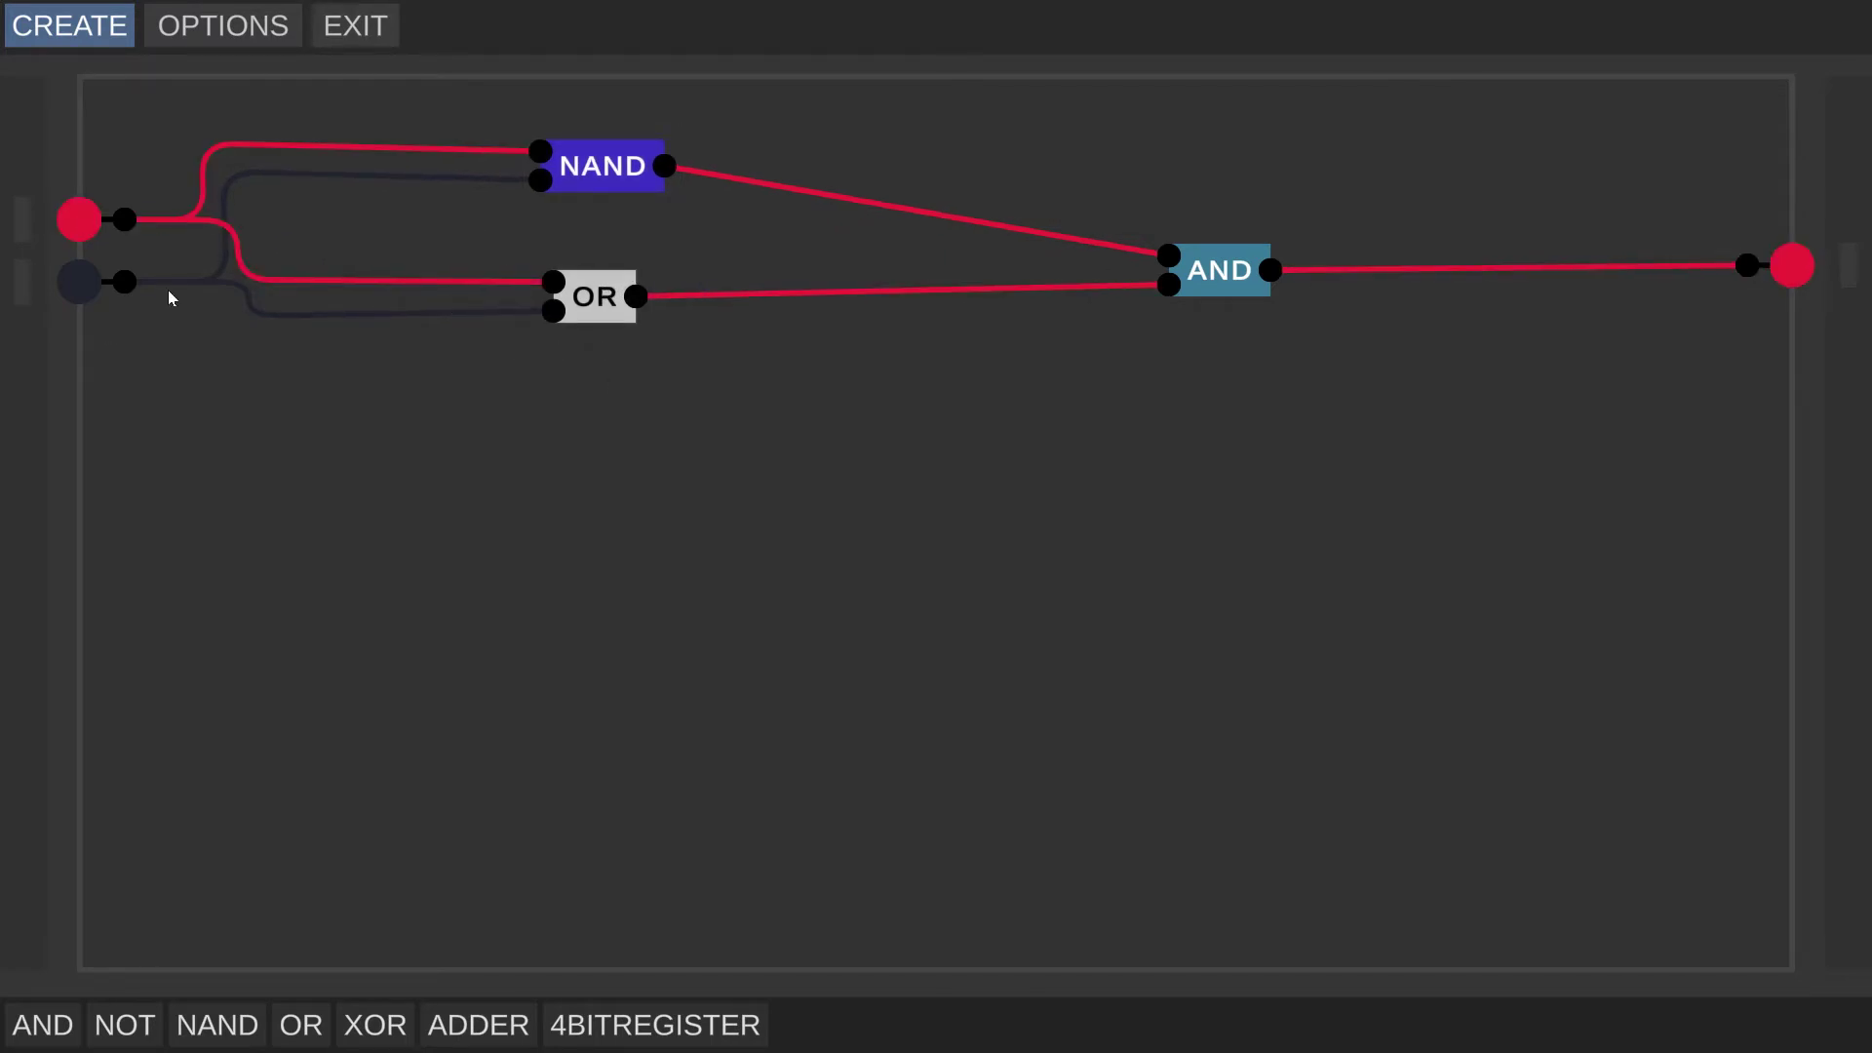
click(79, 283)
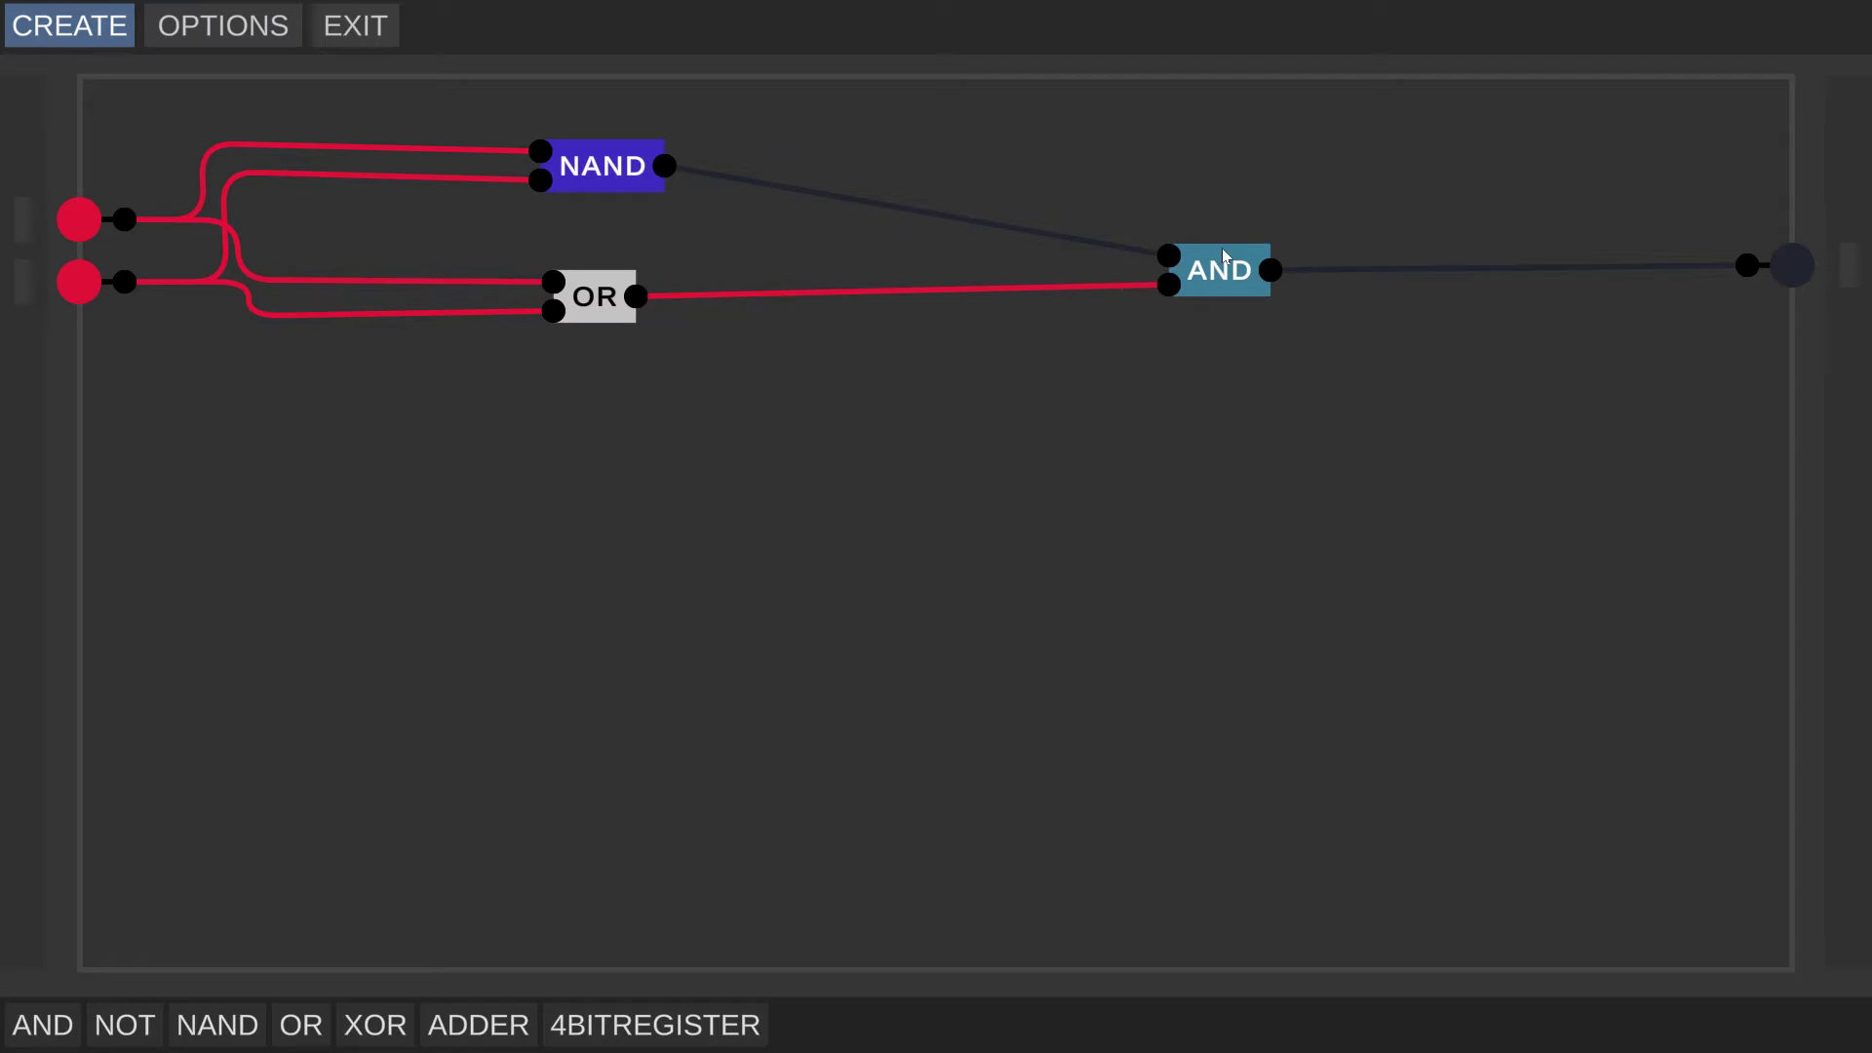
drag(1220, 269, 1216, 252)
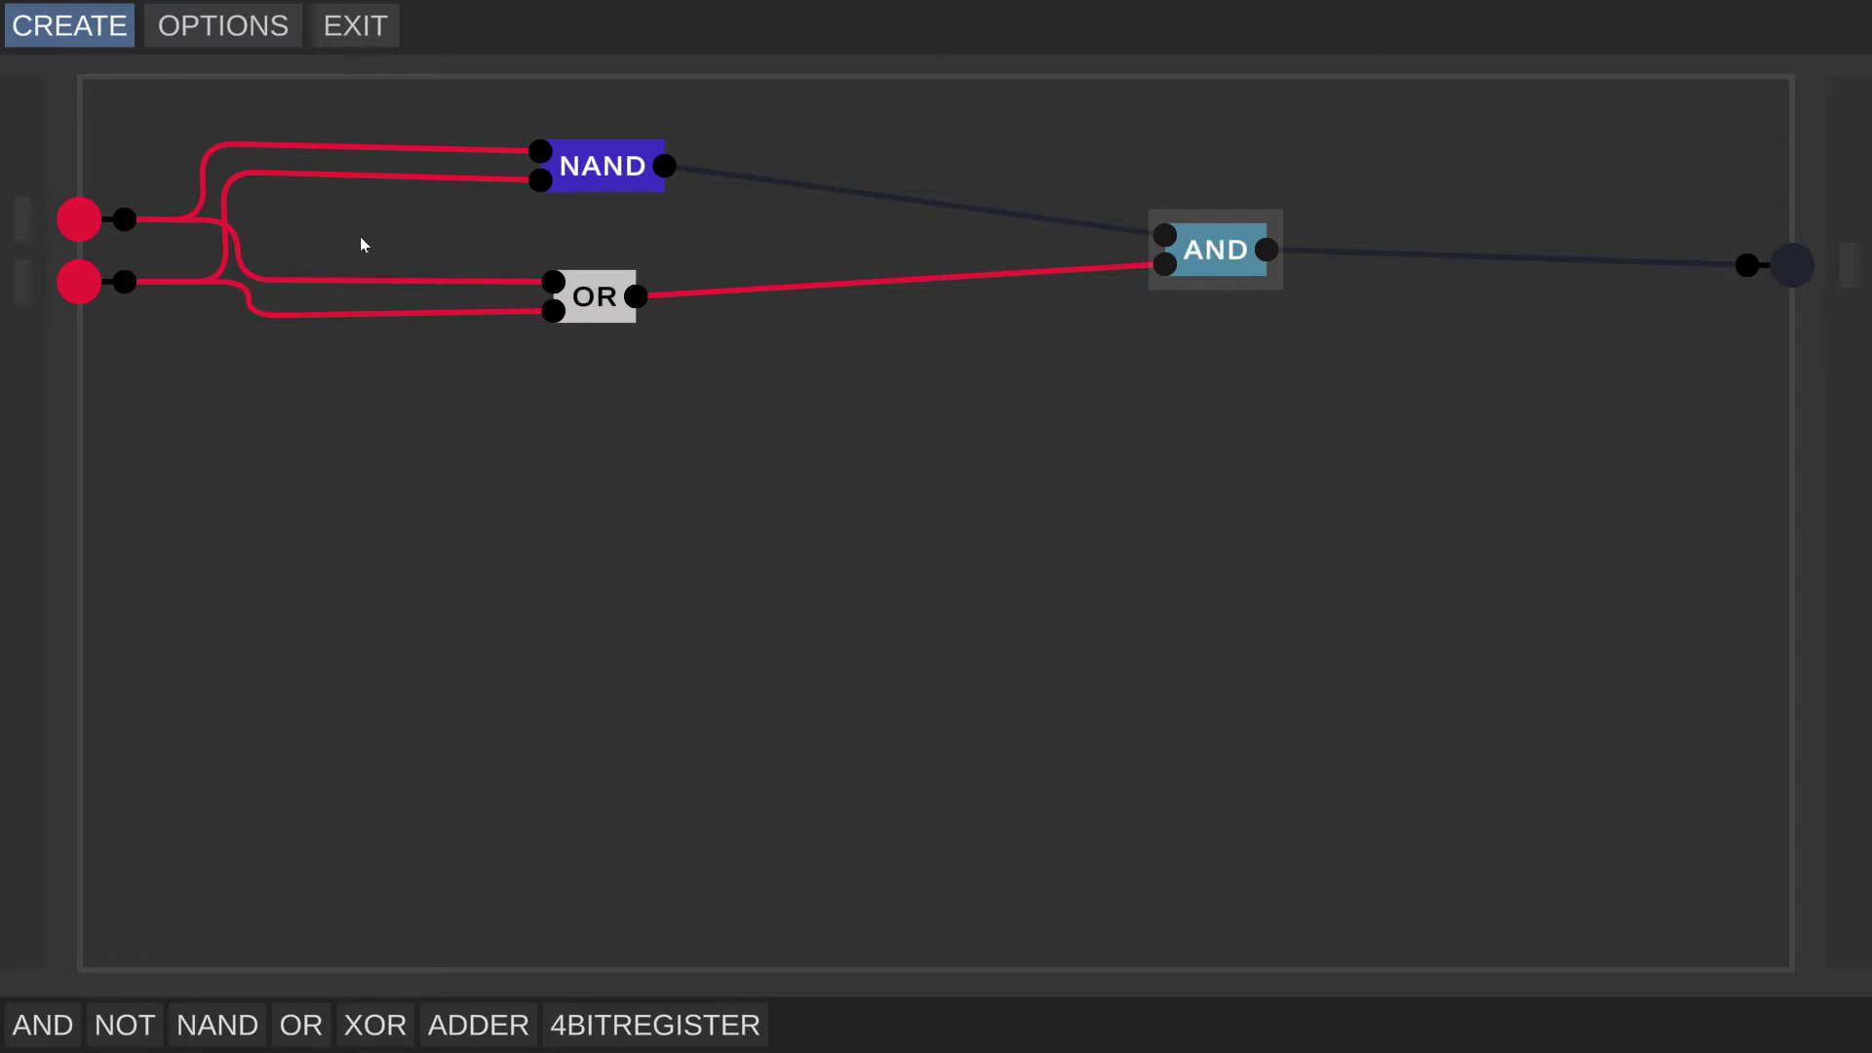
click(84, 280)
click(84, 239)
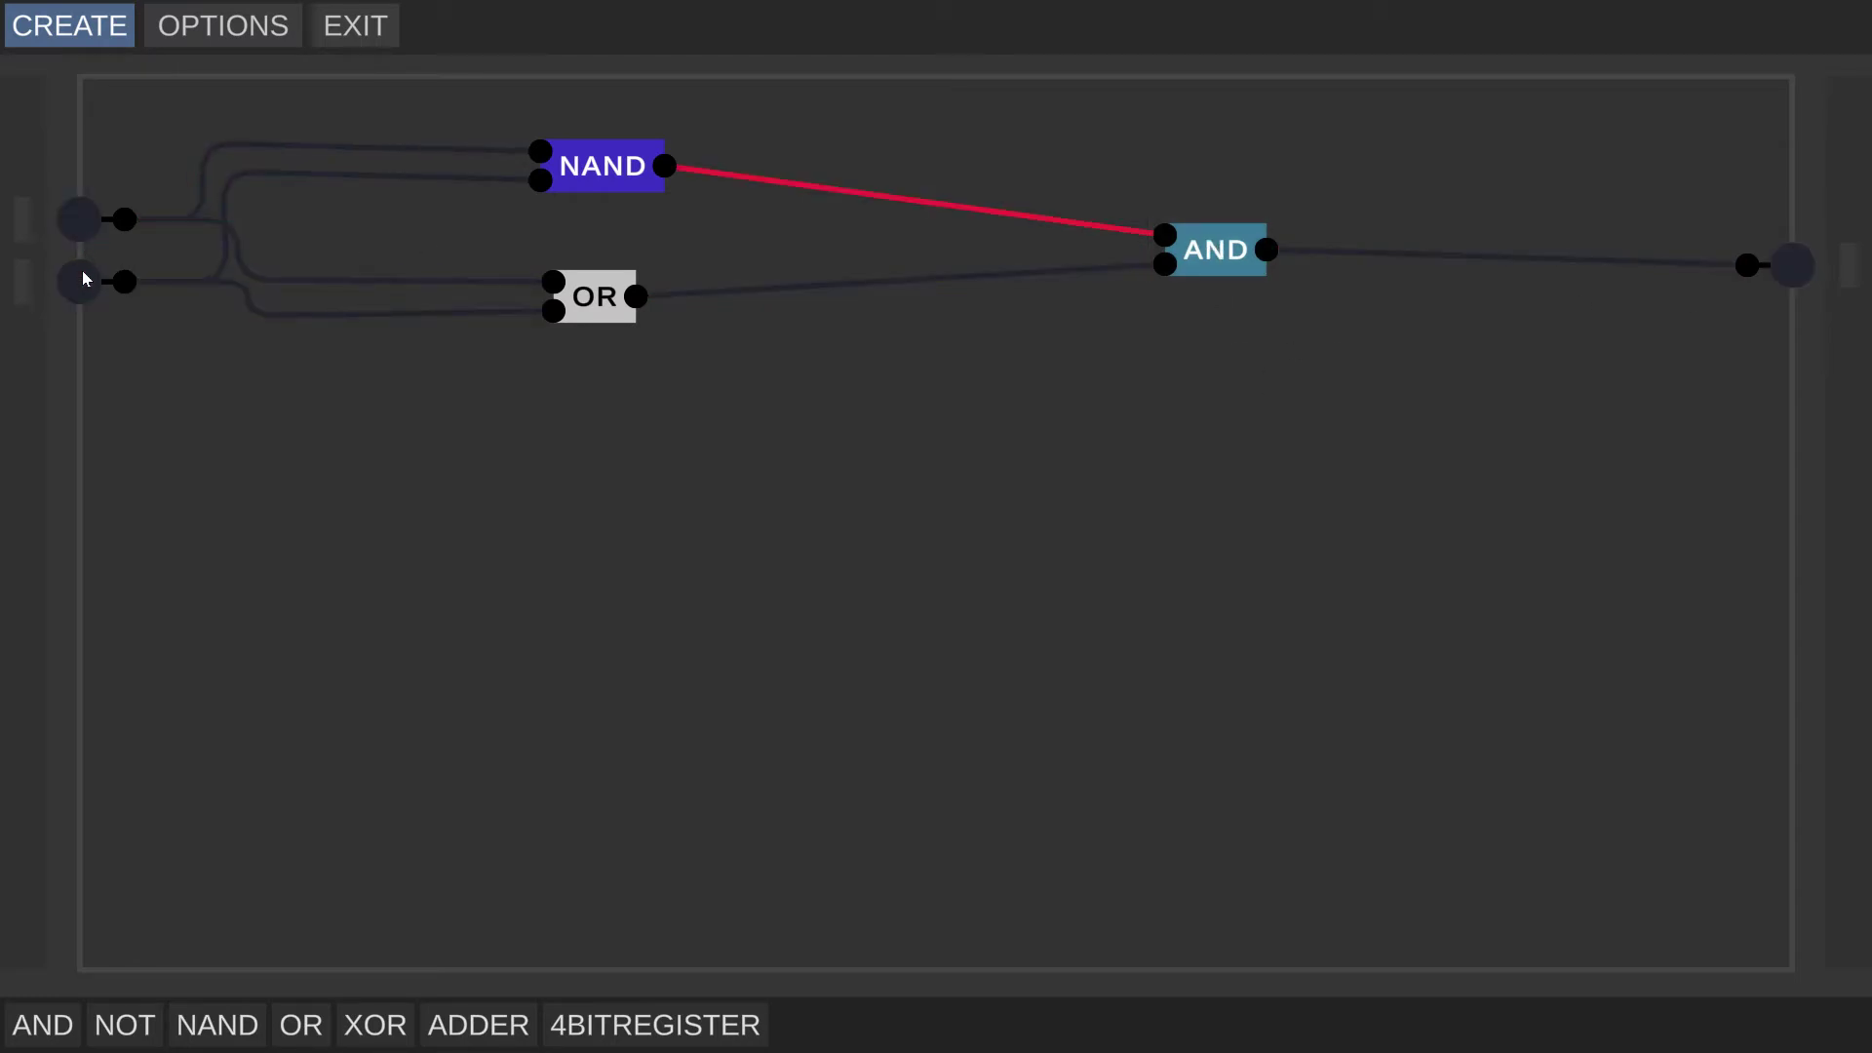
click(83, 280)
click(80, 222)
click(84, 282)
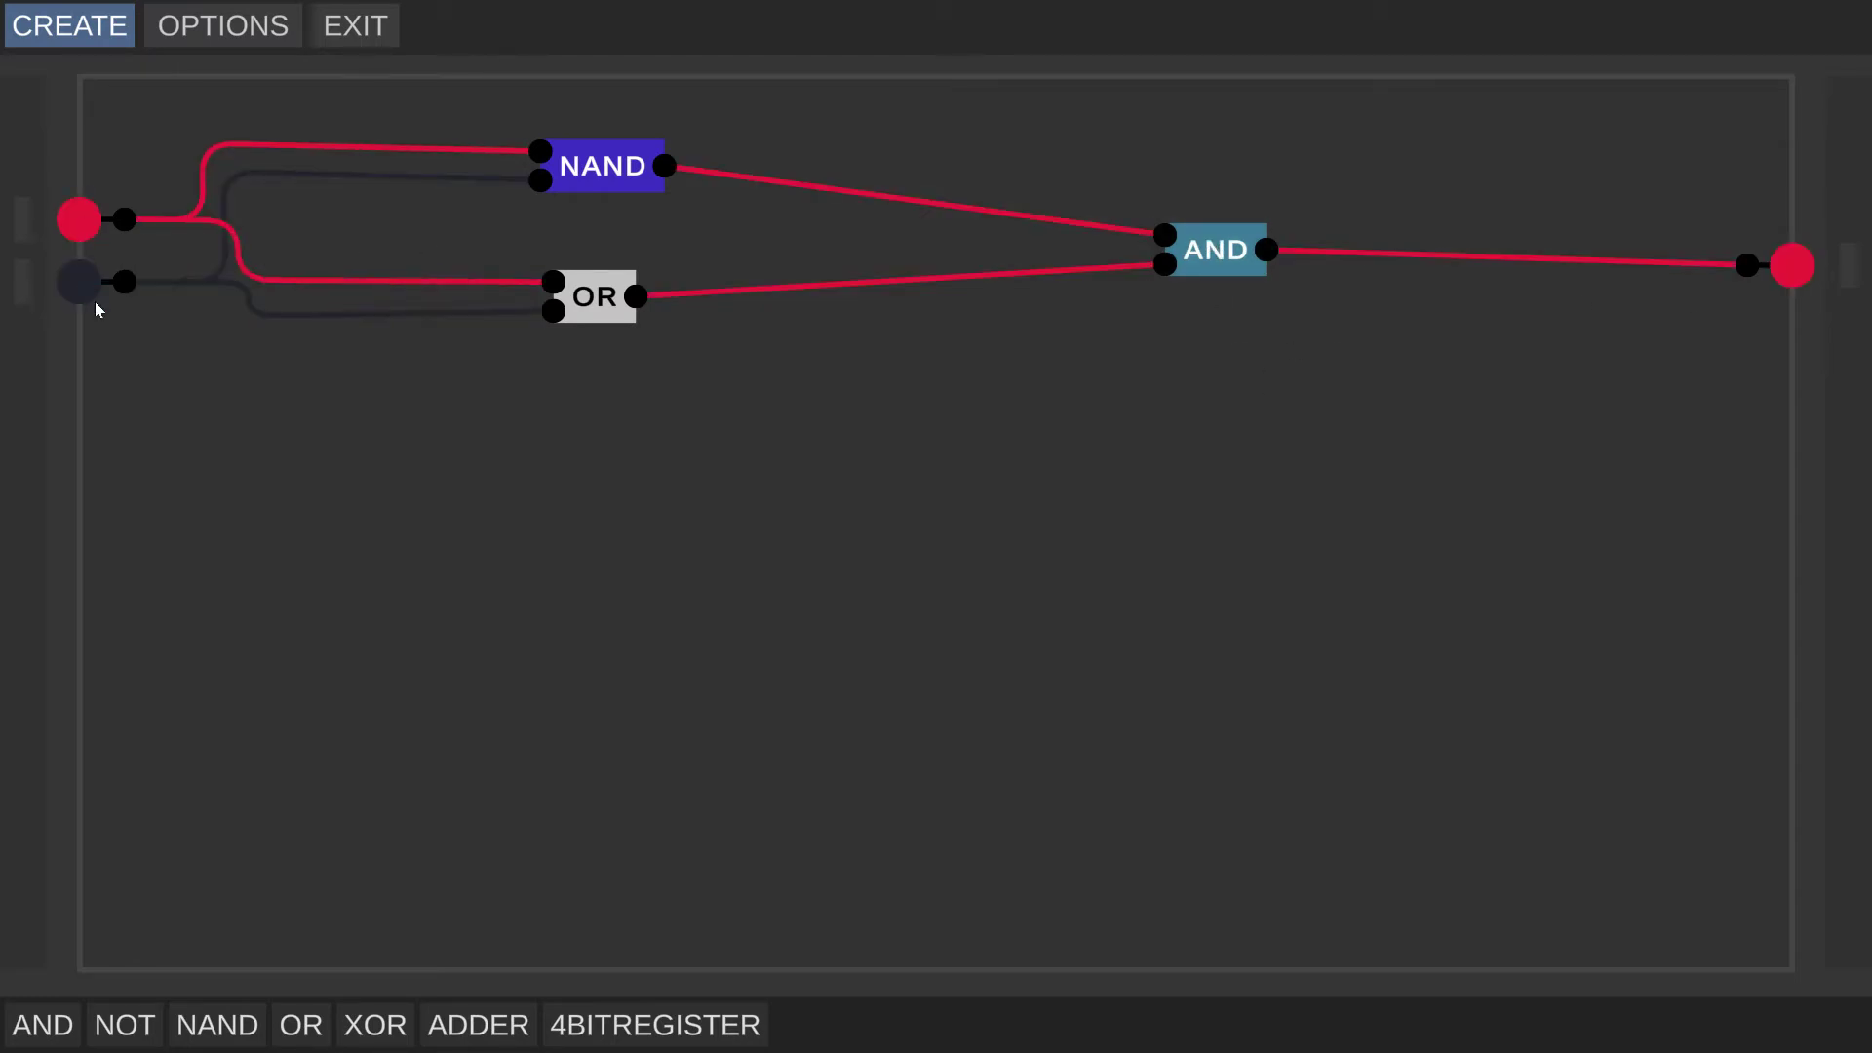
- Replace the NAND, OR and AND gates with a single XOR gate placed near the inputs
click(385, 1026)
click(887, 503)
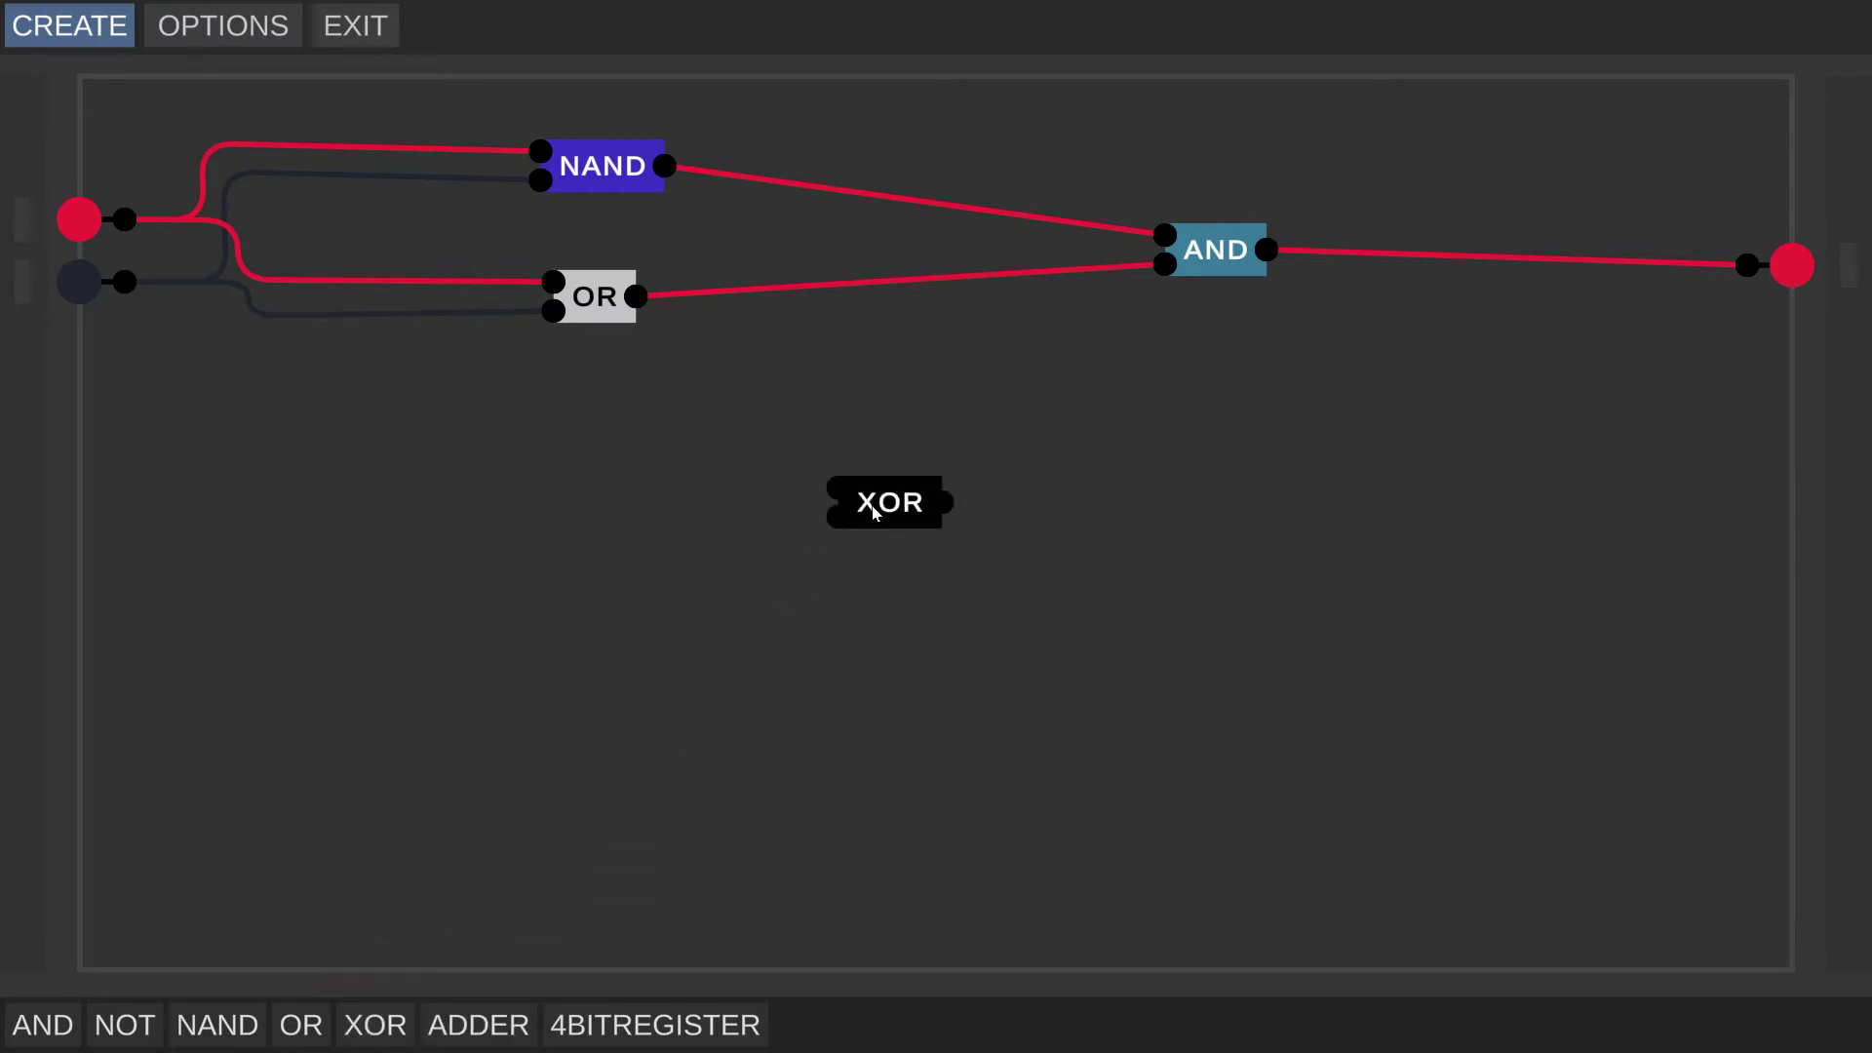
drag(1268, 304, 476, 146)
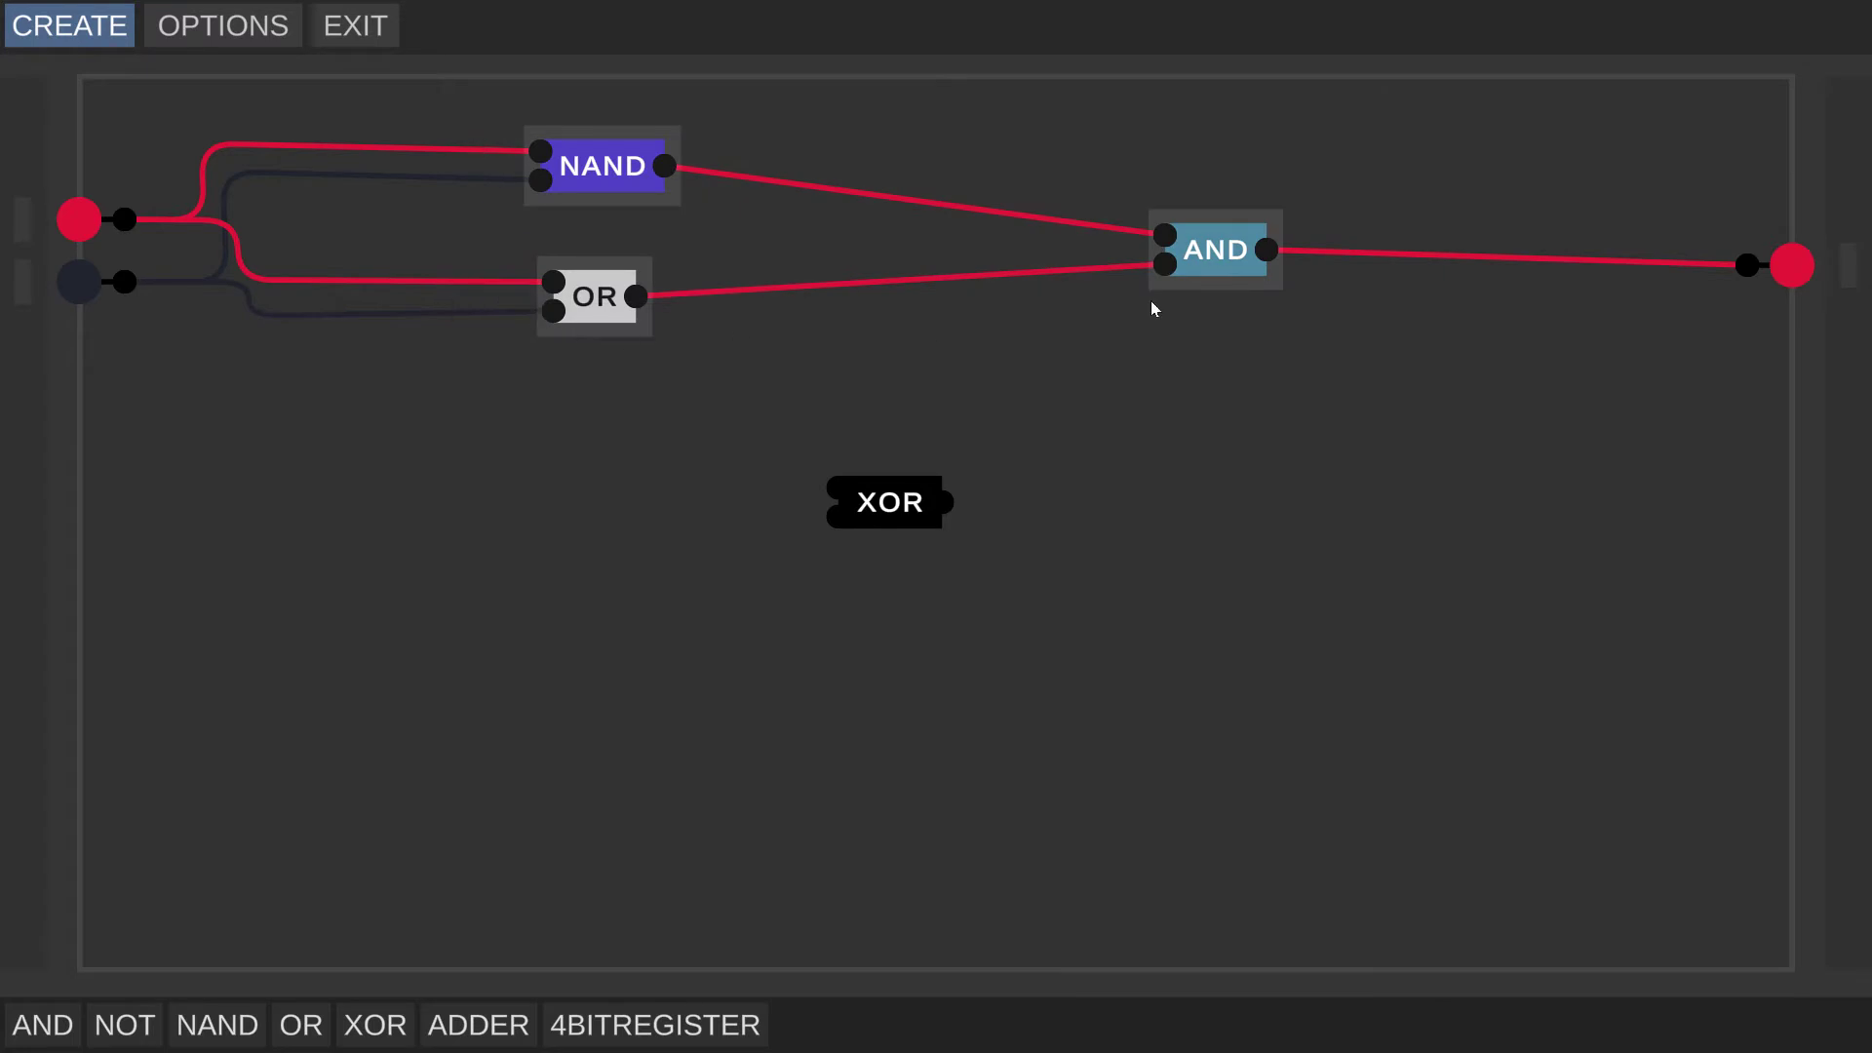
key(Delete)
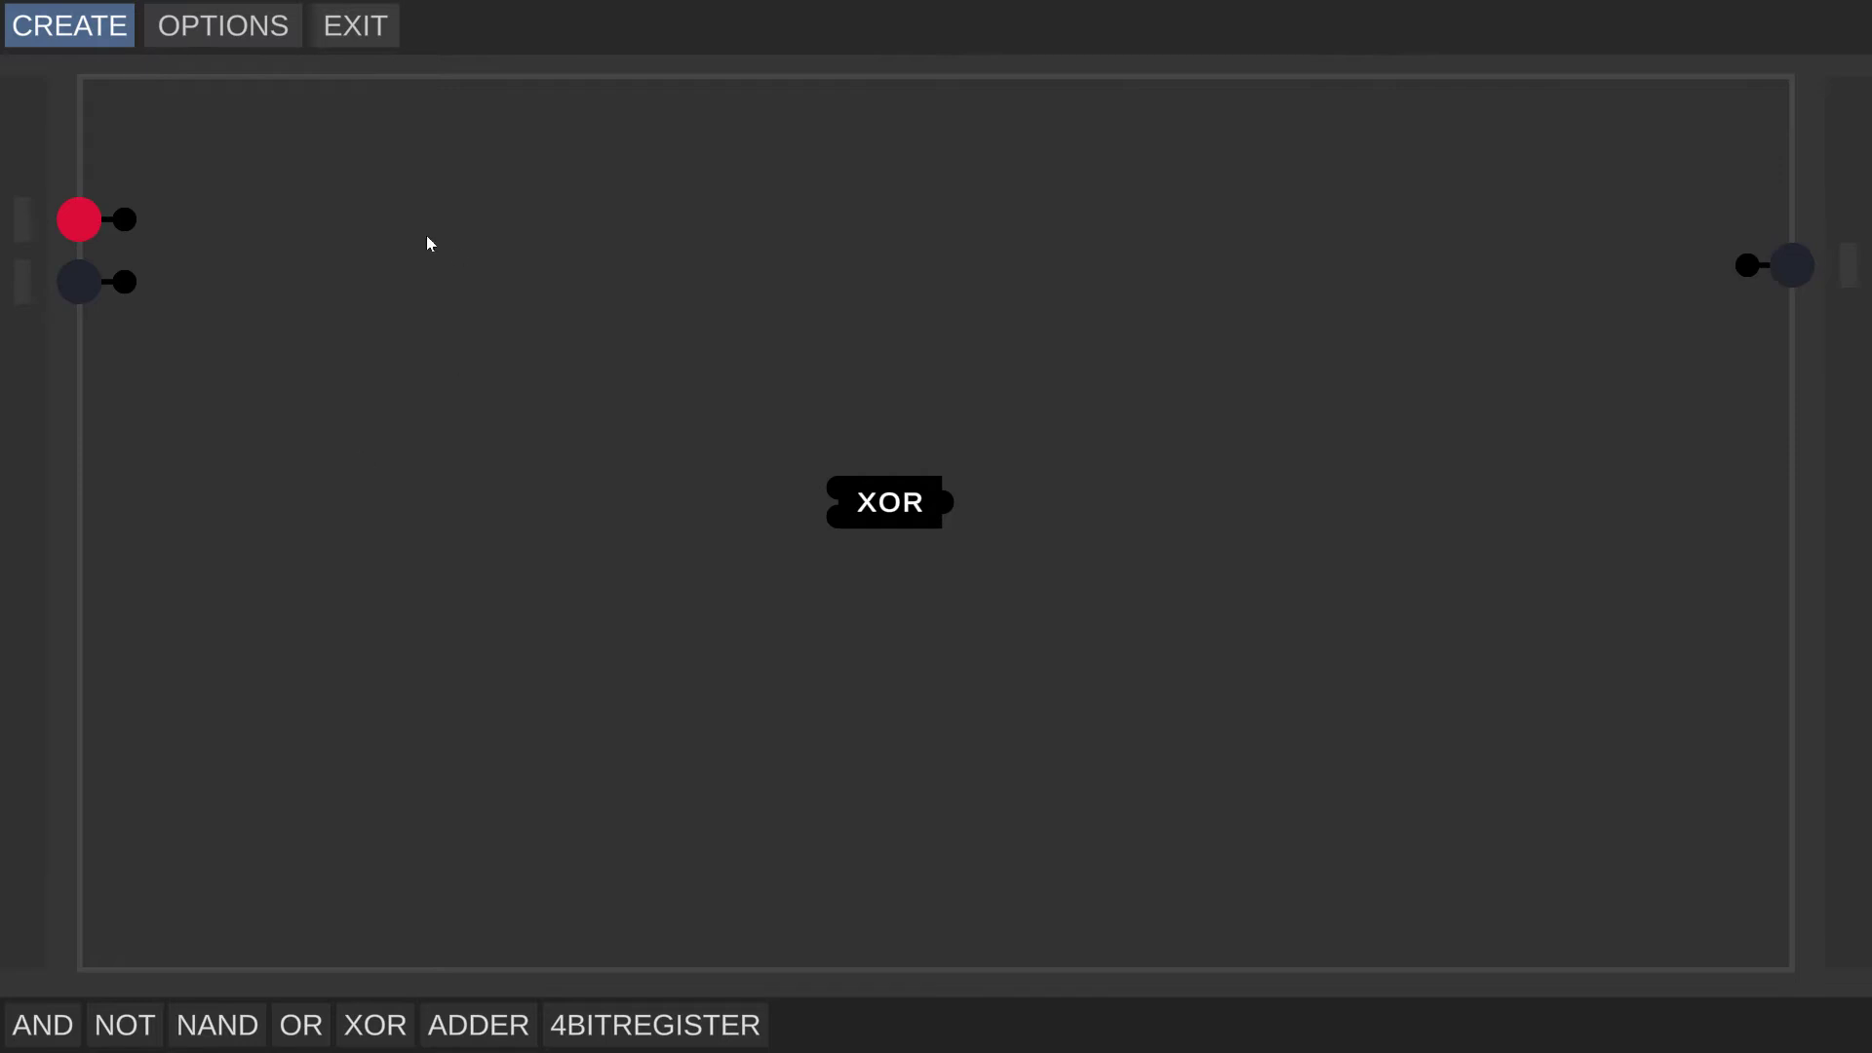
drag(896, 501, 332, 136)
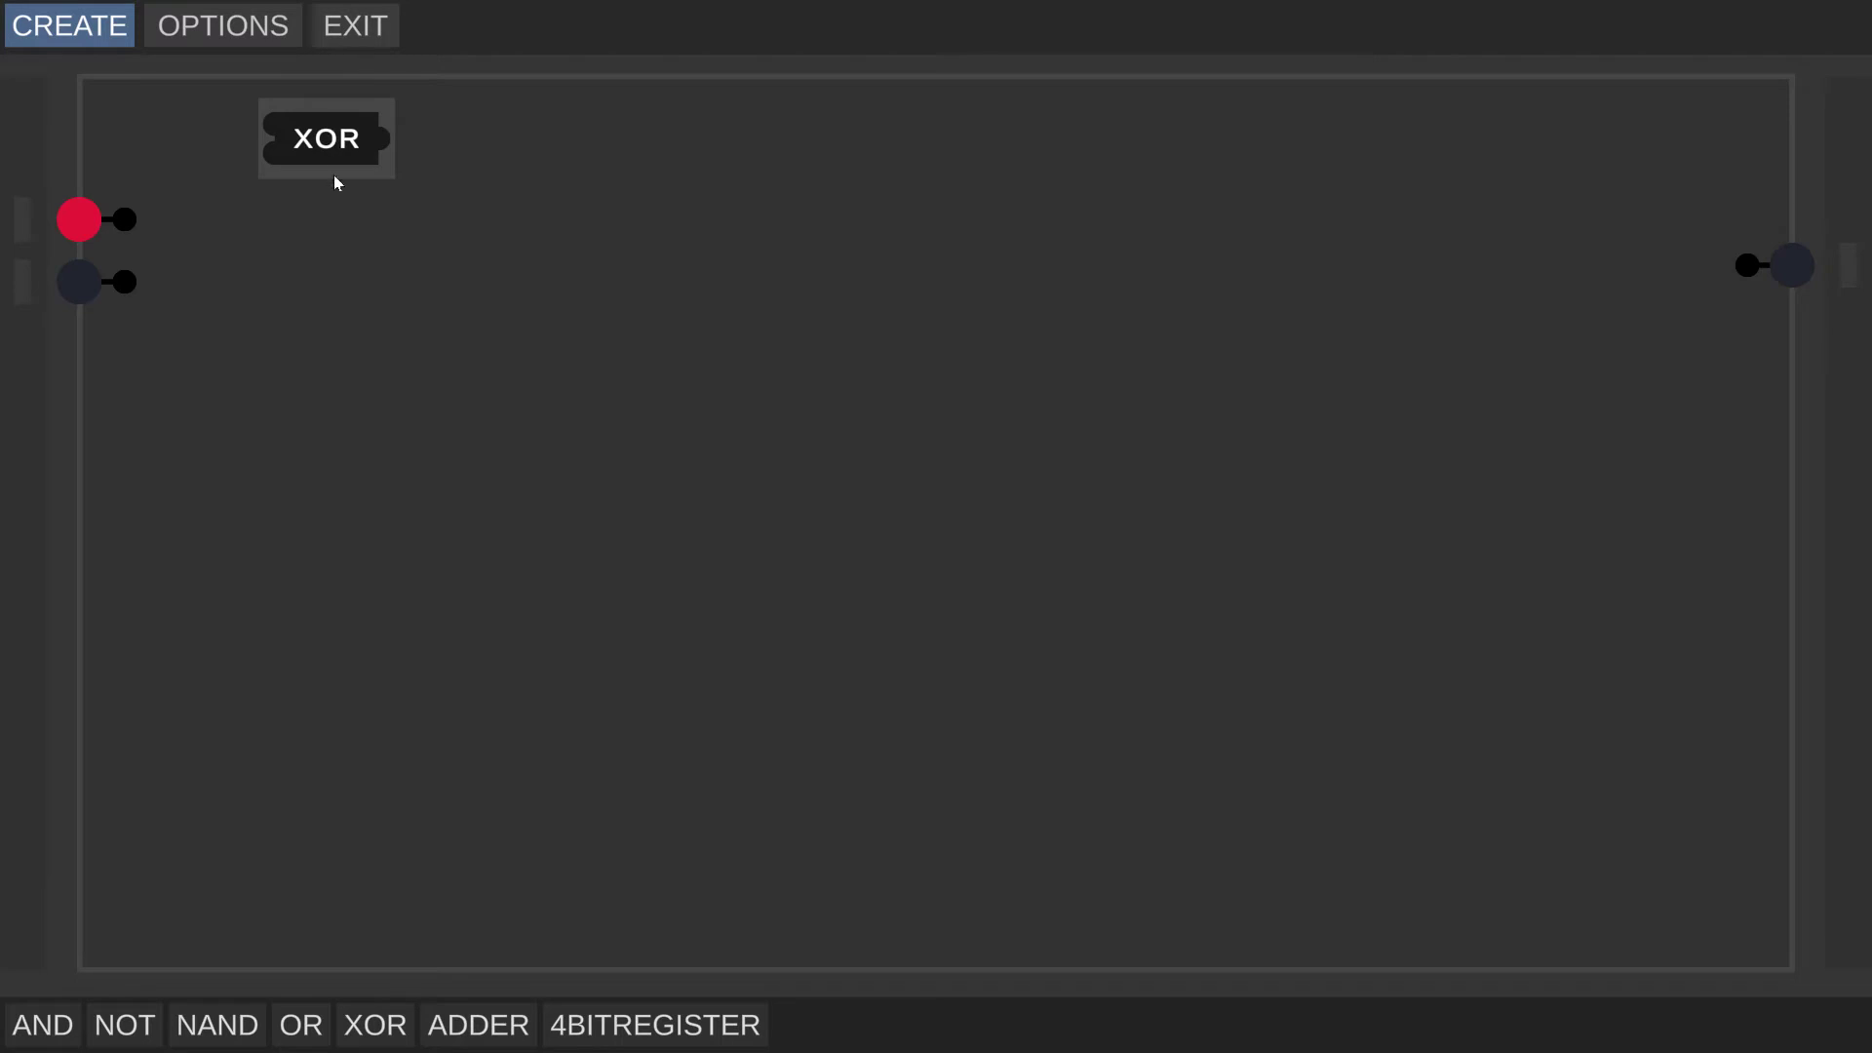
- Add a third circuit input below the other two and name it Input 3
click(28, 346)
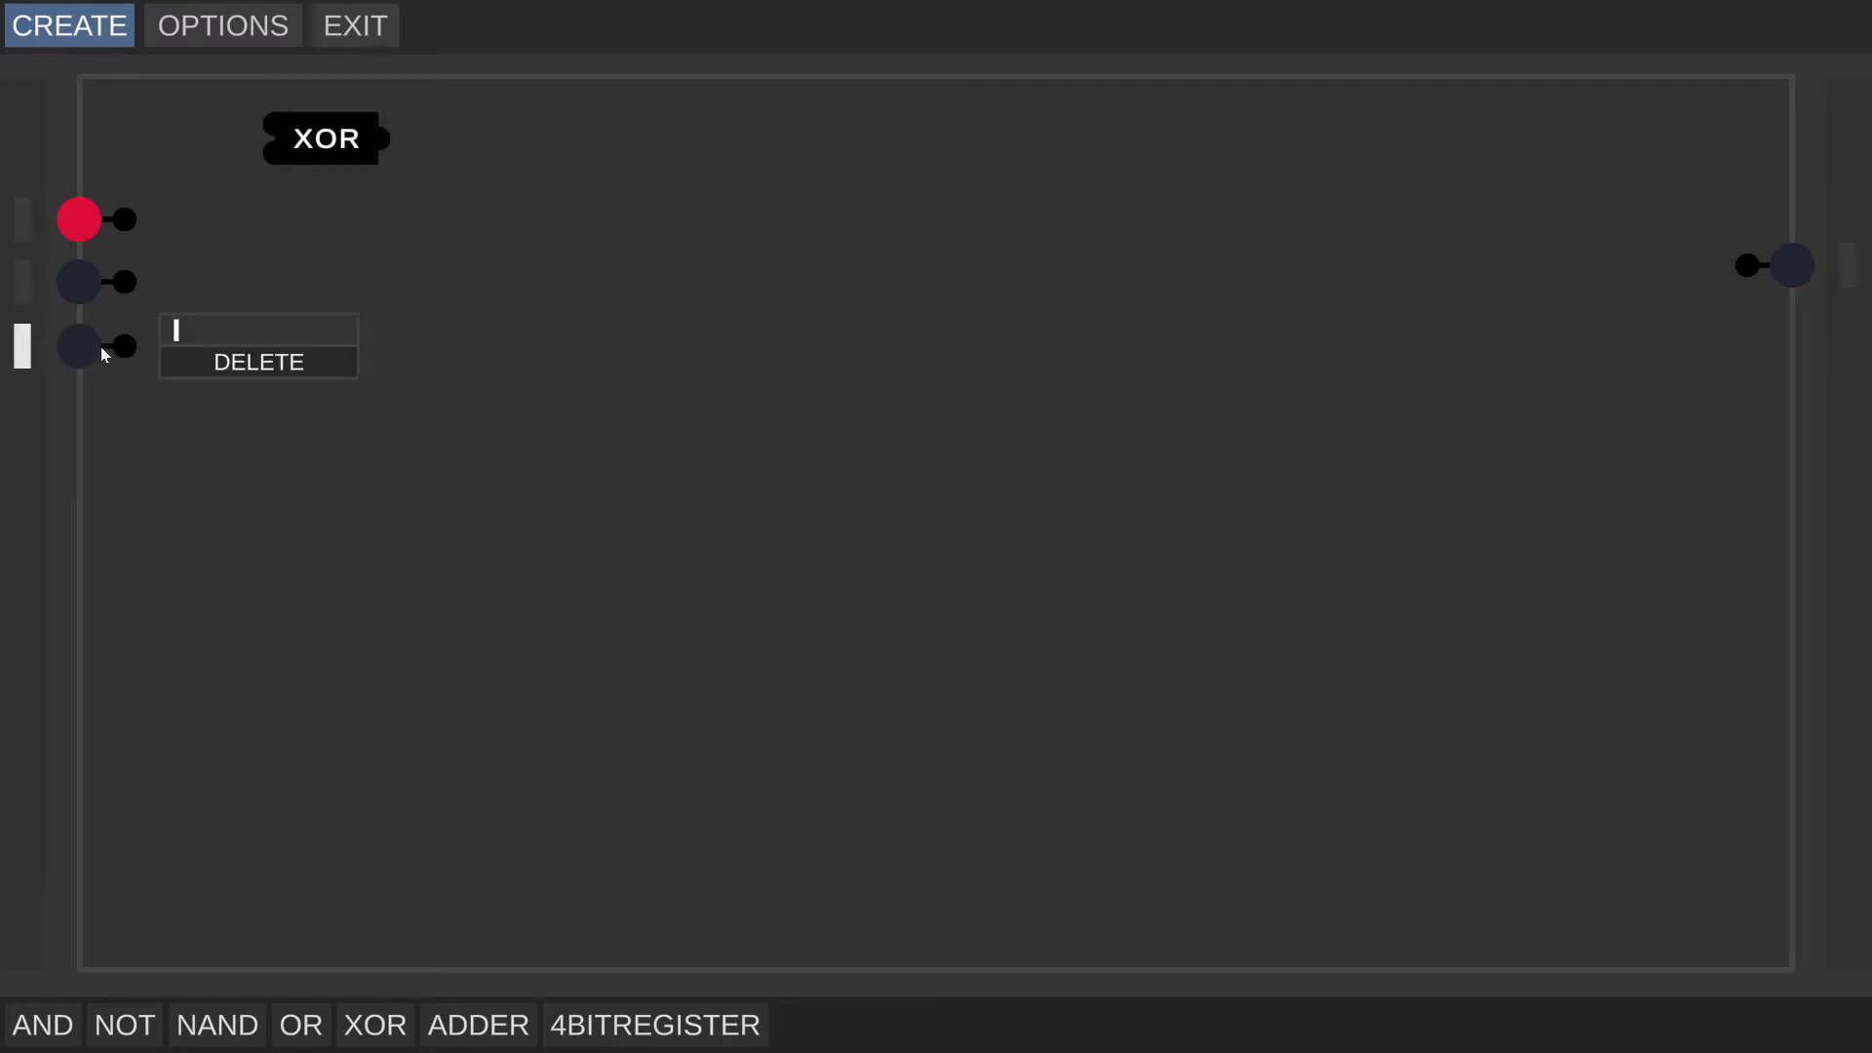
text(Input 4)
key(BackSpace)
text(3)
key(Return)
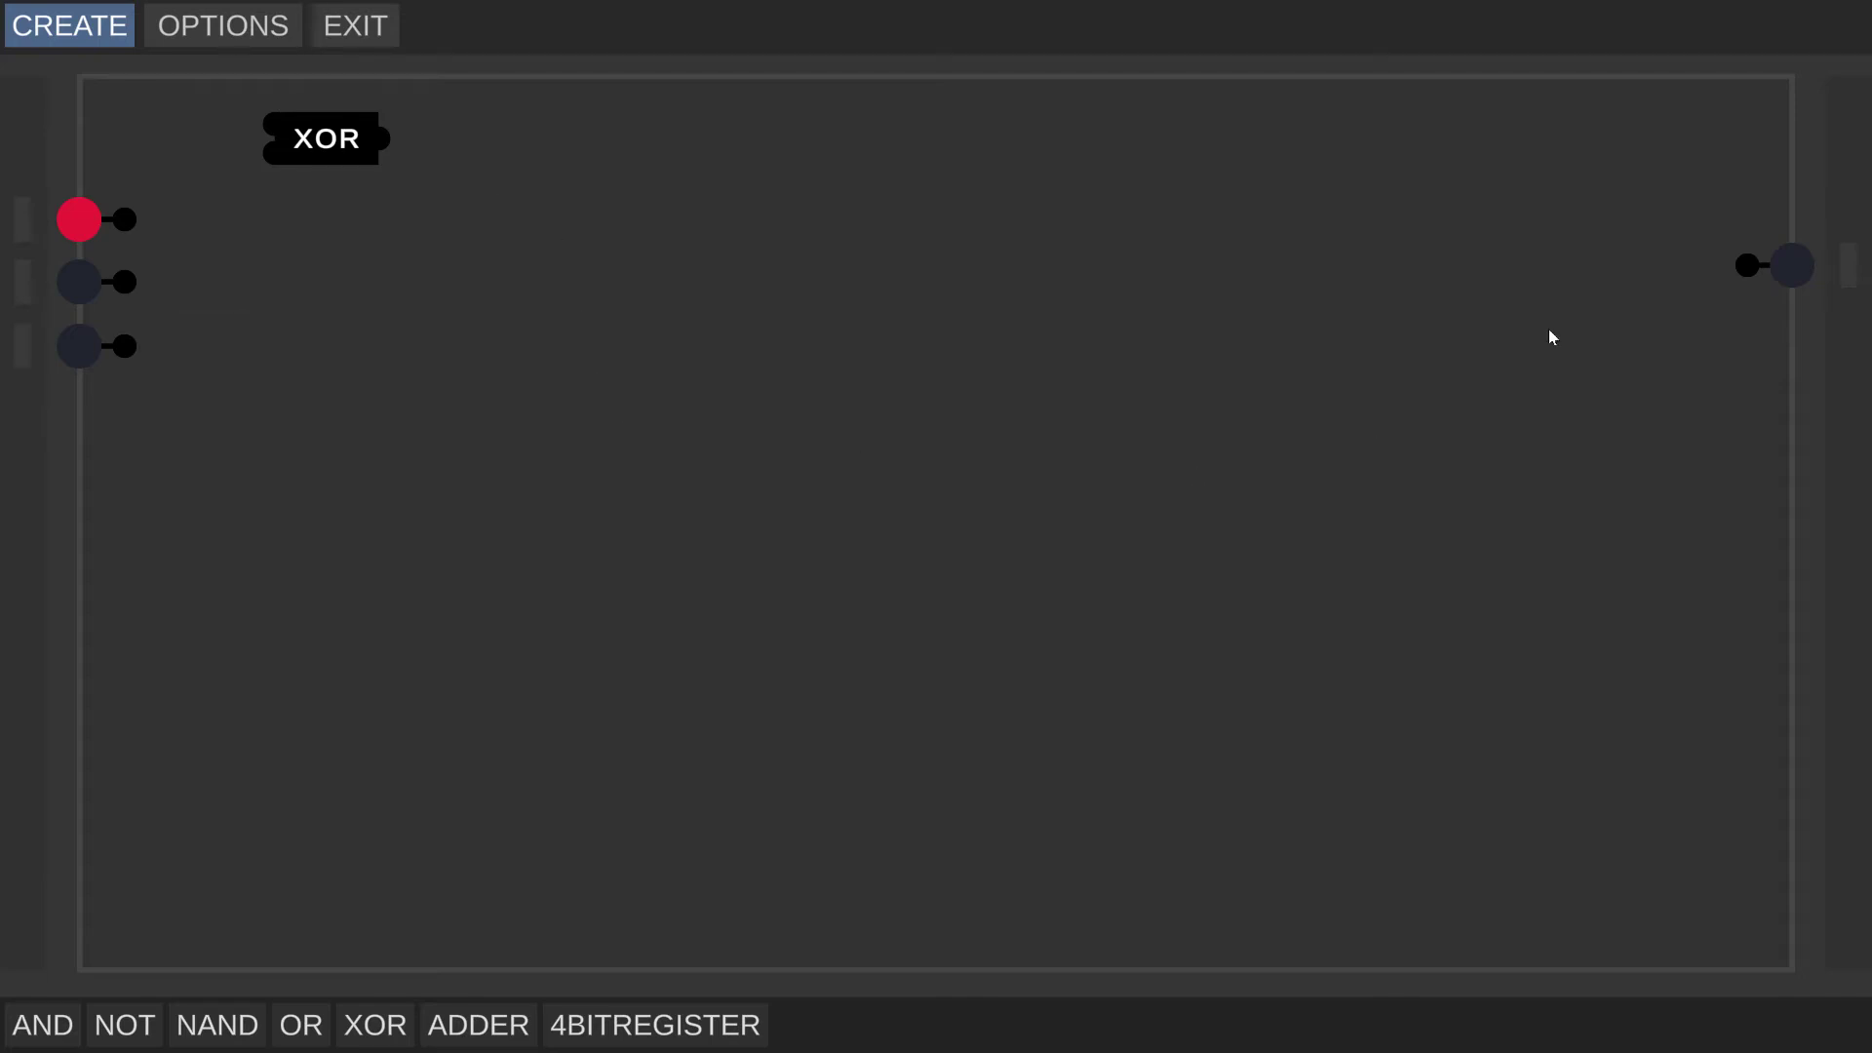
- Add a second circuit output below the first and label it as the carry
click(1848, 331)
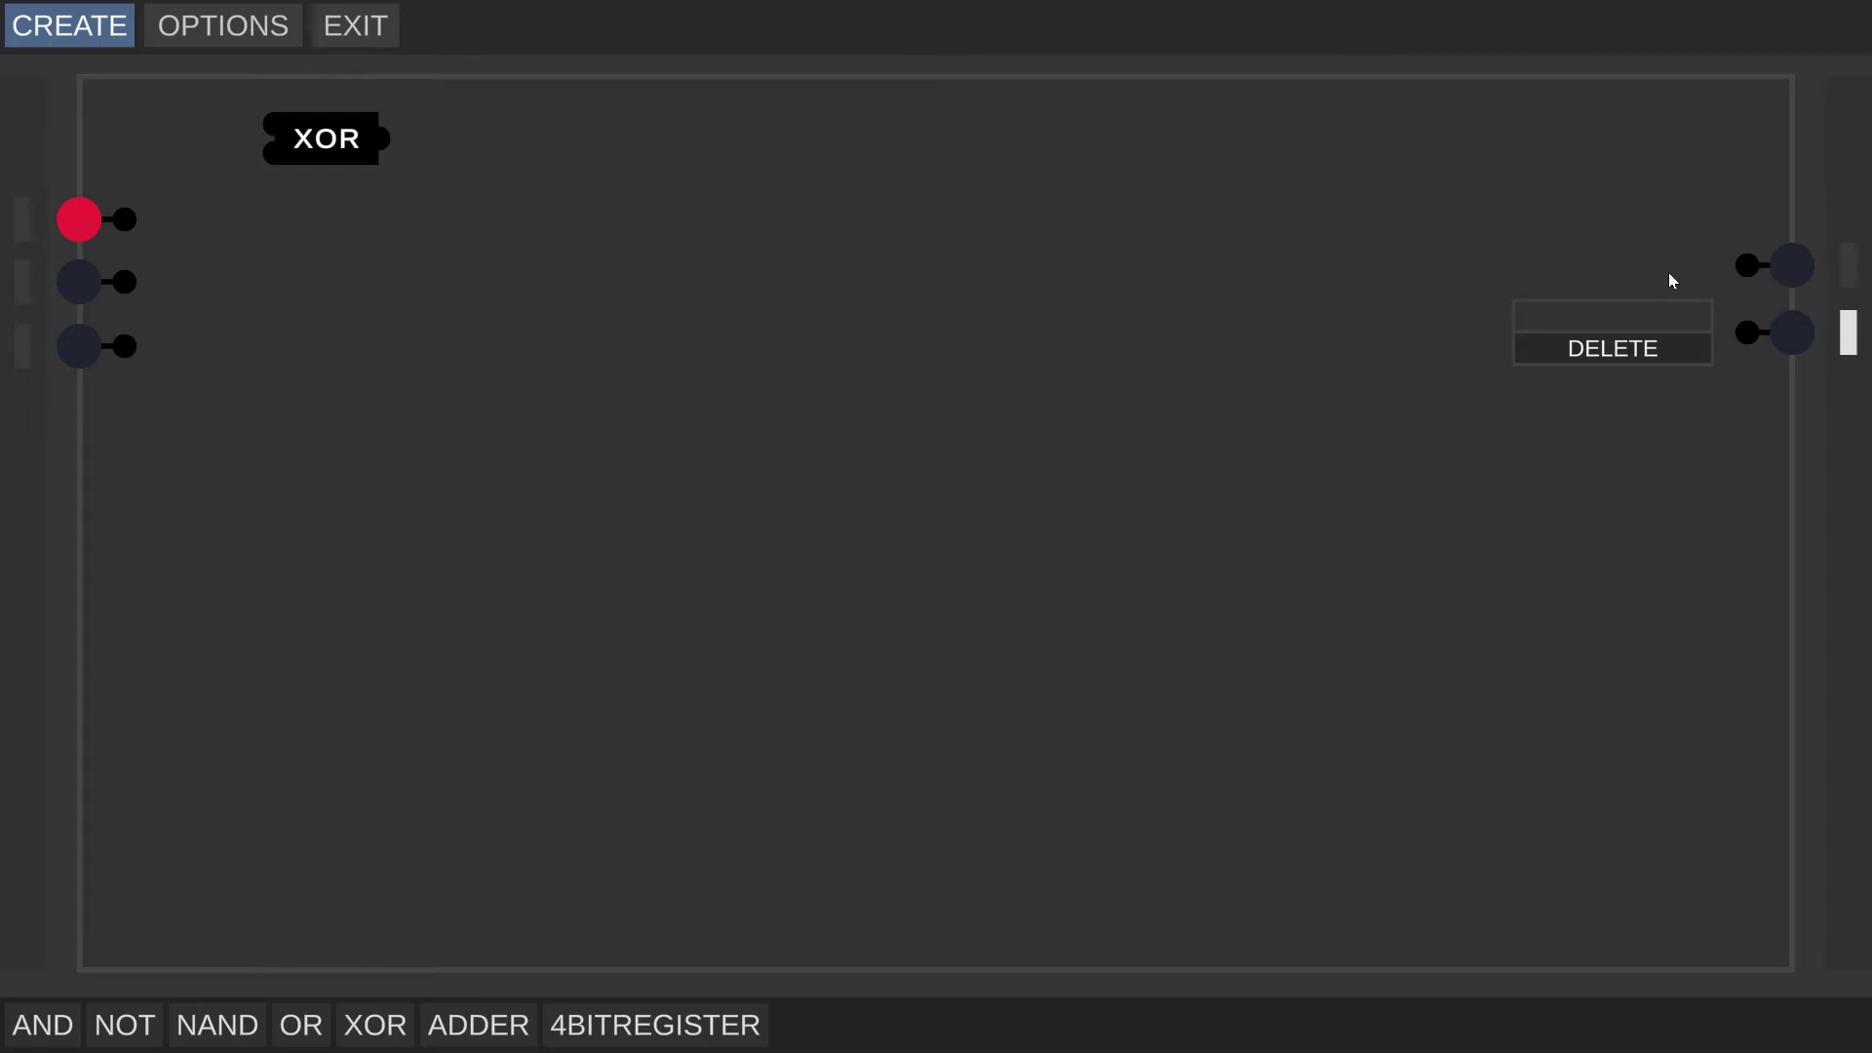
text(Carr)
key(Return)
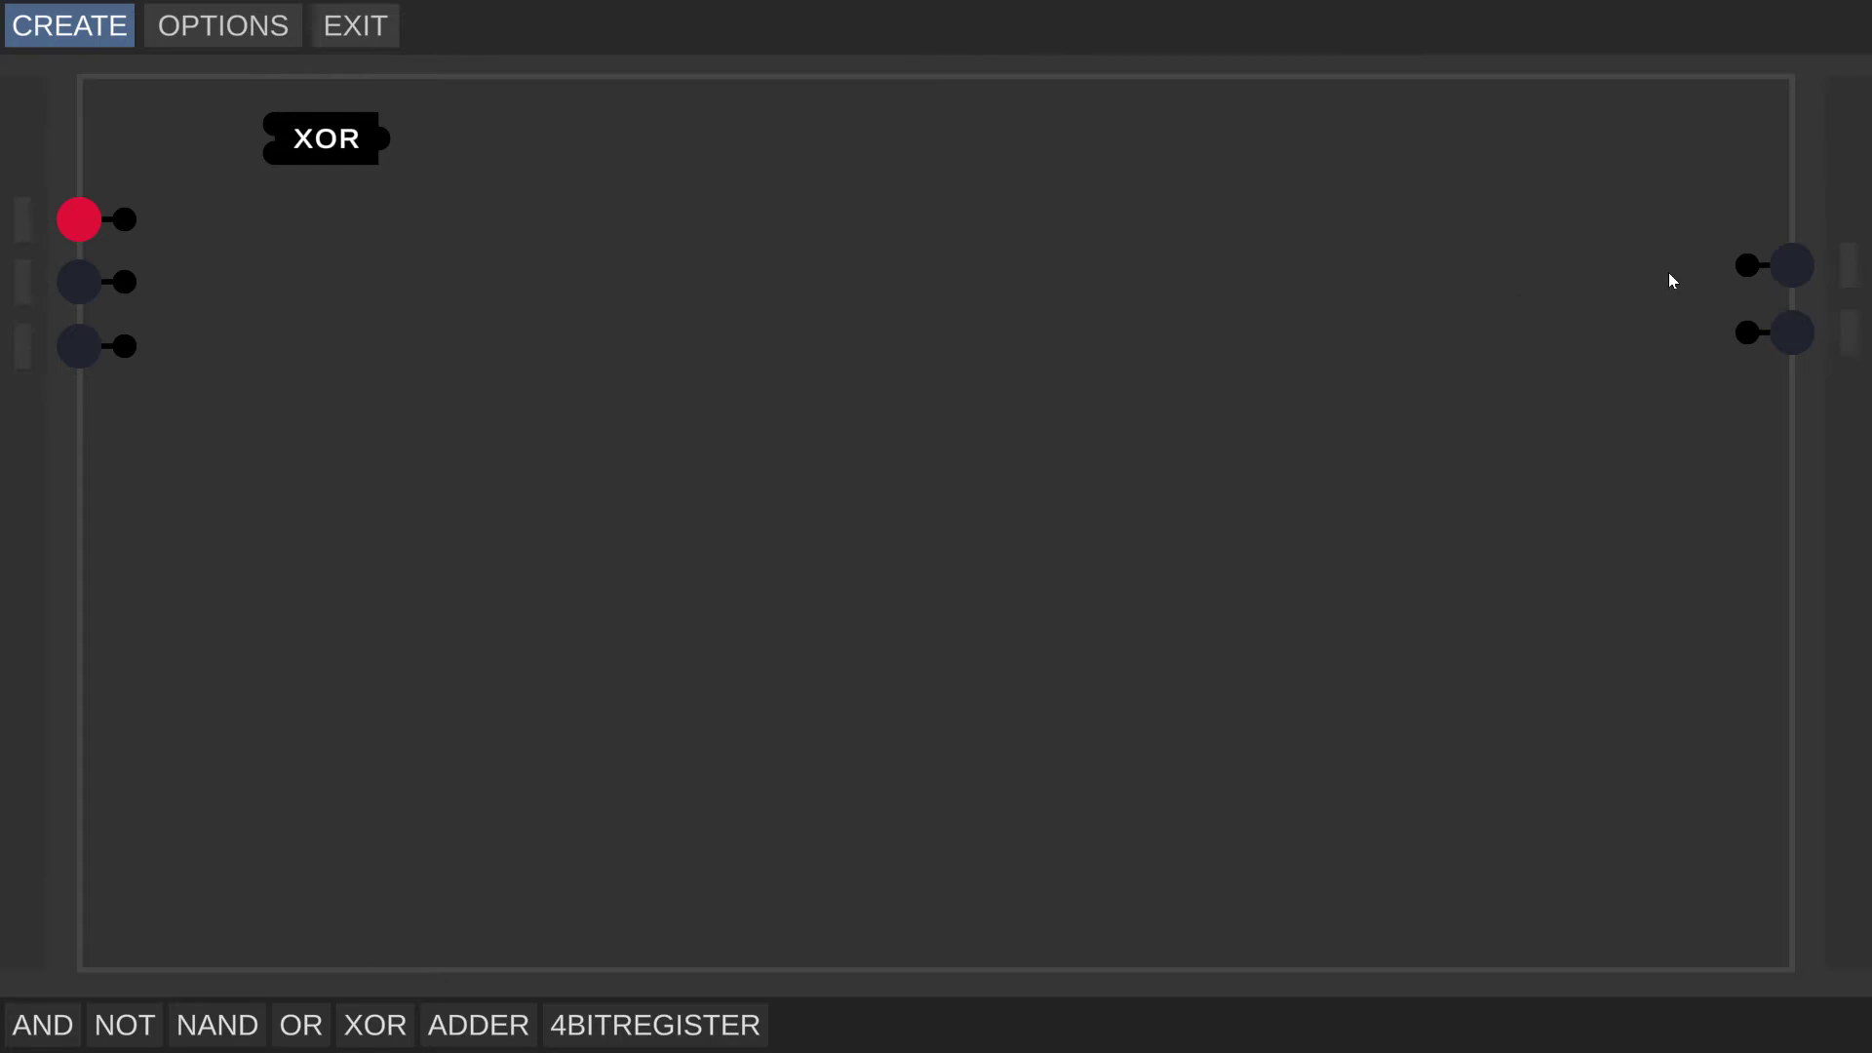
- Rename the upper circuit output to Sum
right_click(1833, 264)
key(BackSpace)
key(BackSpace)
key(BackSpace)
key(BackSpace)
key(BackSpace)
key(BackSpace)
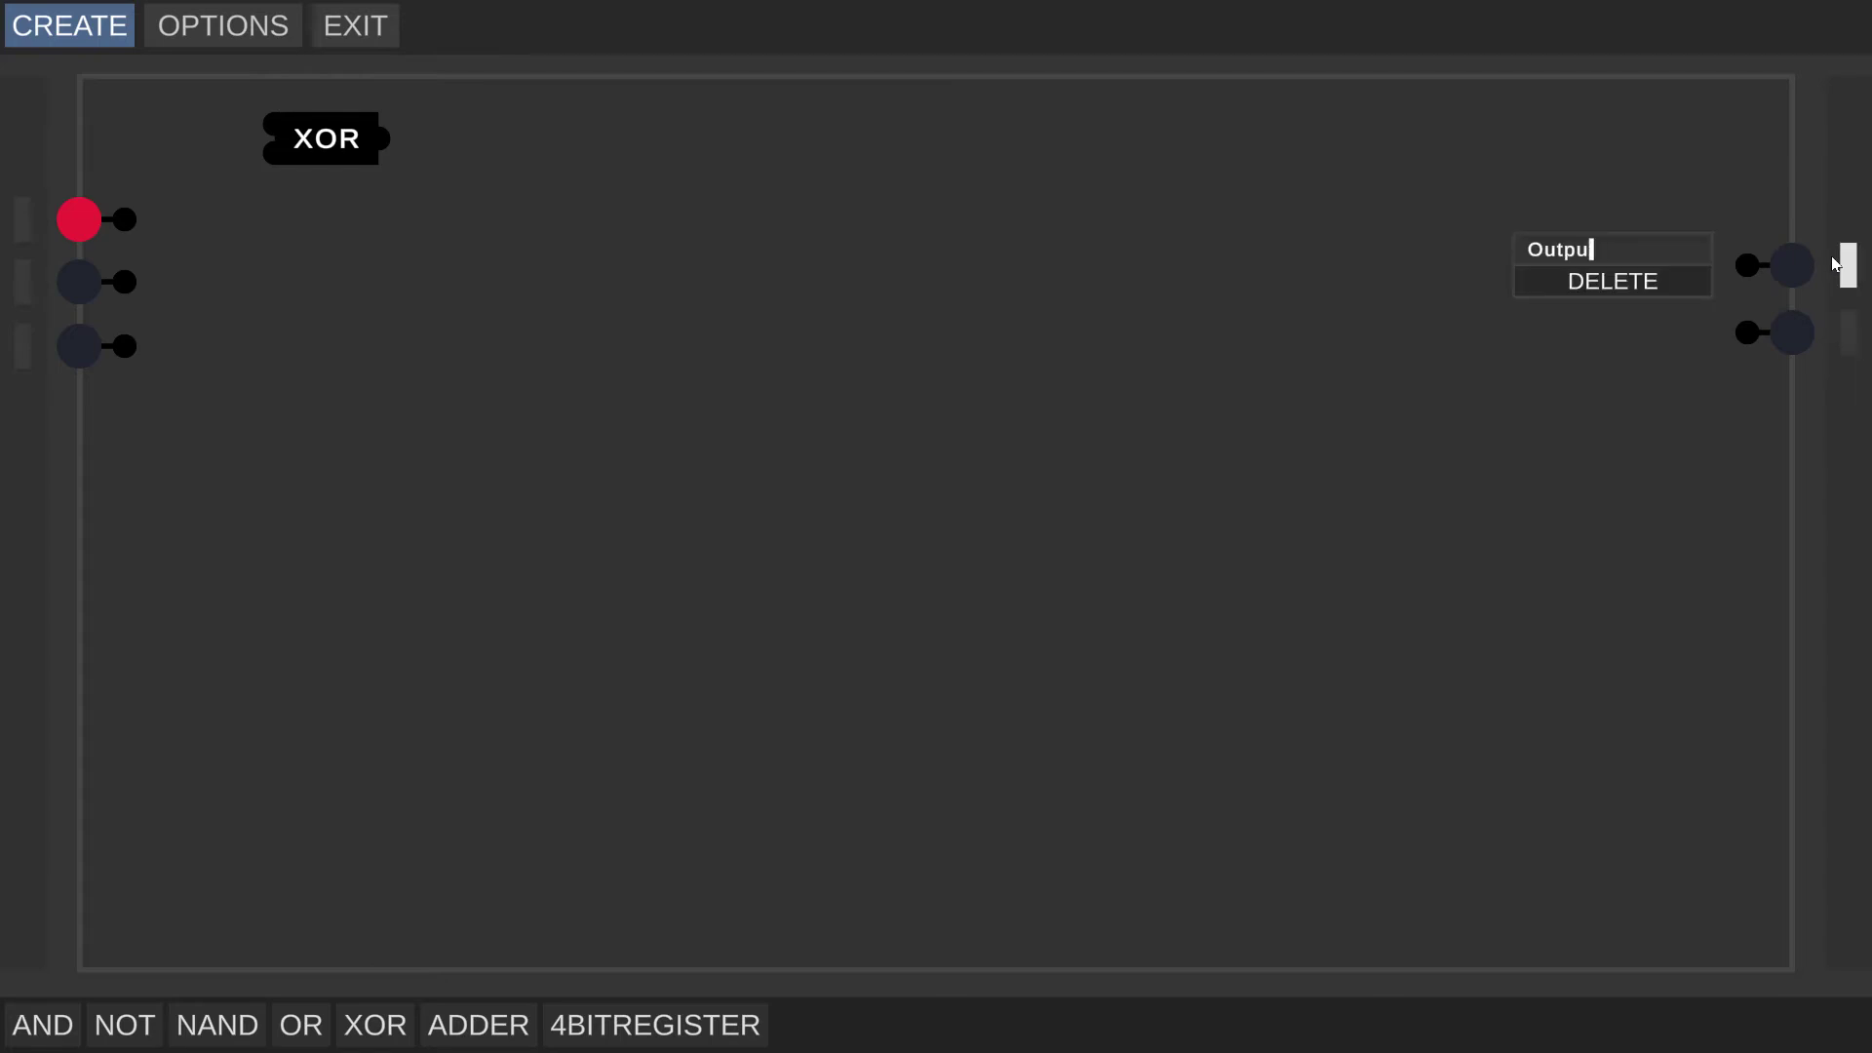
text(Sum)
key(Return)
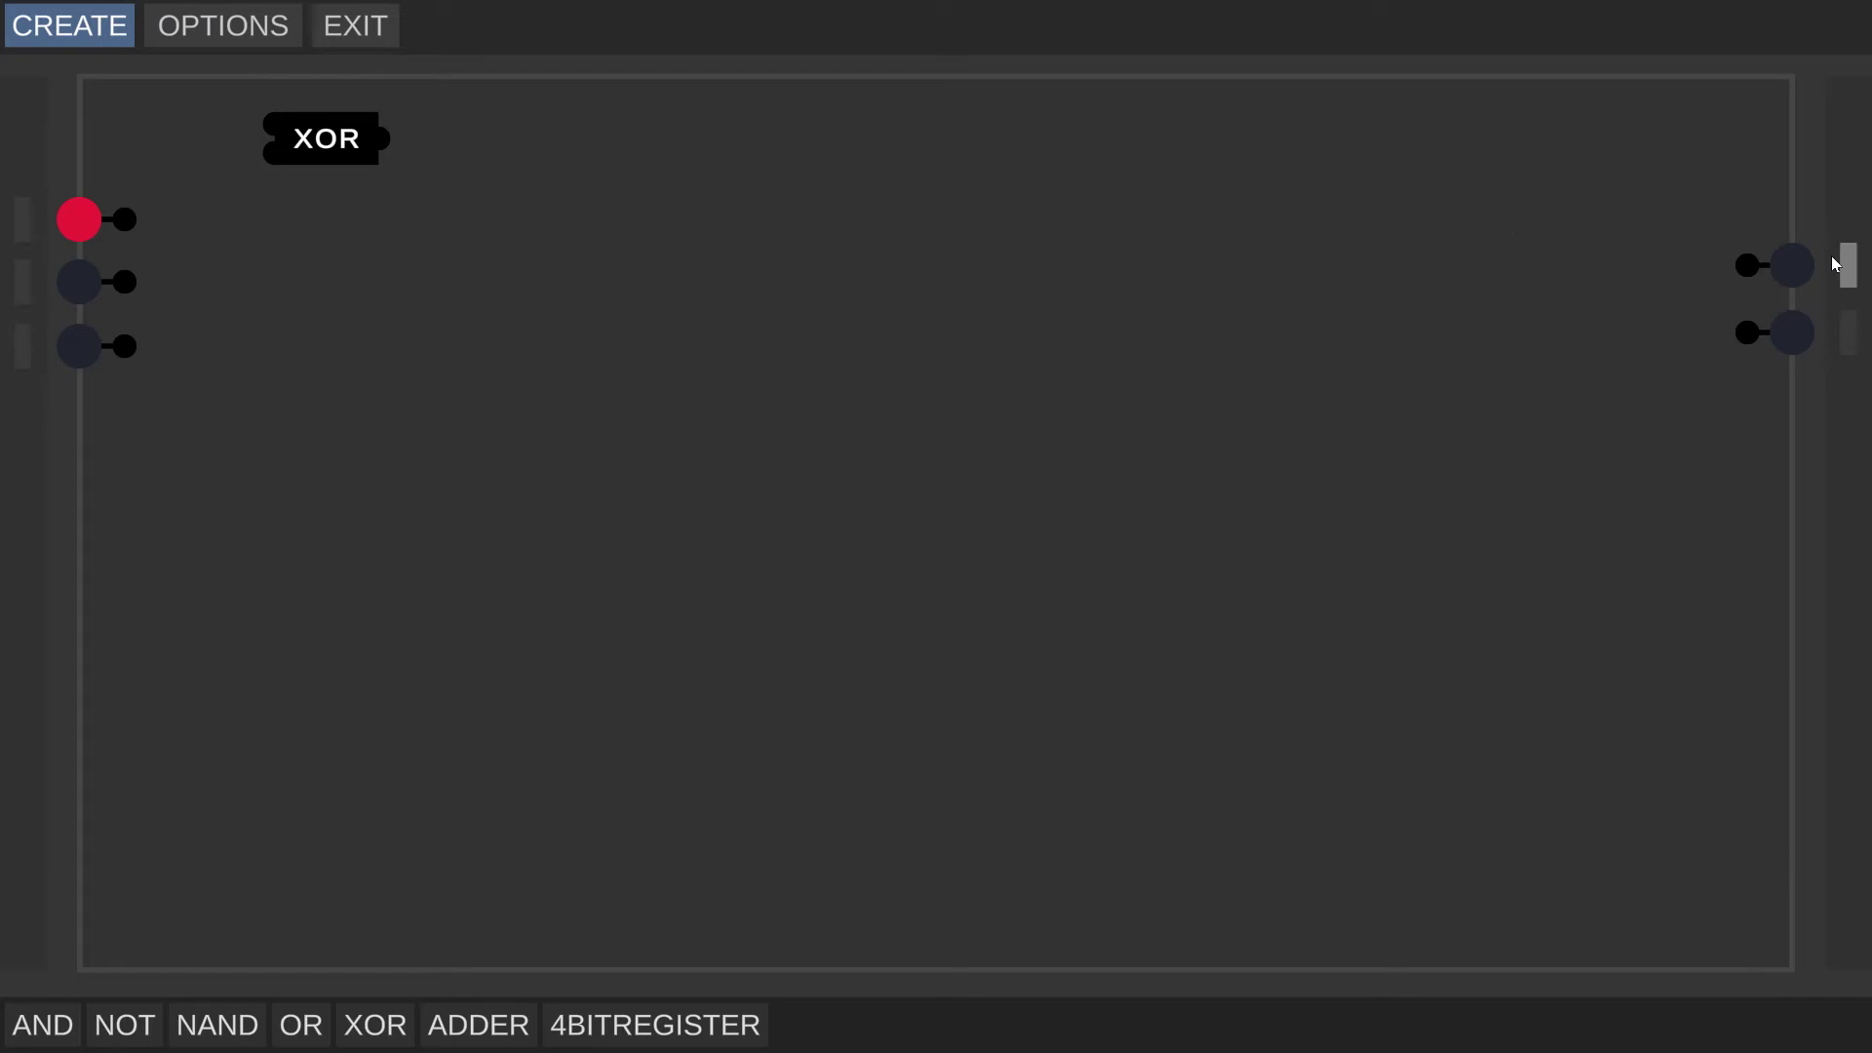
- Wire the first two inputs to the XOR gate, position the gate level with them, and switch input 1 off
drag(321, 154, 318, 244)
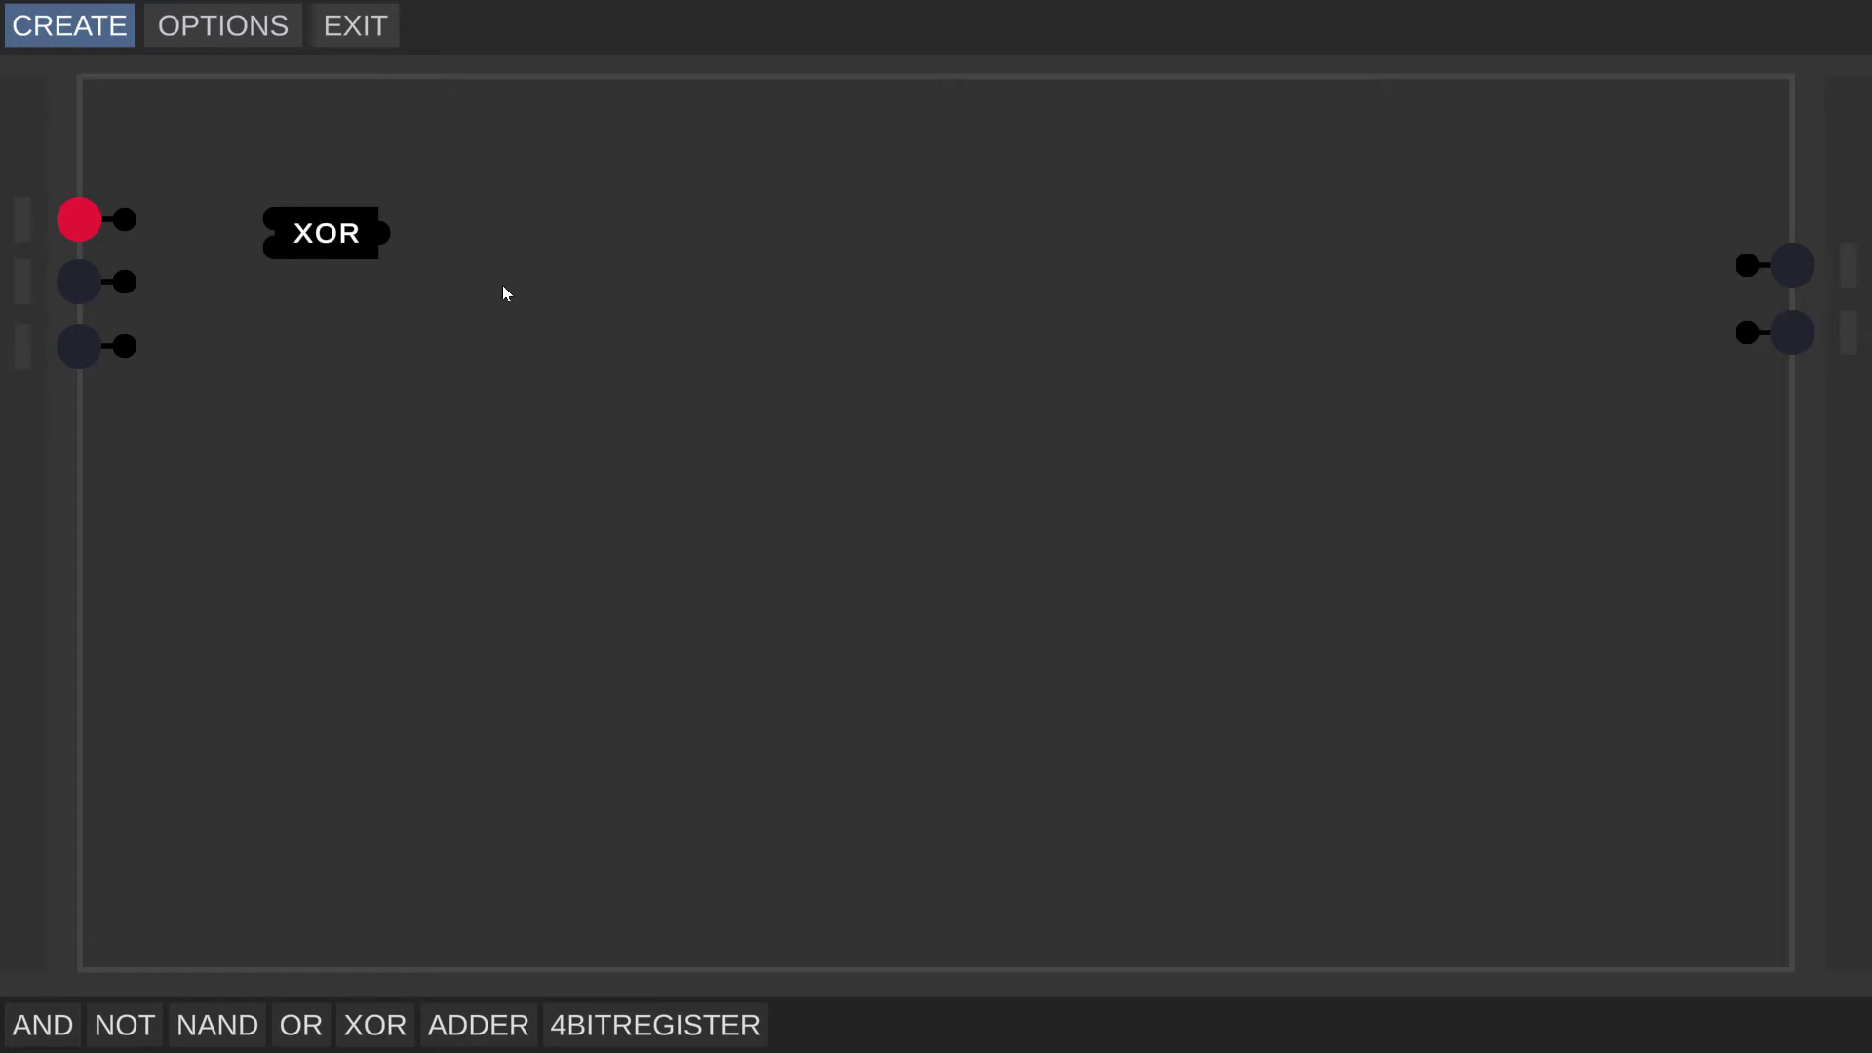
drag(127, 224, 464, 235)
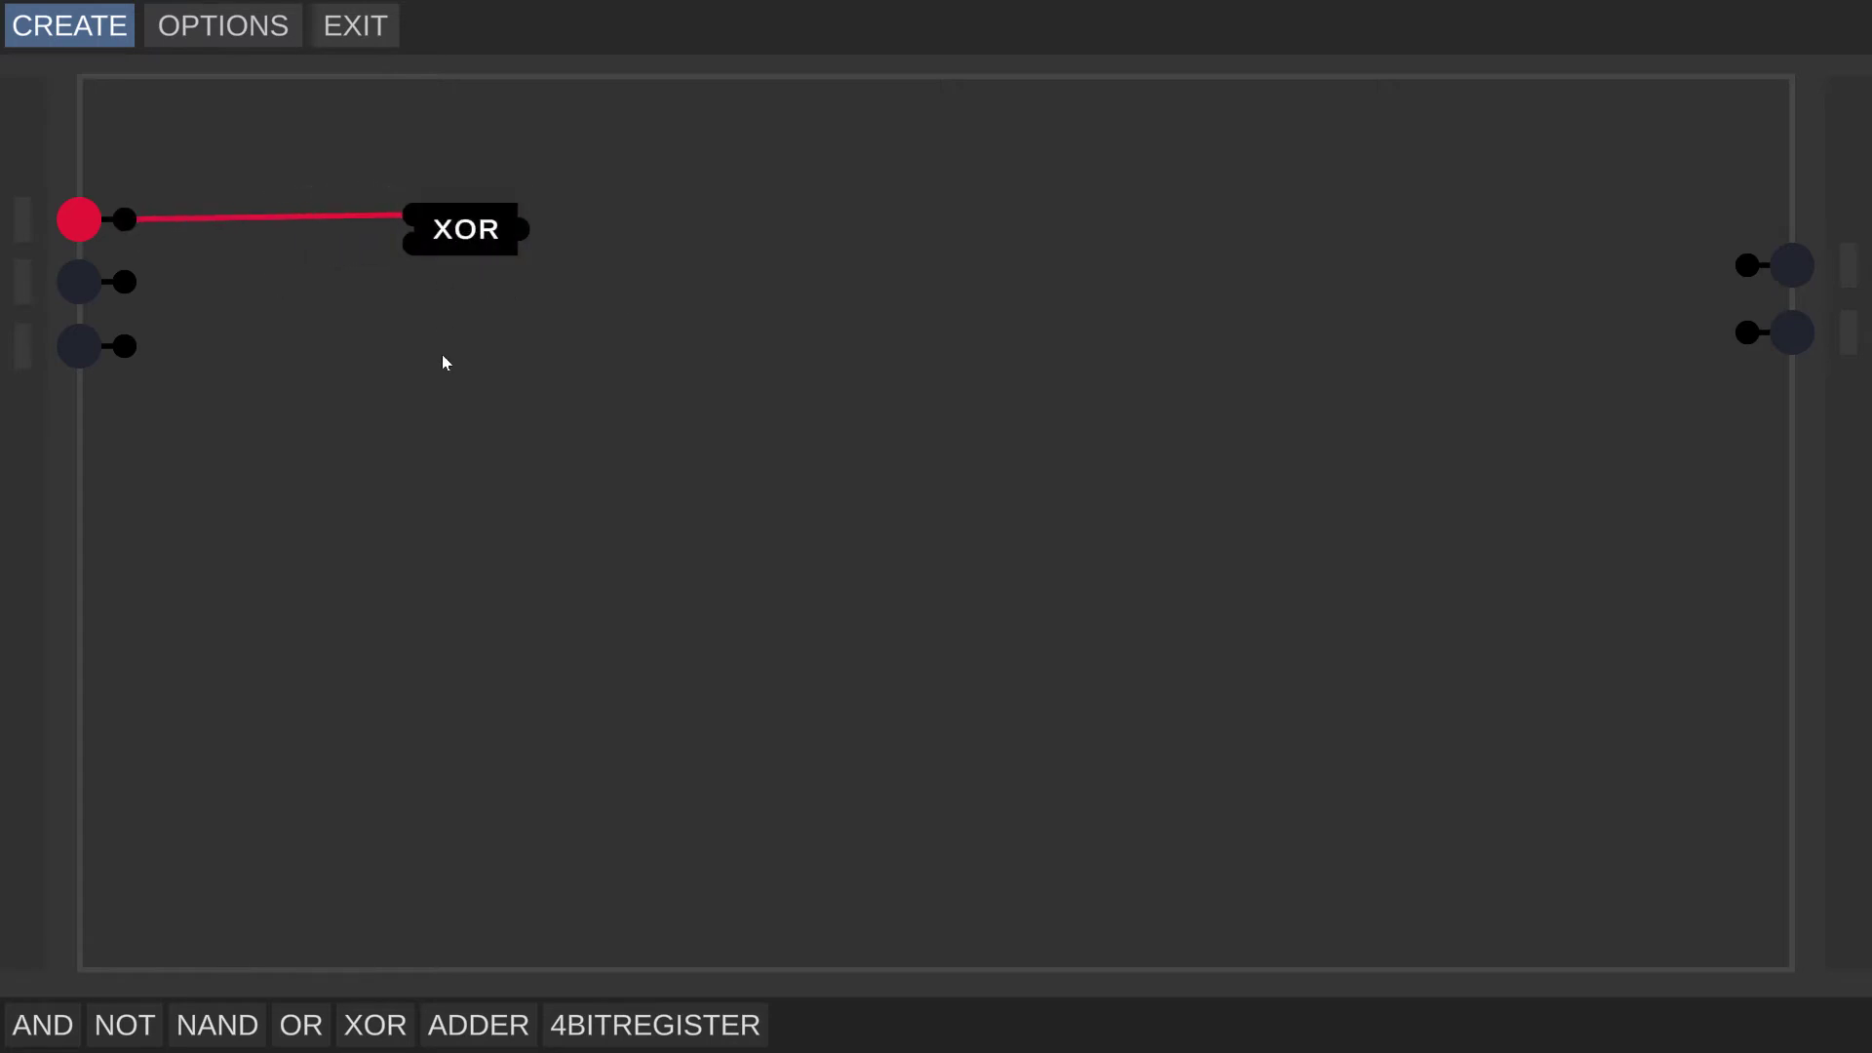
click(81, 224)
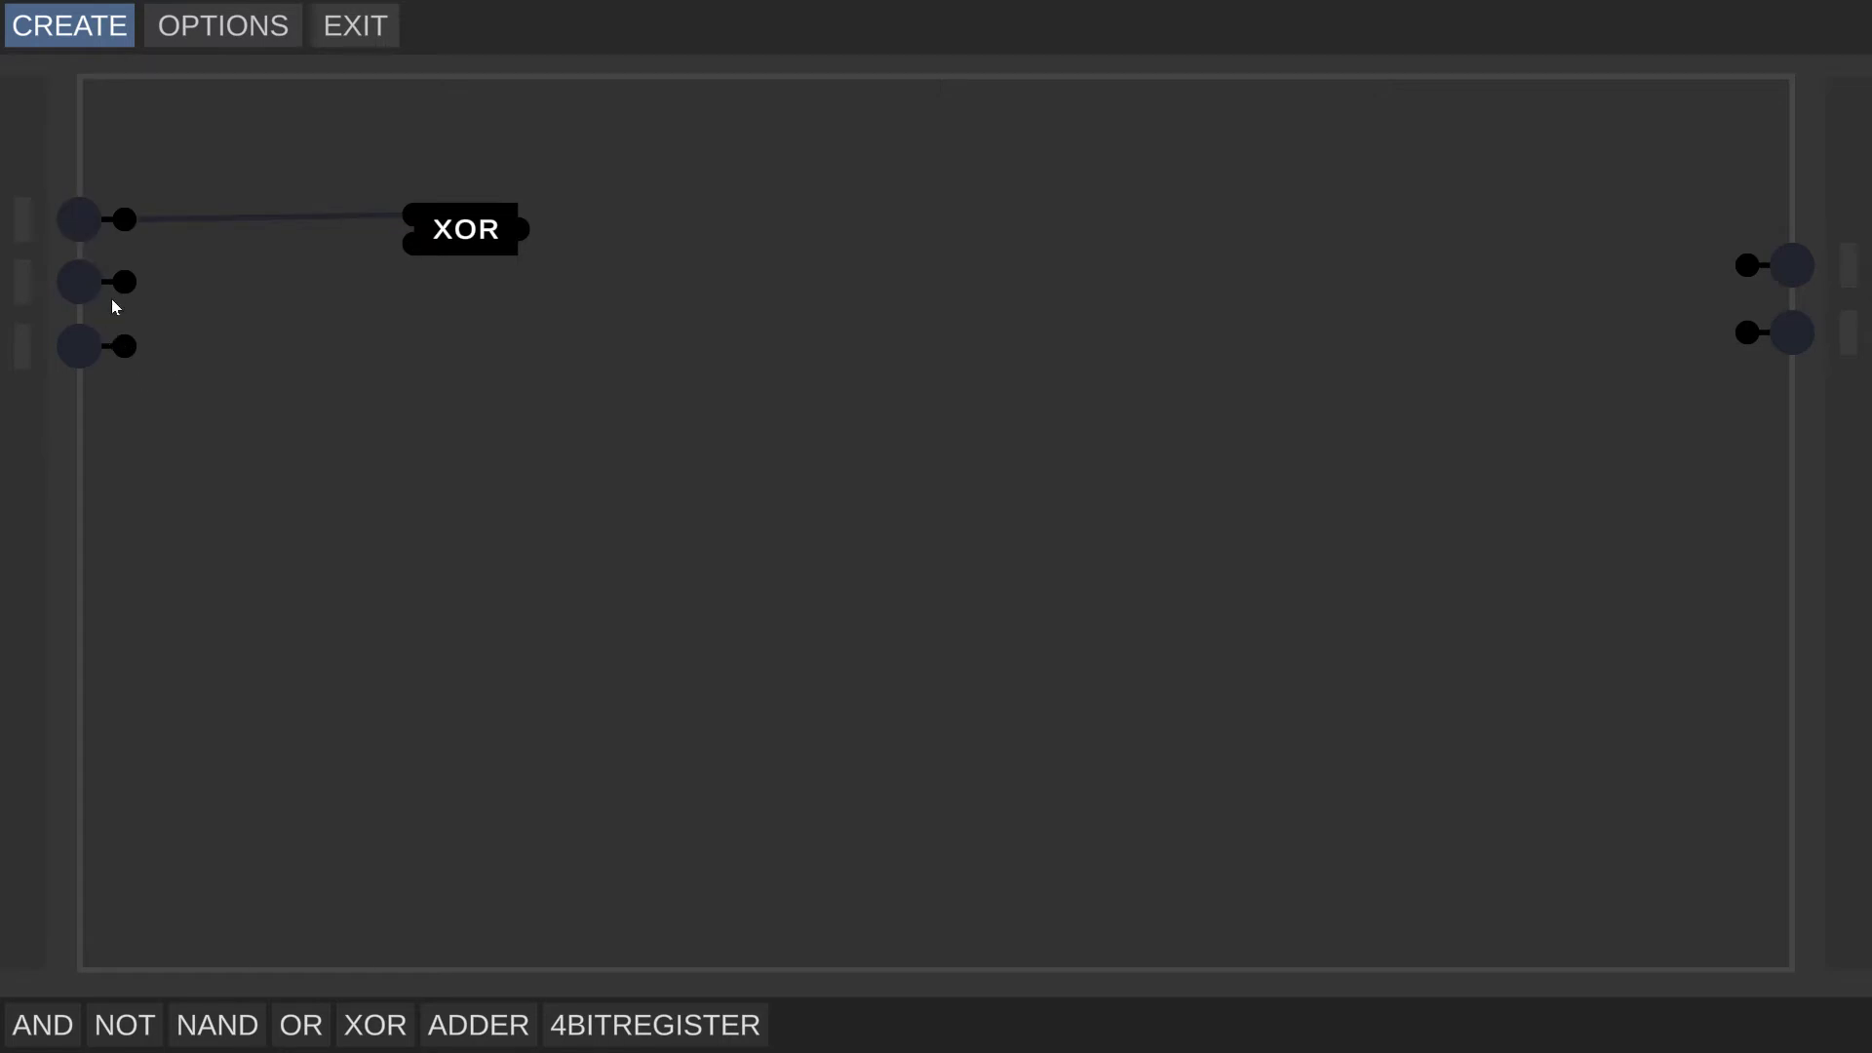
drag(124, 282, 477, 242)
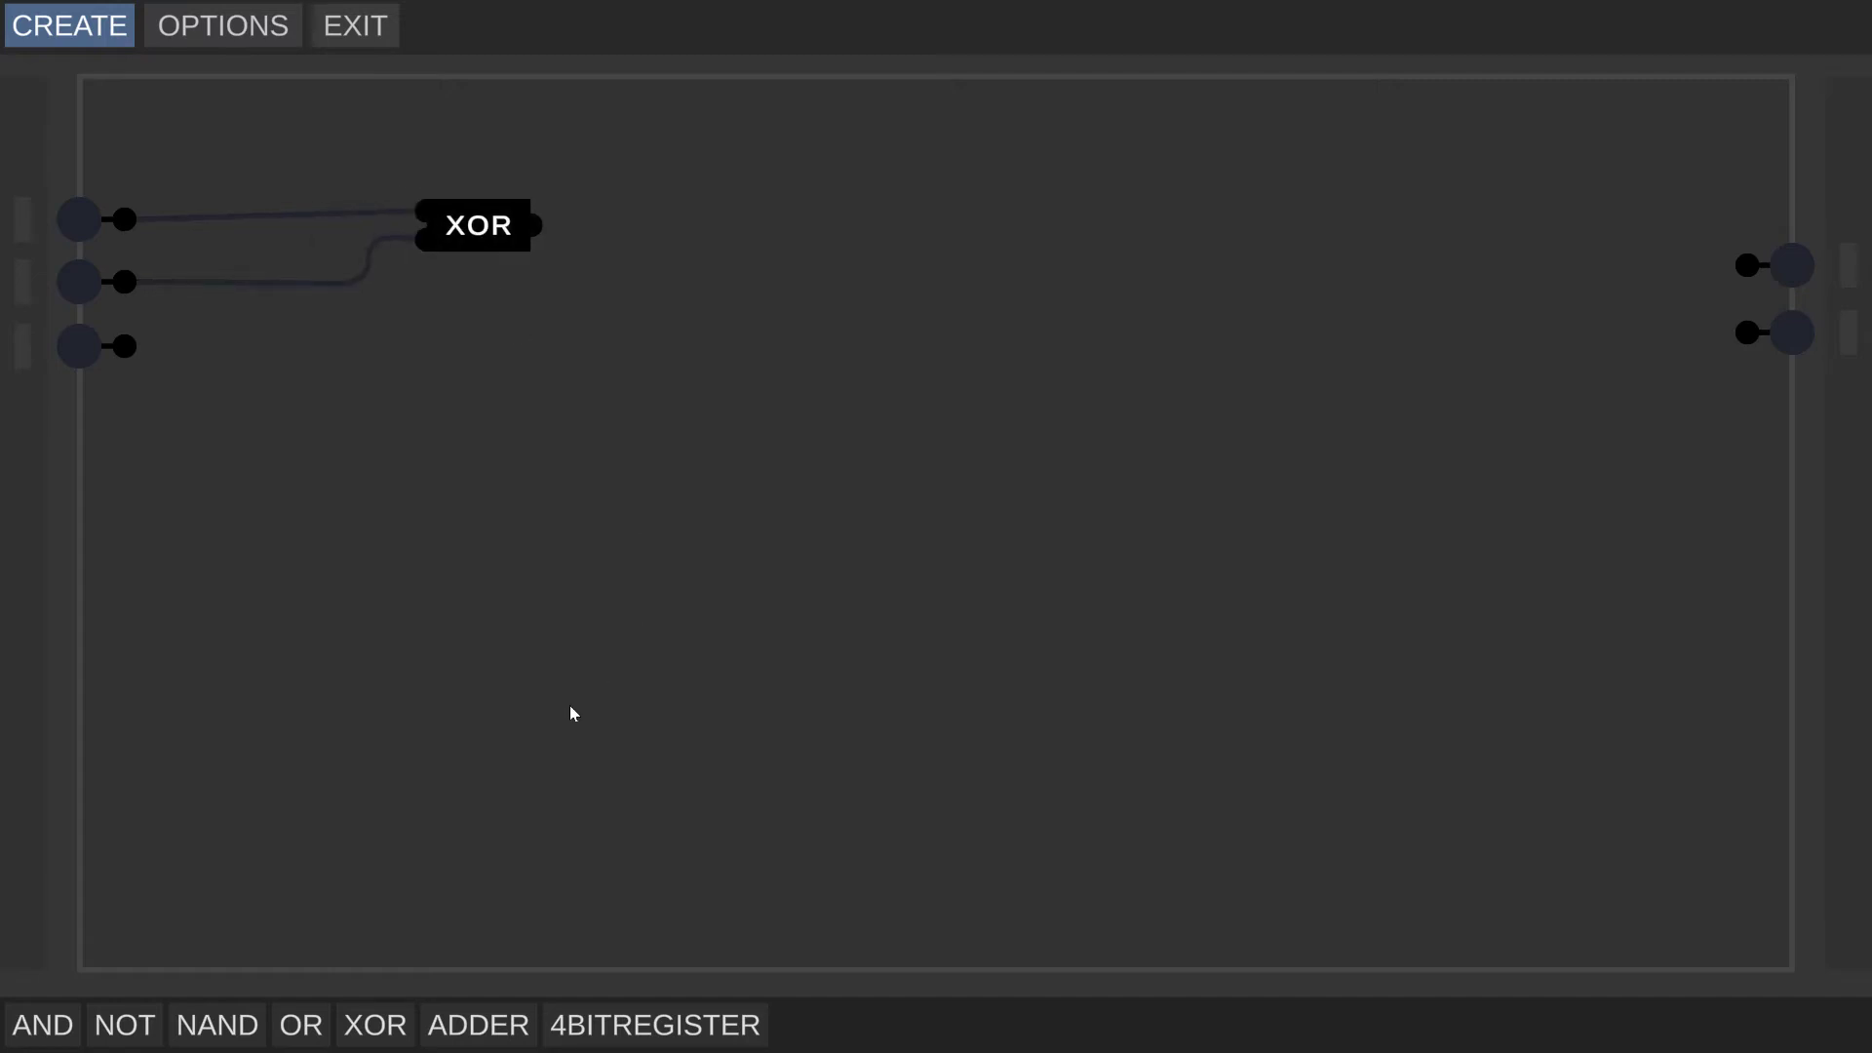
- Add a second XOR gate beside the first and feed the first gate's output into its upper input
click(376, 1025)
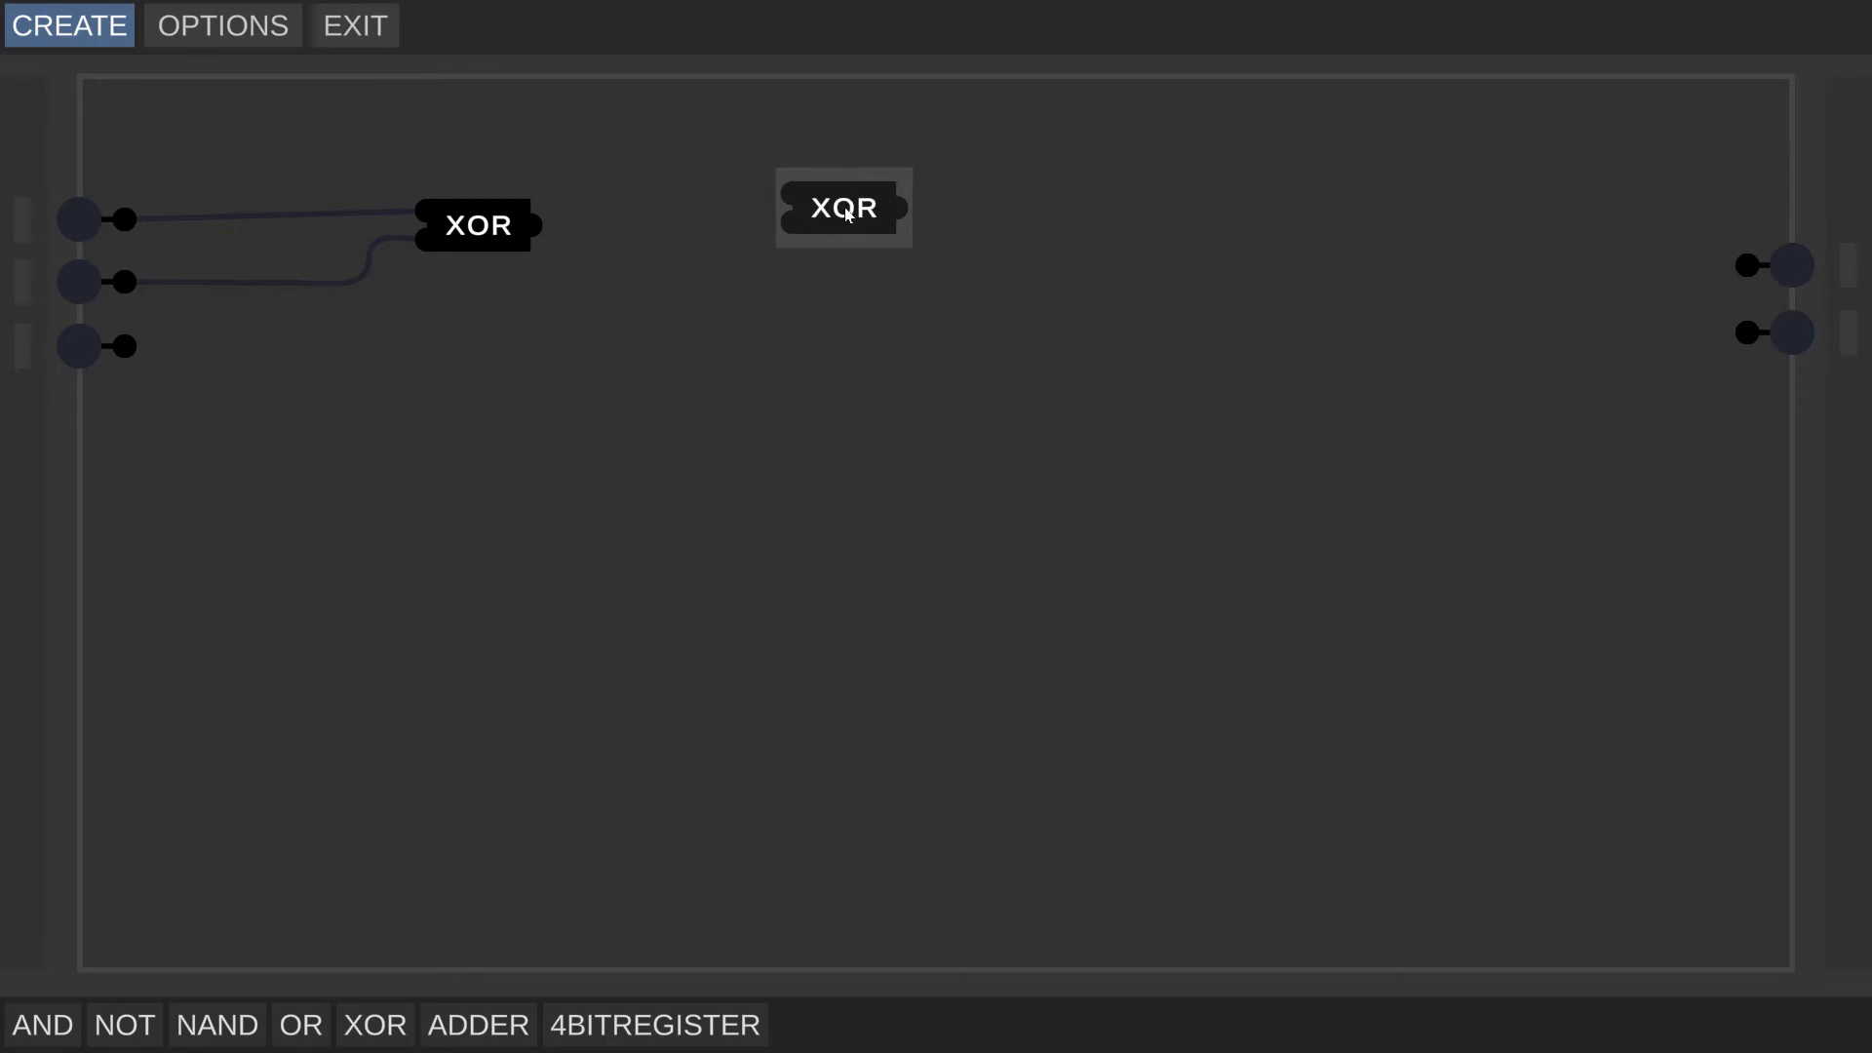
click(880, 246)
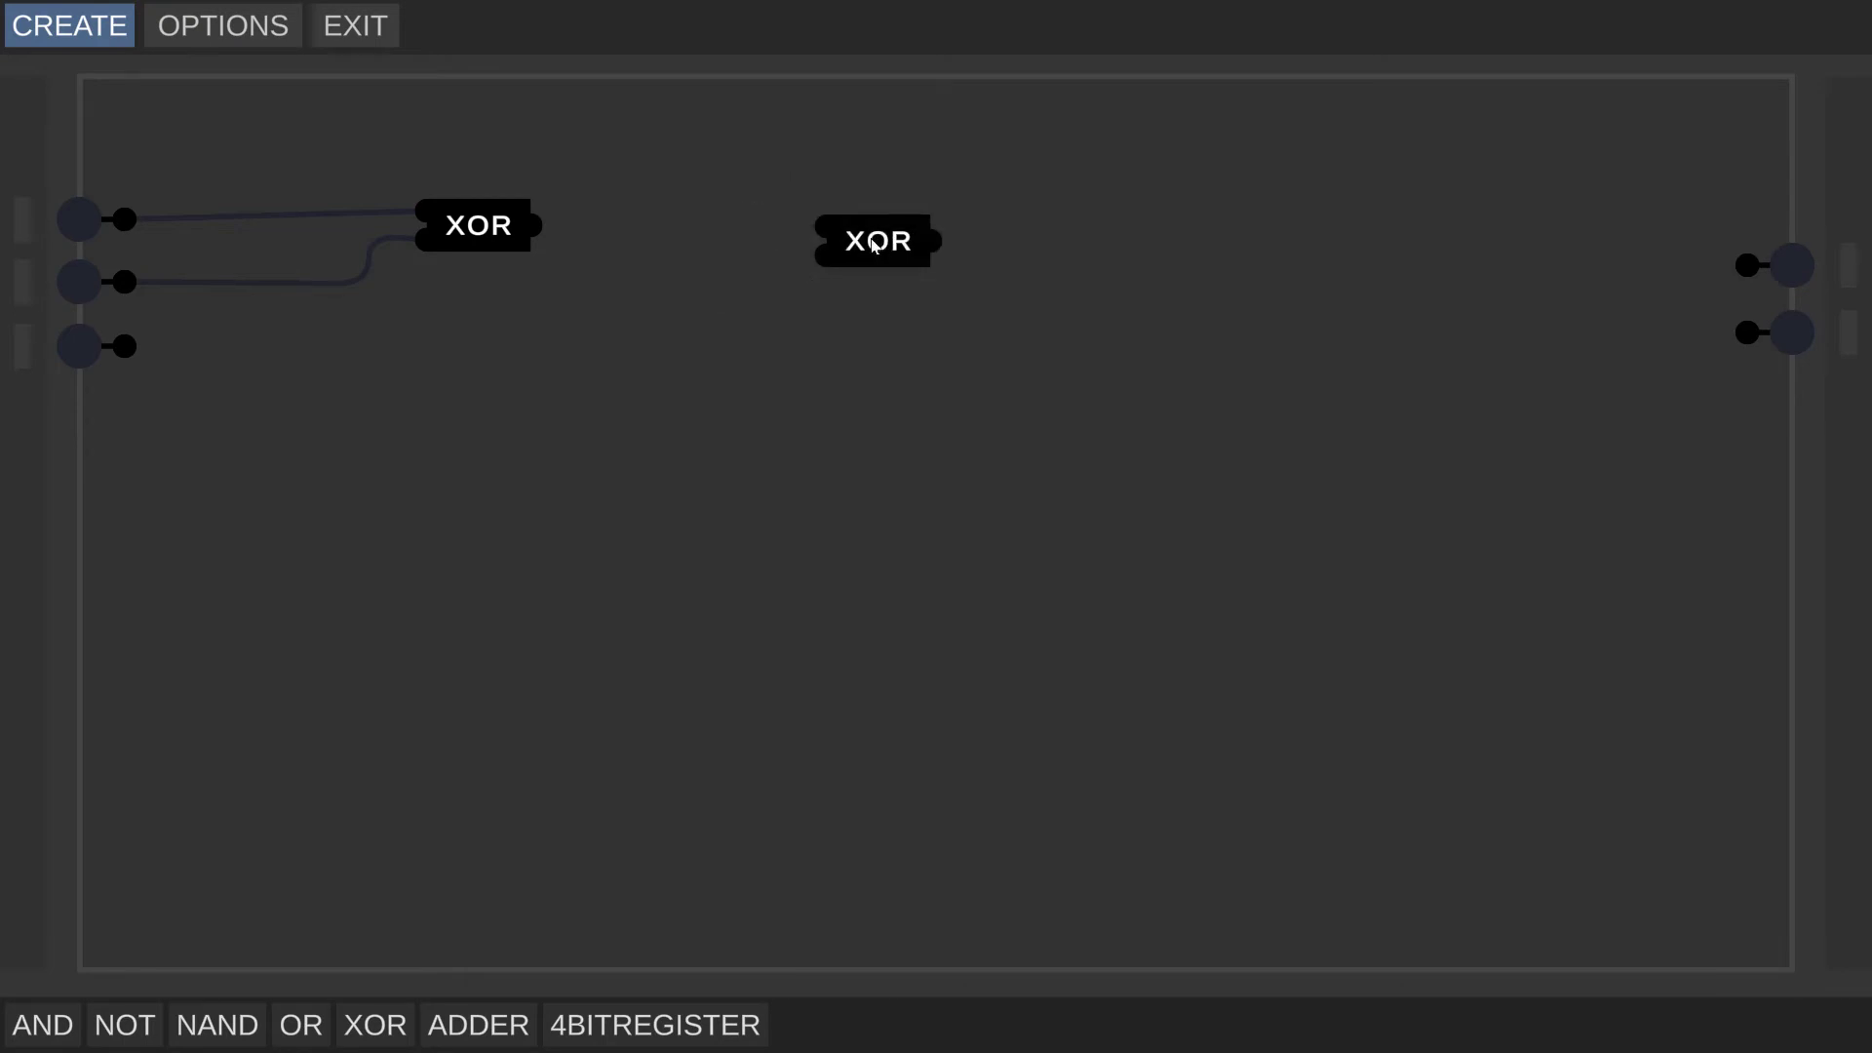
drag(538, 226, 893, 242)
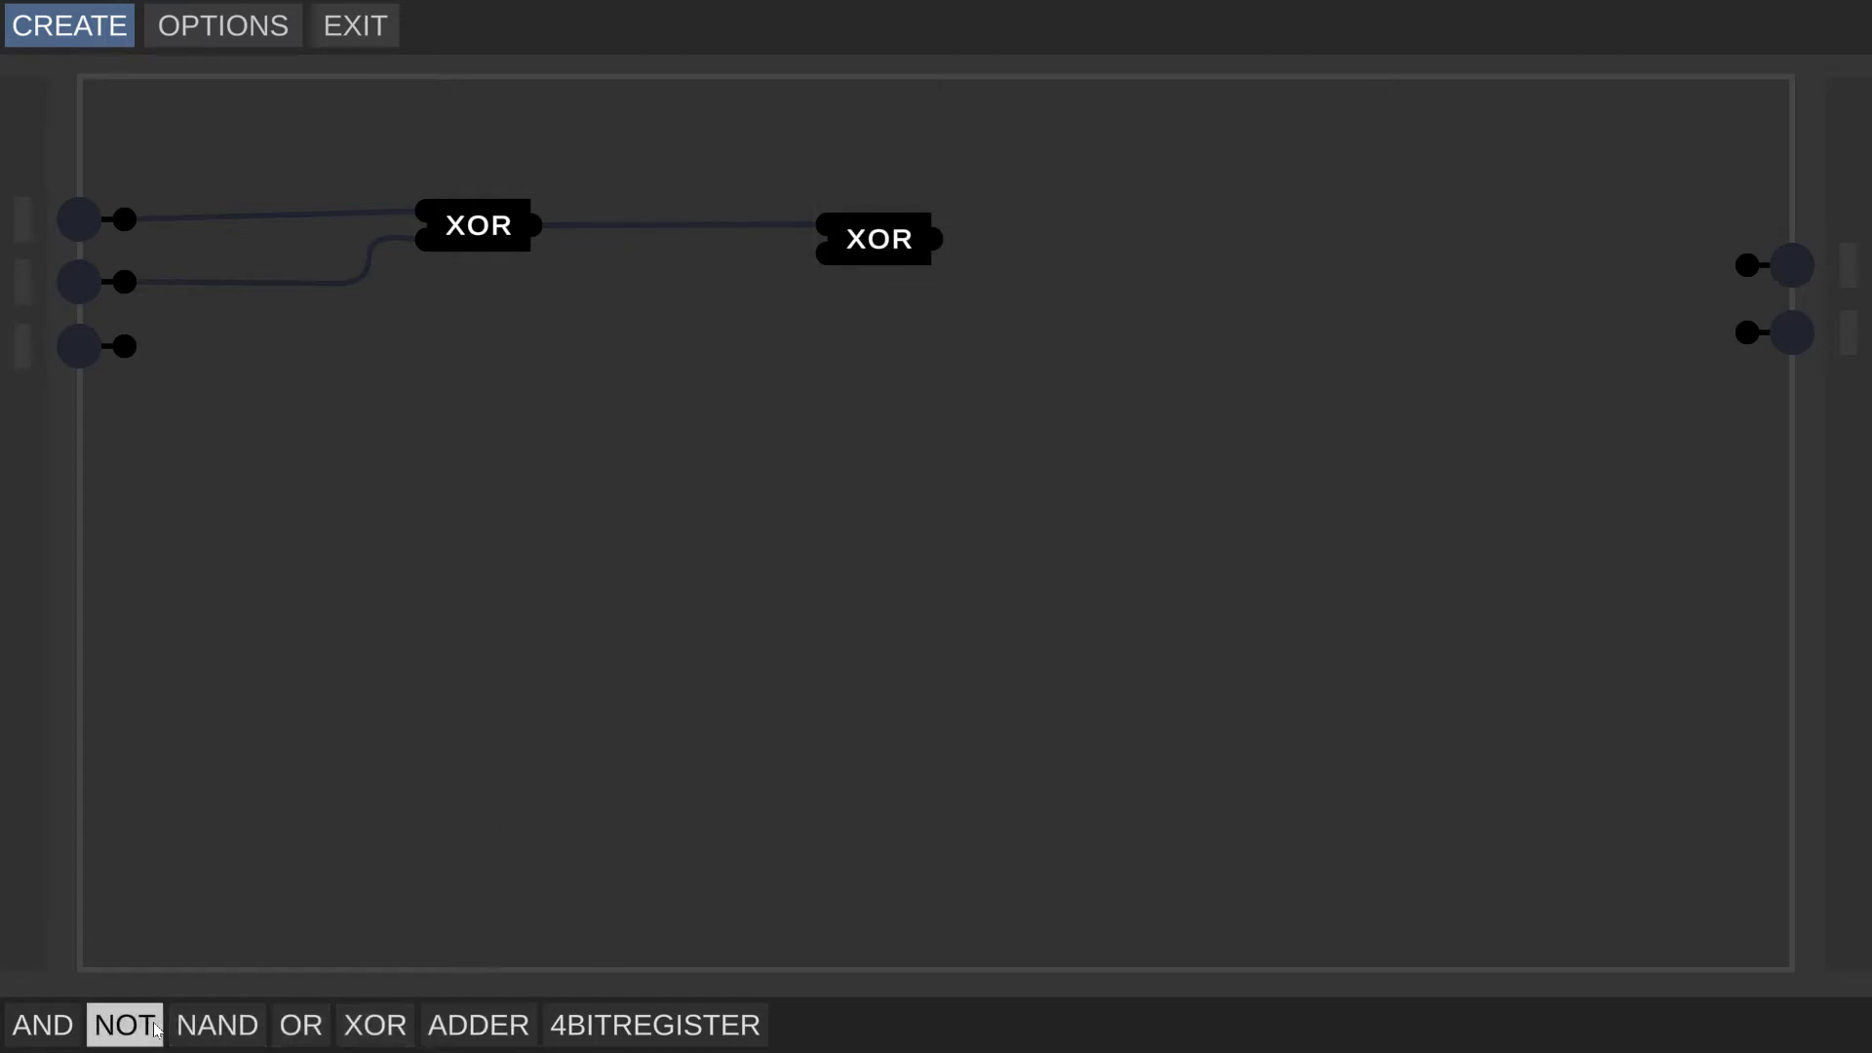
- Place an AND gate below the second XOR gate and wire Input 3 to that XOR gate's lower input
drag(26, 1019, 830, 404)
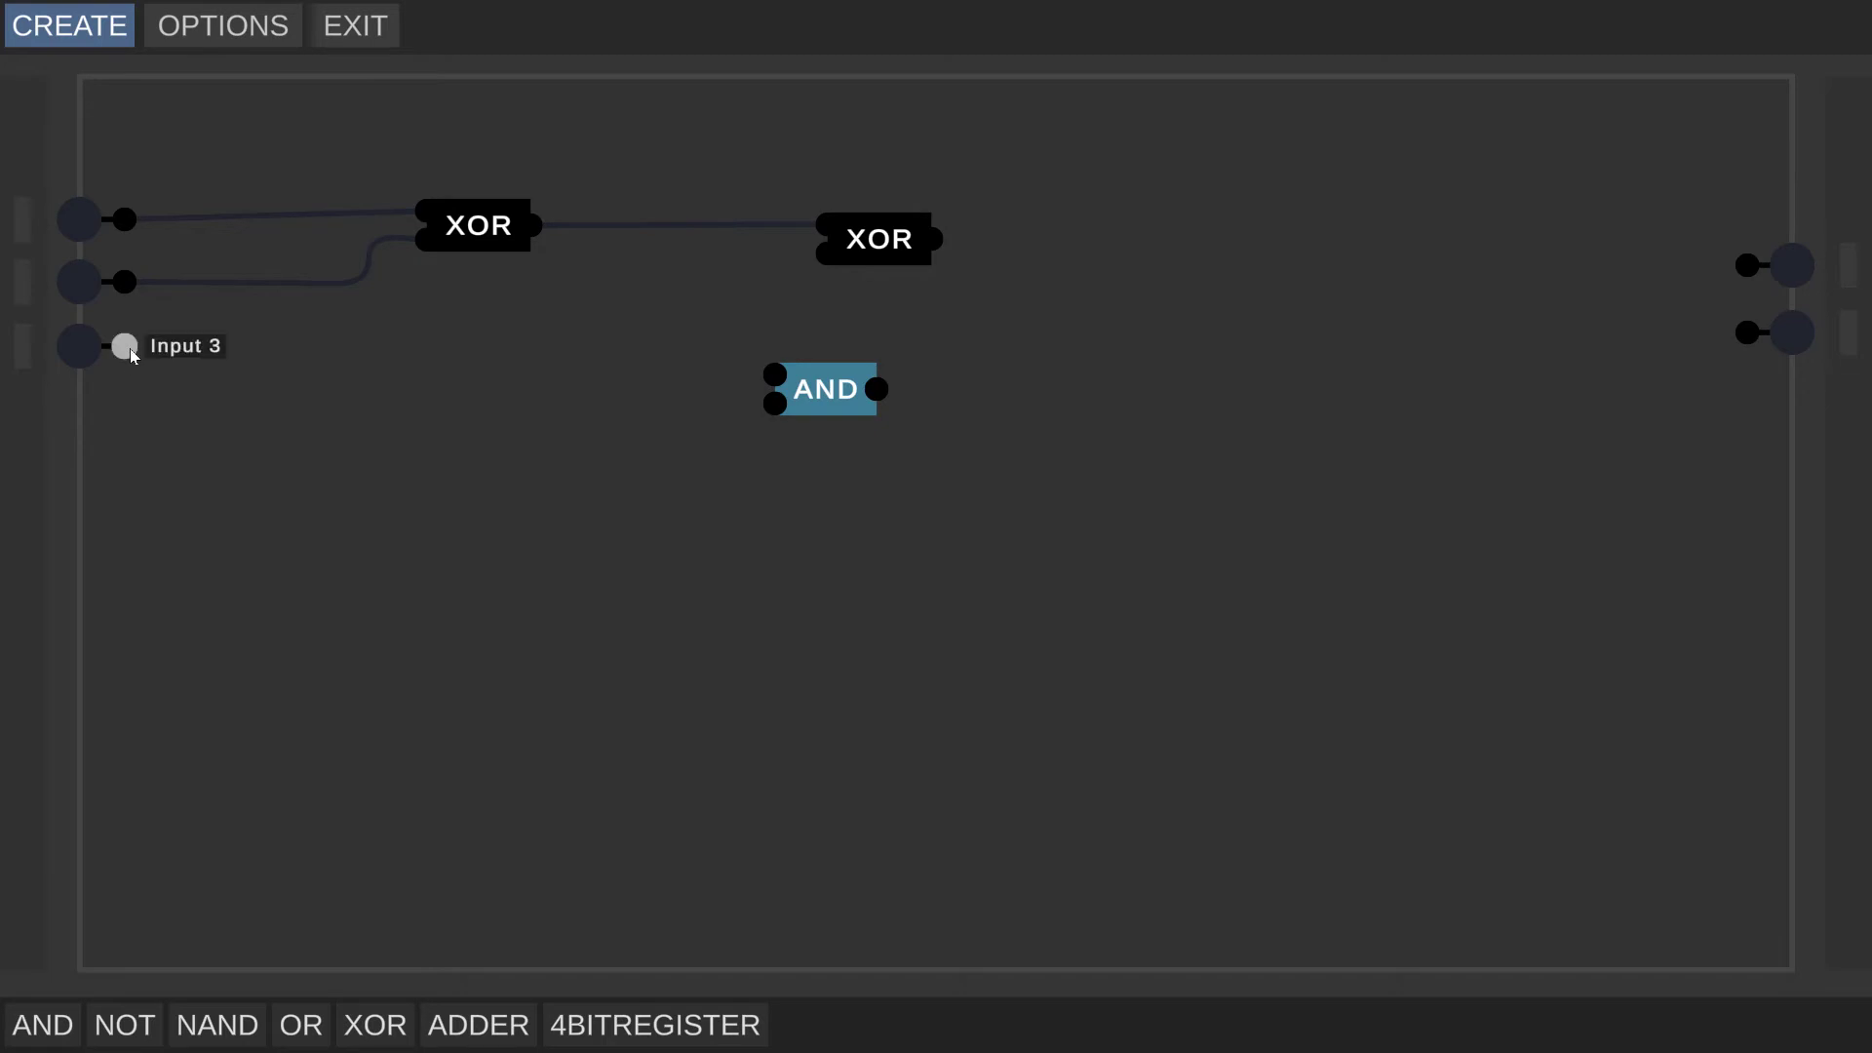
drag(131, 348, 691, 351)
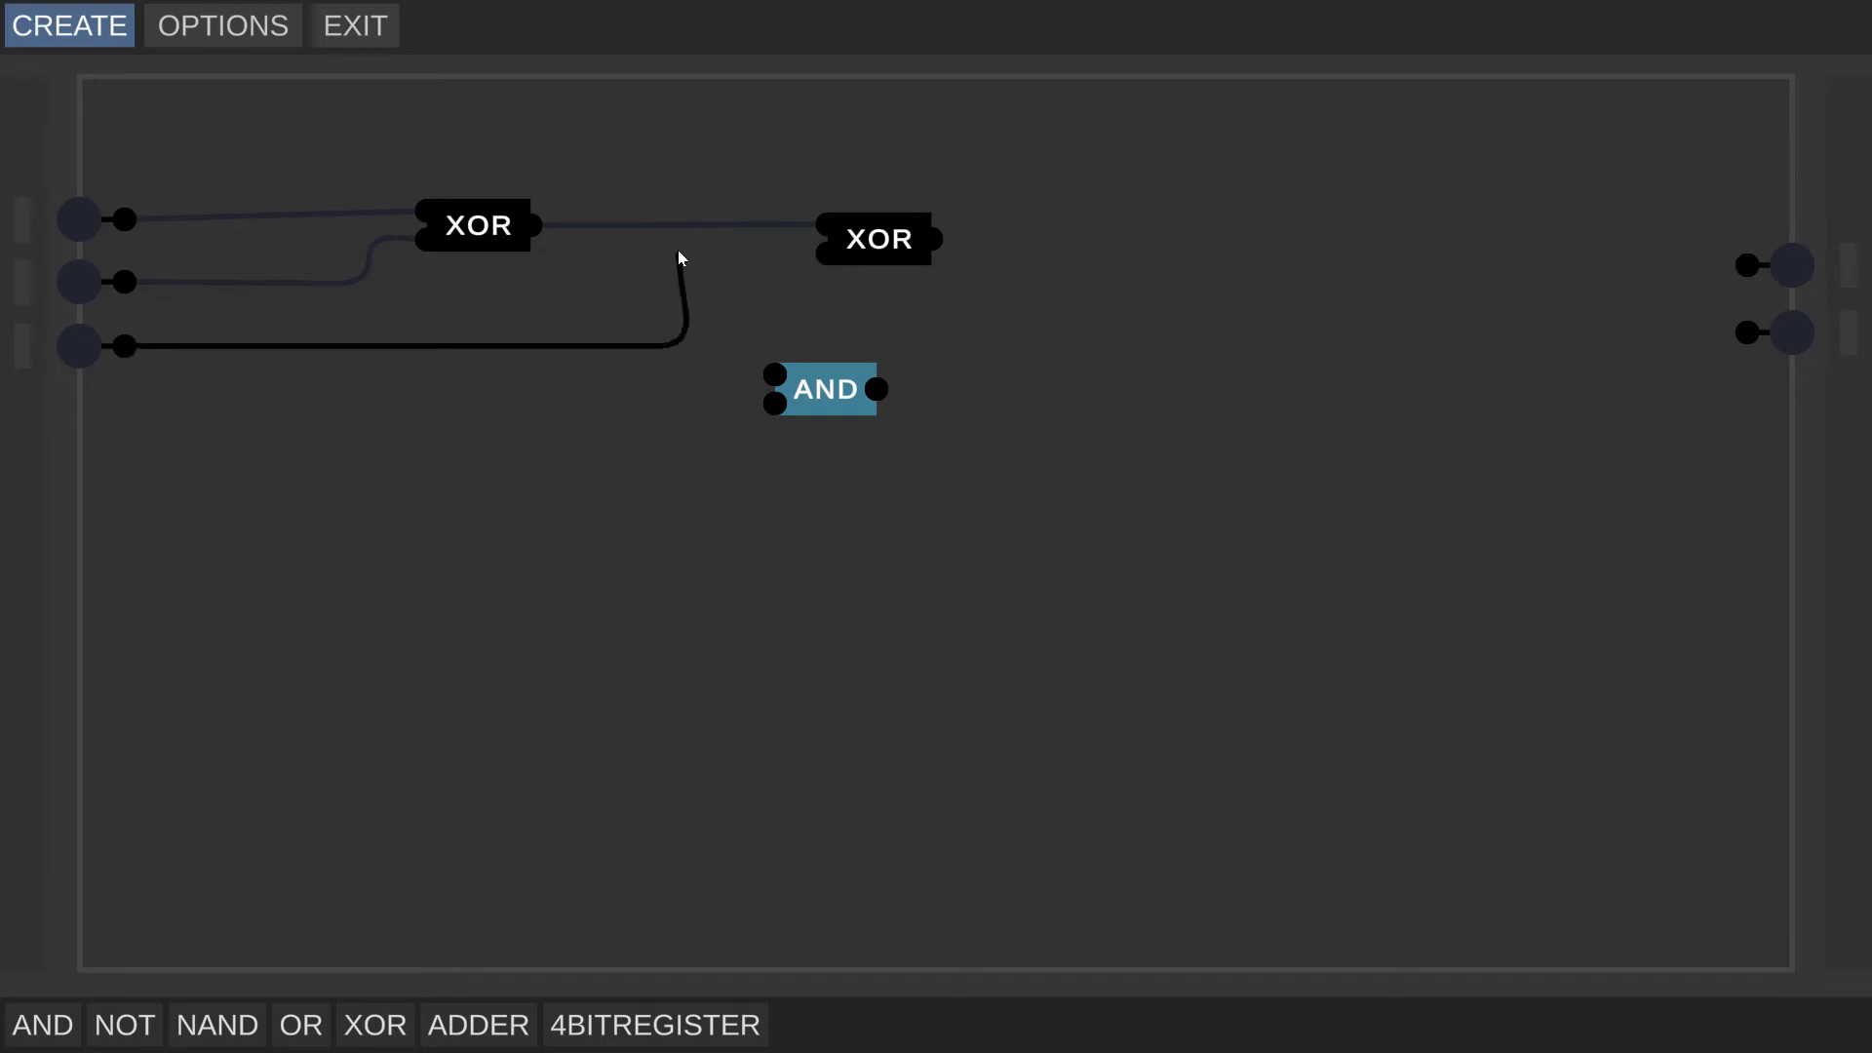
drag(755, 250, 827, 250)
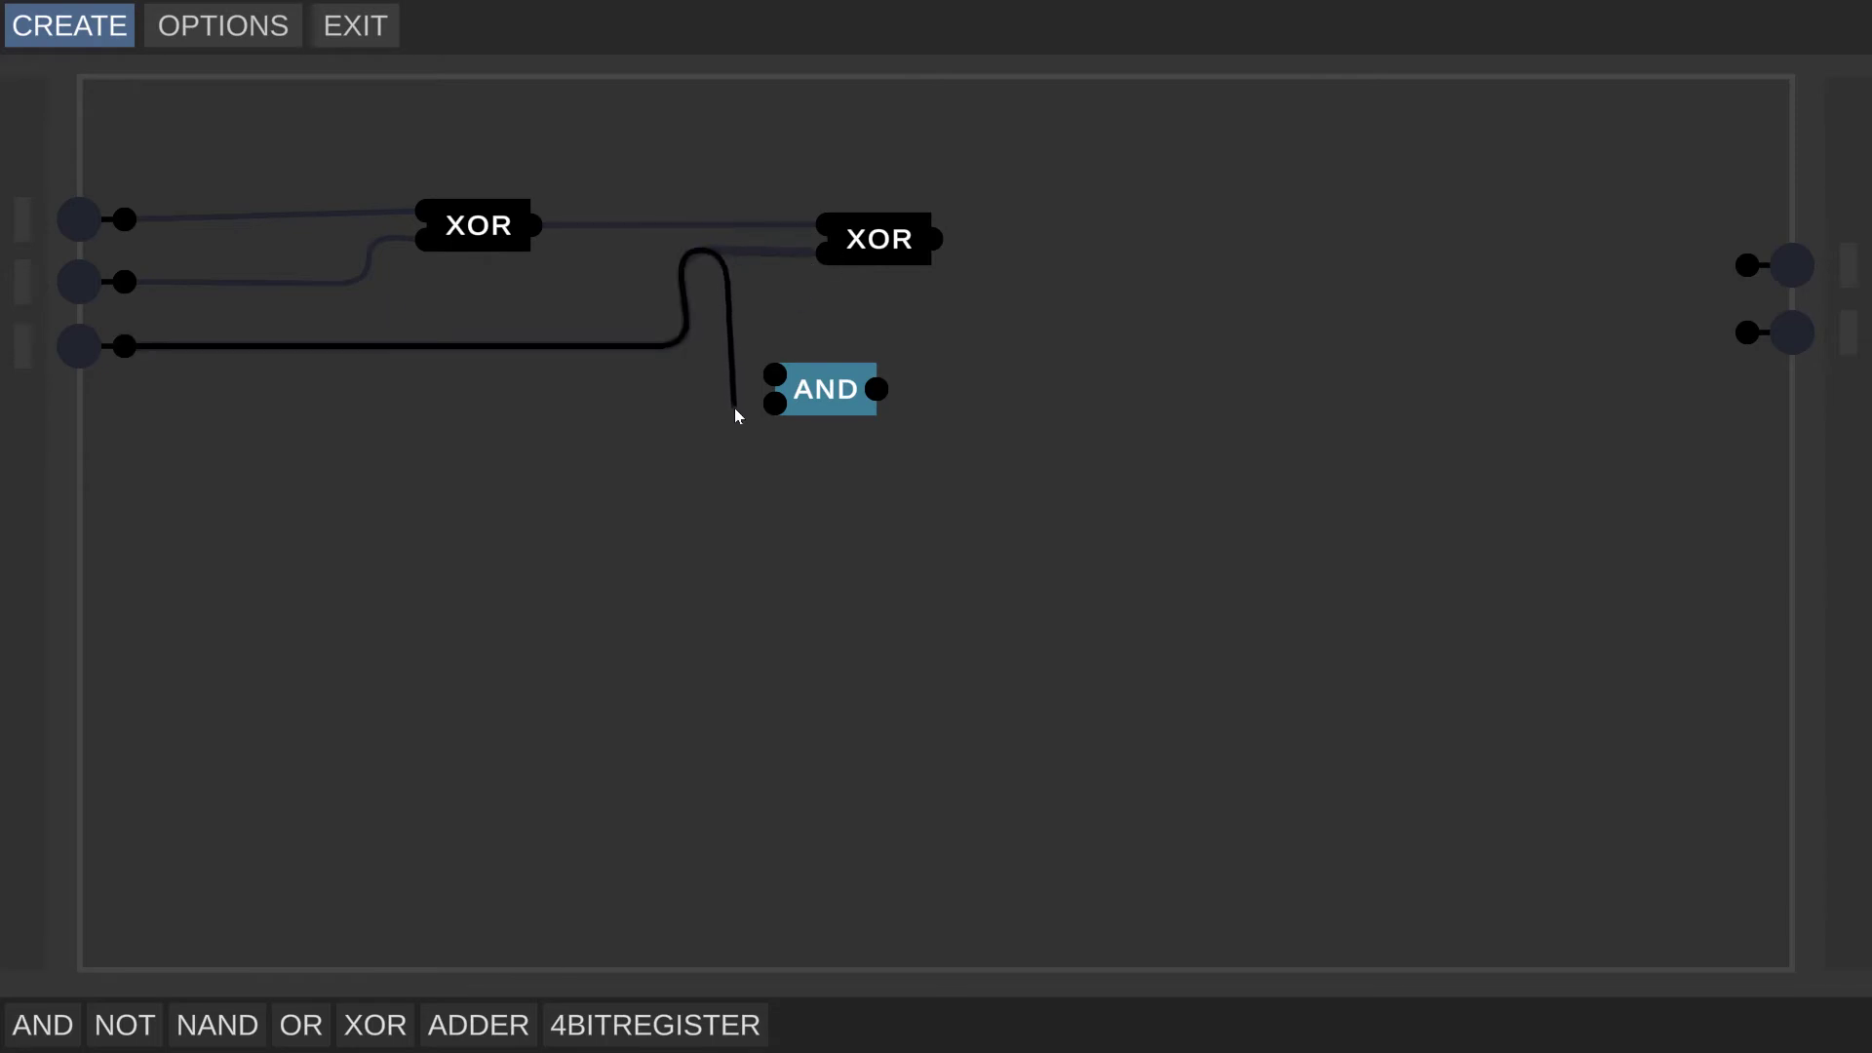
- Branch the Input 3 wire to the AND gate's lower input and the first XOR output to its upper input
drag(735, 410, 730, 412)
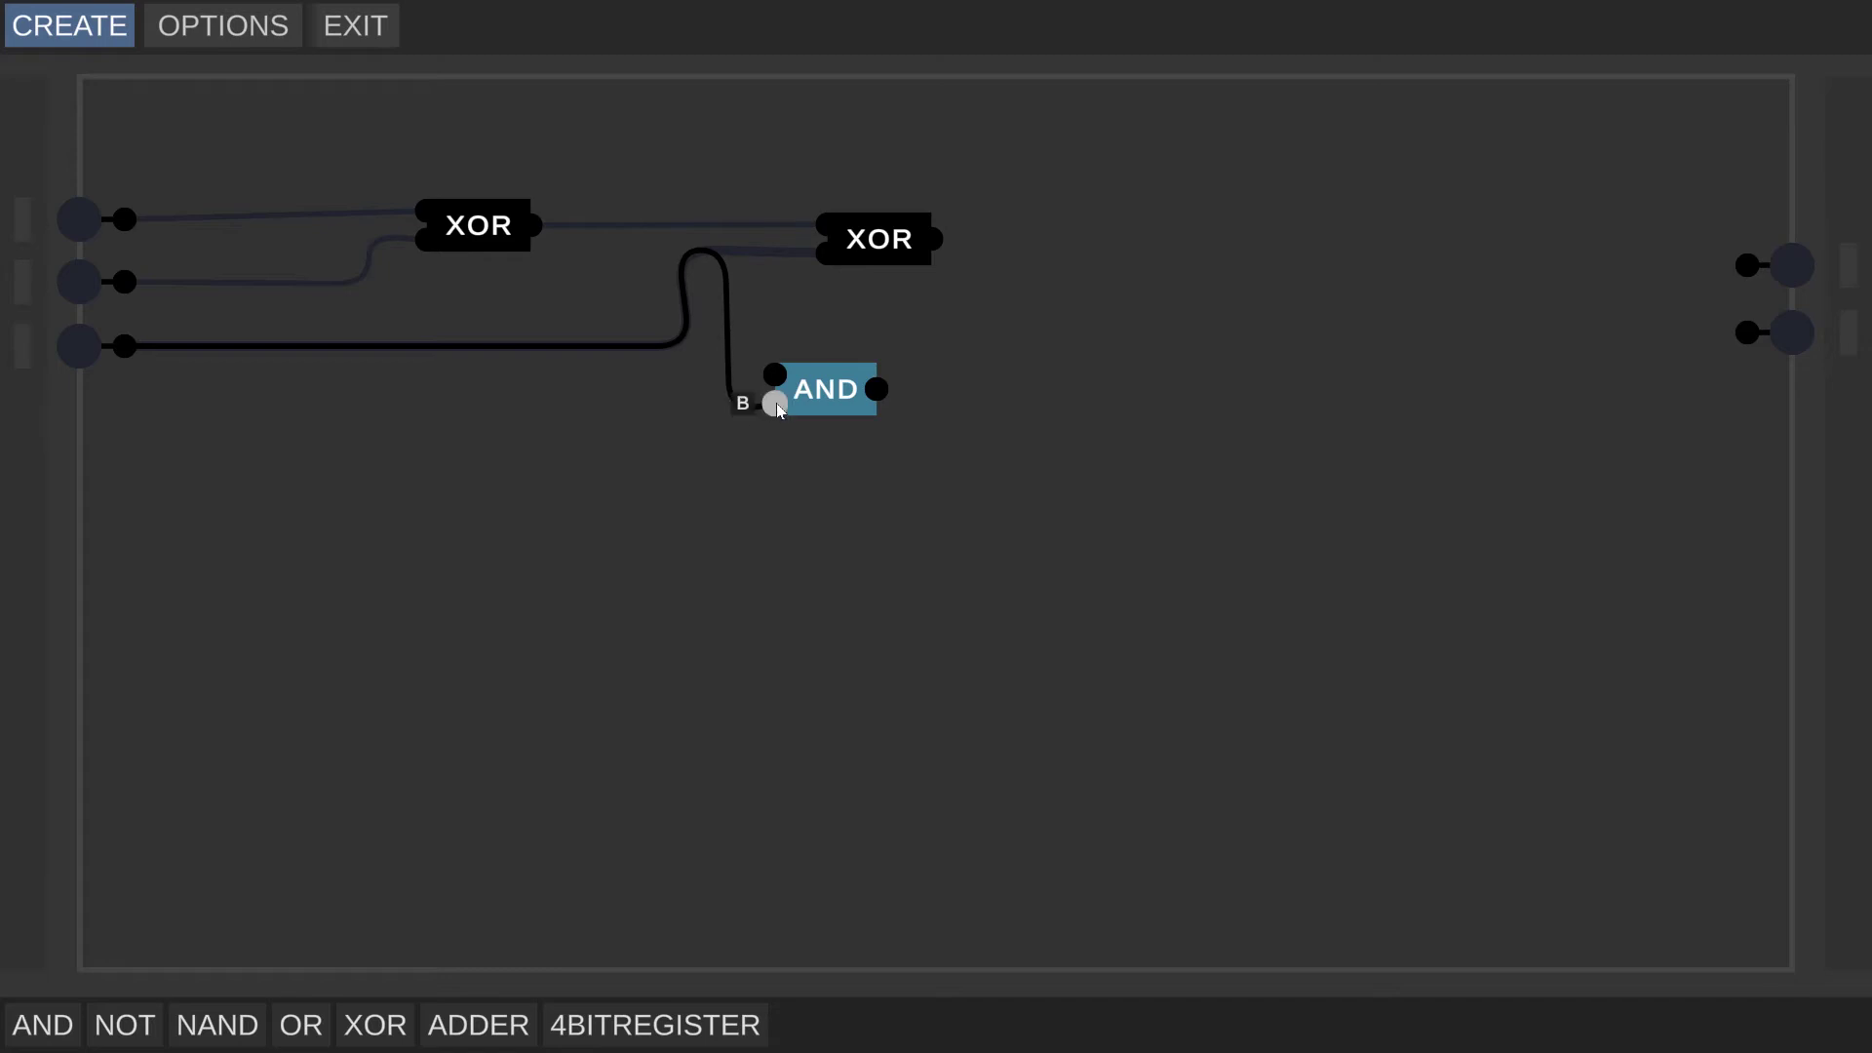
drag(776, 402, 836, 412)
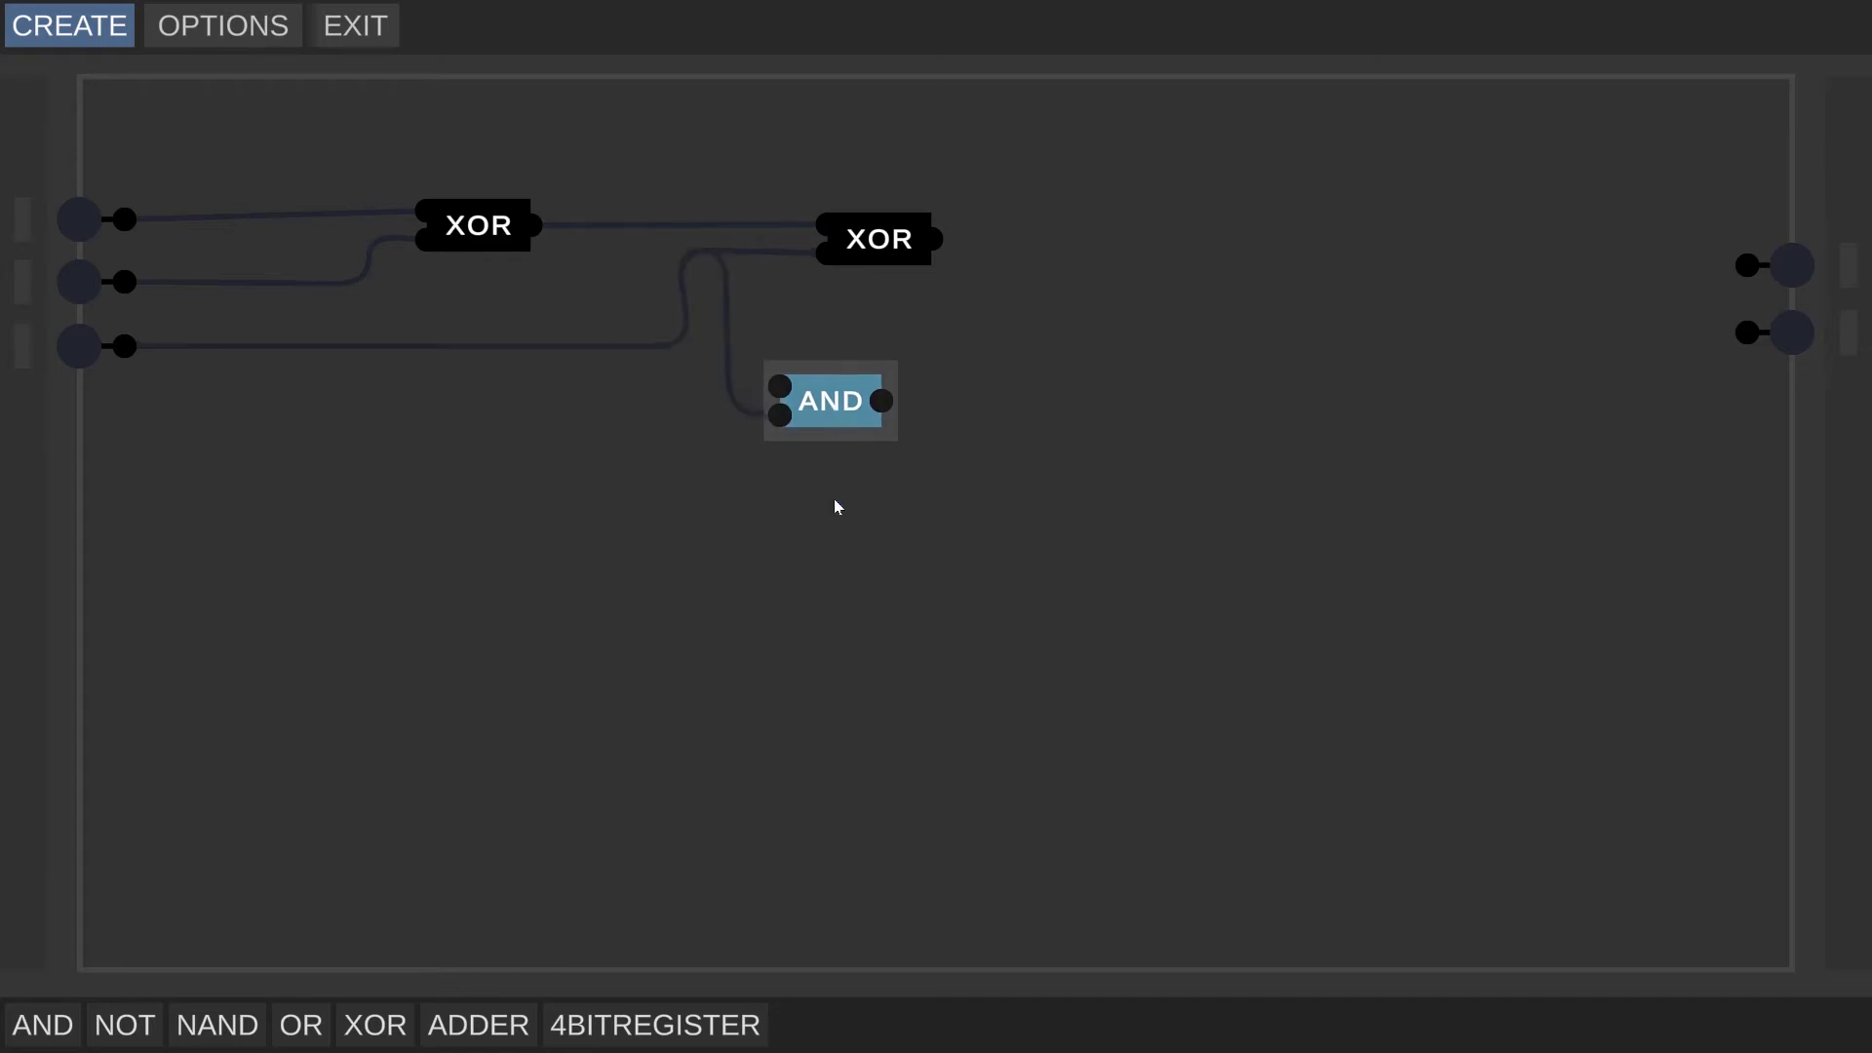
click(832, 513)
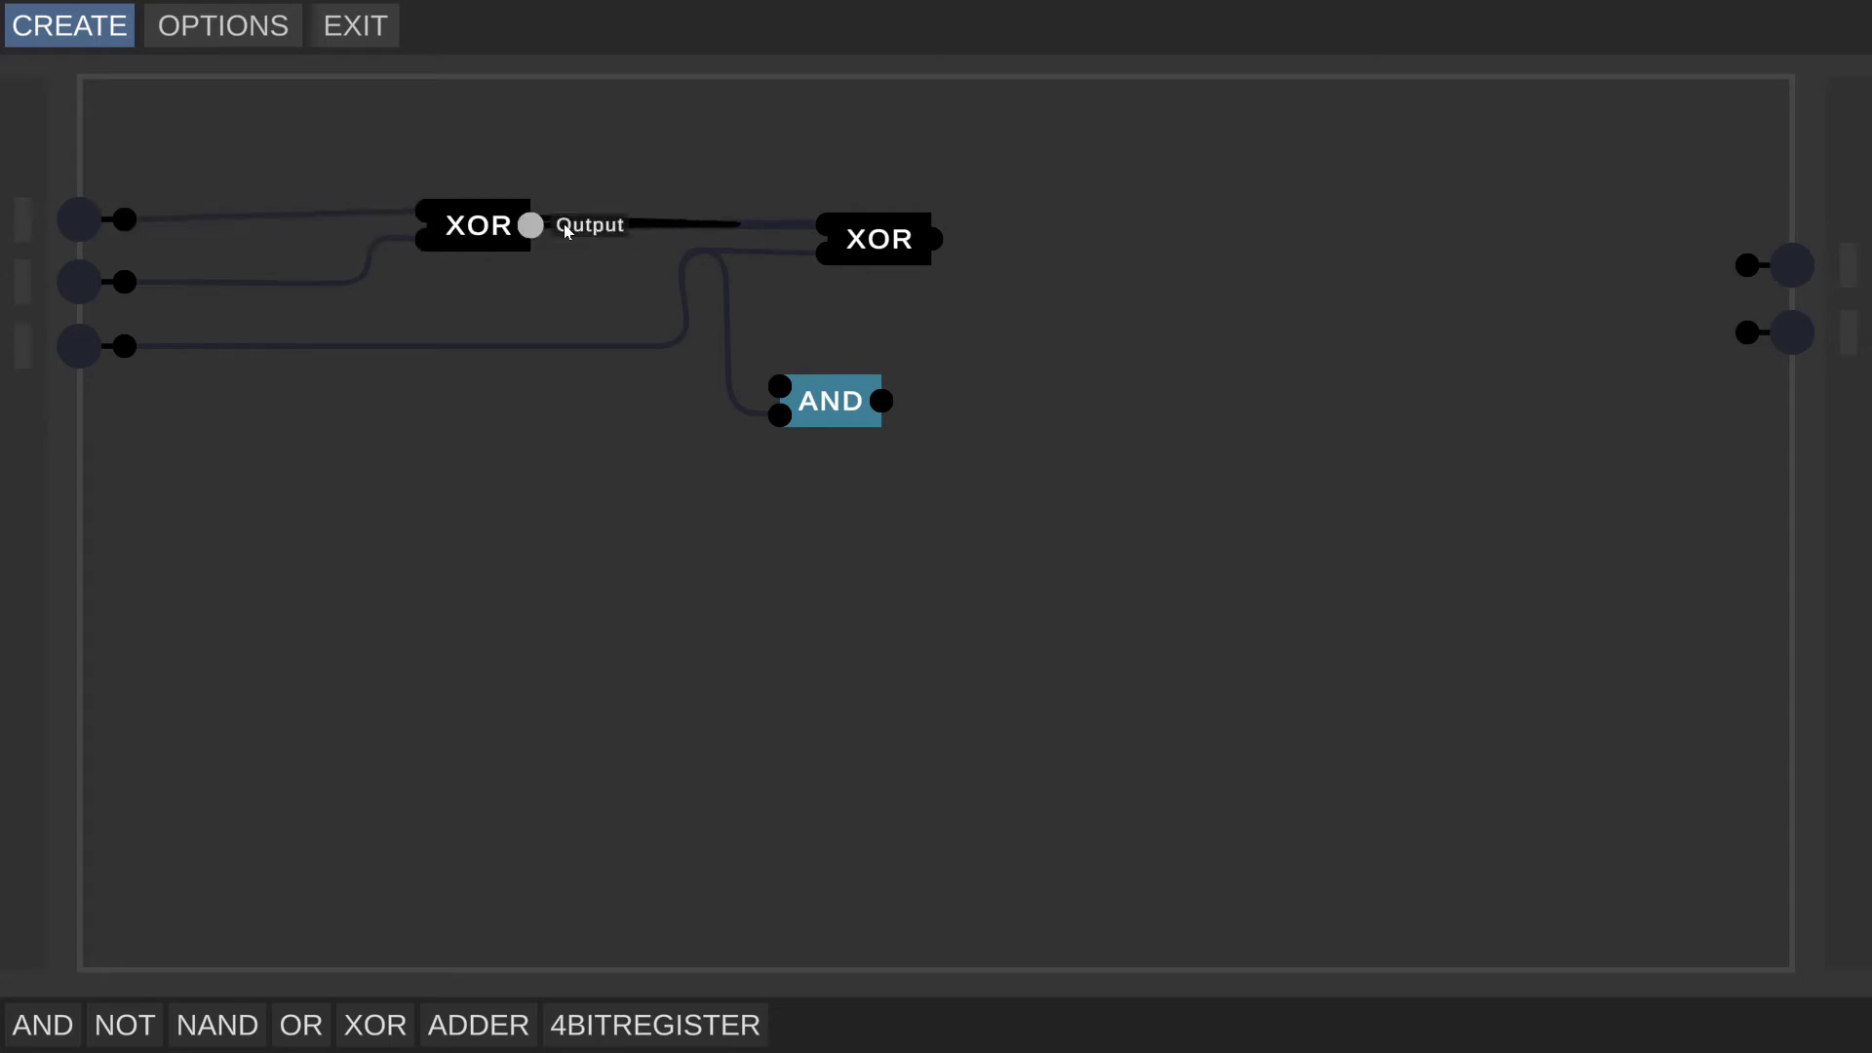
drag(533, 225, 780, 388)
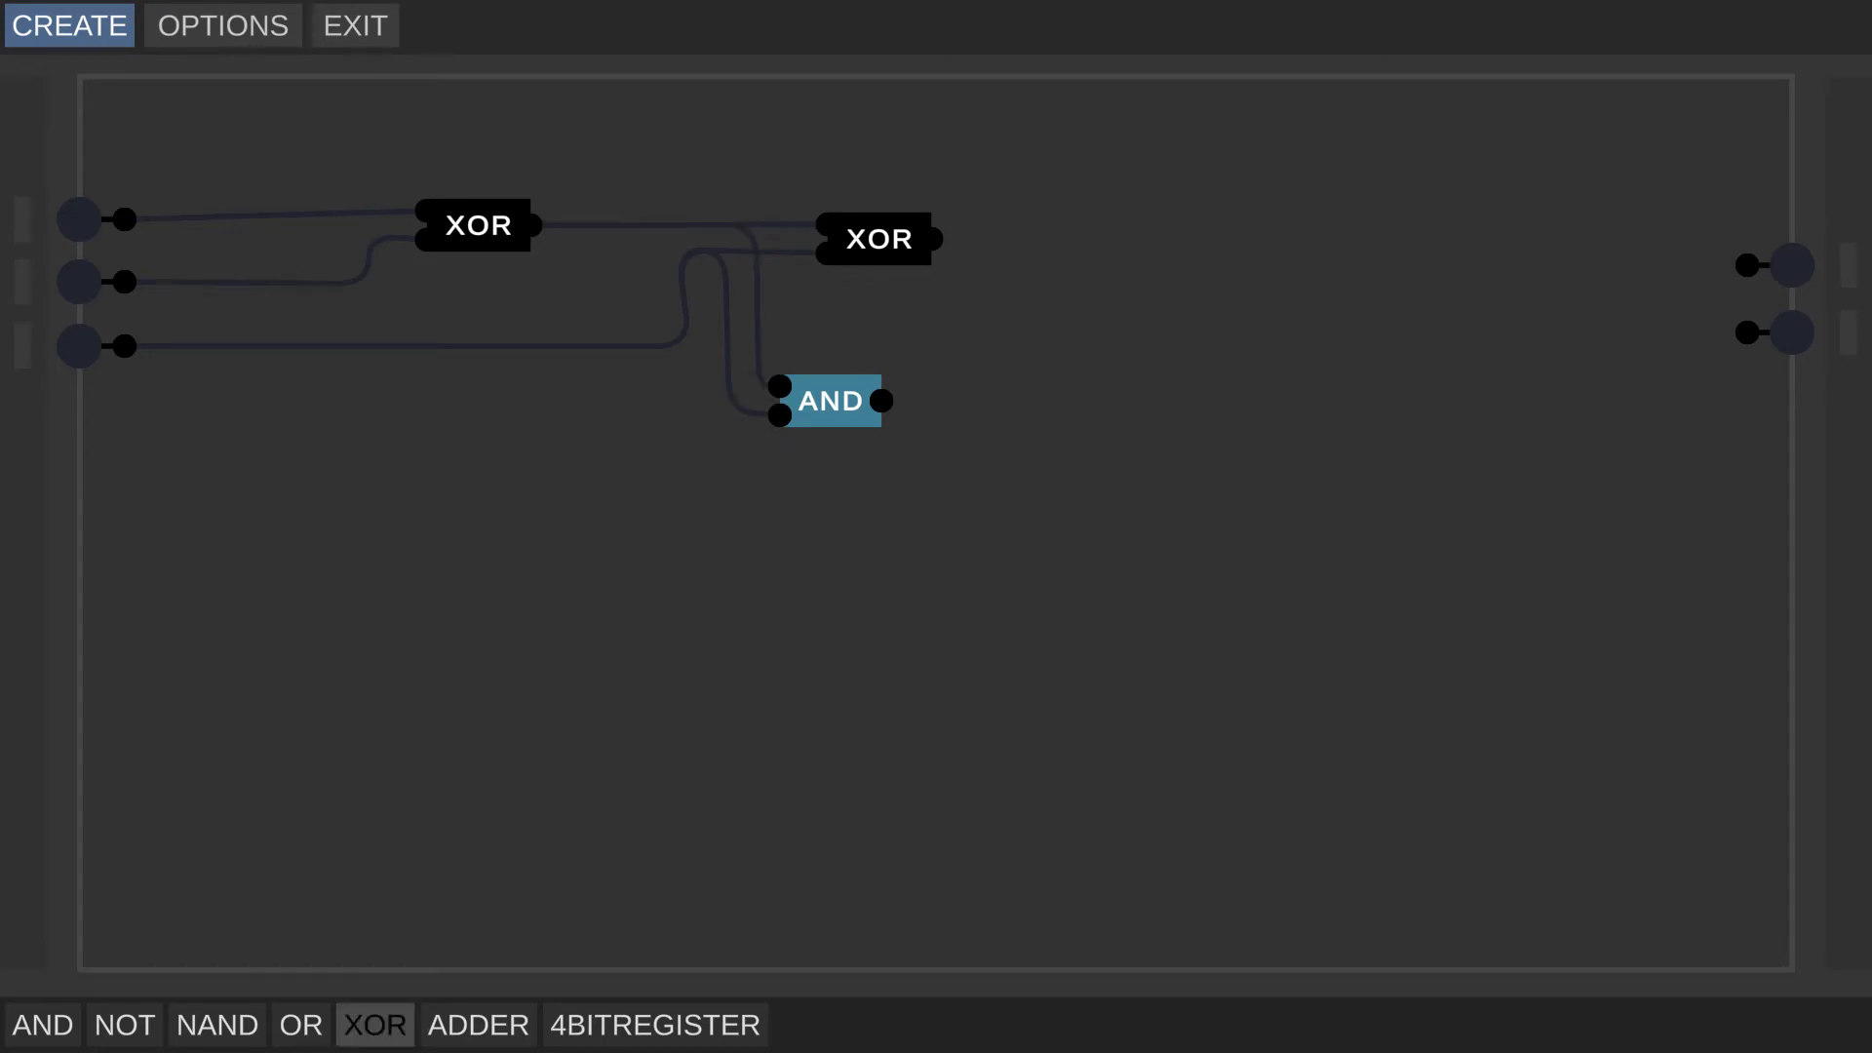
- Add a second AND gate below the first XOR gate and branch Input 1 to its lower input
drag(49, 1022, 542, 564)
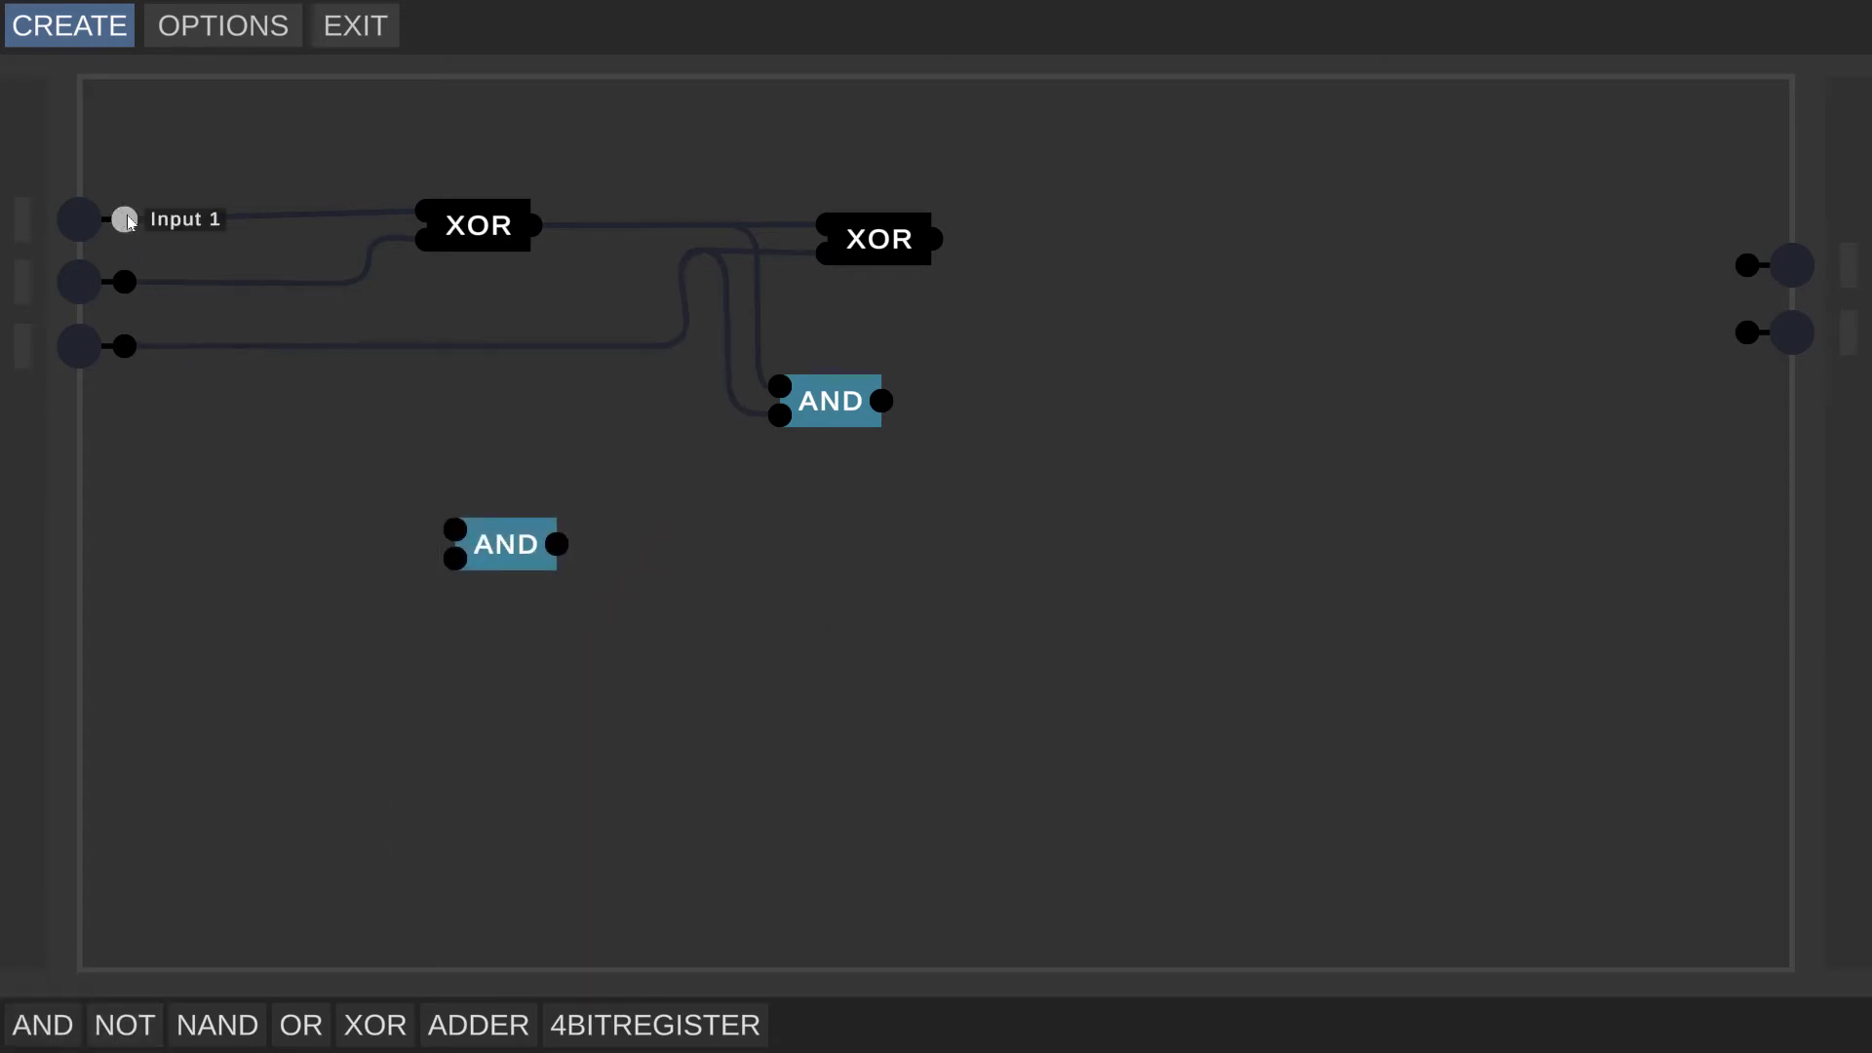
drag(125, 220, 261, 259)
drag(258, 492, 264, 529)
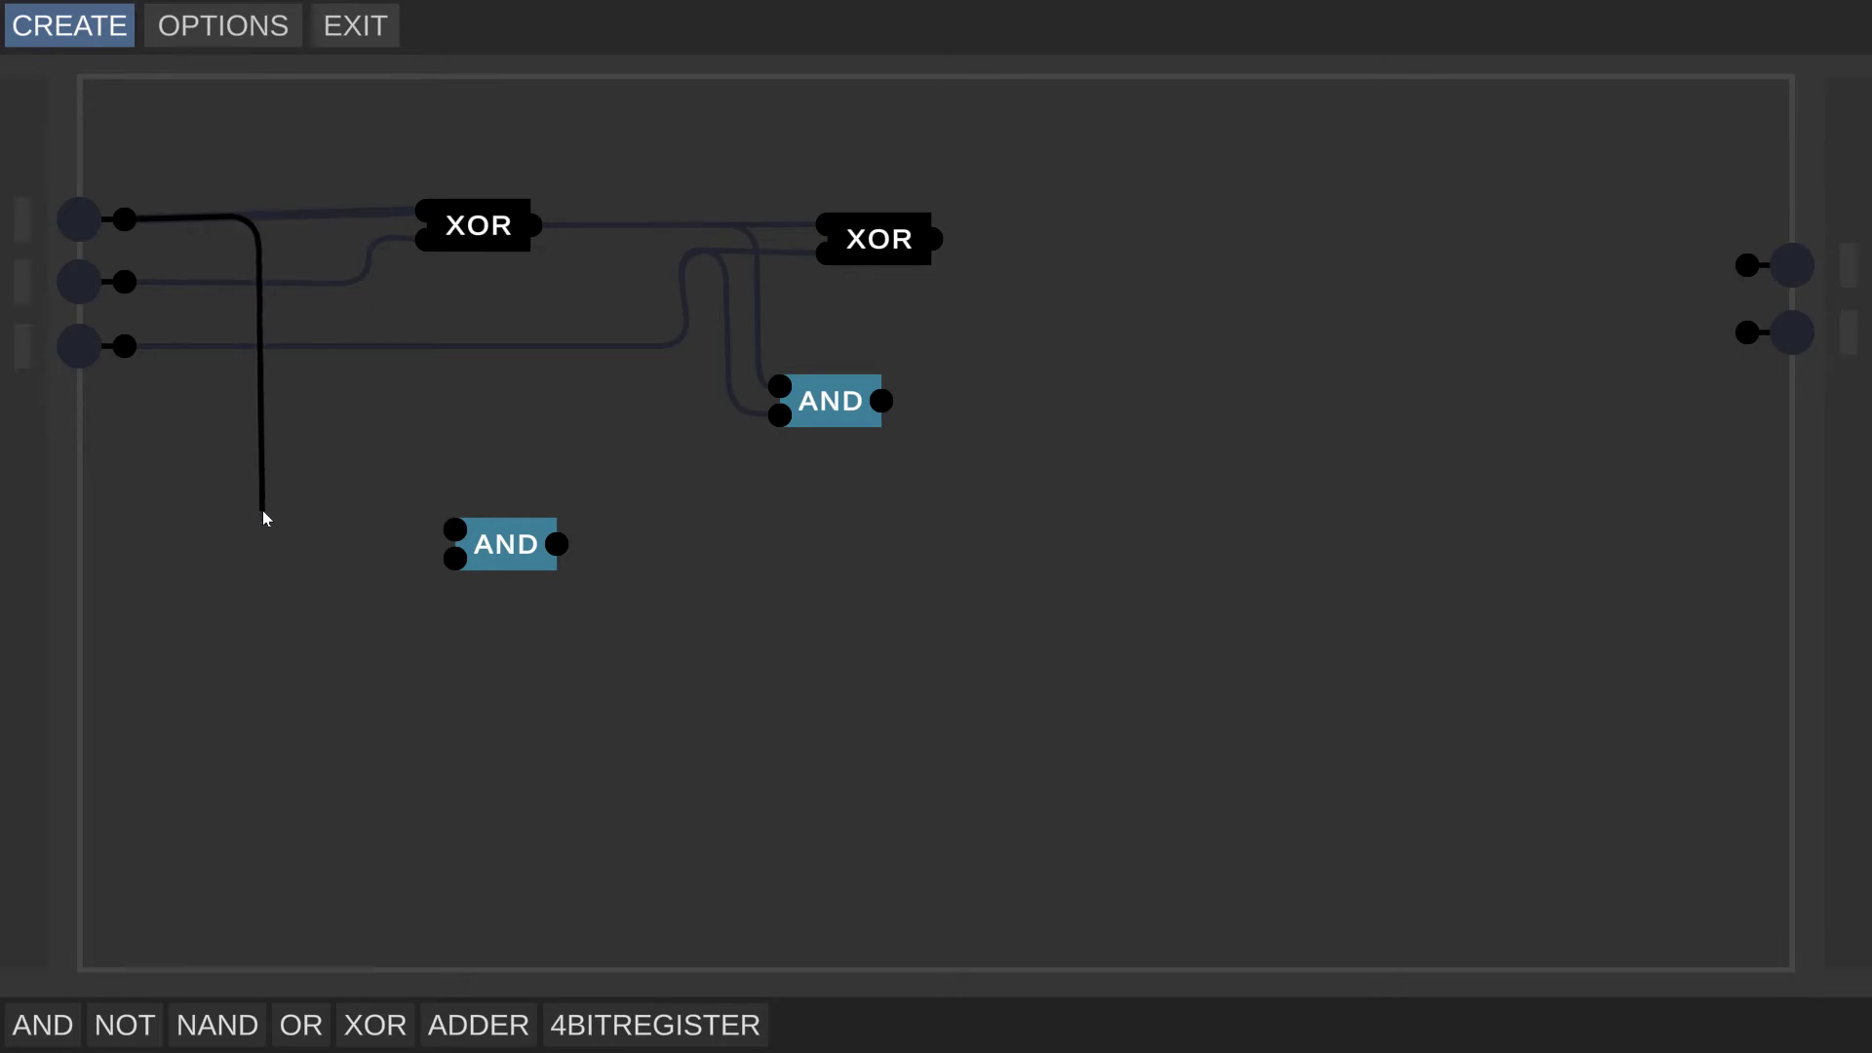
drag(265, 517, 494, 577)
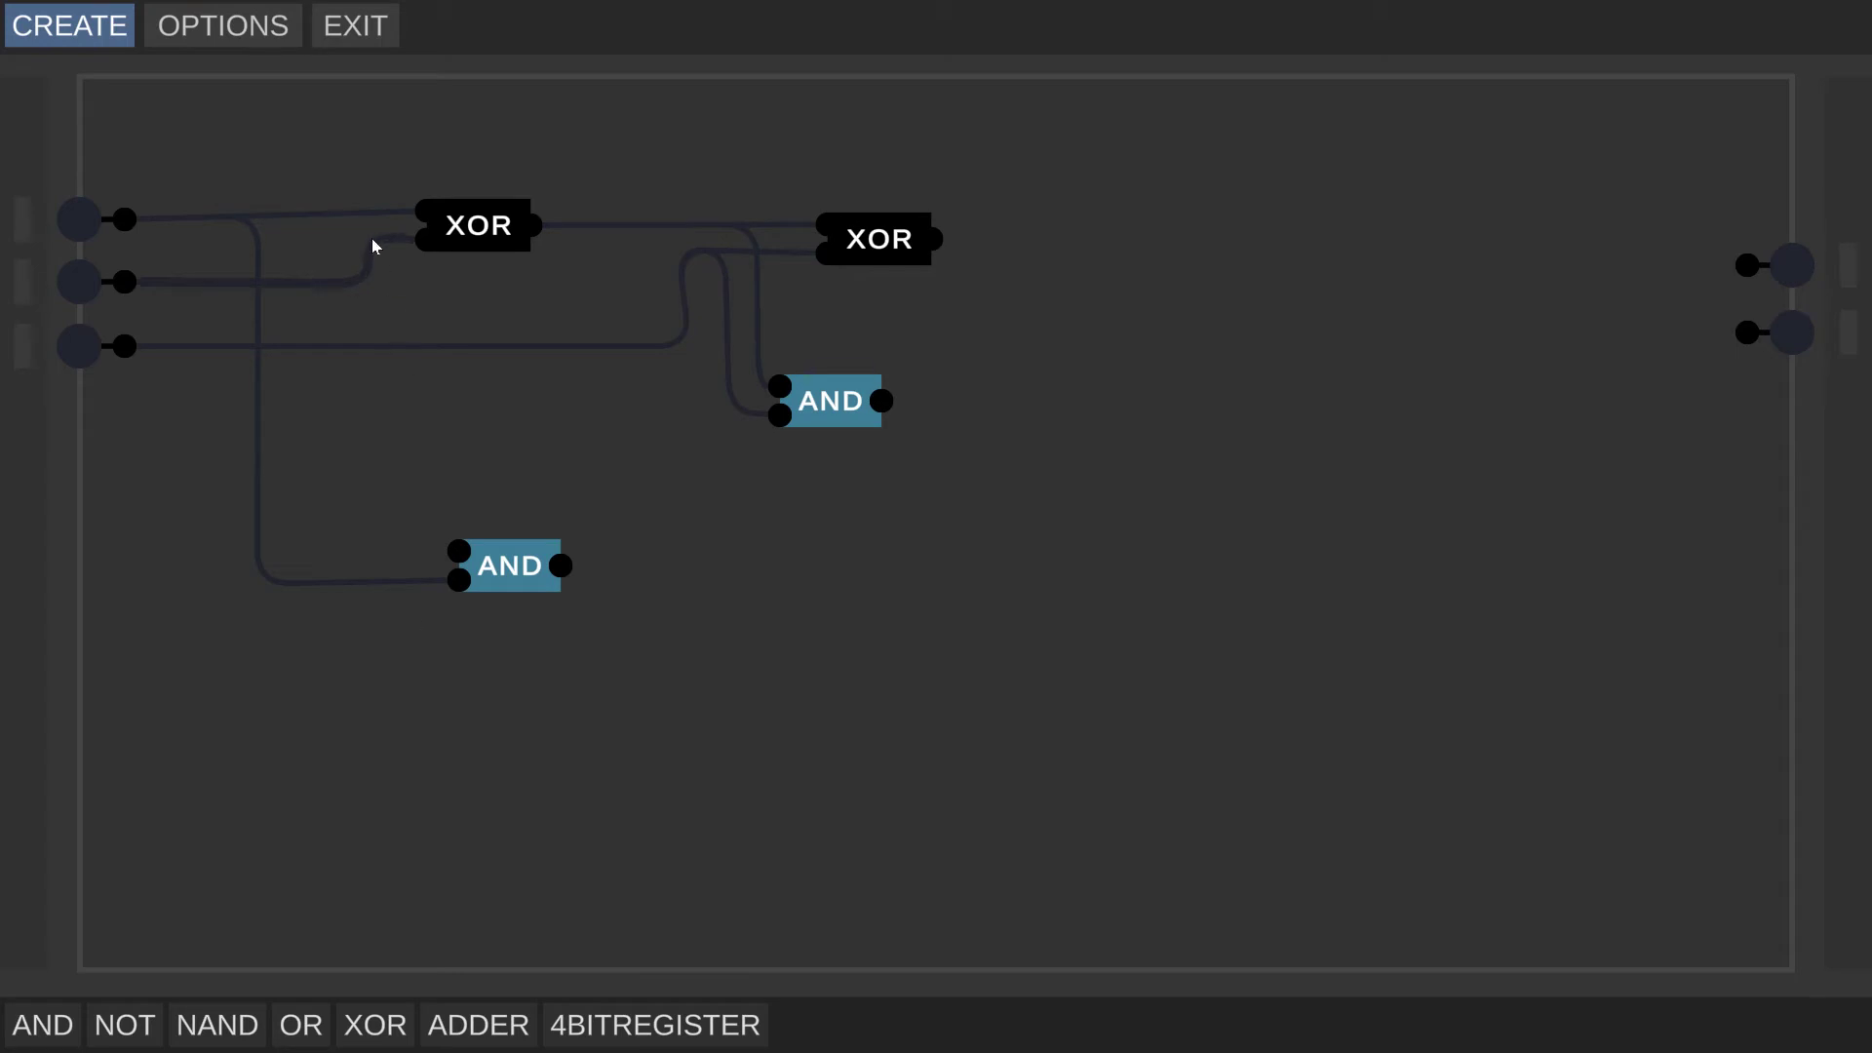
- Place an OR gate level with the upper AND gate and branch the second input to the lower AND gate's upper input
drag(1128, 212, 421, 772)
drag(296, 1024, 1321, 405)
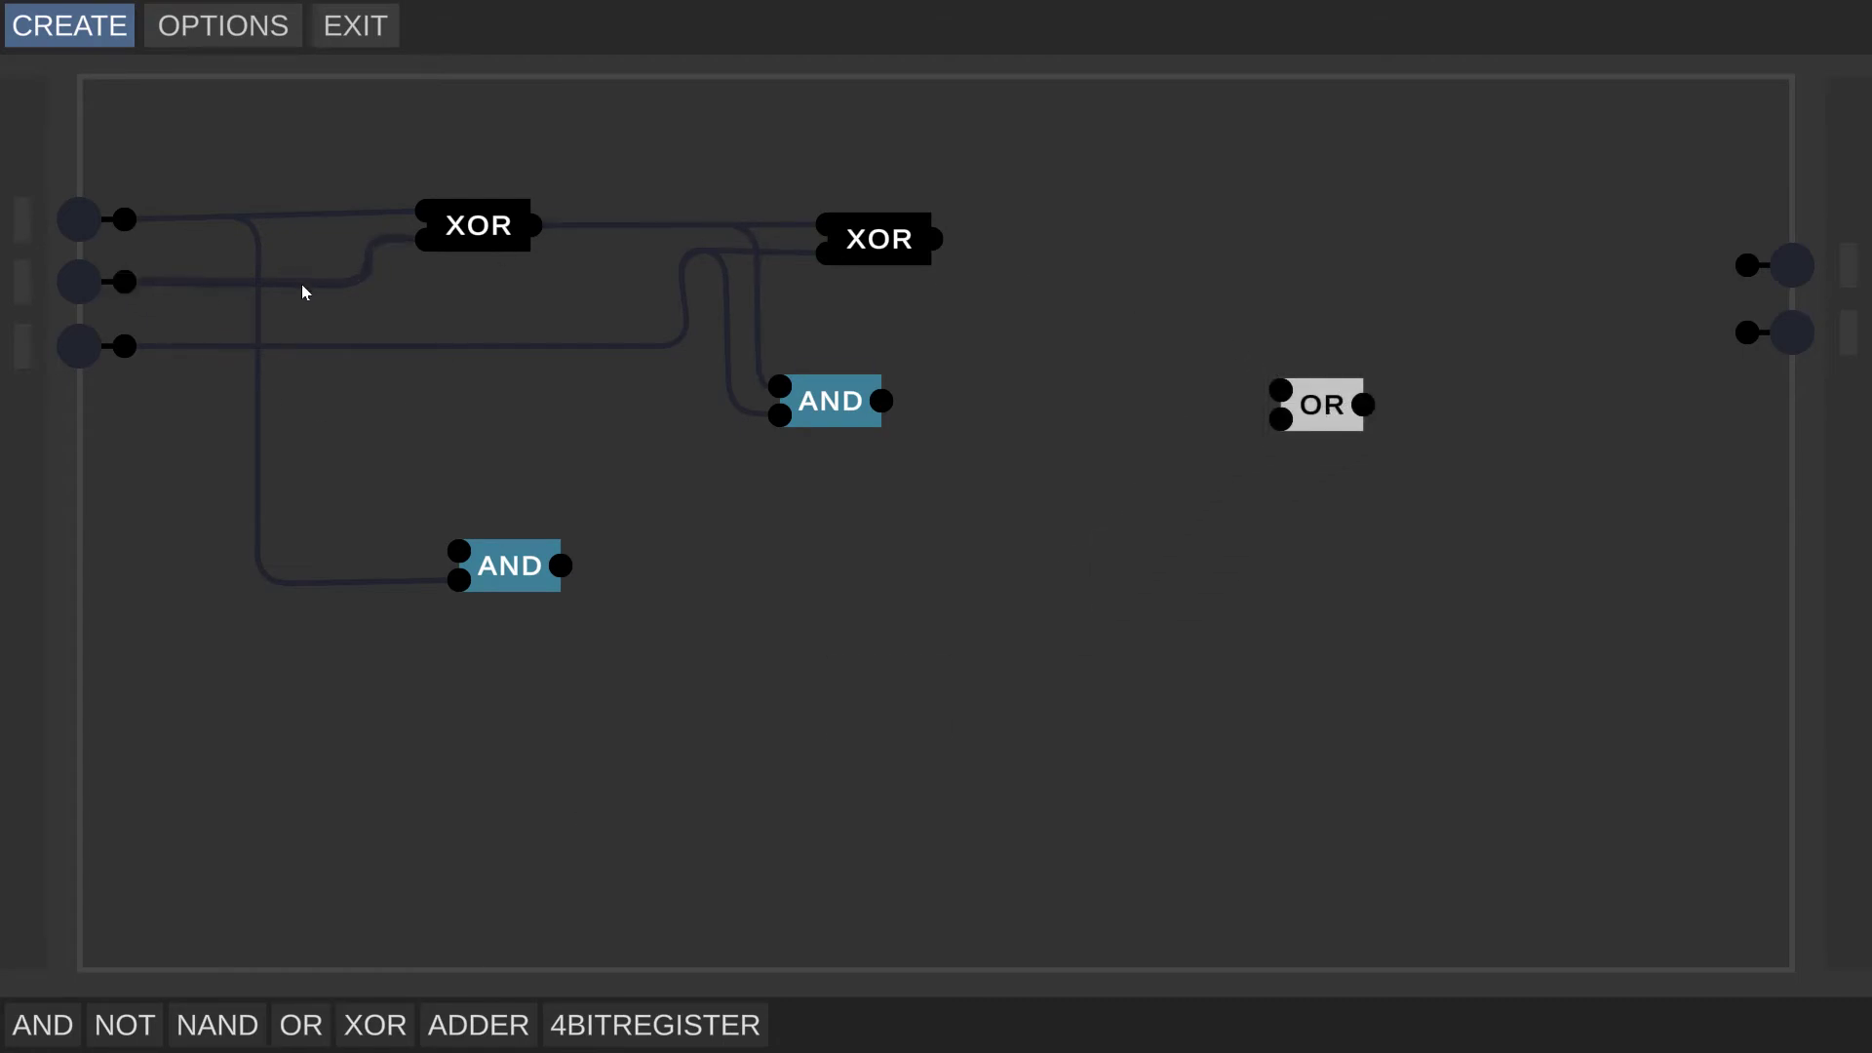
drag(304, 289, 320, 544)
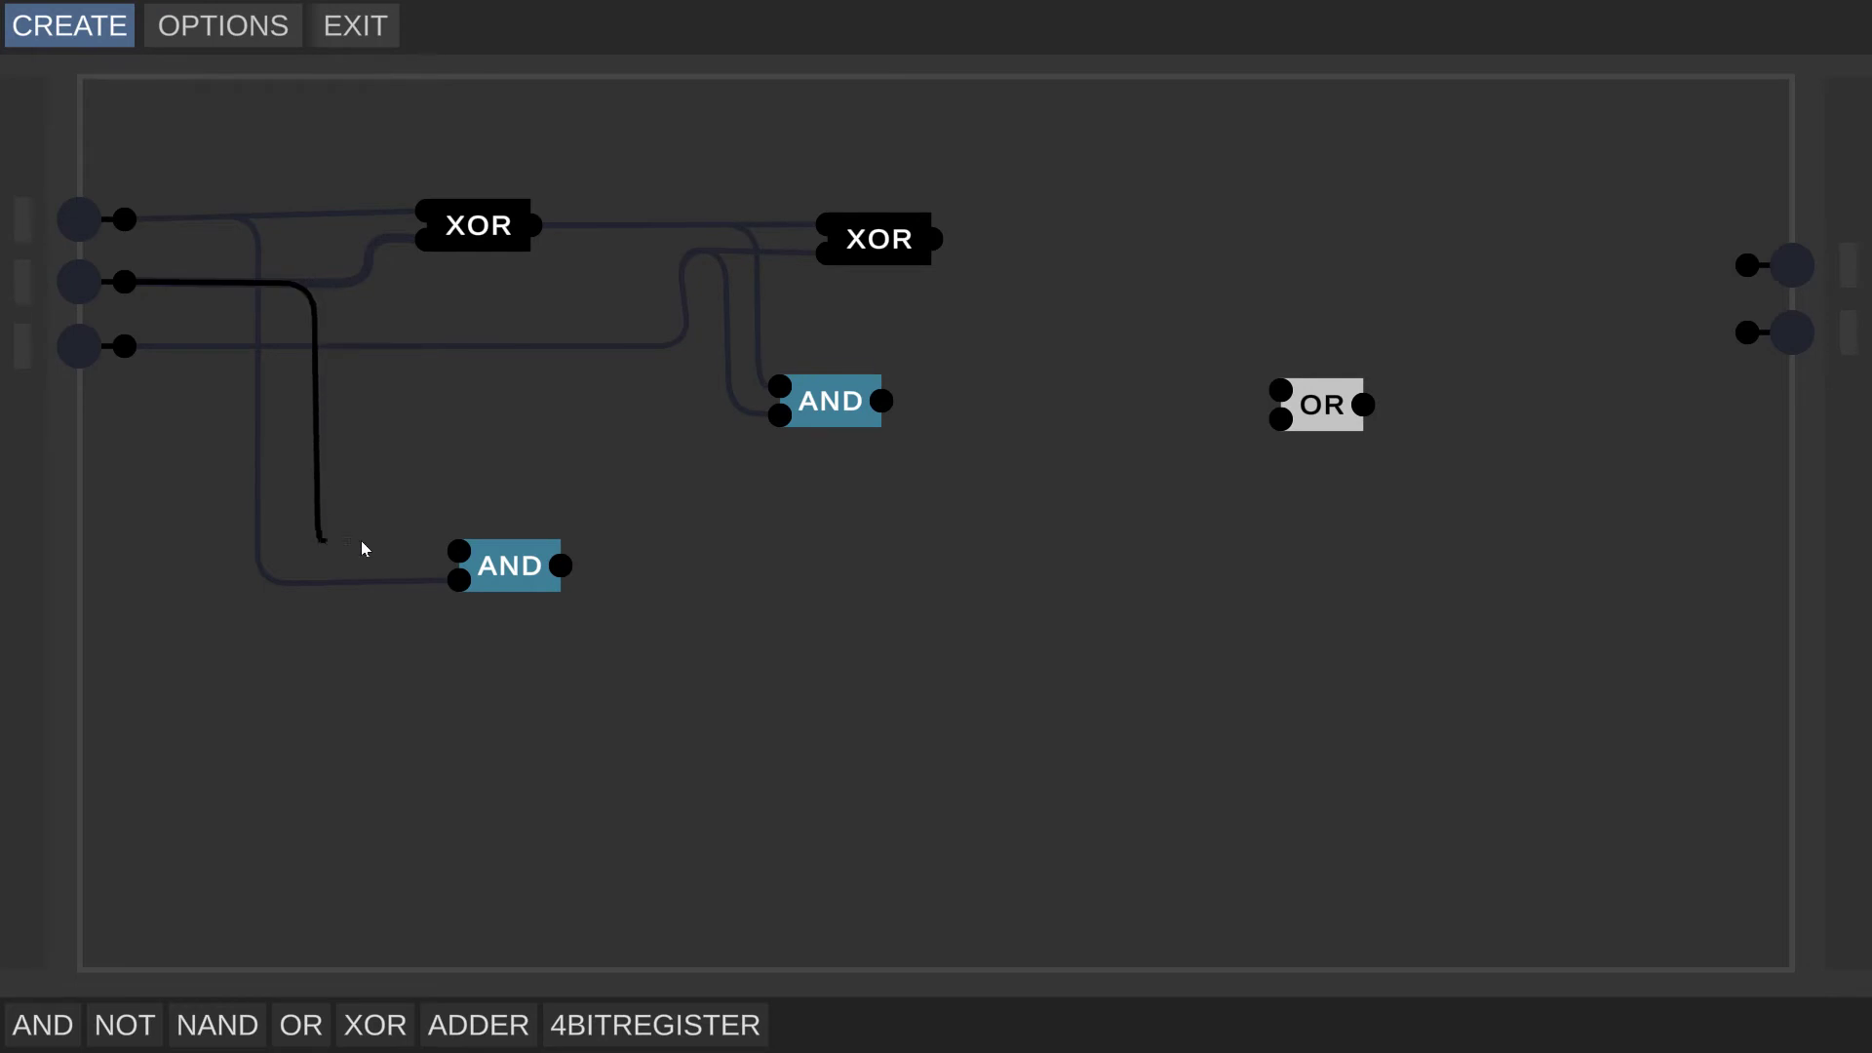
drag(453, 547, 454, 548)
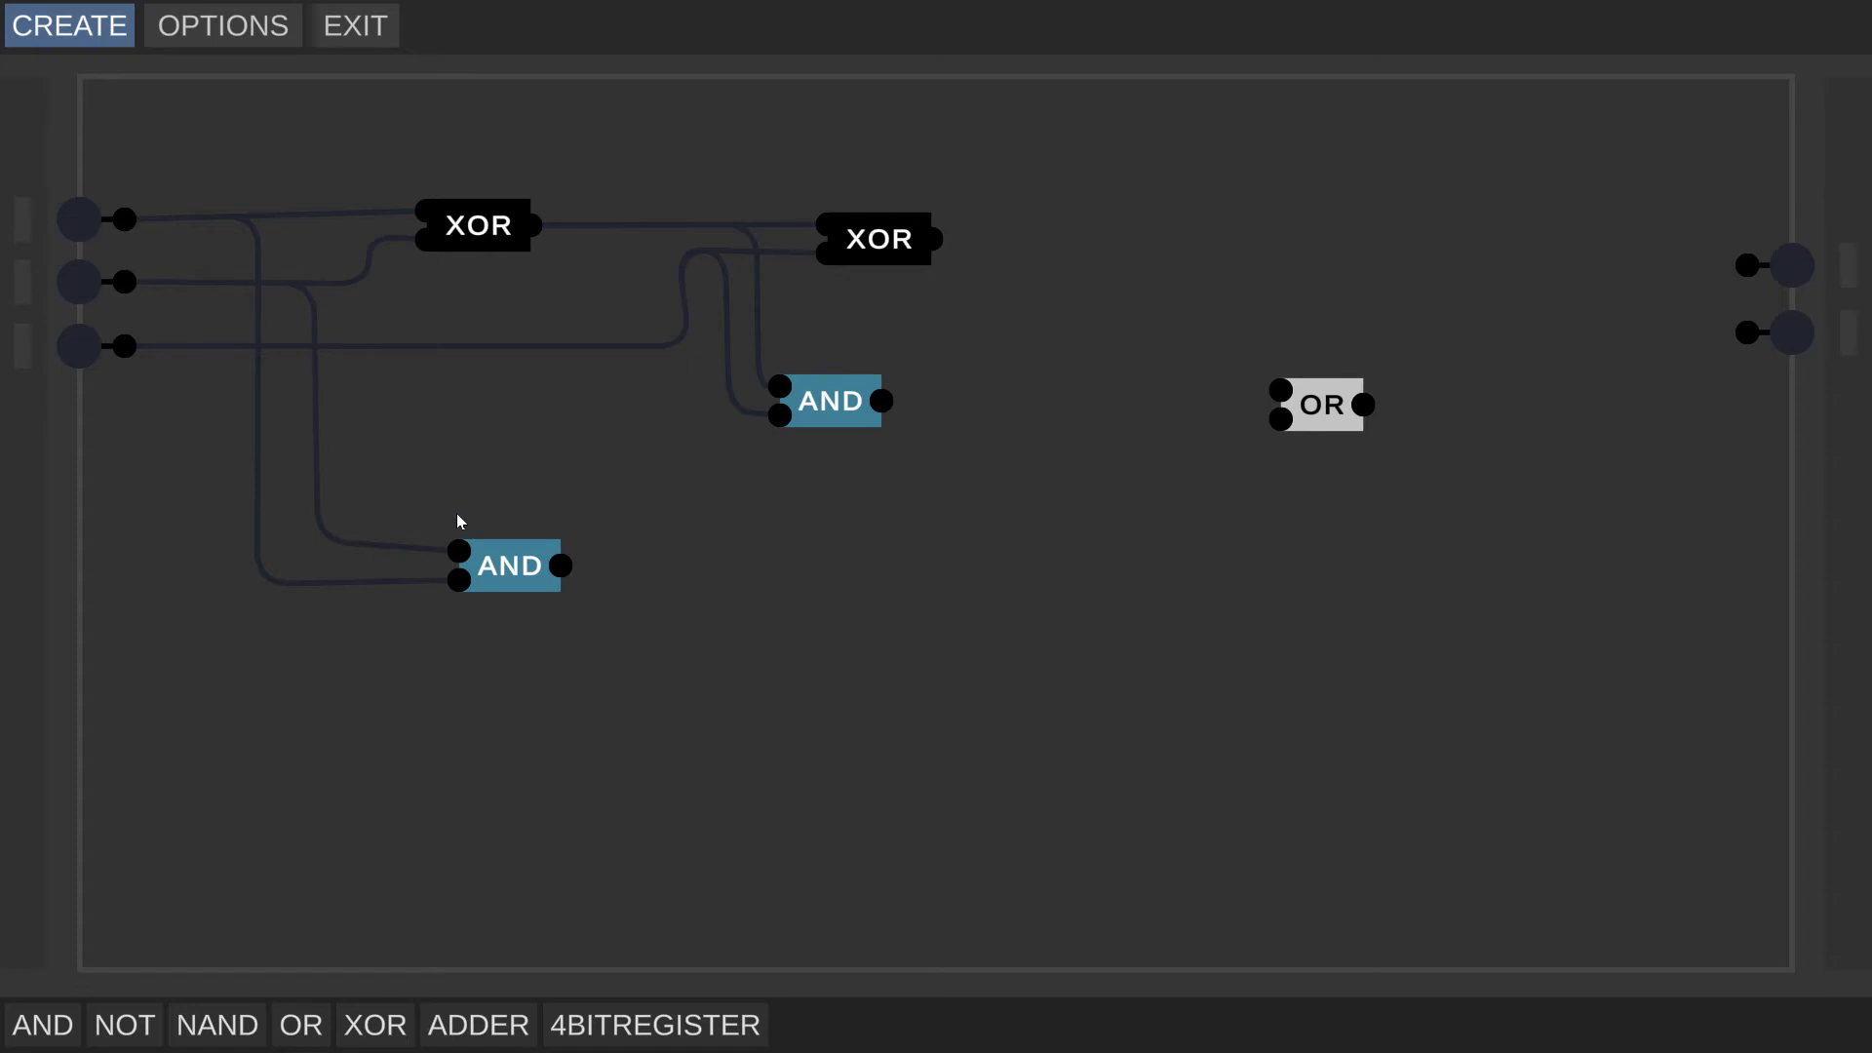
- Toggle each of the three circuit inputs on and off in turn to check the wiring
click(74, 336)
click(74, 335)
click(79, 275)
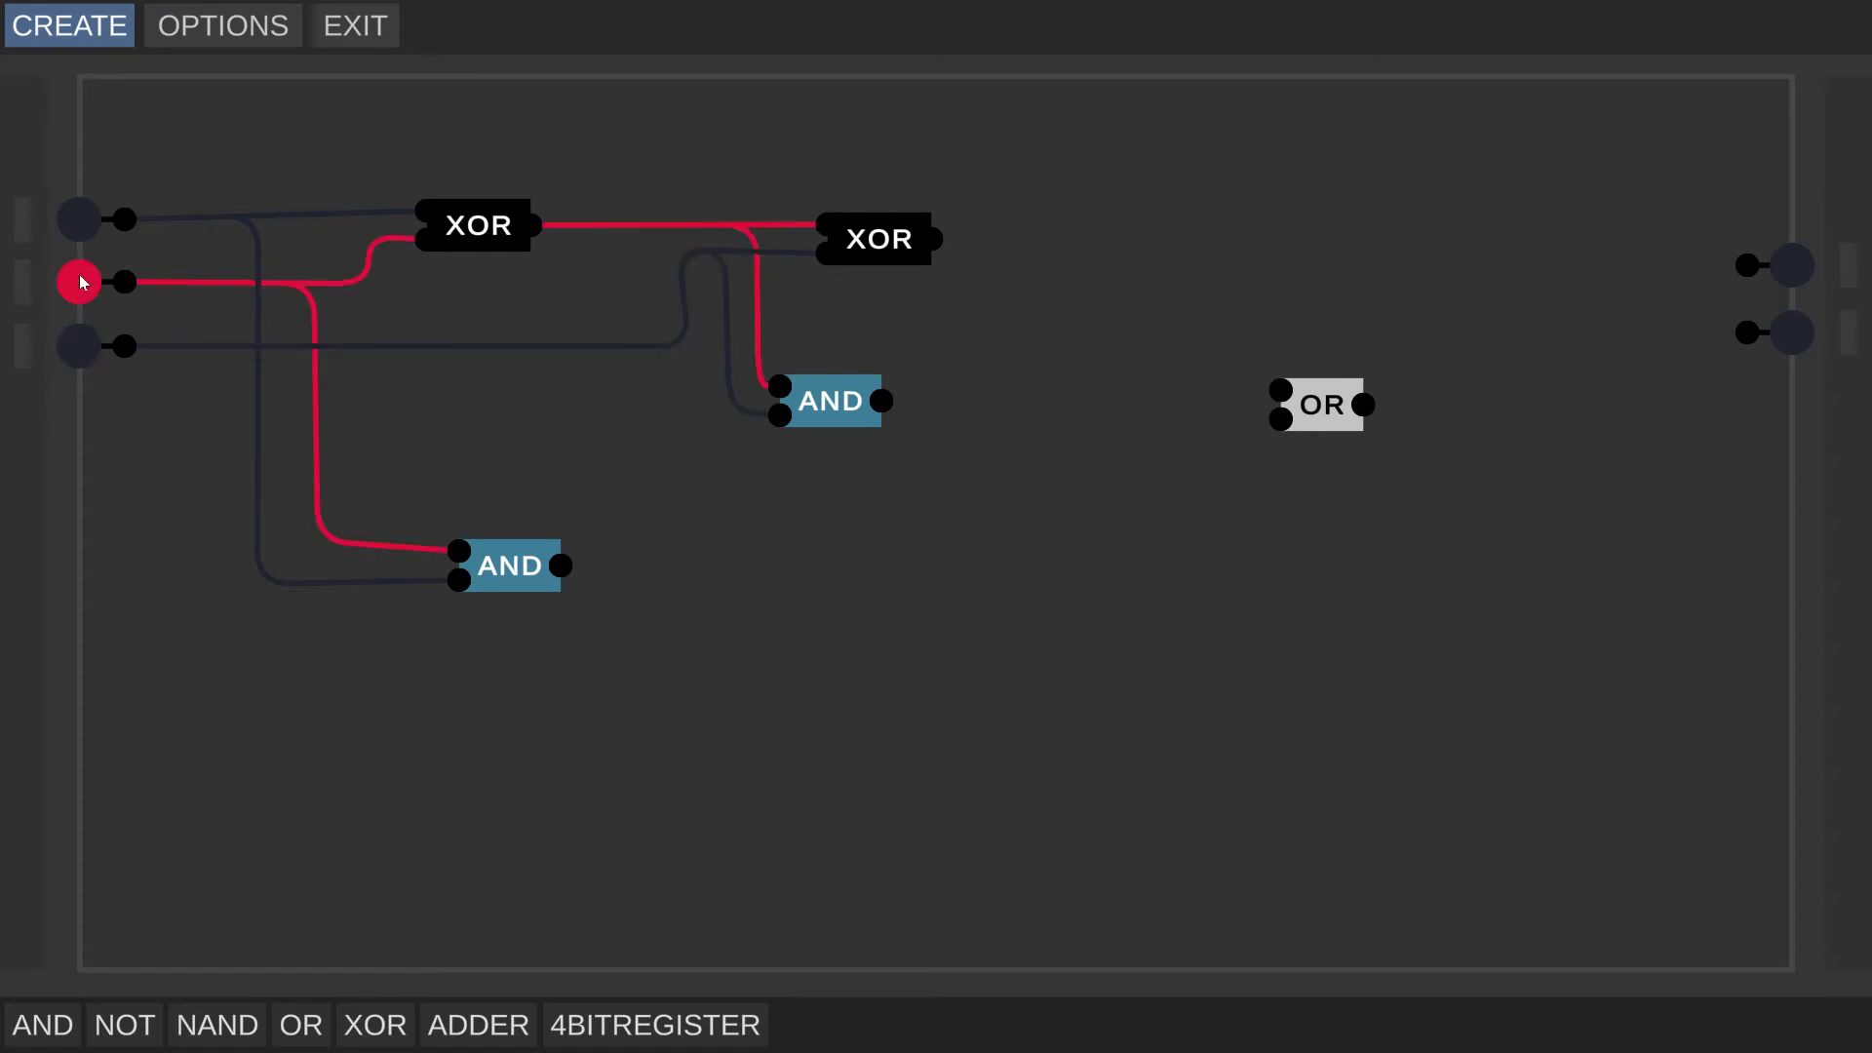
click(78, 271)
click(76, 218)
click(76, 220)
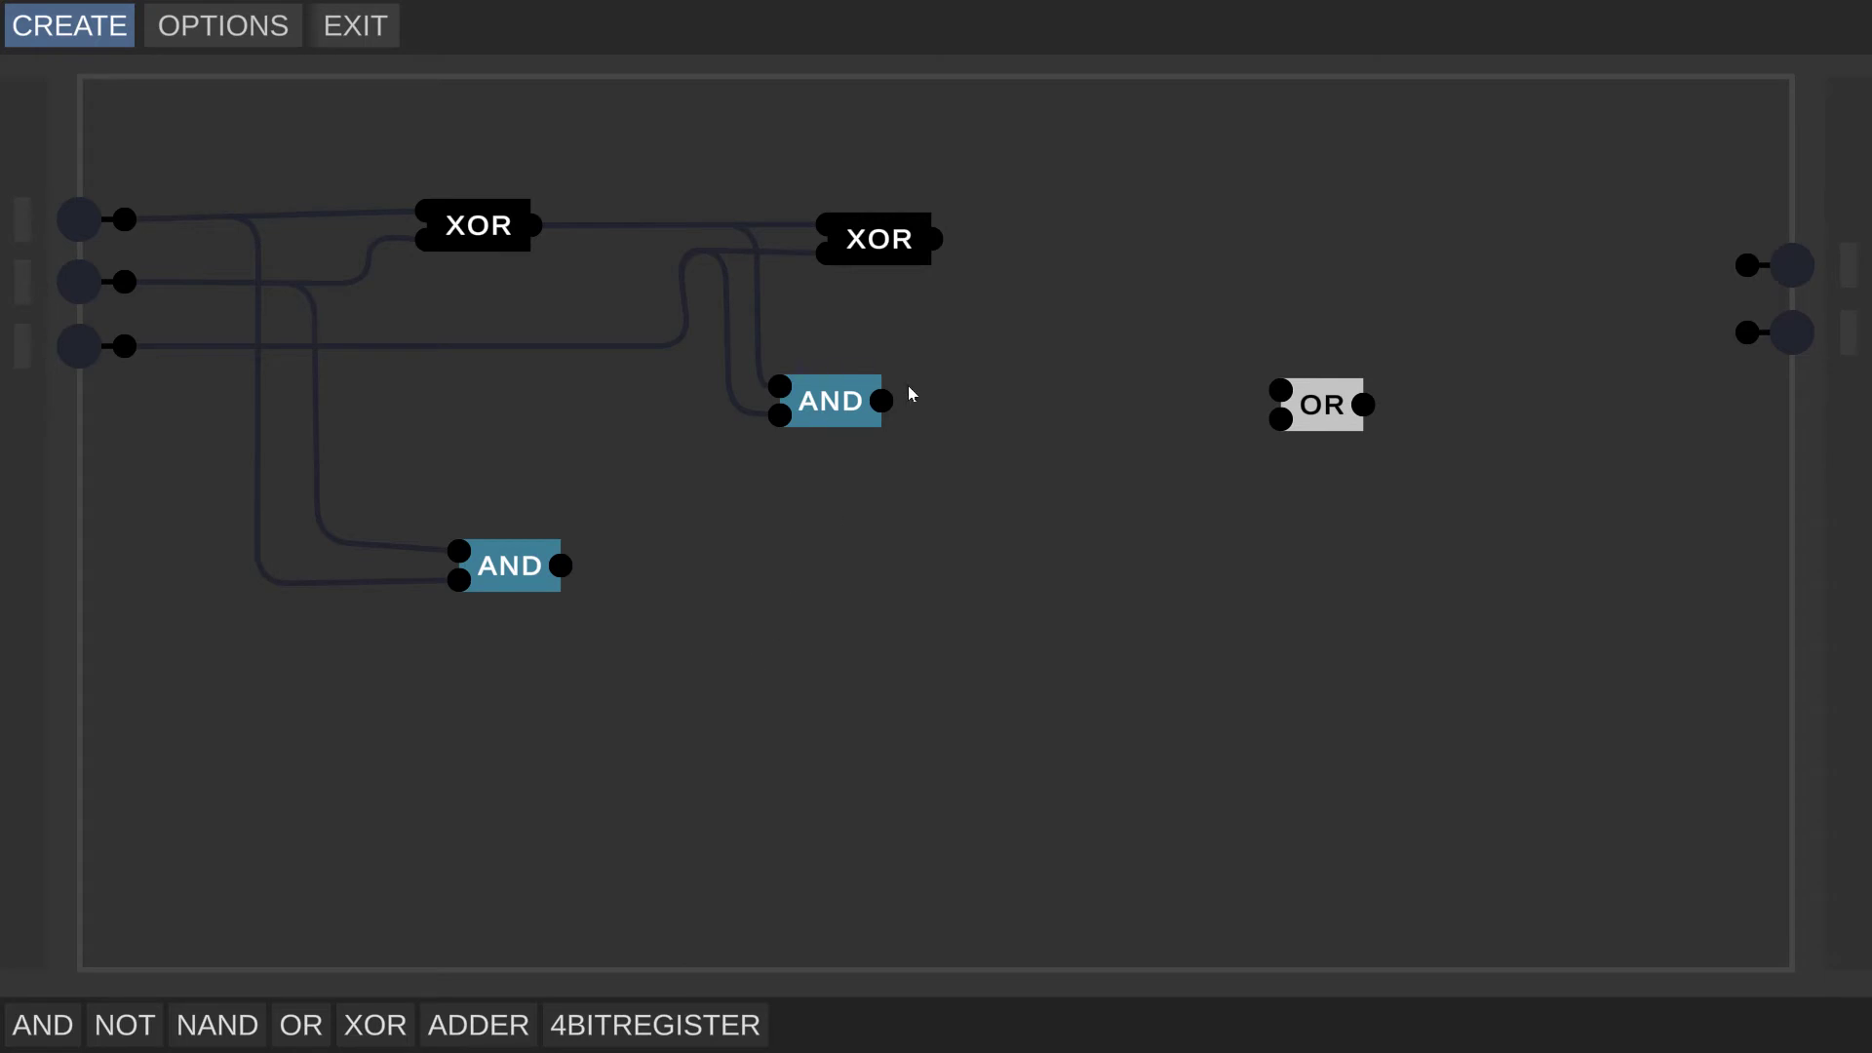
- Wire both AND gate outputs into the OR gate and the OR gate's output to the carry output
drag(881, 401, 1280, 391)
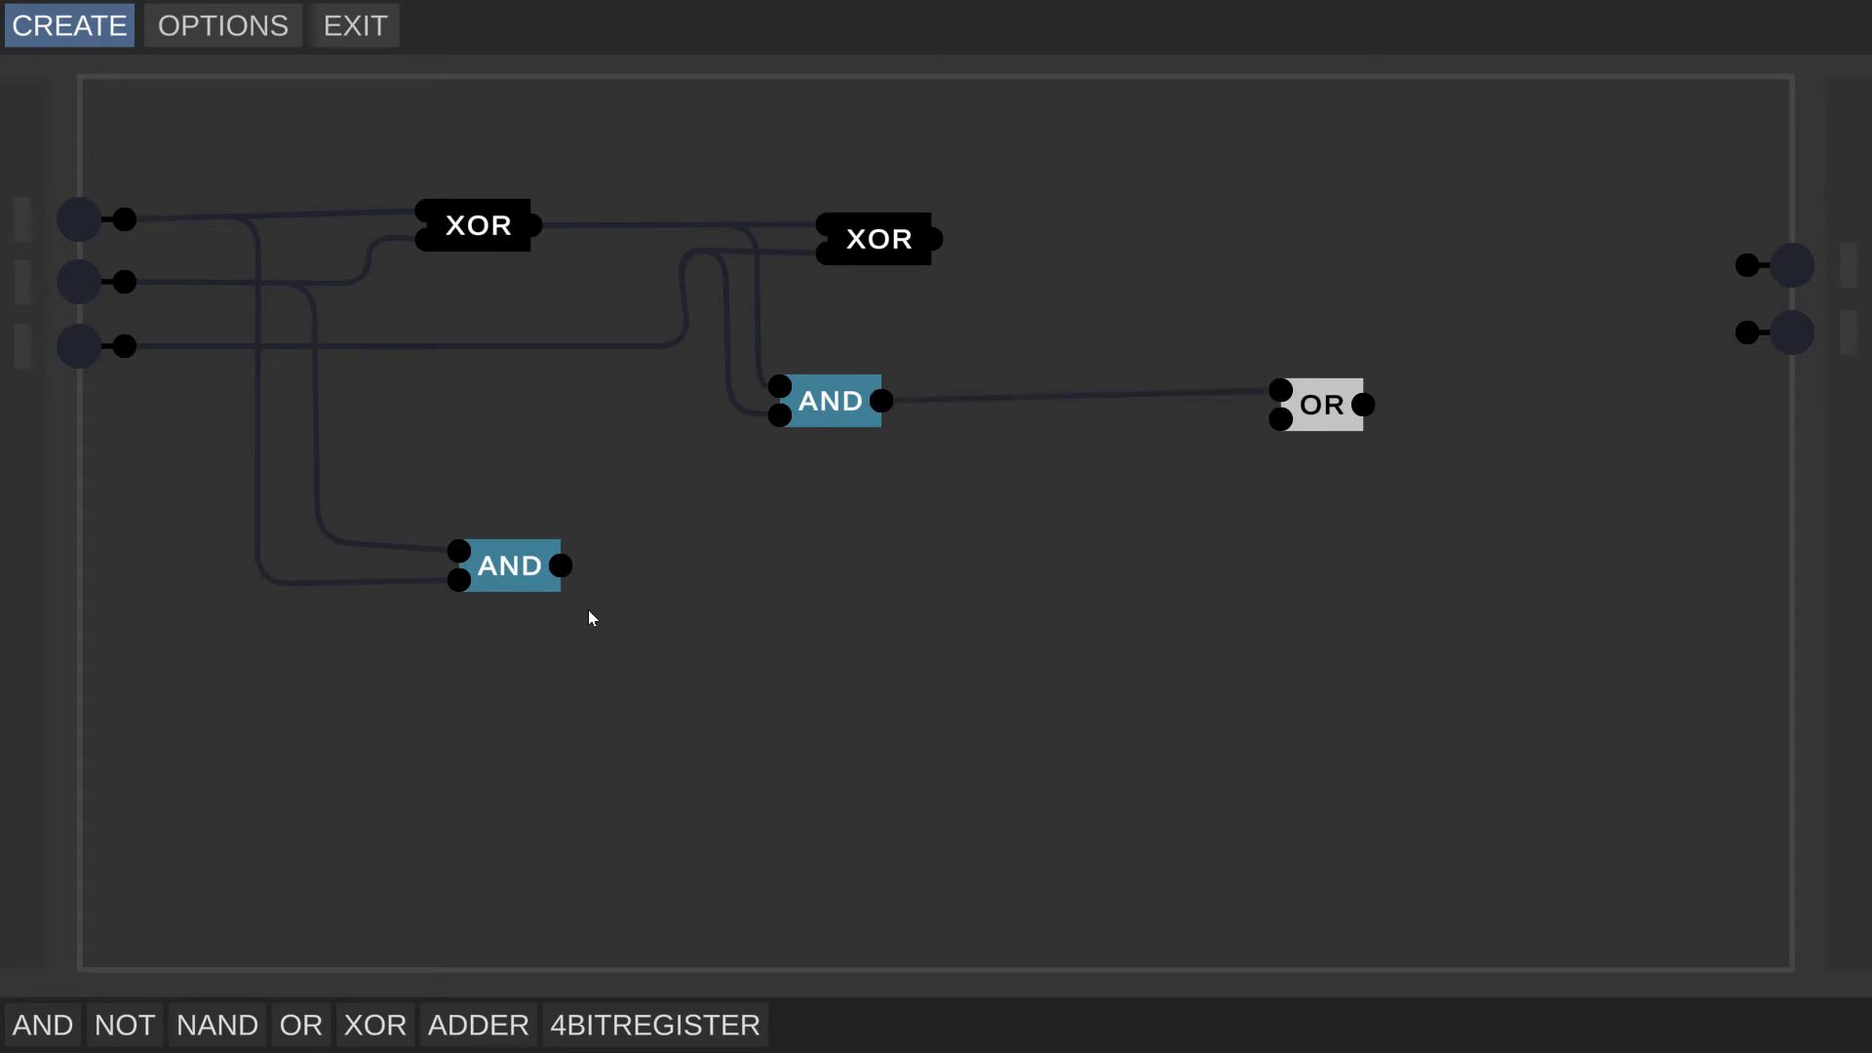
drag(561, 566, 1333, 421)
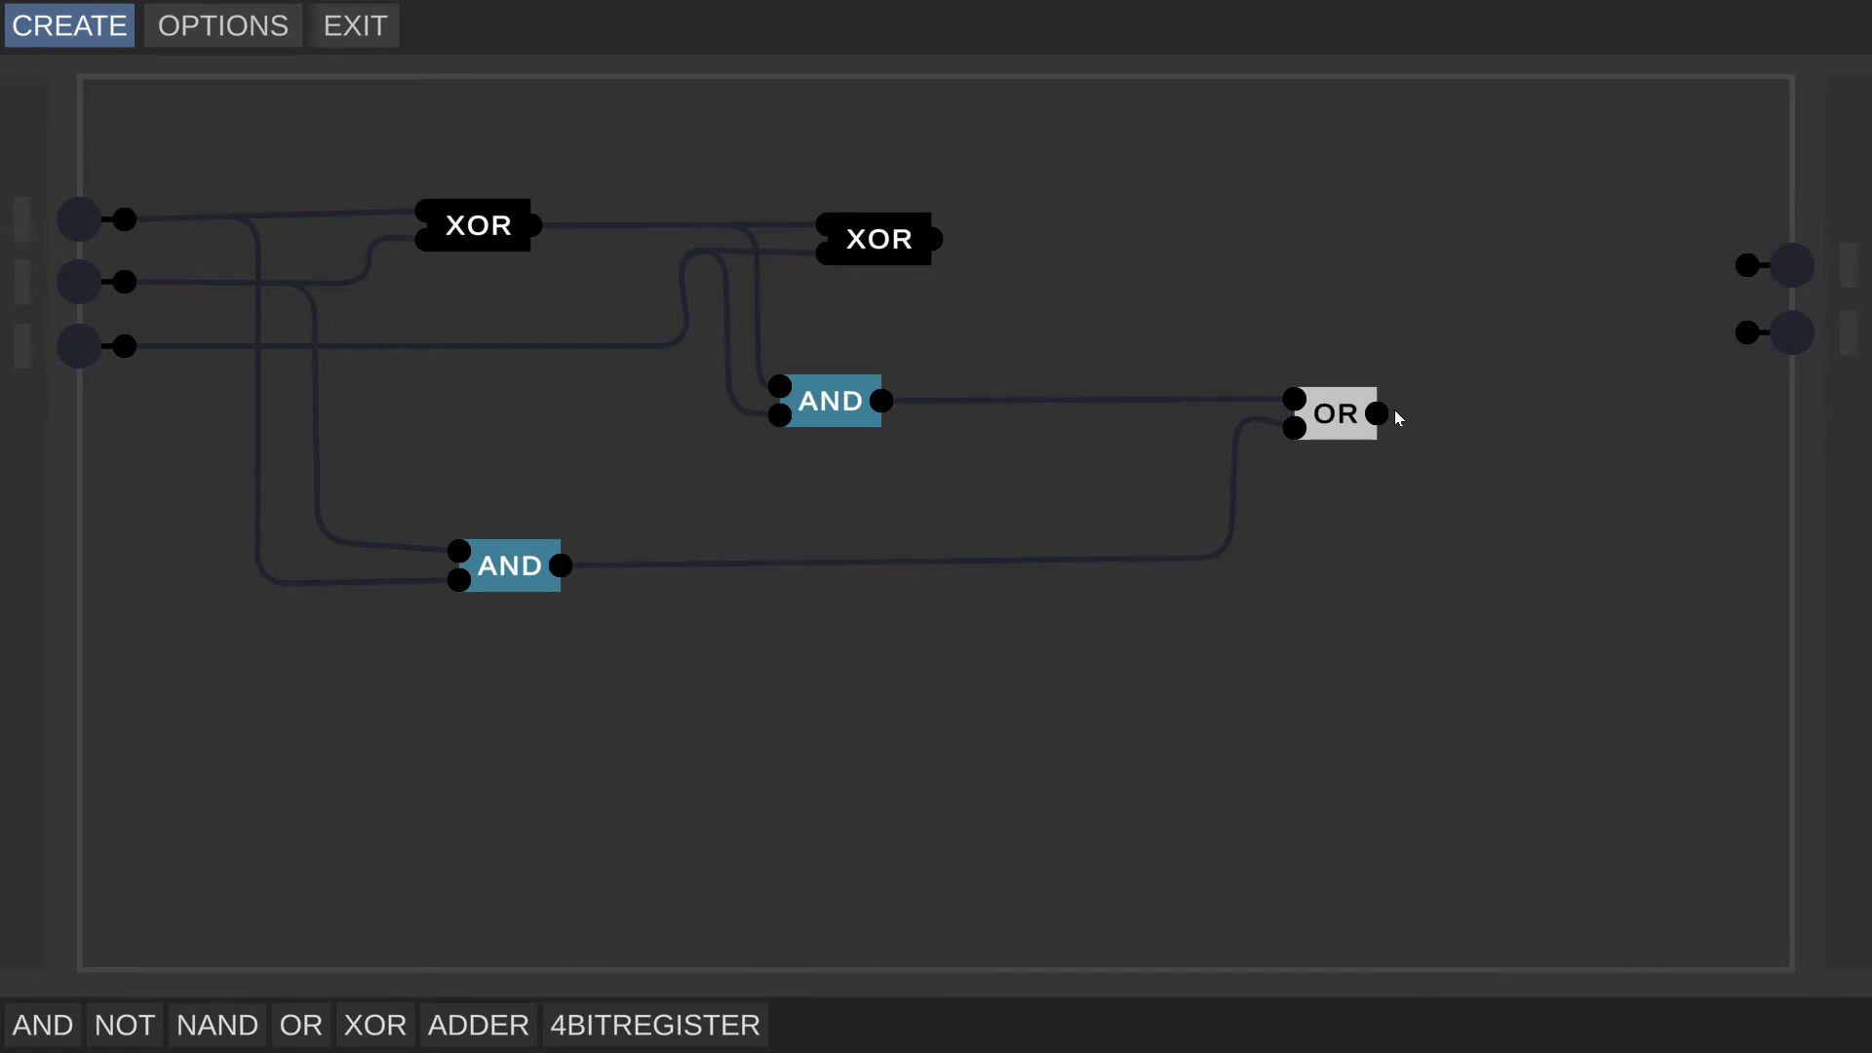
drag(1381, 415, 1693, 413)
drag(1690, 343, 1747, 333)
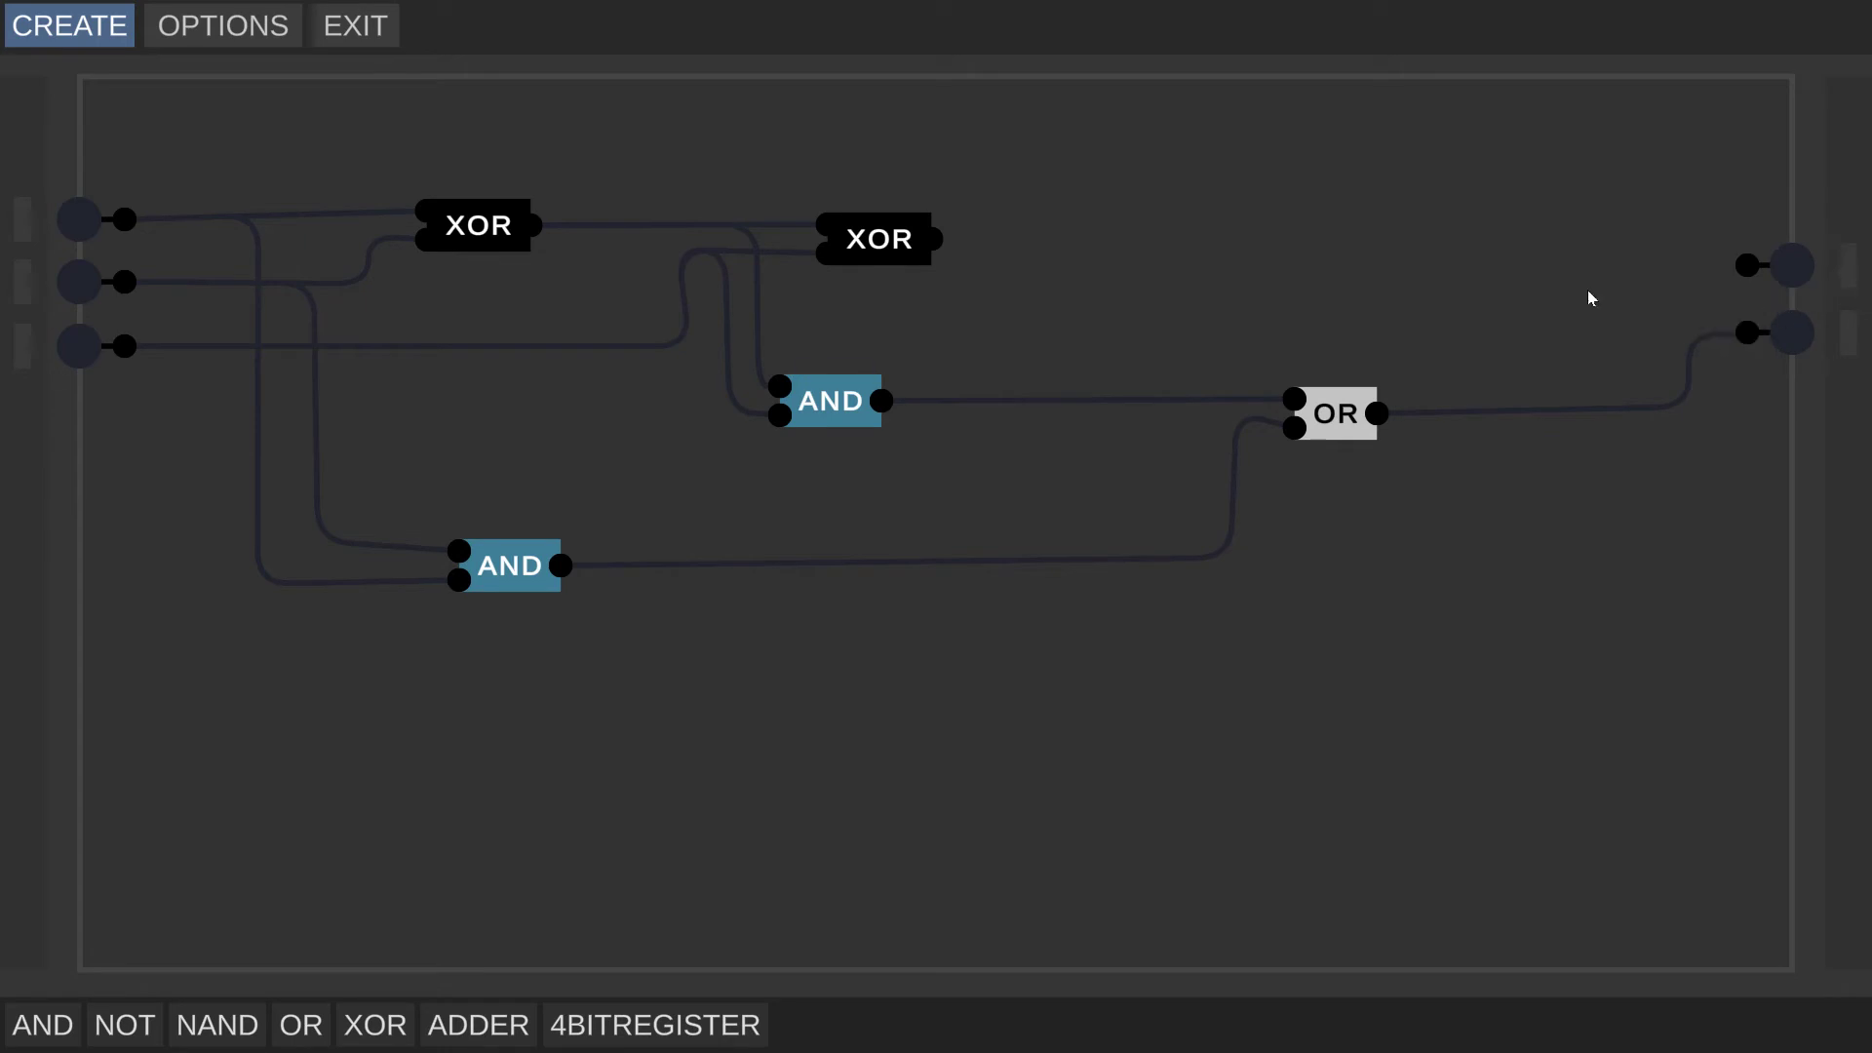
- Wire the second XOR gate's output to the Sum output and delete the stray third circuit output
drag(936, 239, 1858, 294)
click(1825, 475)
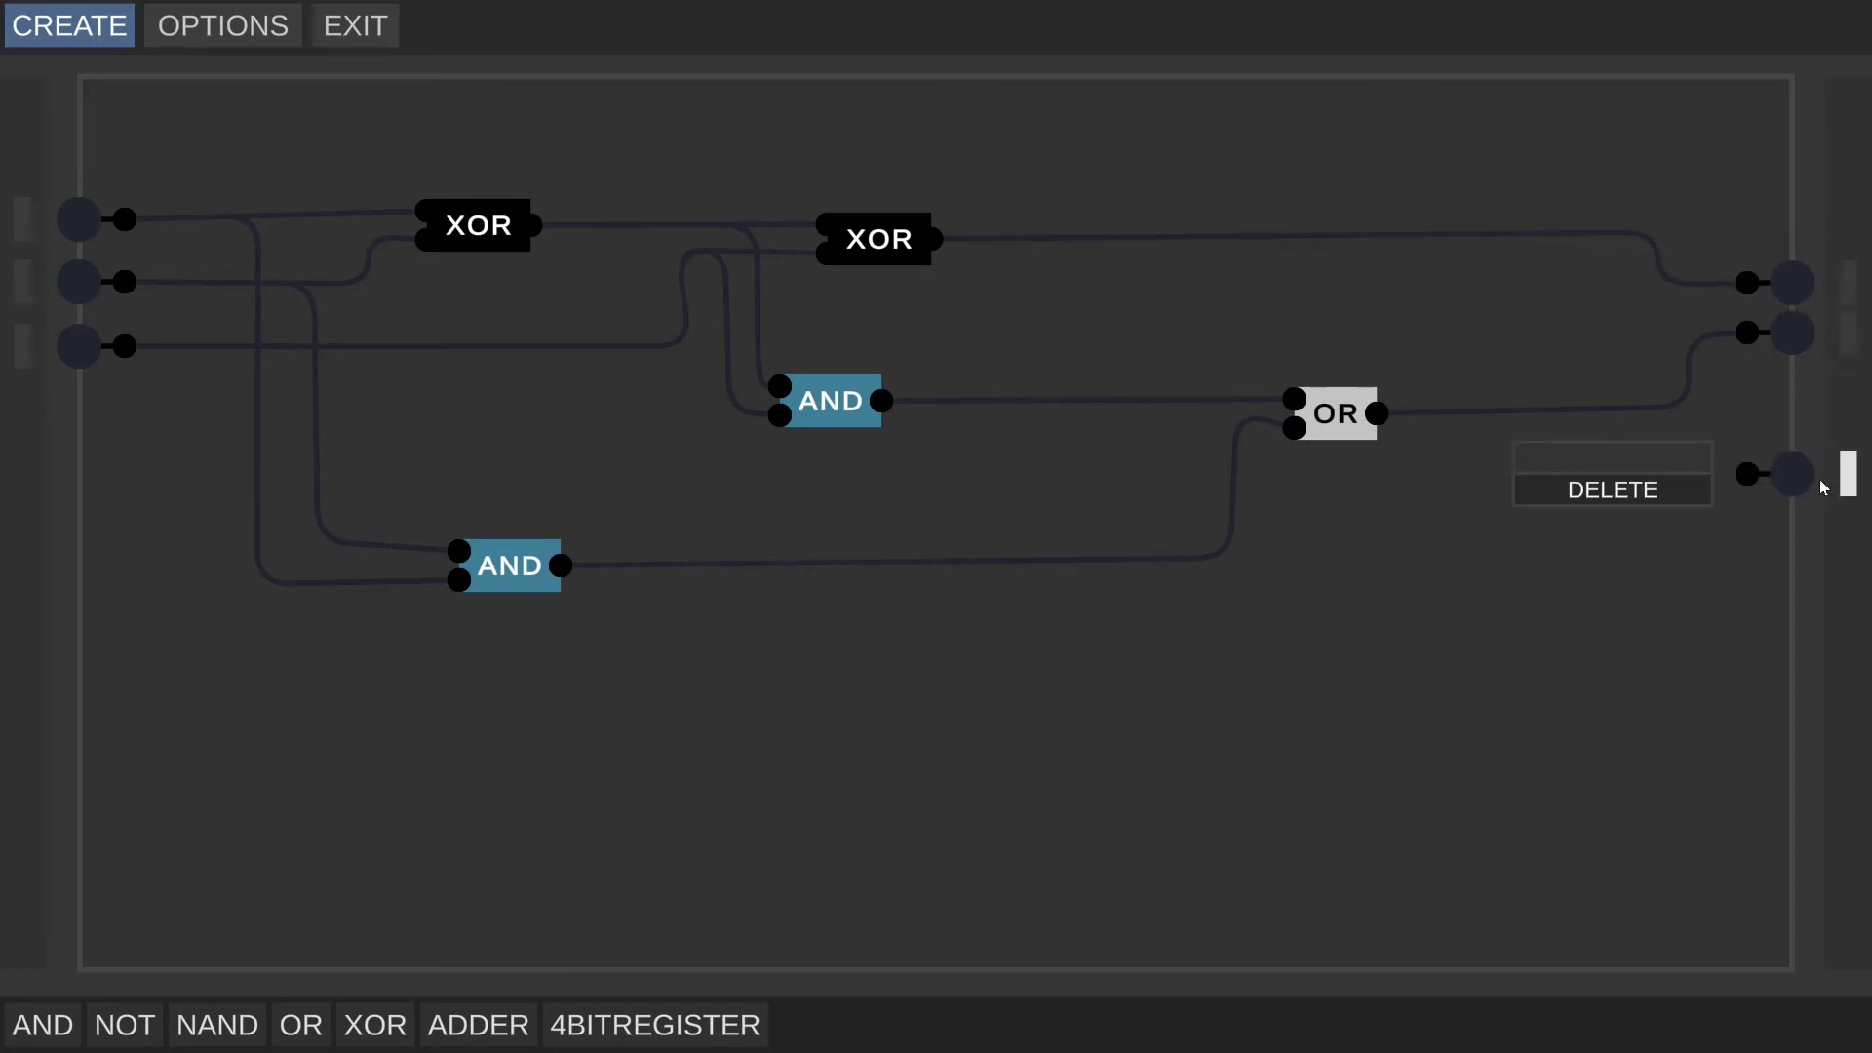
click(1644, 496)
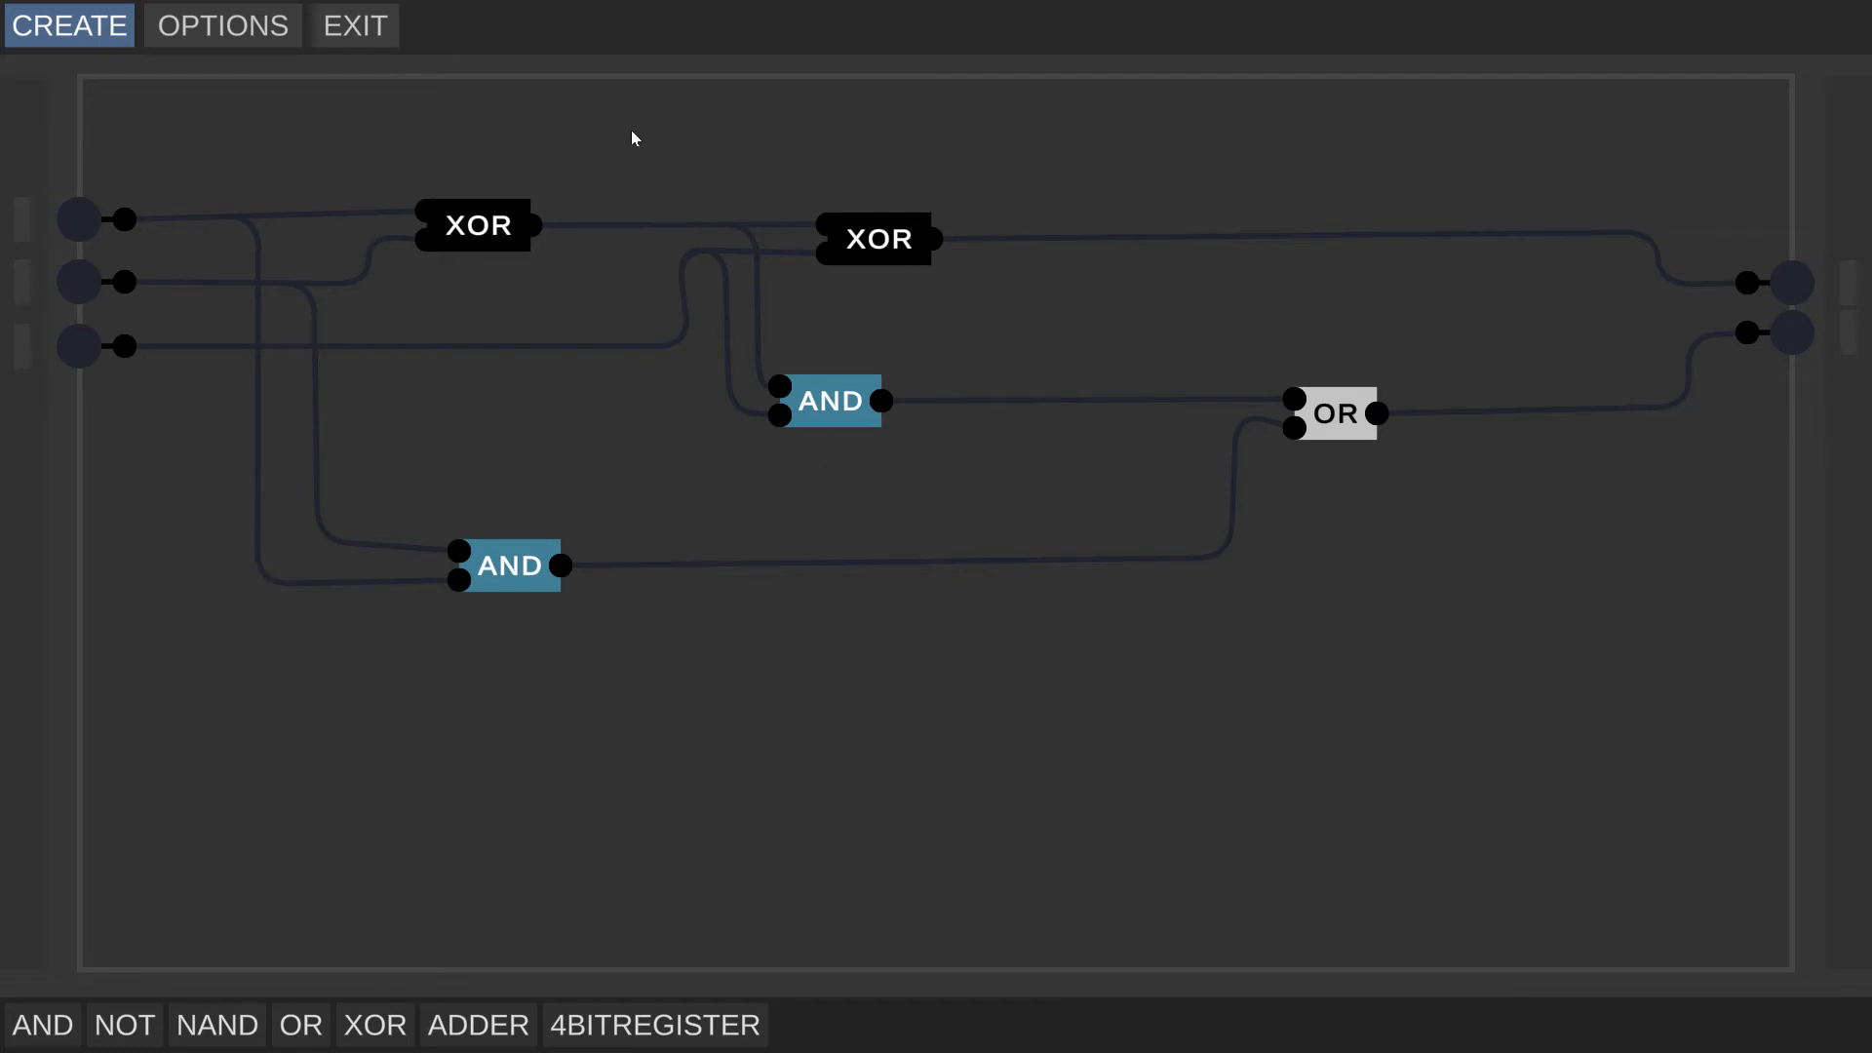
drag(400, 113, 1515, 735)
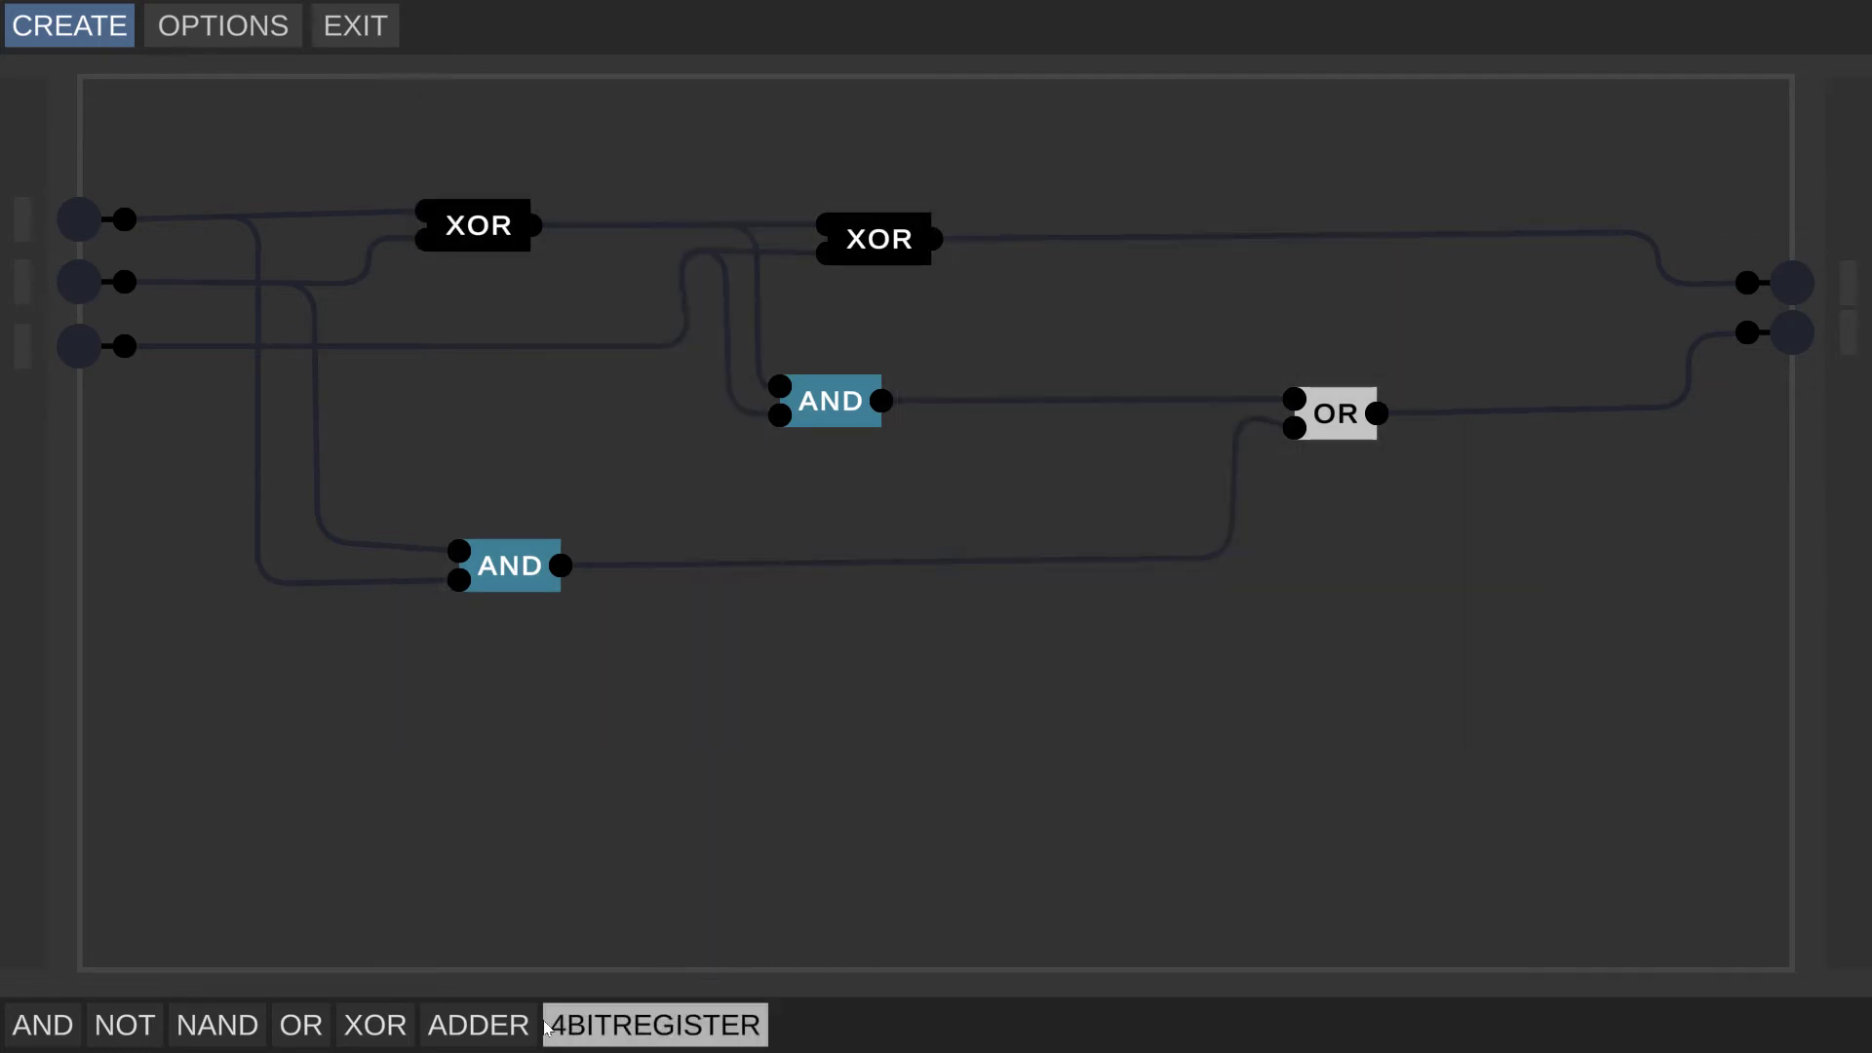
drag(478, 1025, 1136, 682)
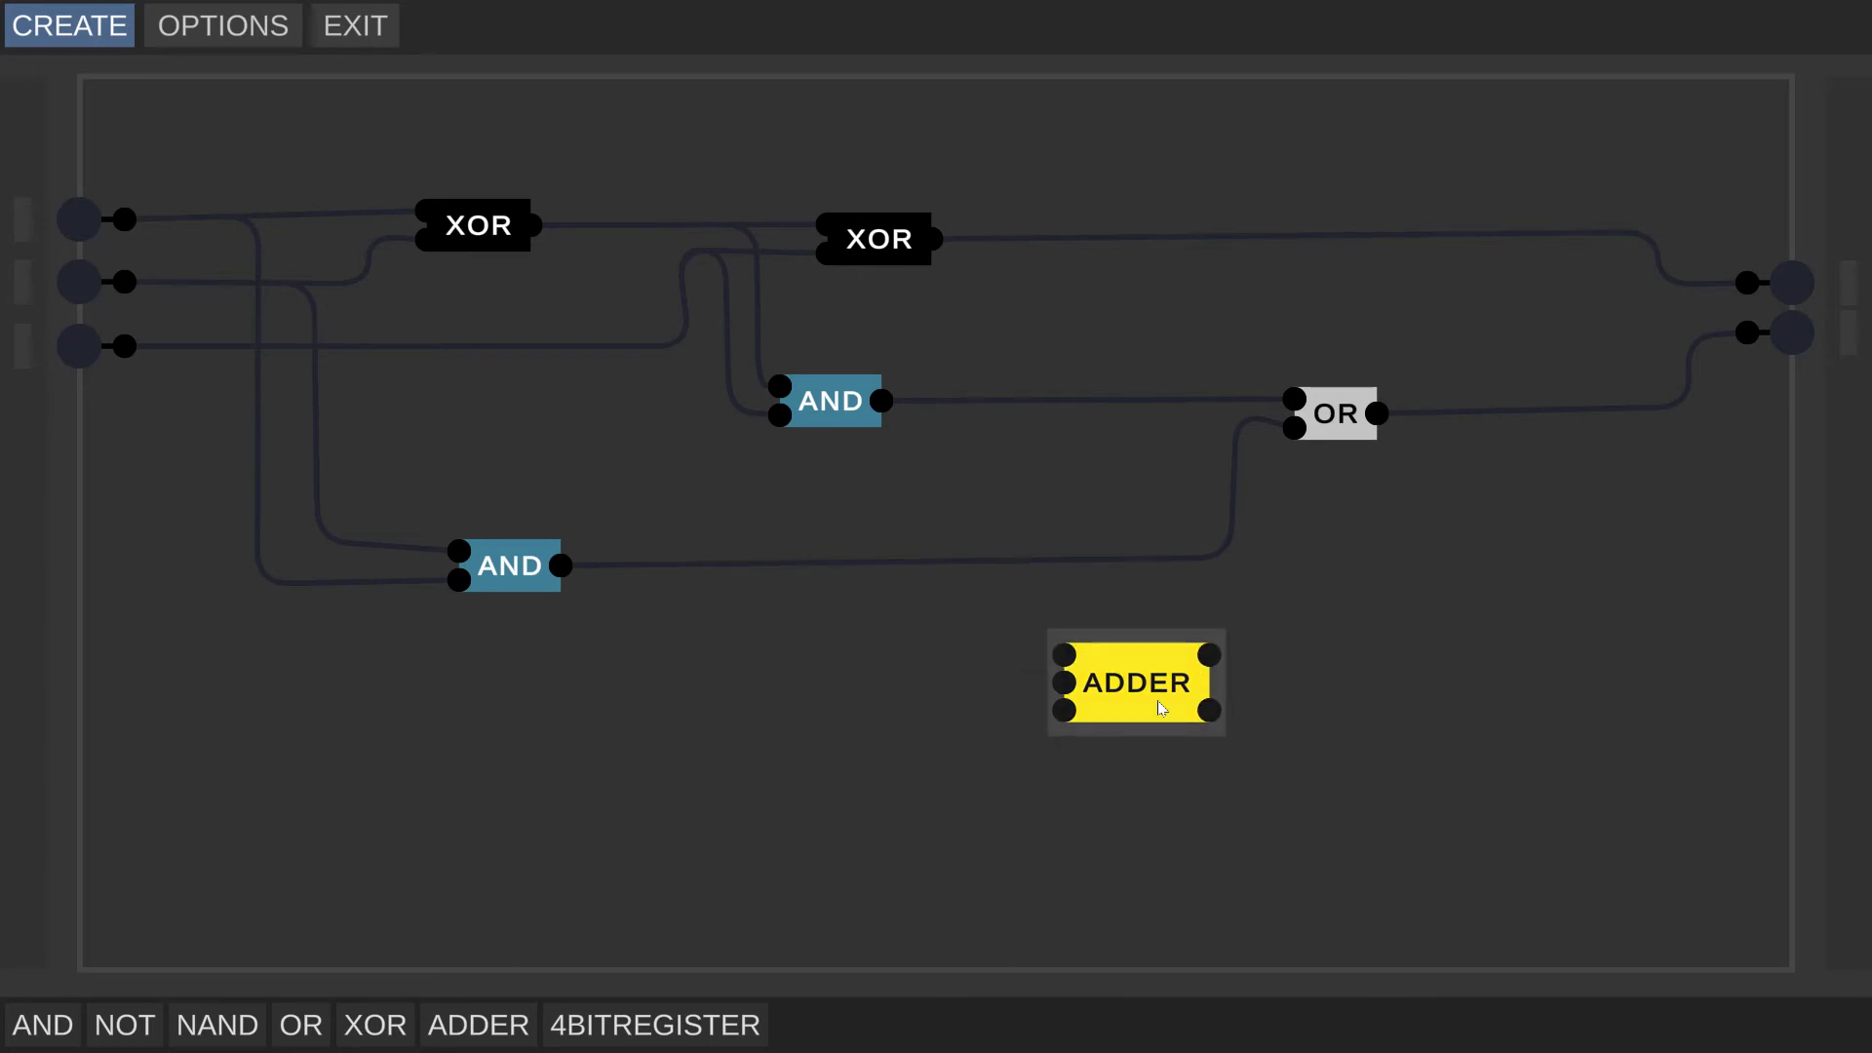
key(Delete)
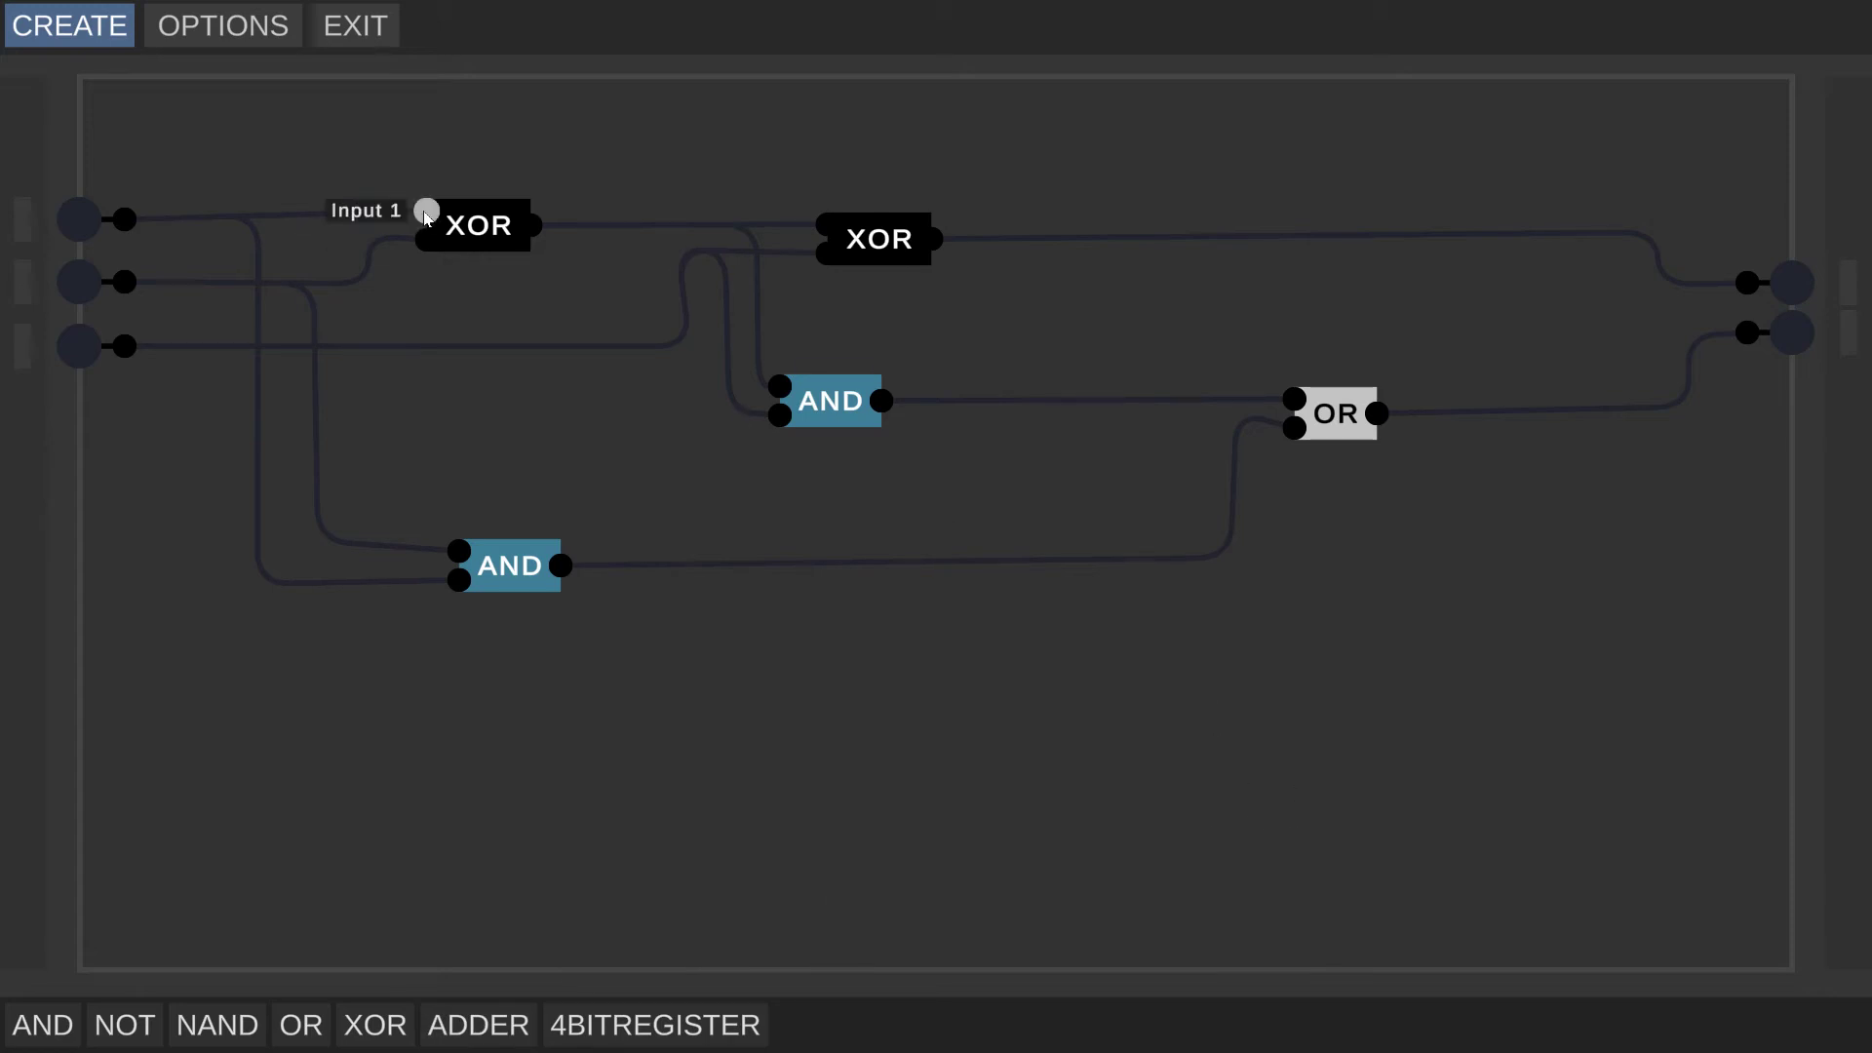
drag(431, 166, 1009, 314)
click(1009, 322)
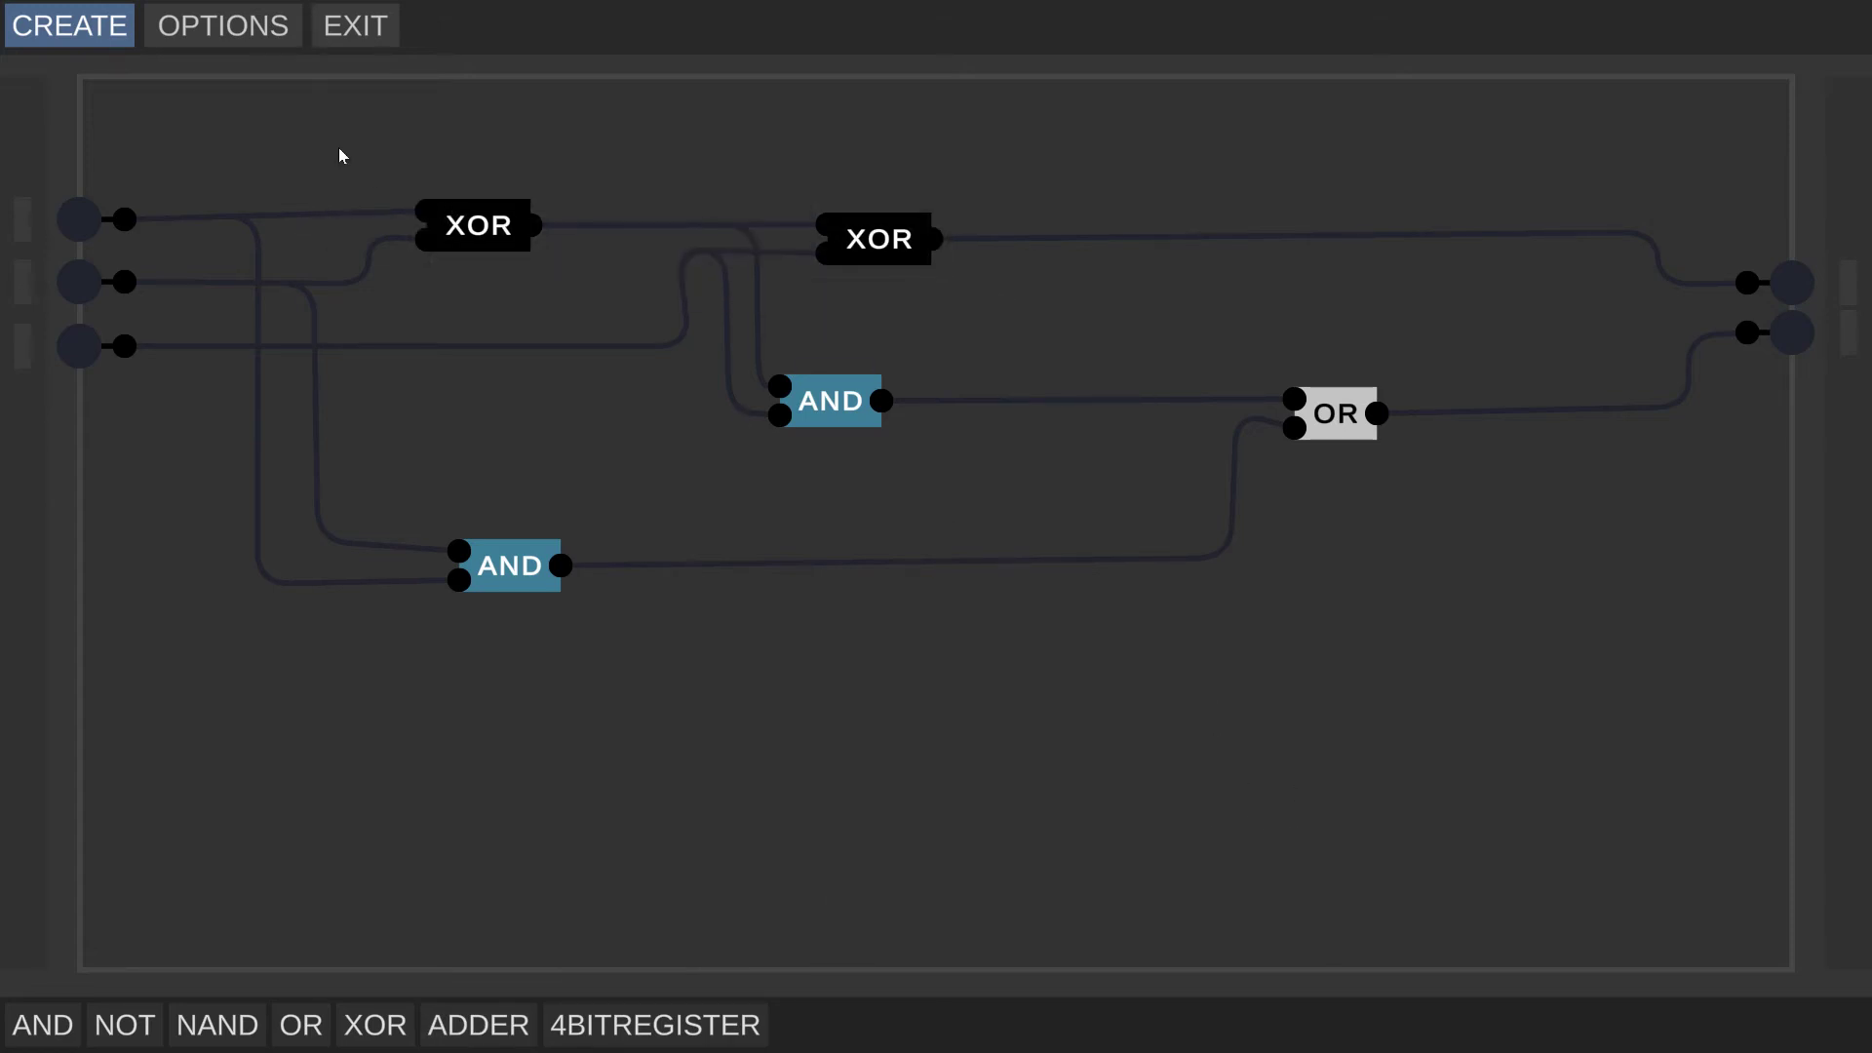
drag(341, 129, 541, 200)
- Test the adder with input 2 alone, inputs 2 and 3, all three, and inputs 1 and 2, and switch every input off
click(80, 282)
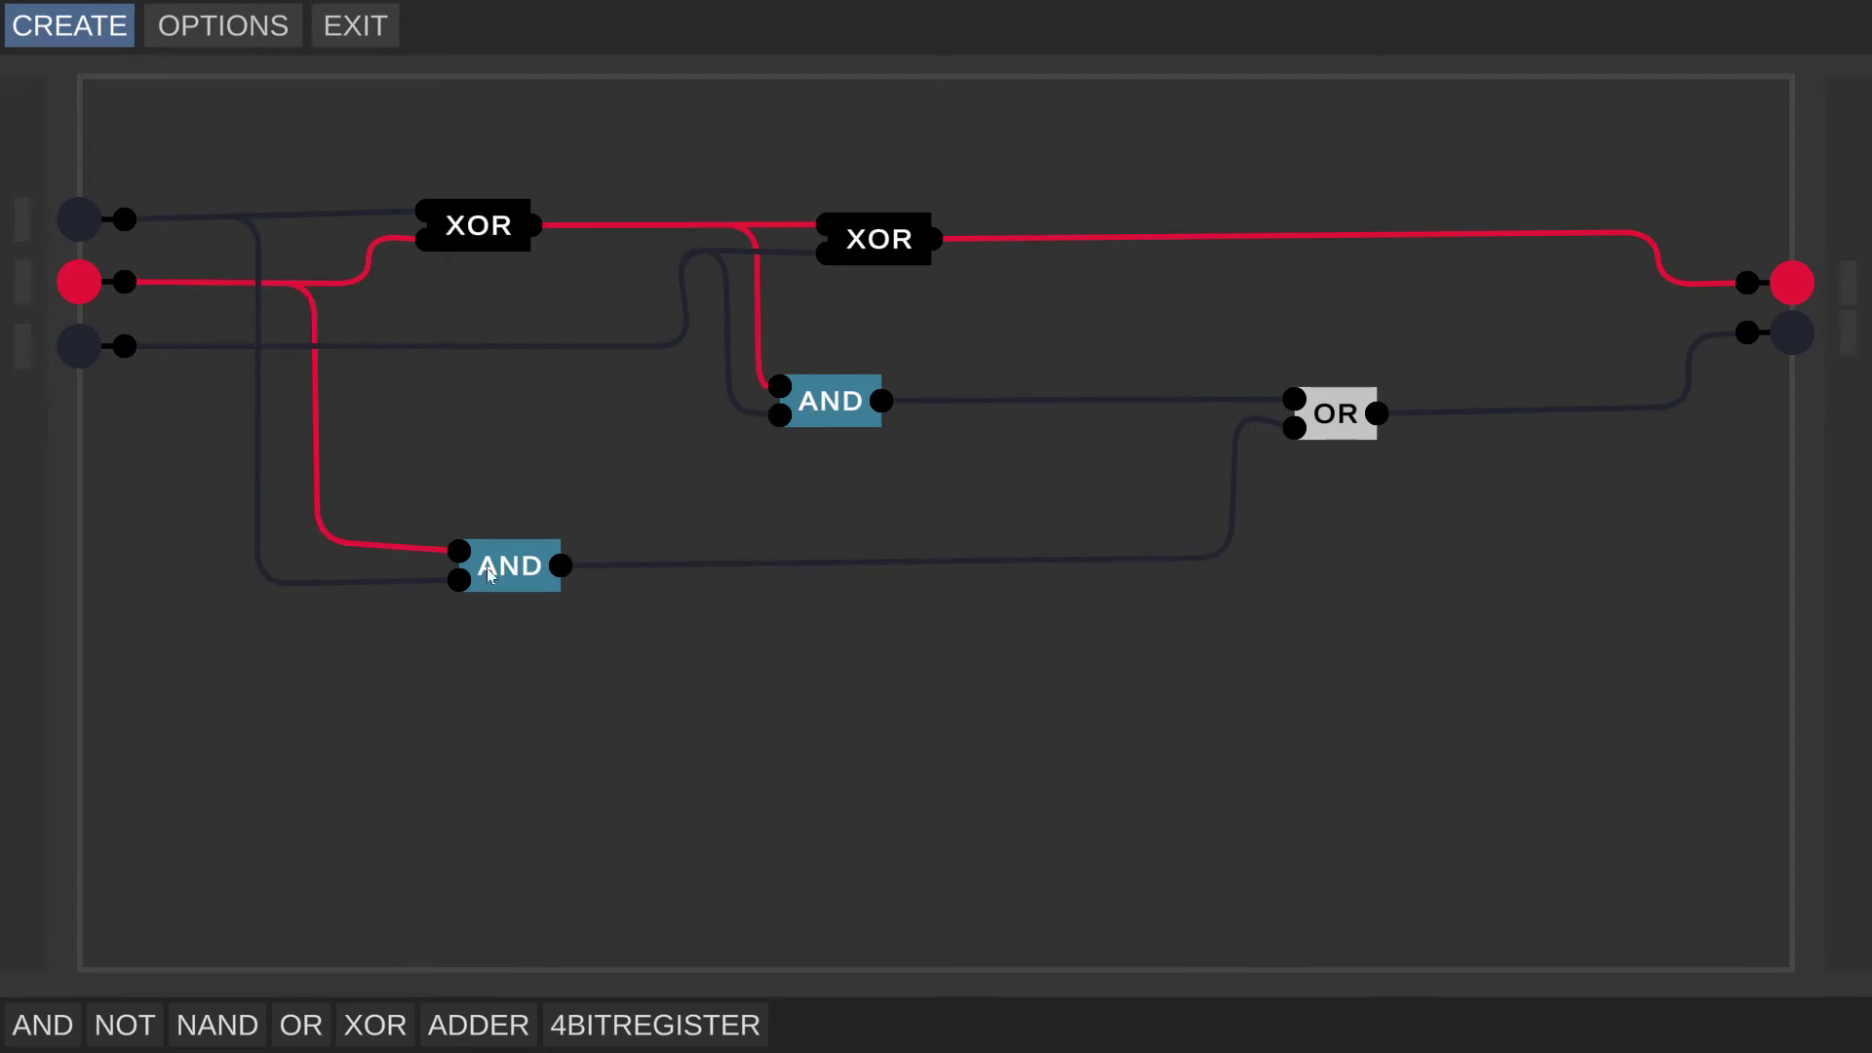
drag(945, 354, 383, 667)
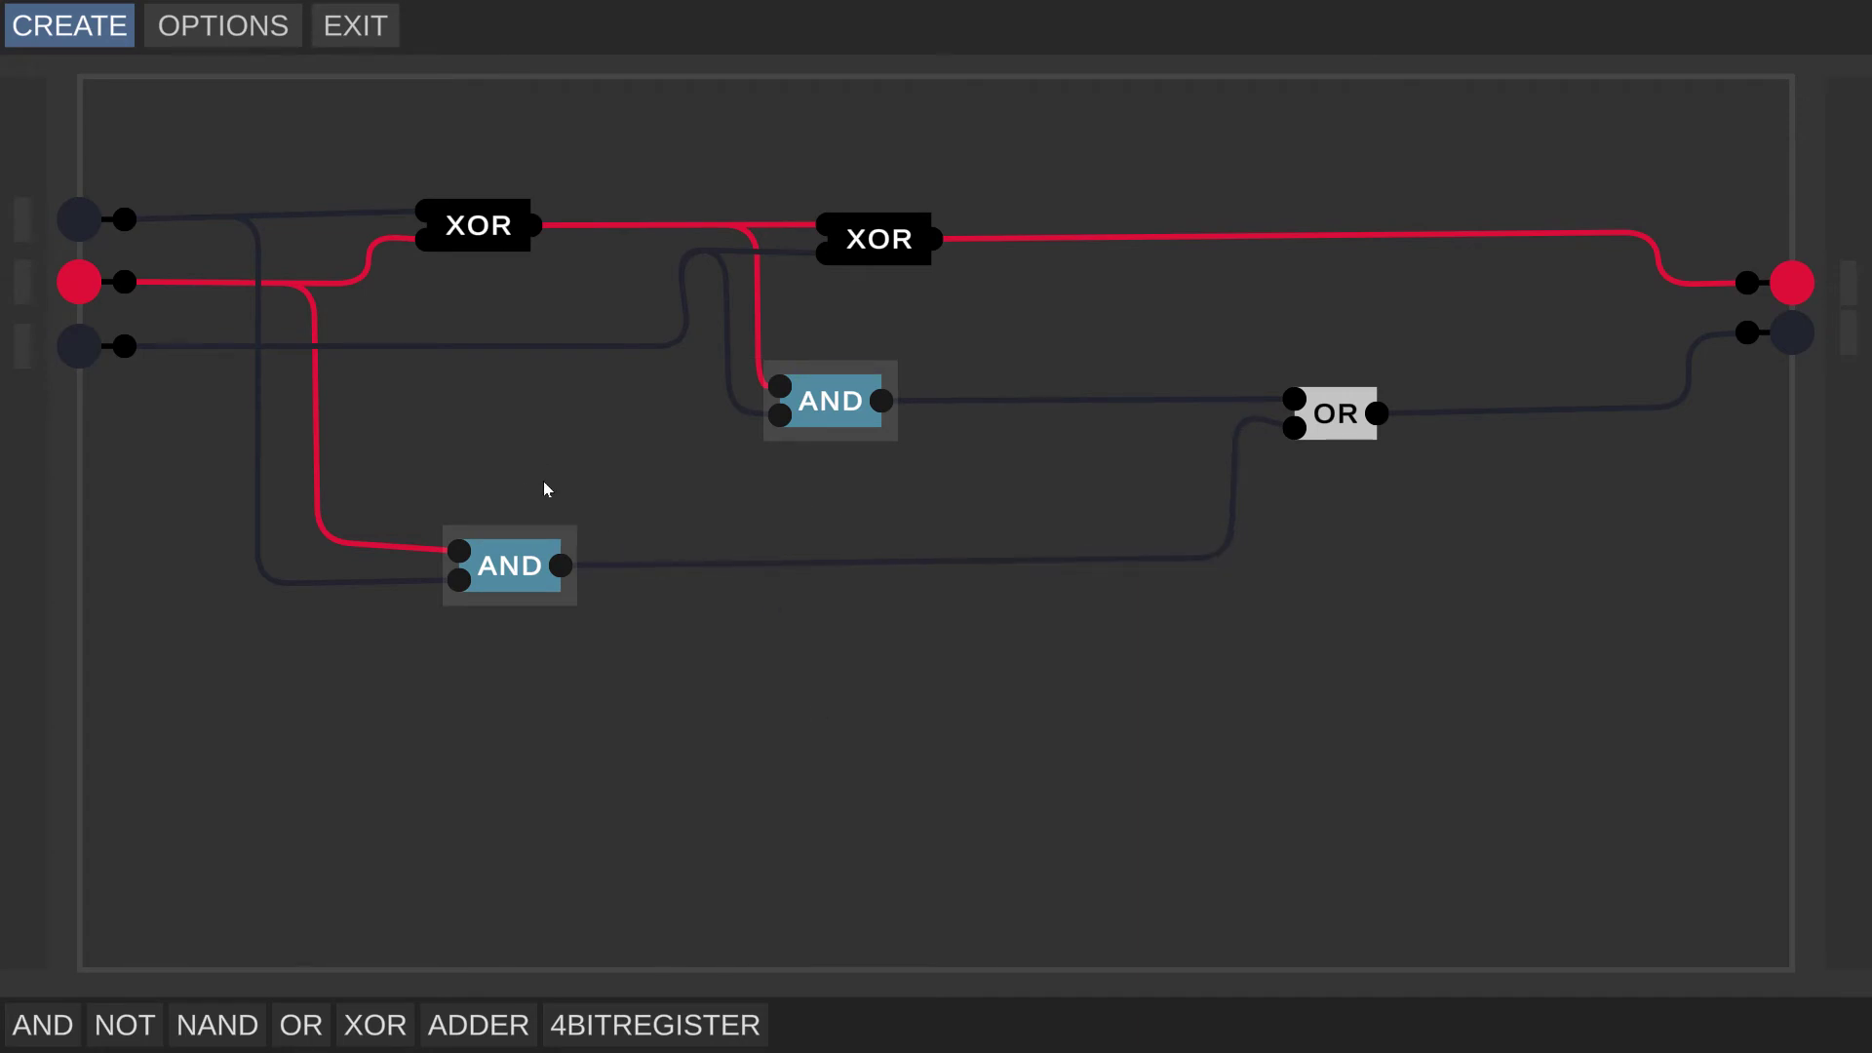
click(1139, 580)
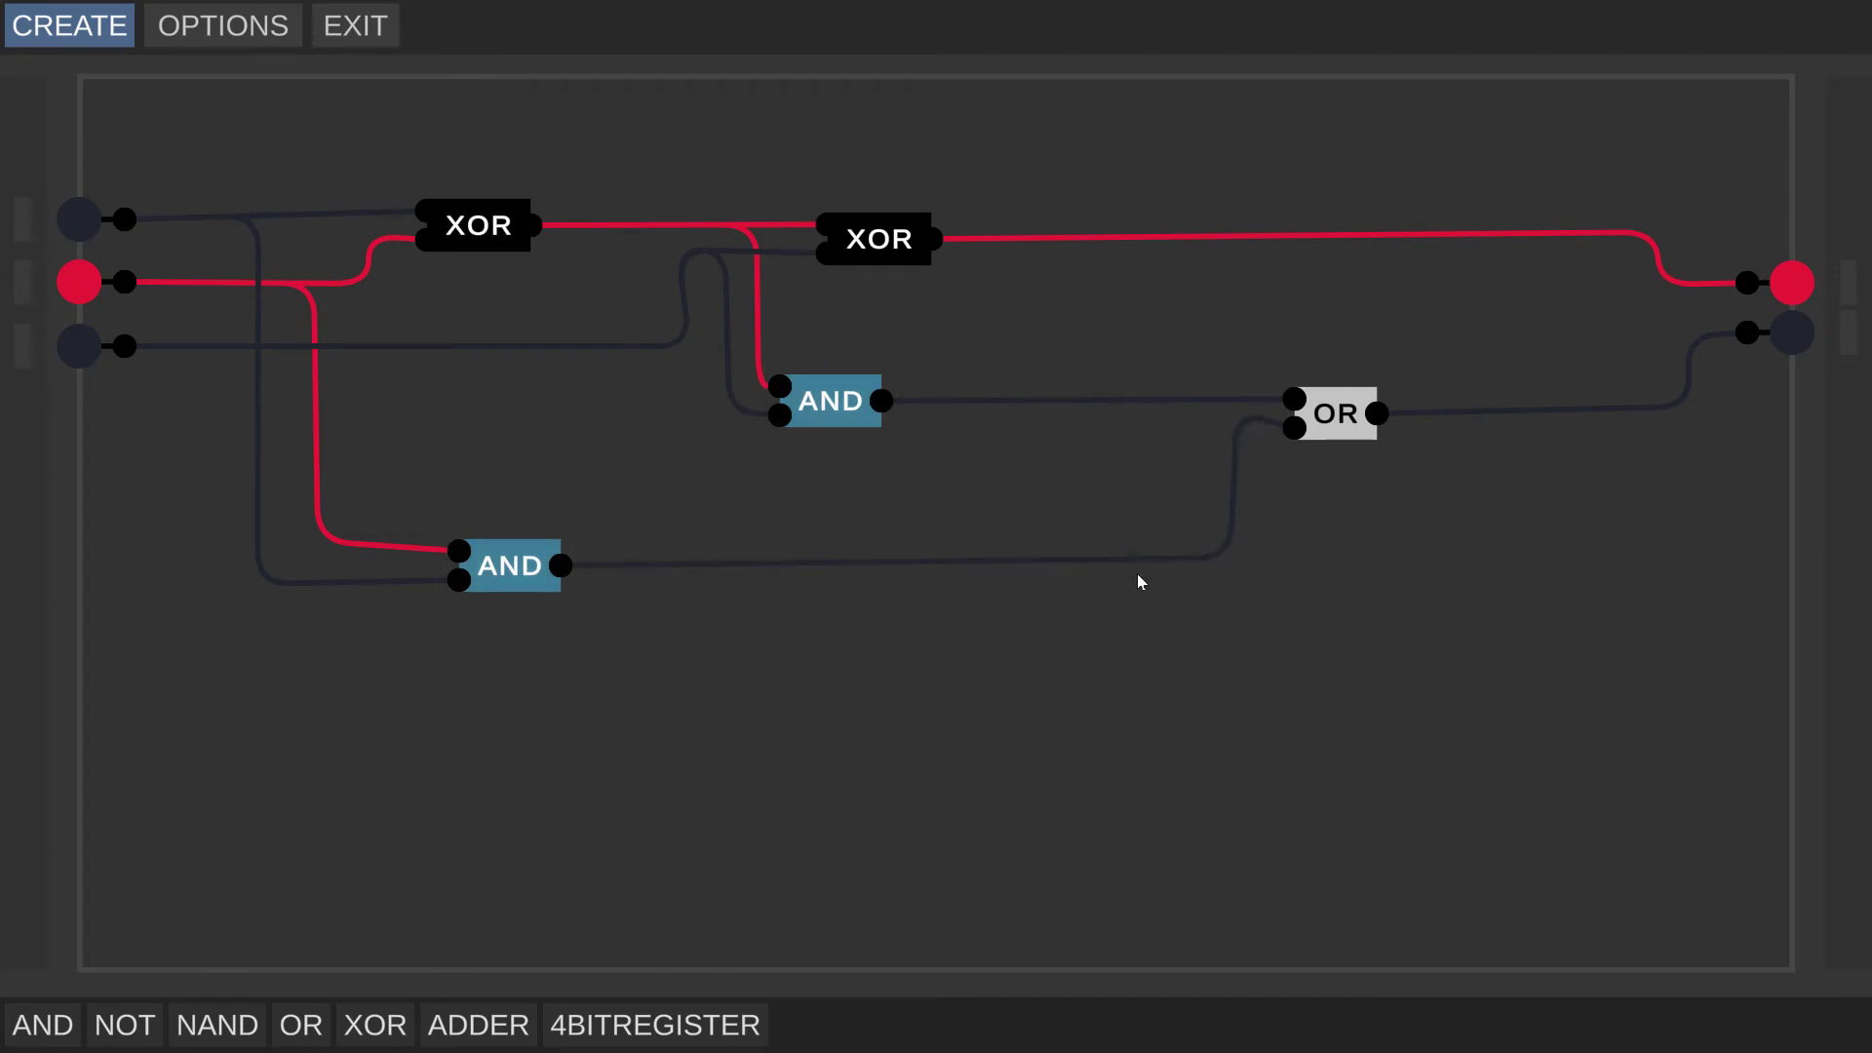
click(74, 349)
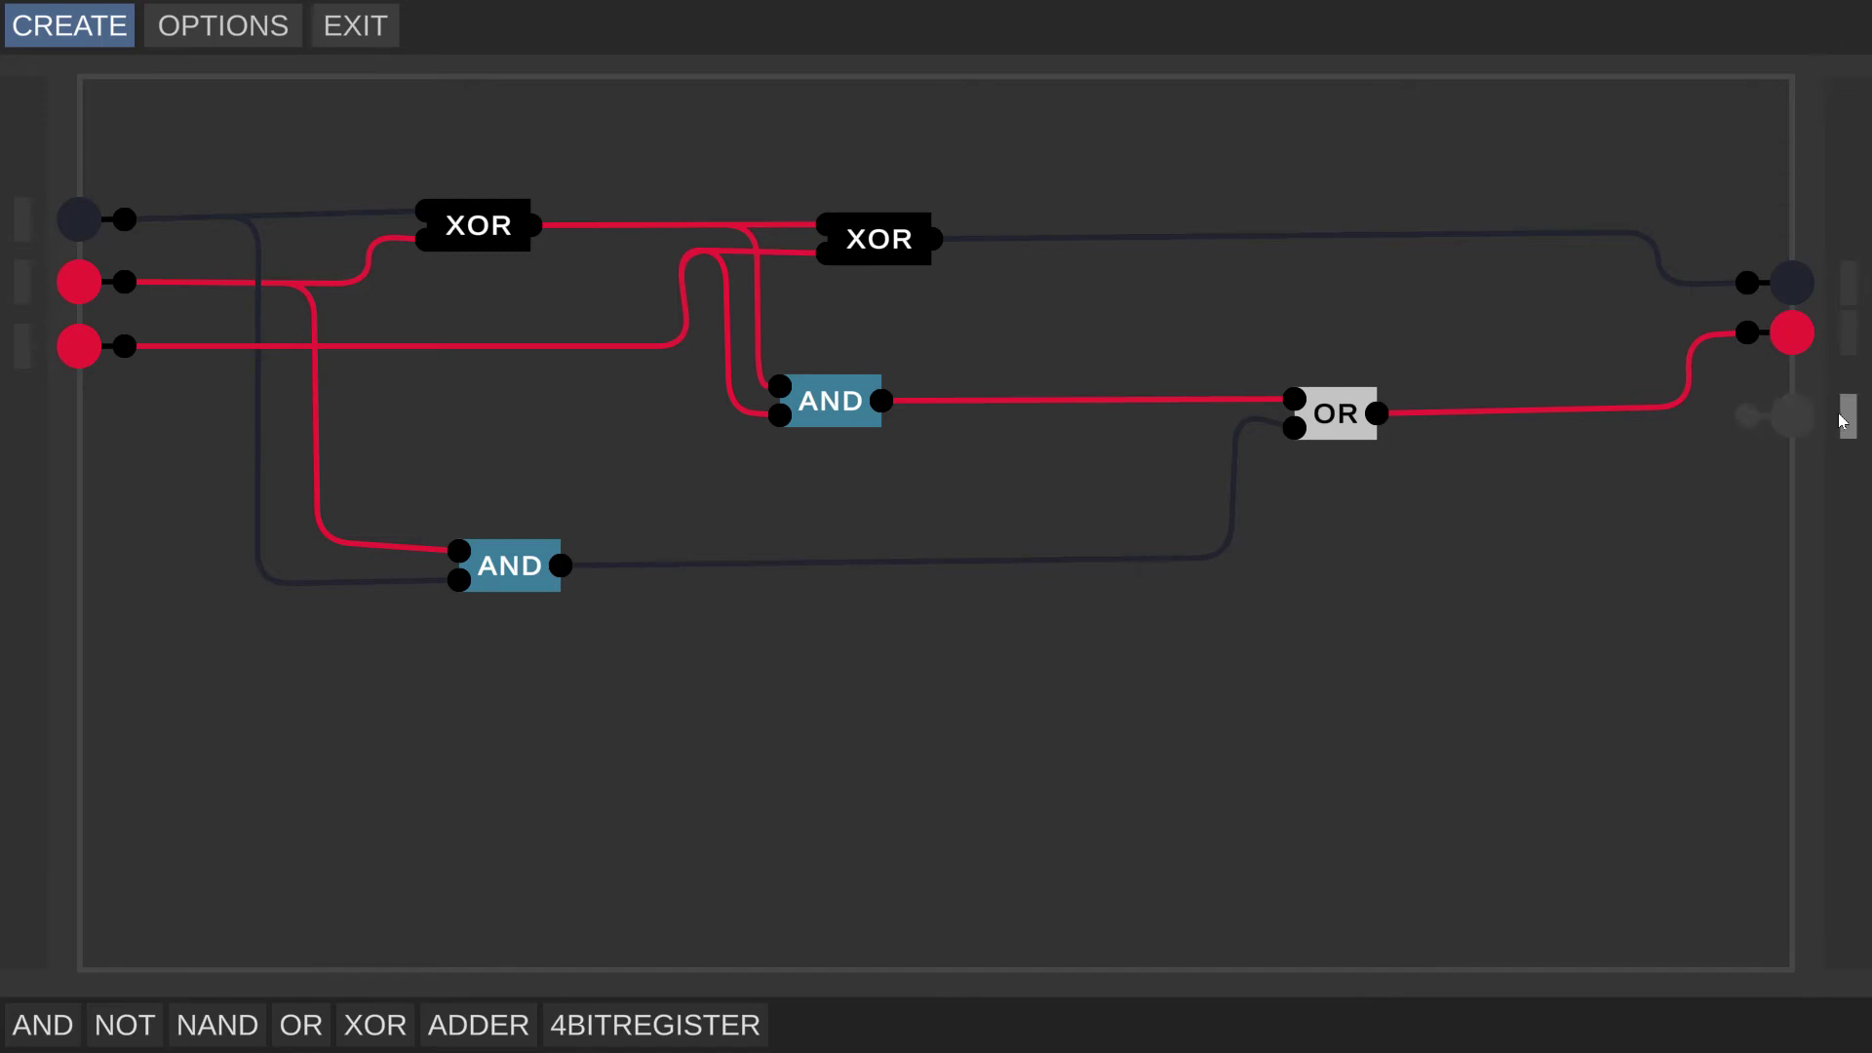
click(77, 222)
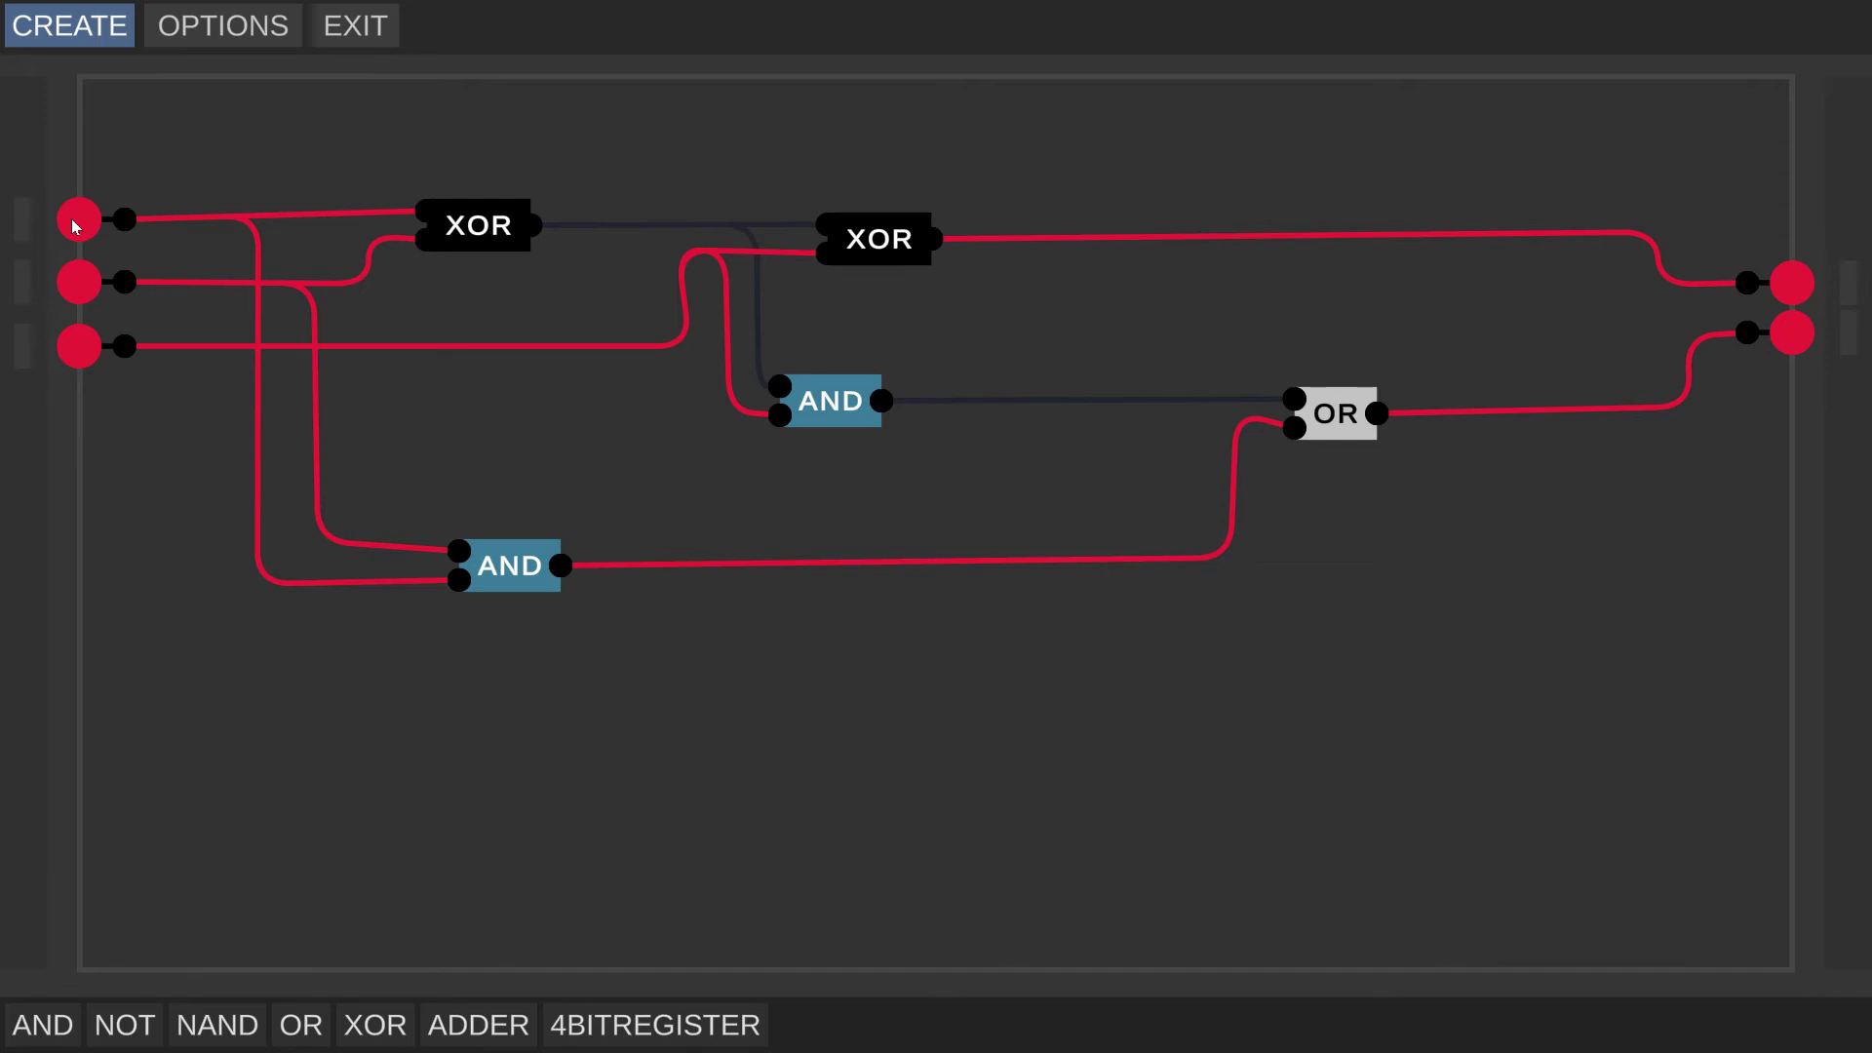
click(79, 350)
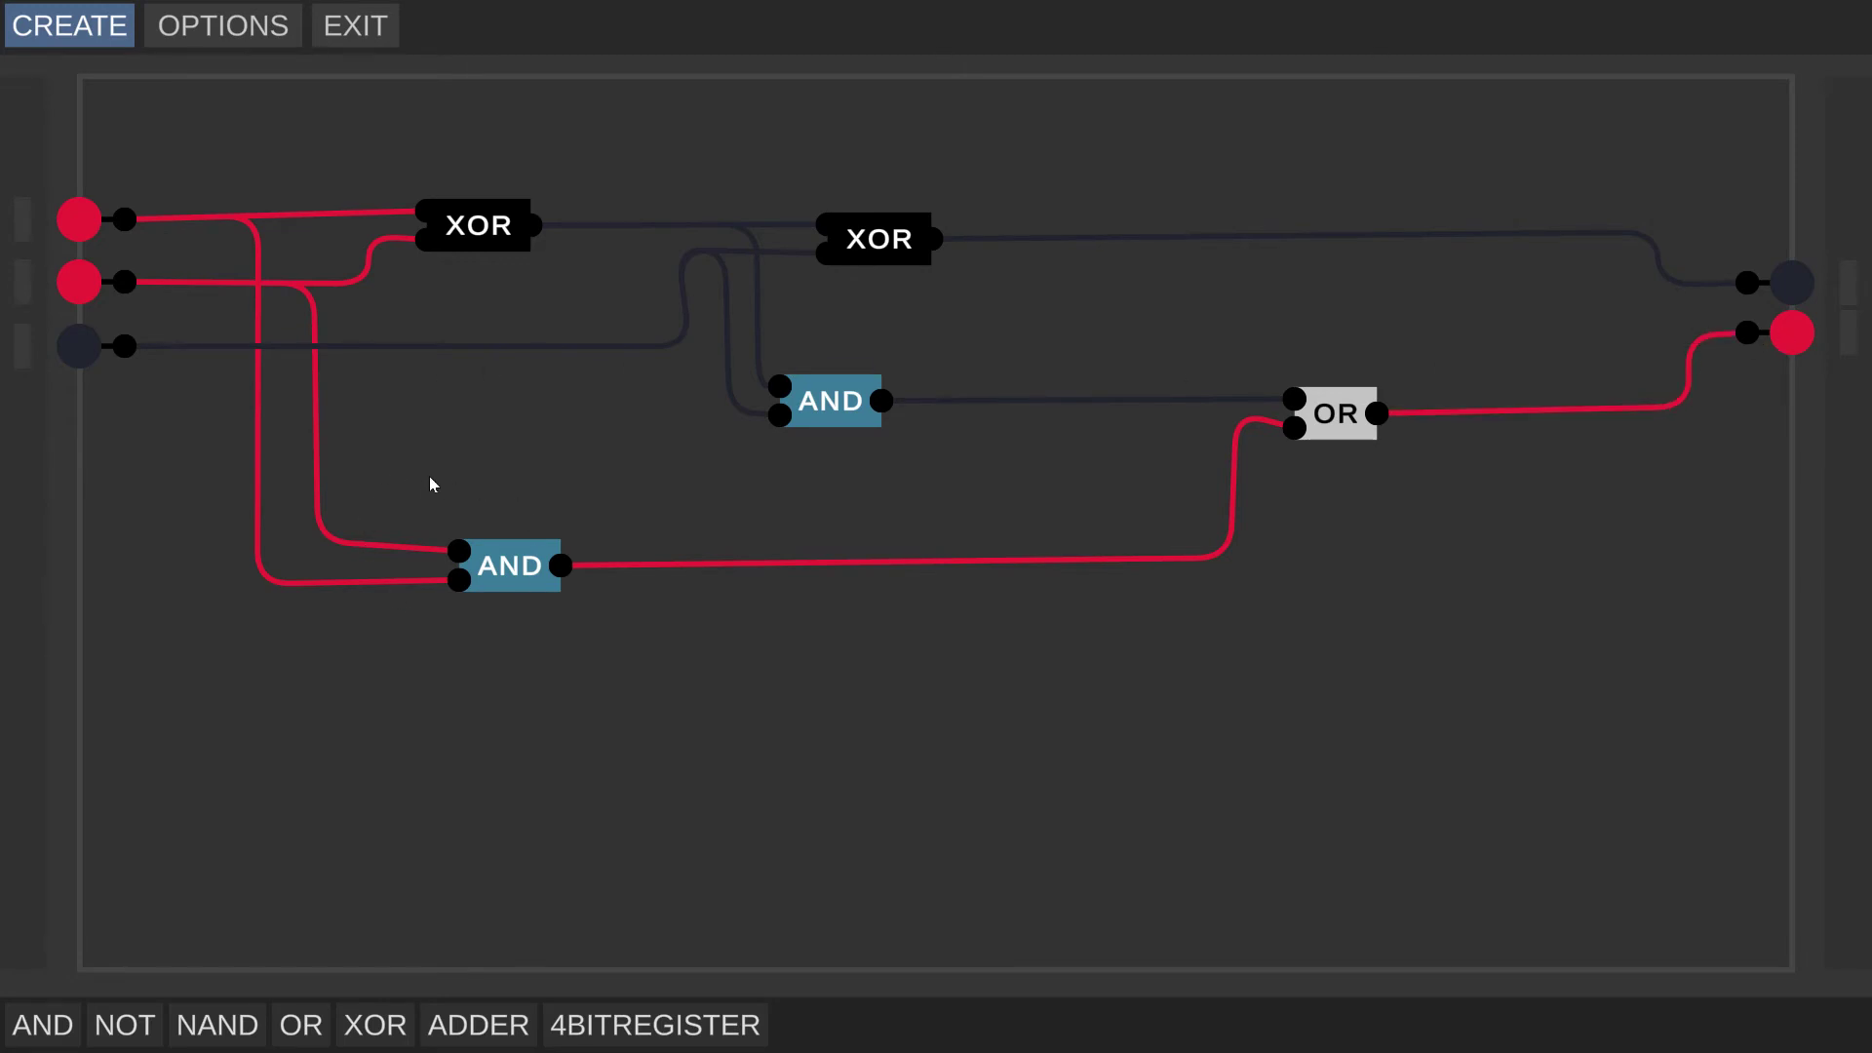
click(77, 281)
click(84, 228)
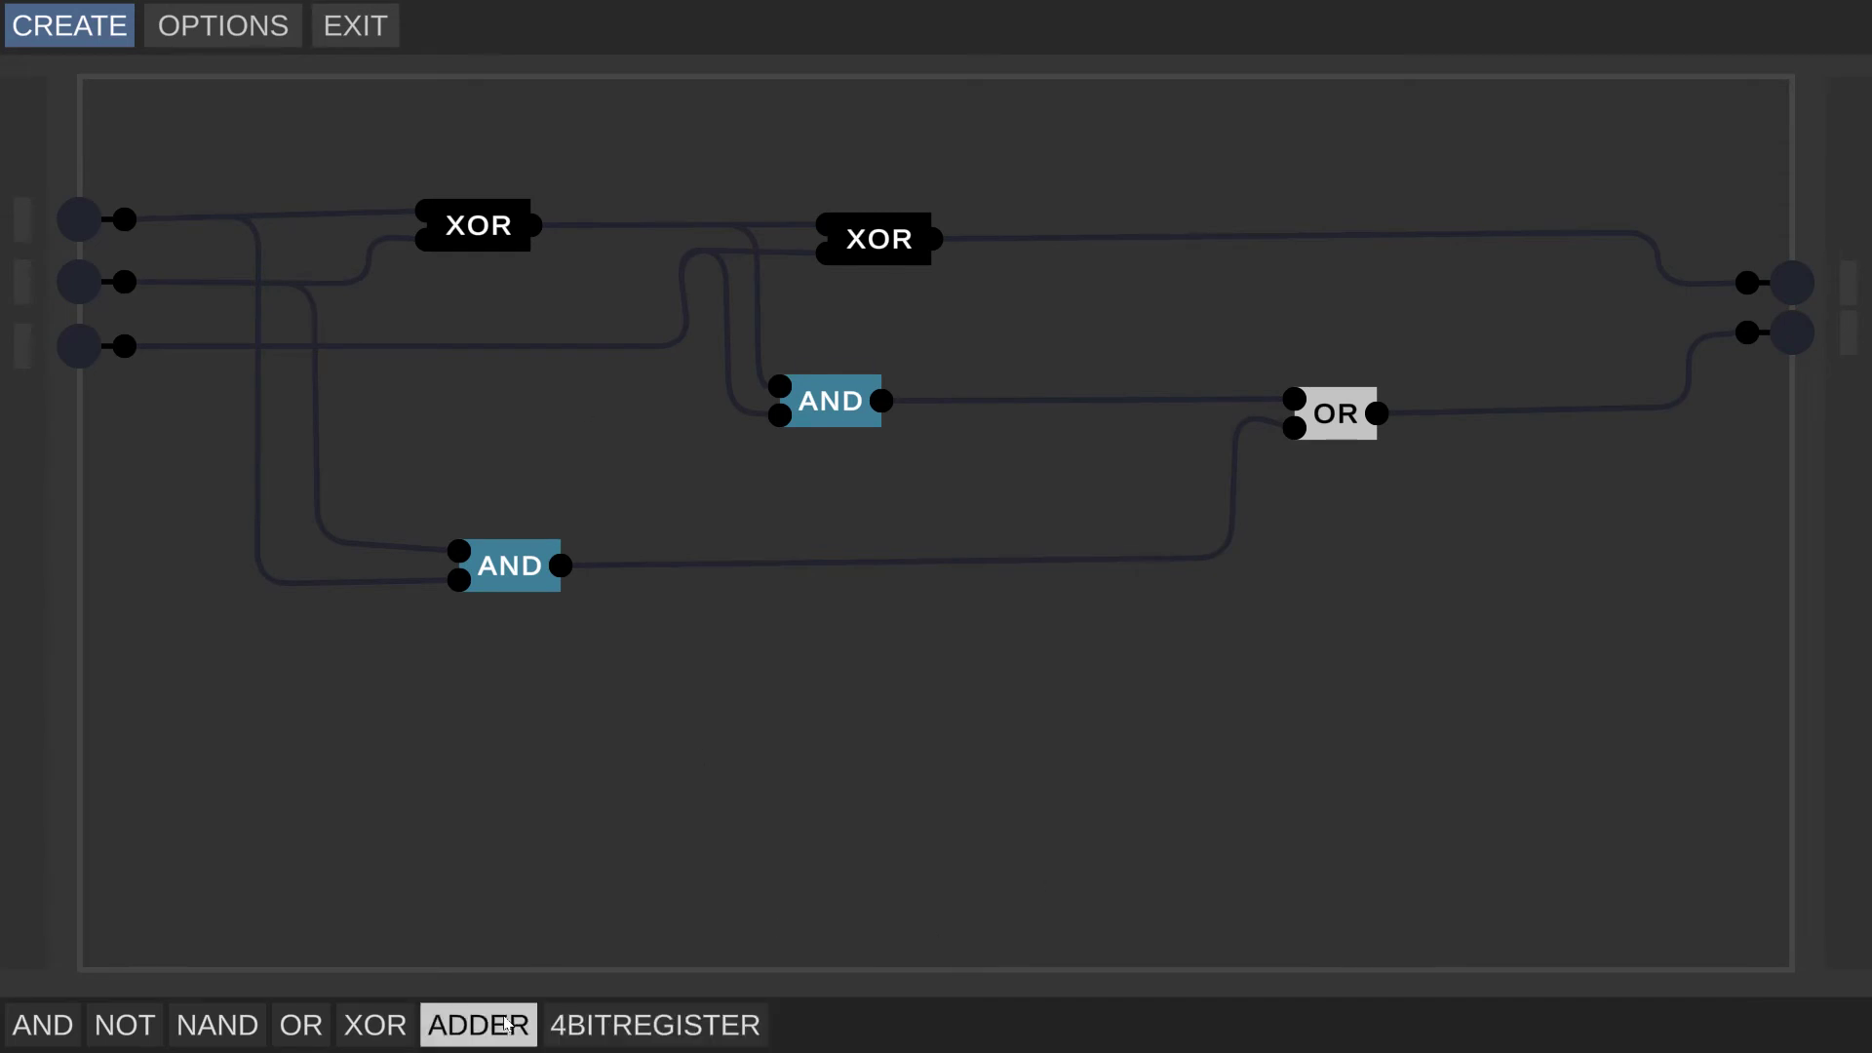
- Place a ready-made ADDER chip in the empty area below the gate circuit
drag(477, 1024, 736, 702)
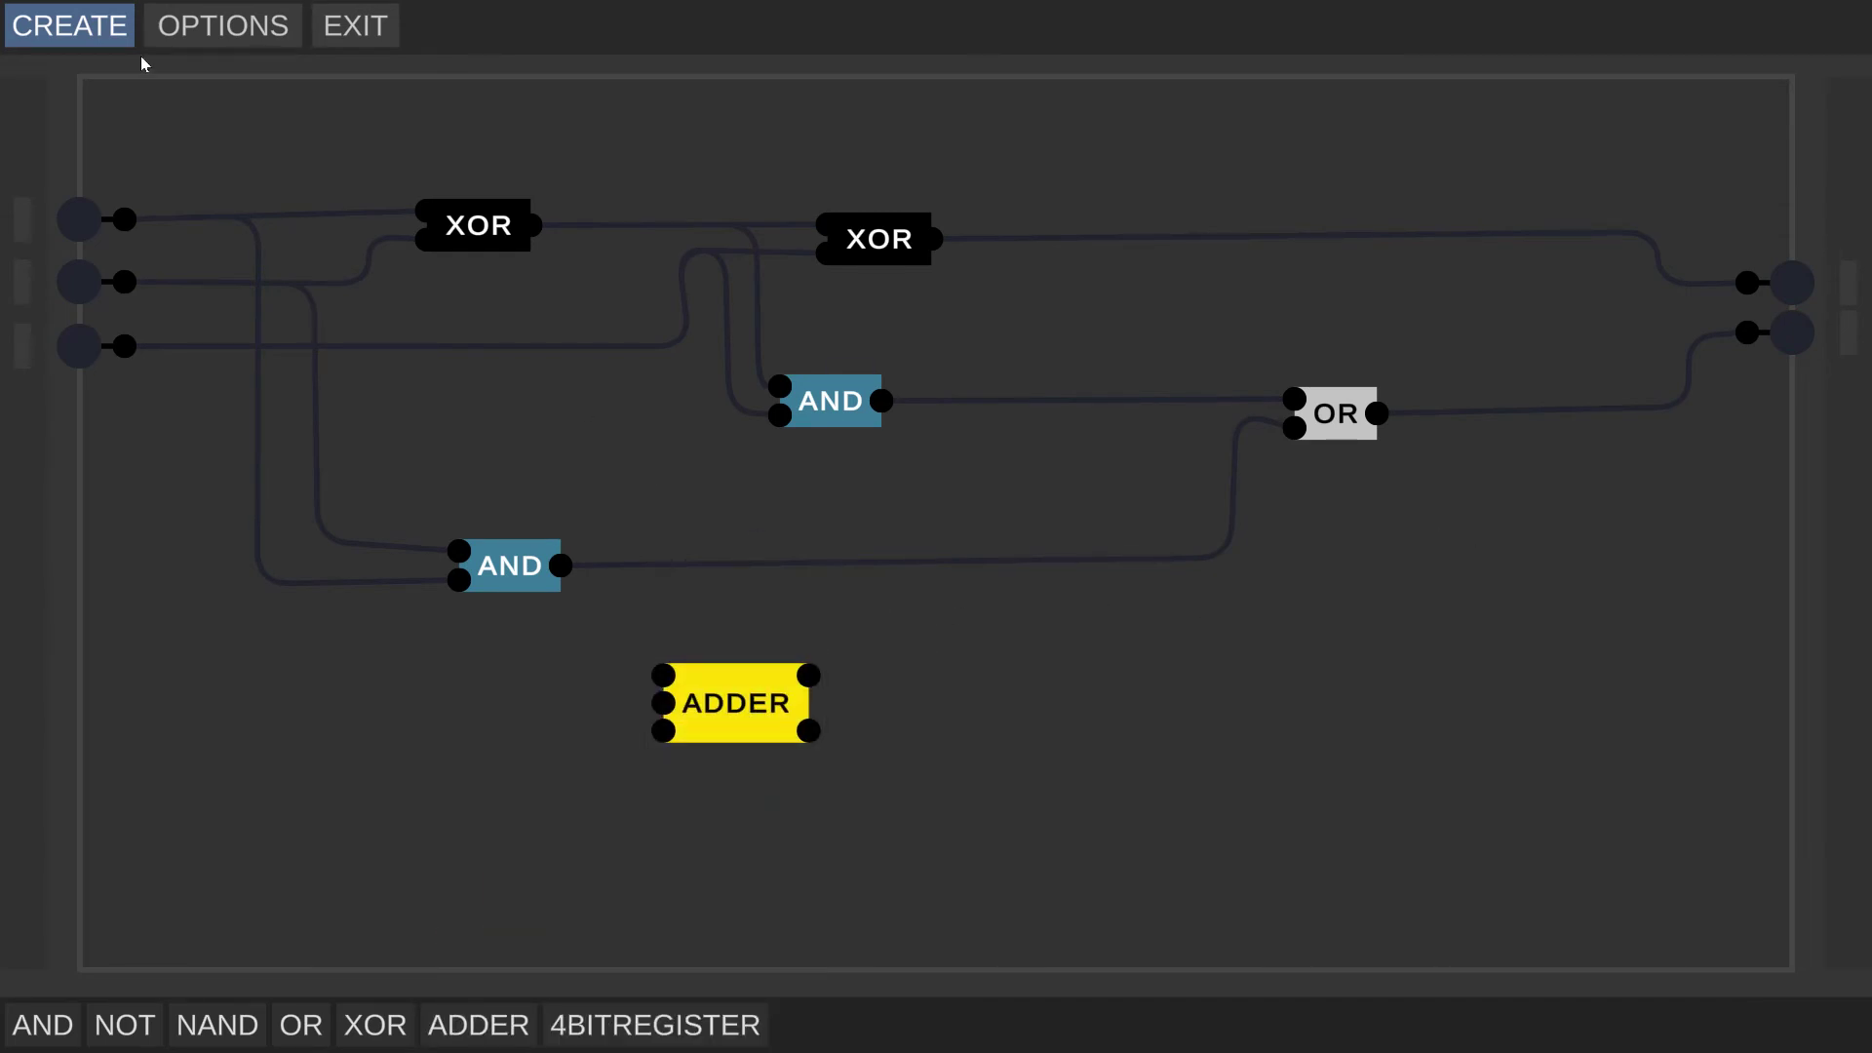
- Clear the workspace by deleting the XOR, AND and OR gates and the ADDER chip, keeping the circuit's inputs and outputs
click(68, 25)
drag(714, 656, 833, 699)
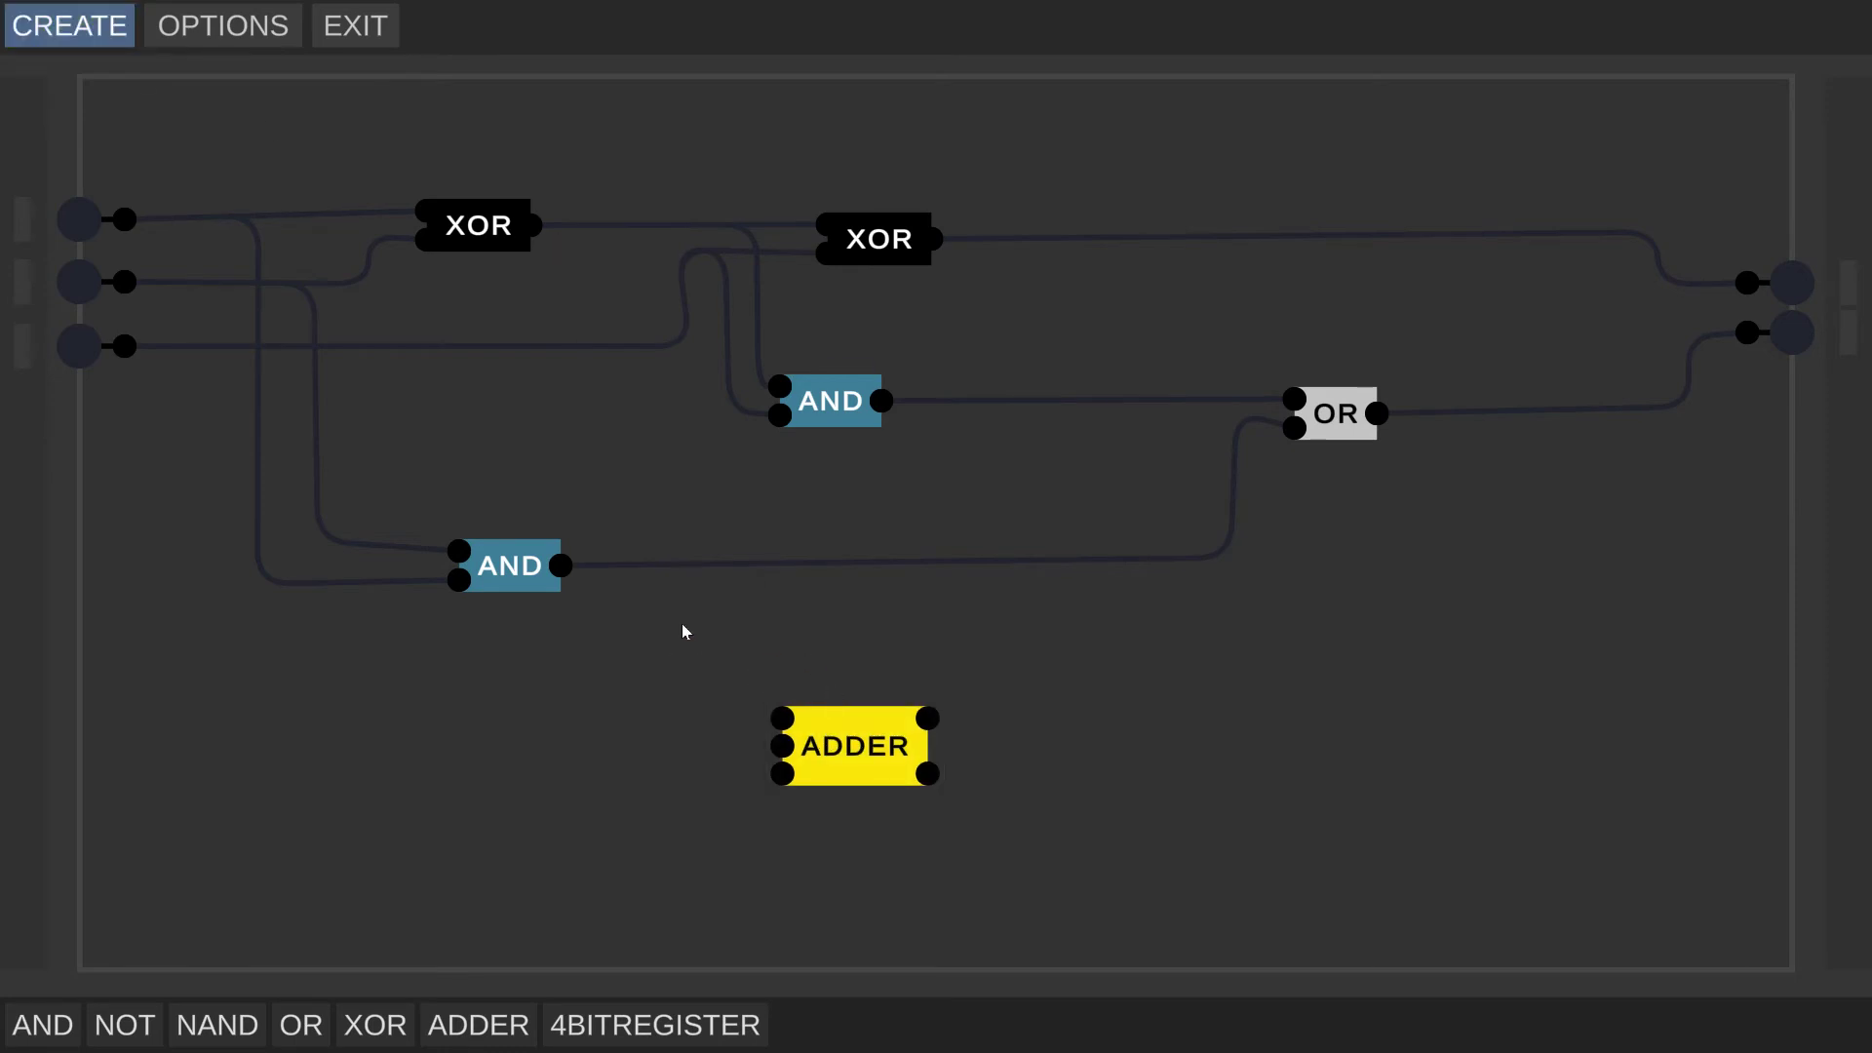
drag(308, 626, 1614, 173)
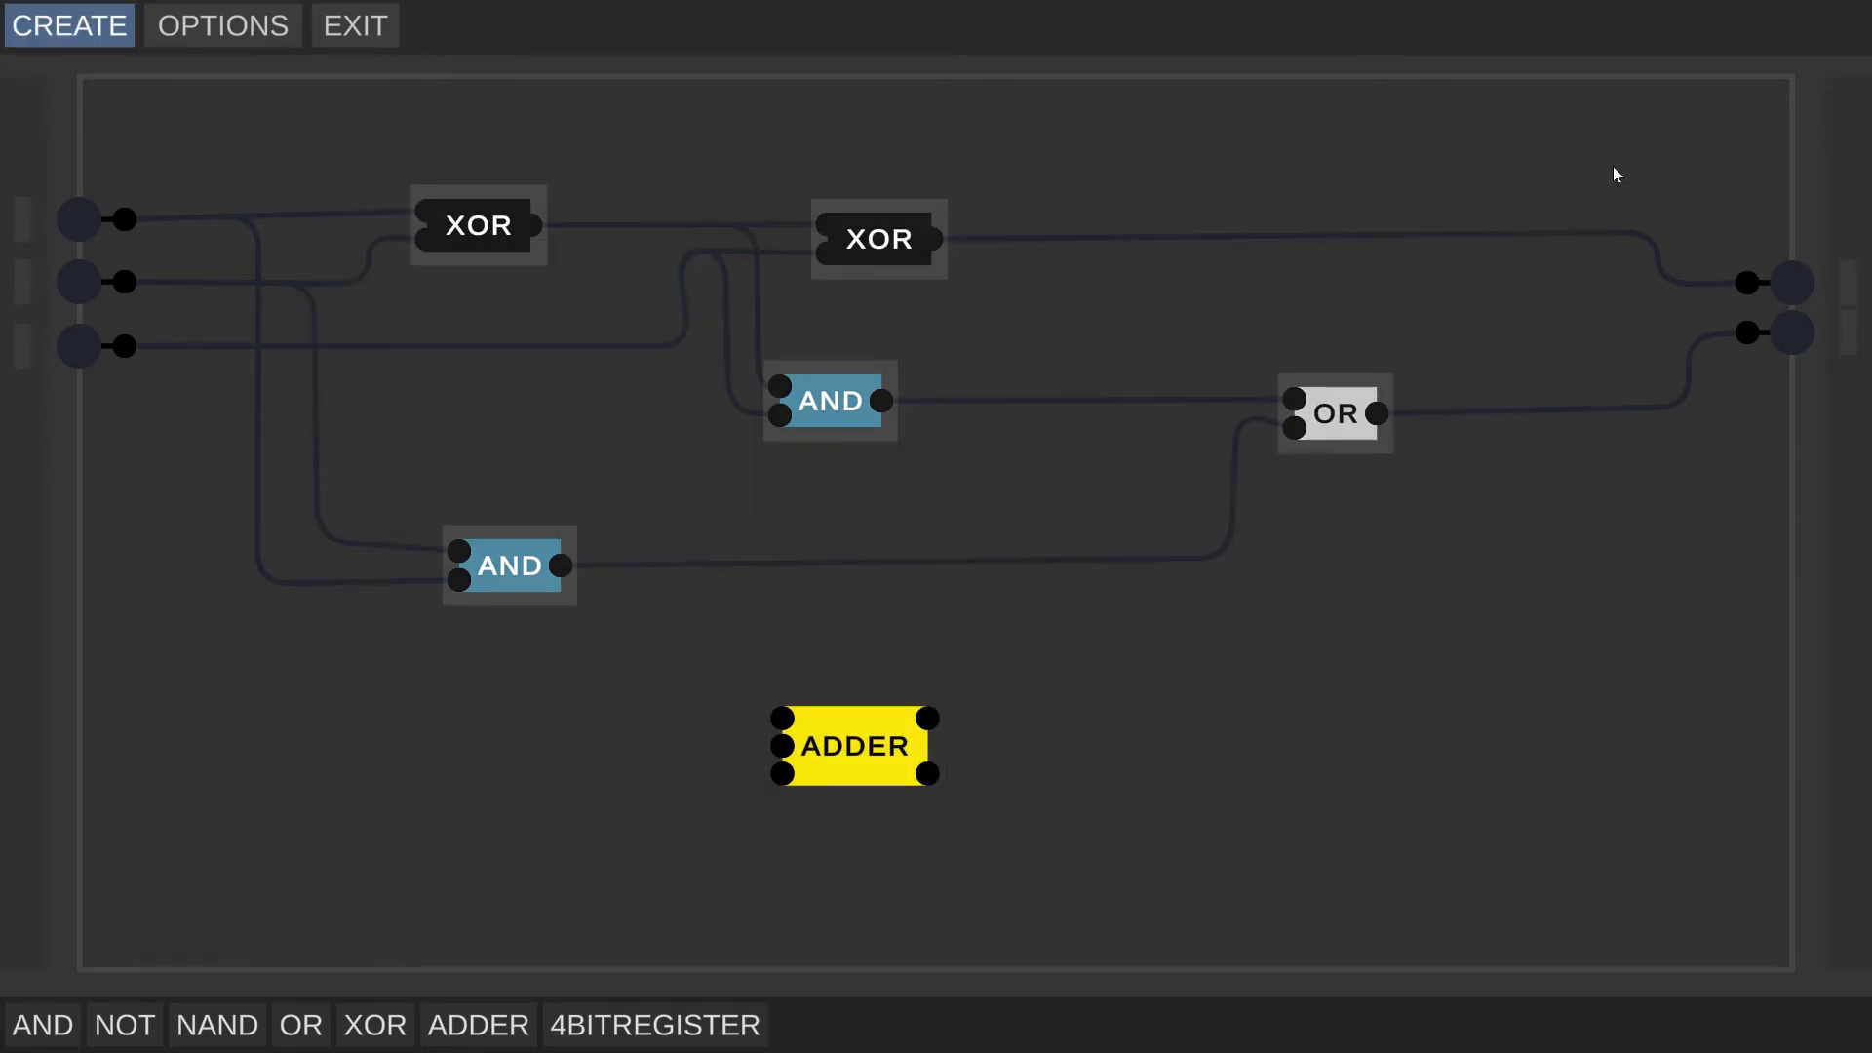
key(Delete)
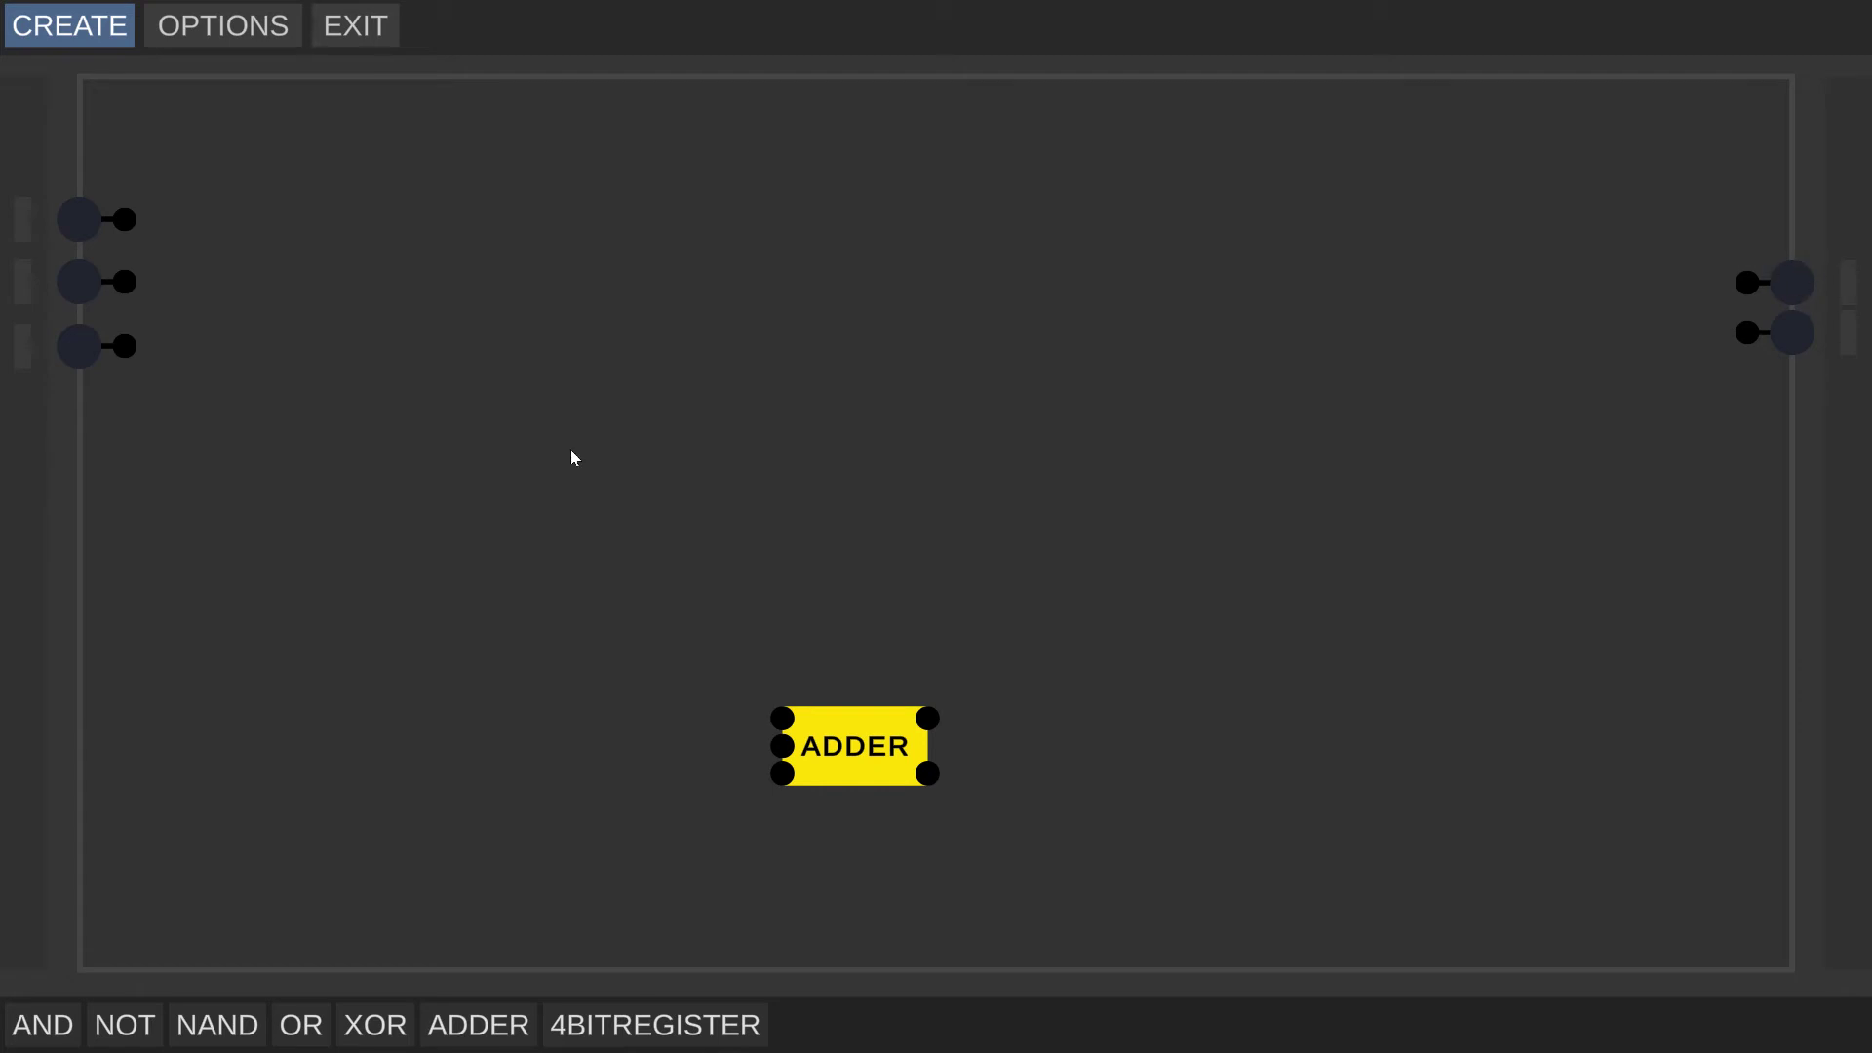
drag(864, 765, 526, 777)
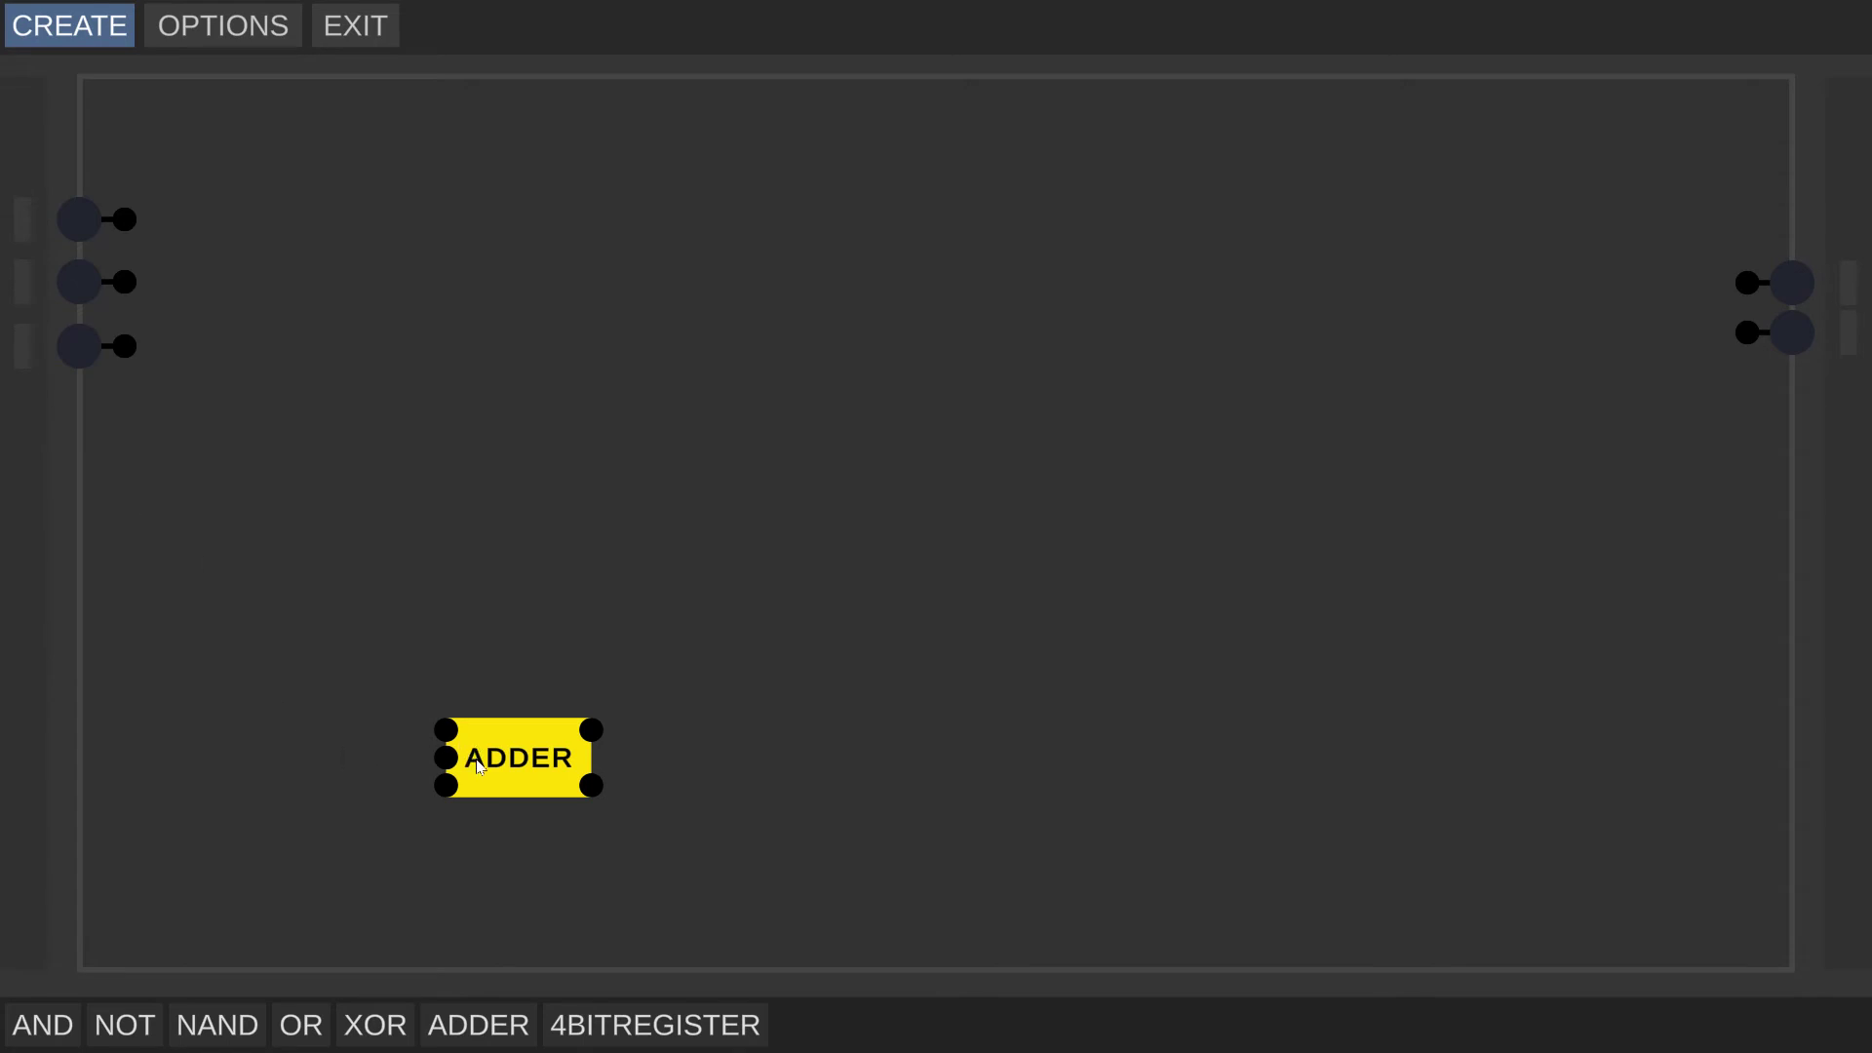
drag(533, 769, 548, 811)
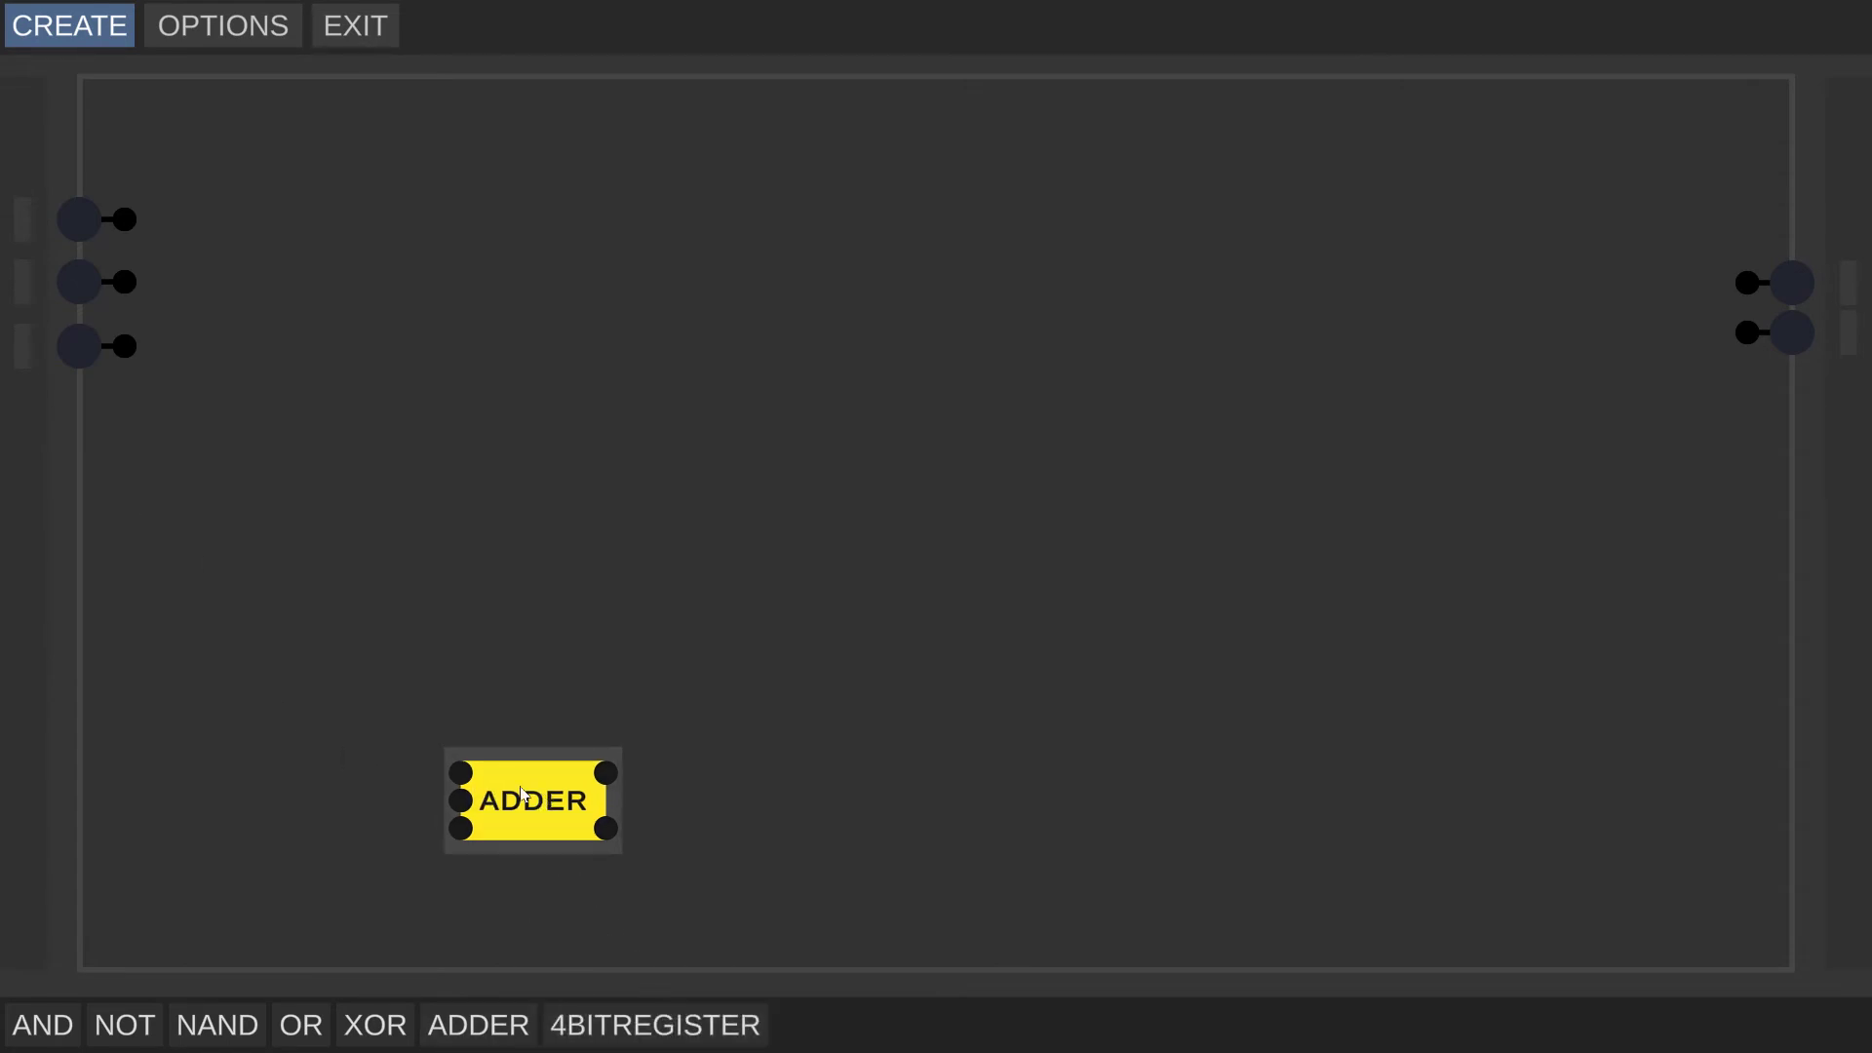
key(Delete)
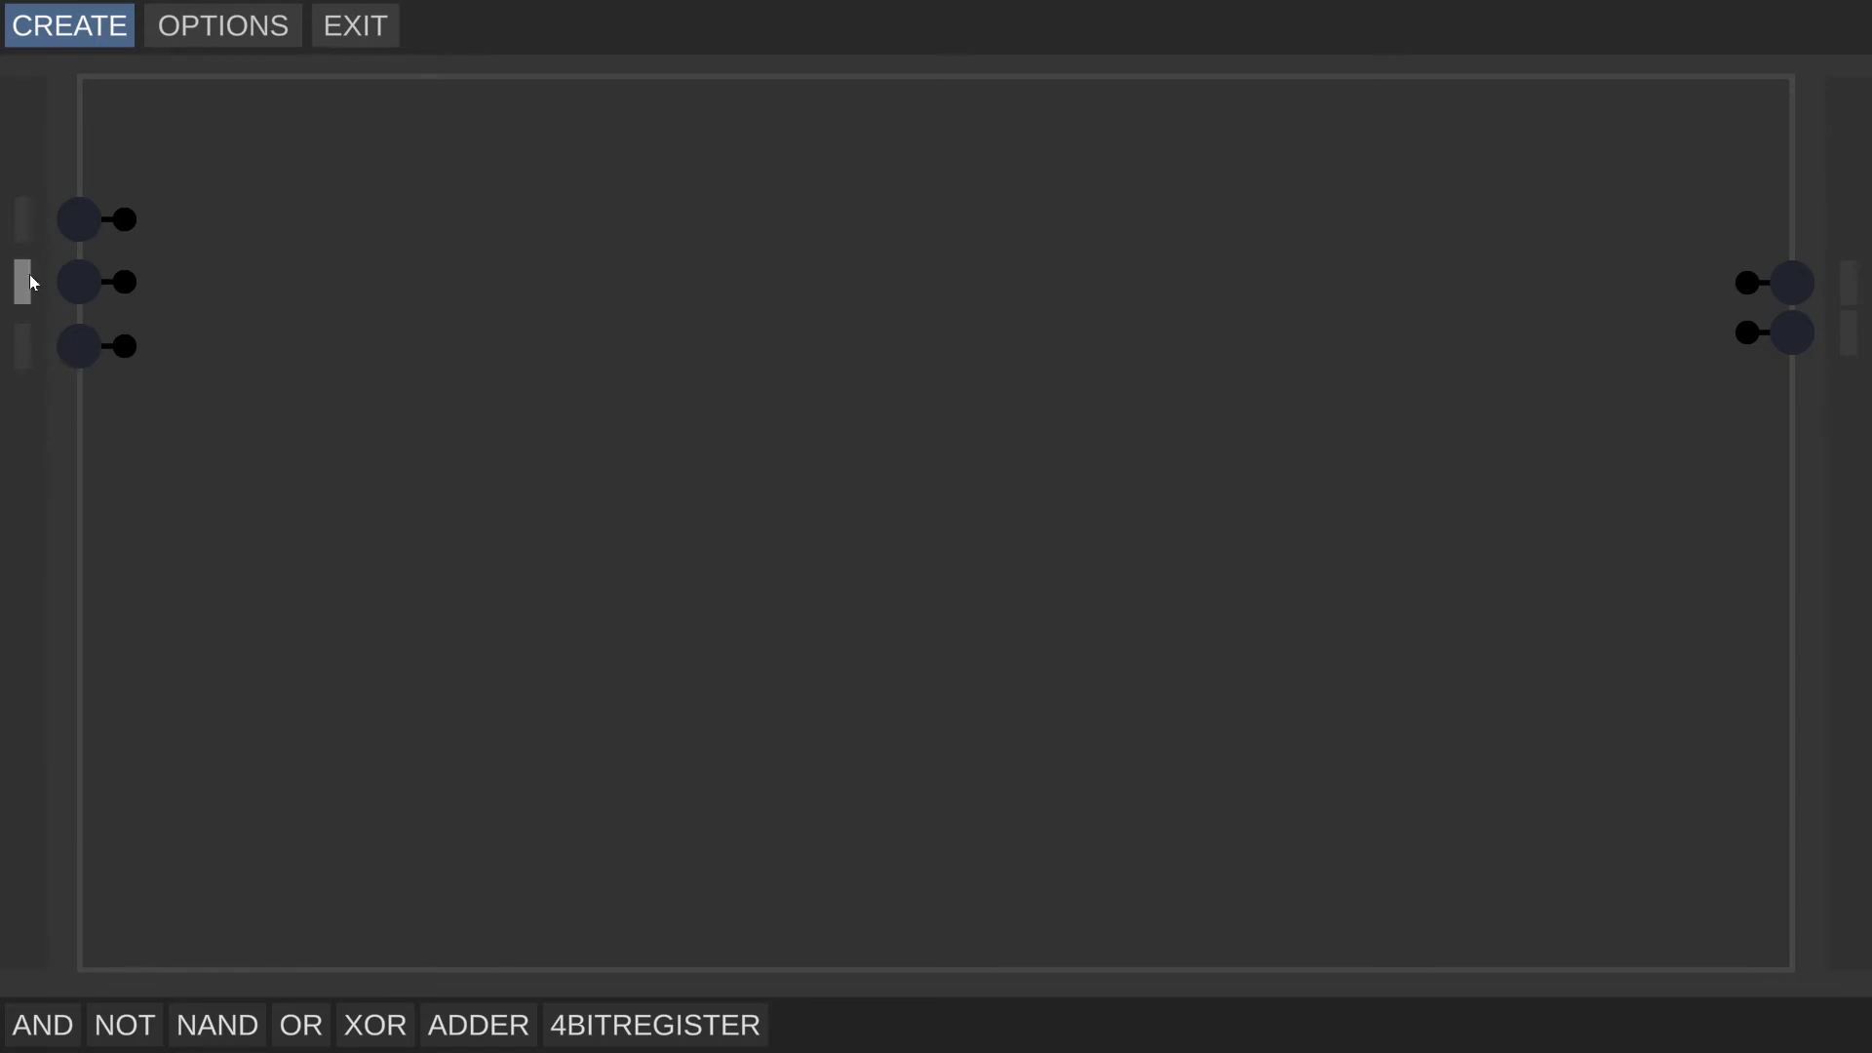
- Stack the three existing inputs at the upper end of the input edge and add a fourth below them named Input 4
drag(16, 217, 20, 97)
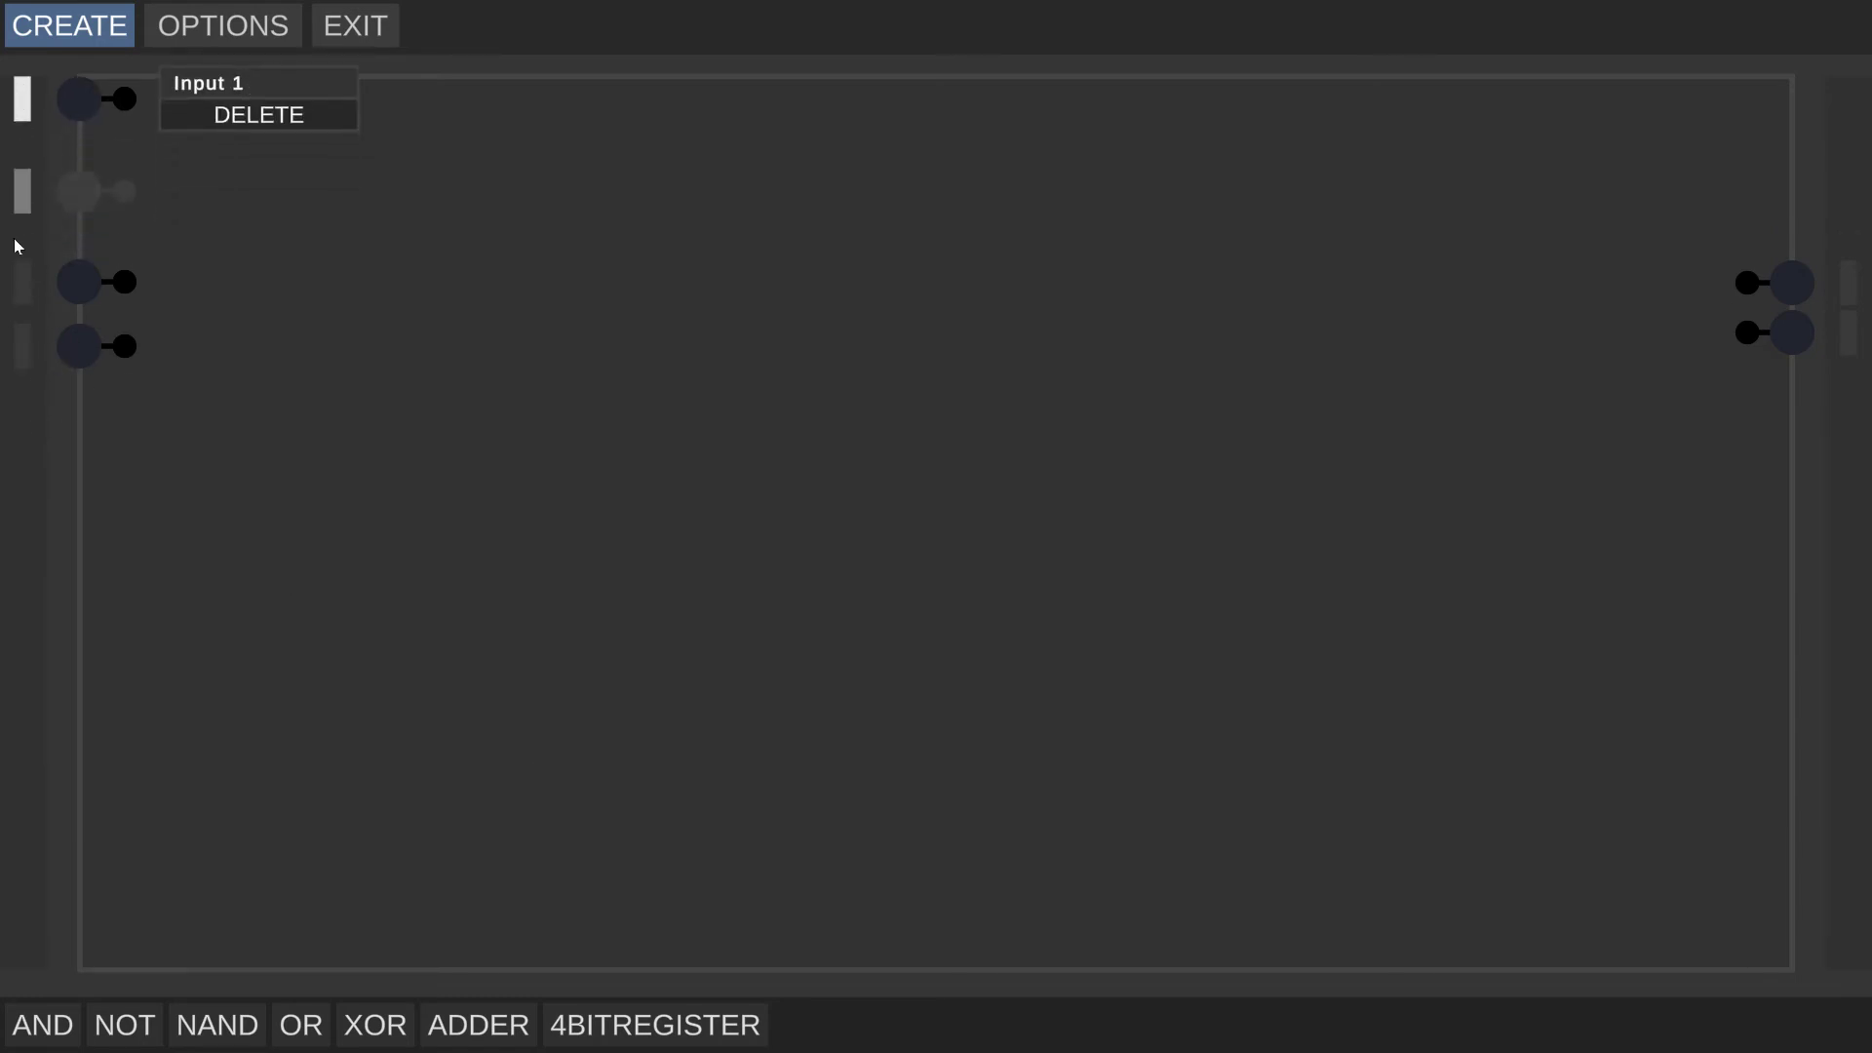
drag(21, 282, 19, 159)
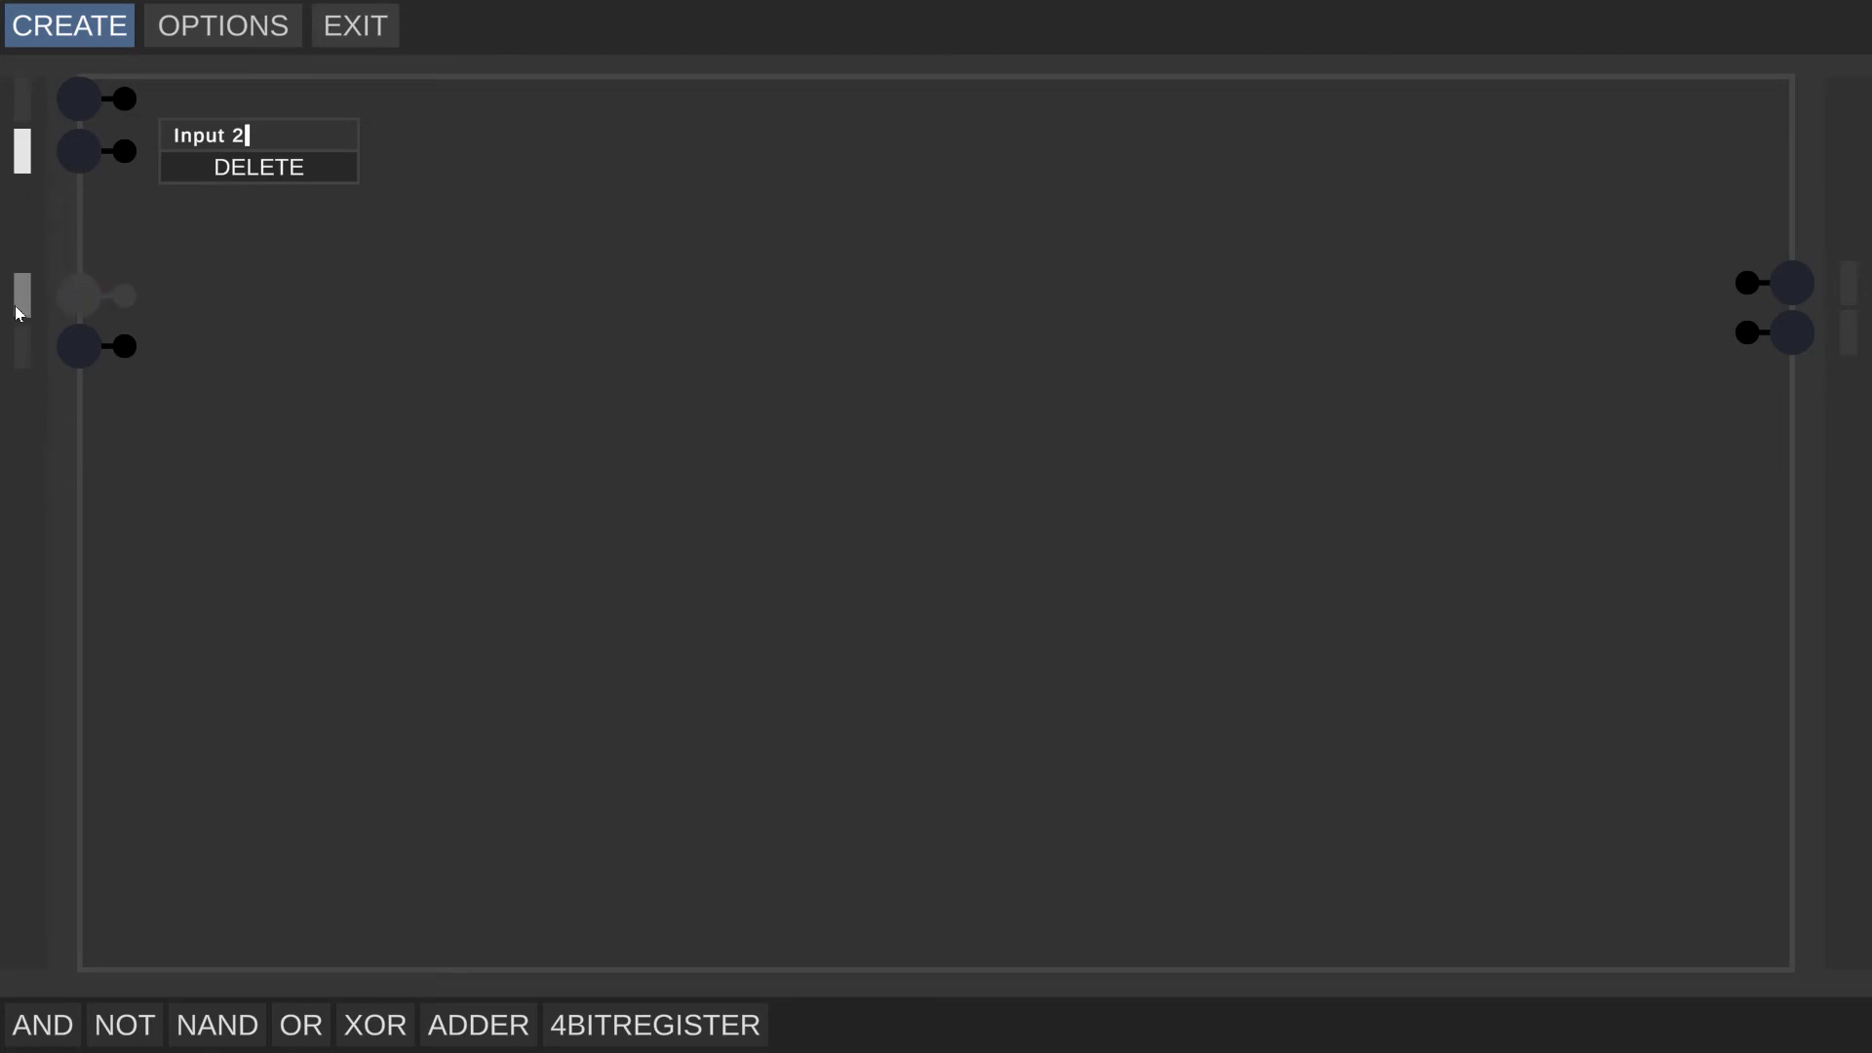
drag(22, 346, 22, 203)
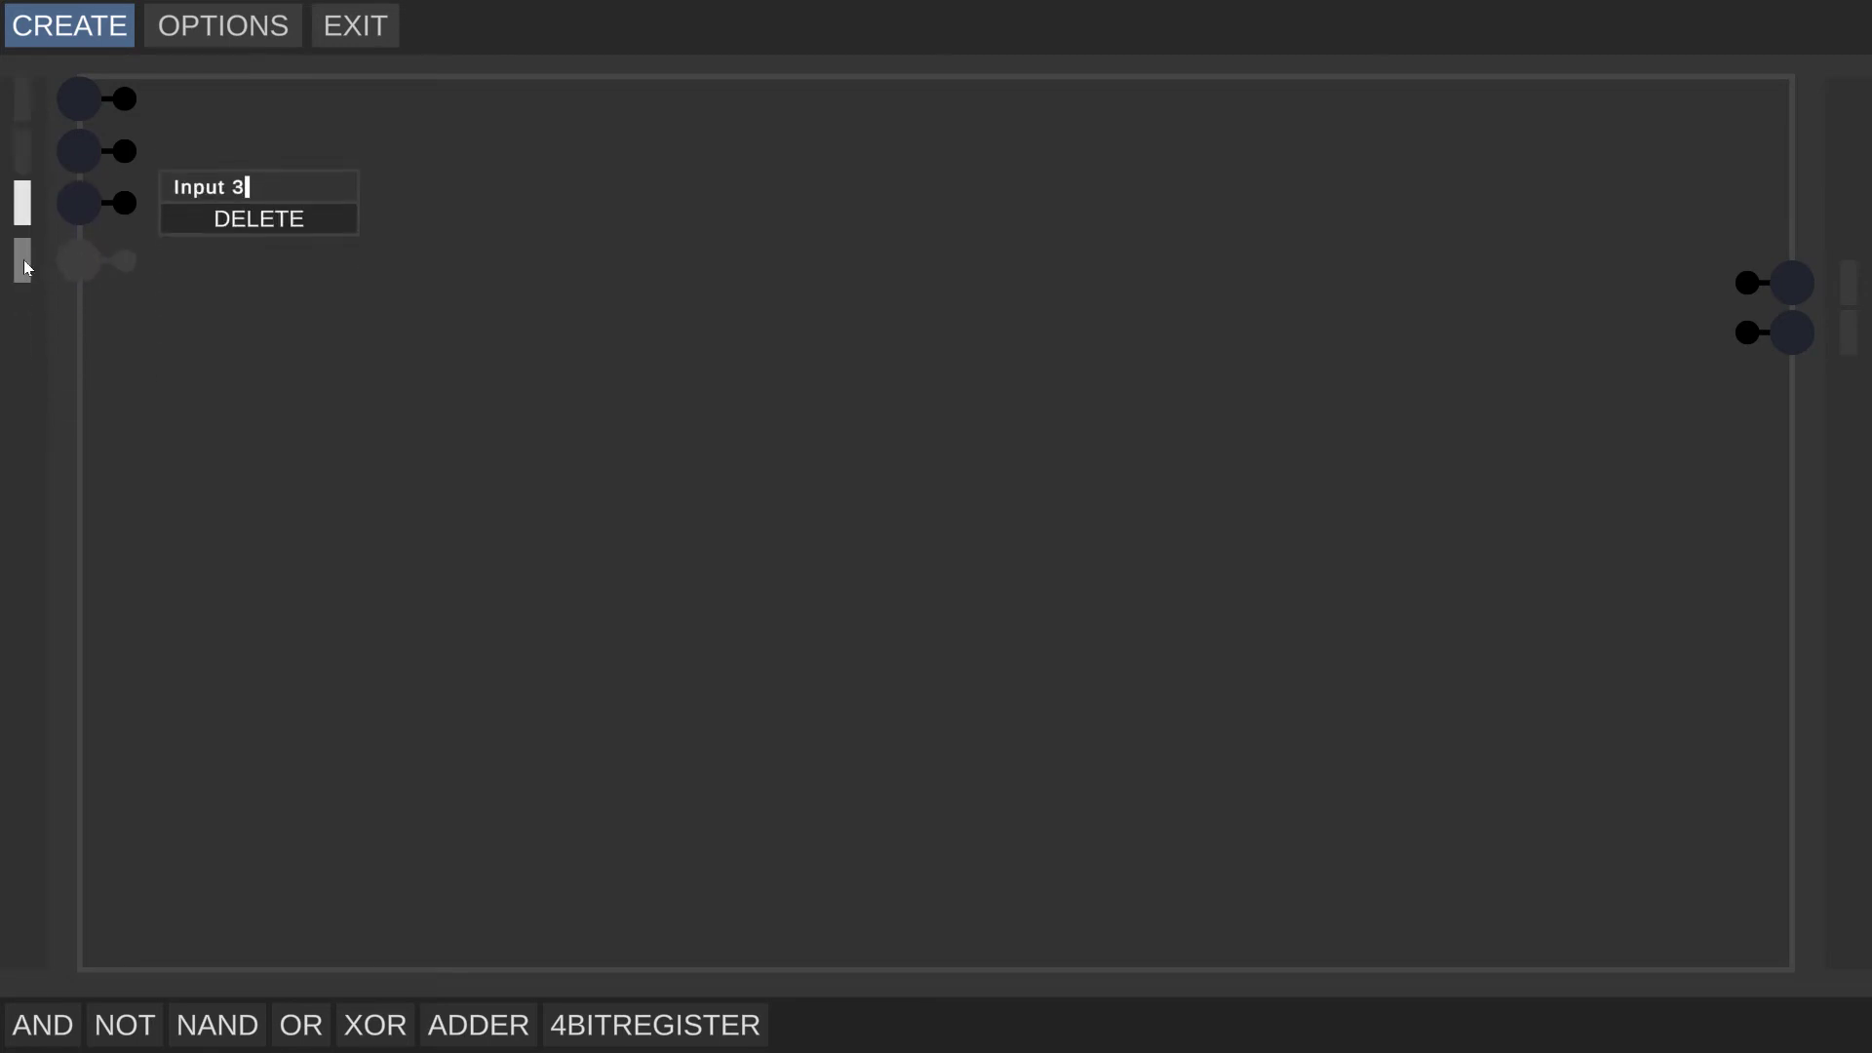
click(21, 255)
text(Input )
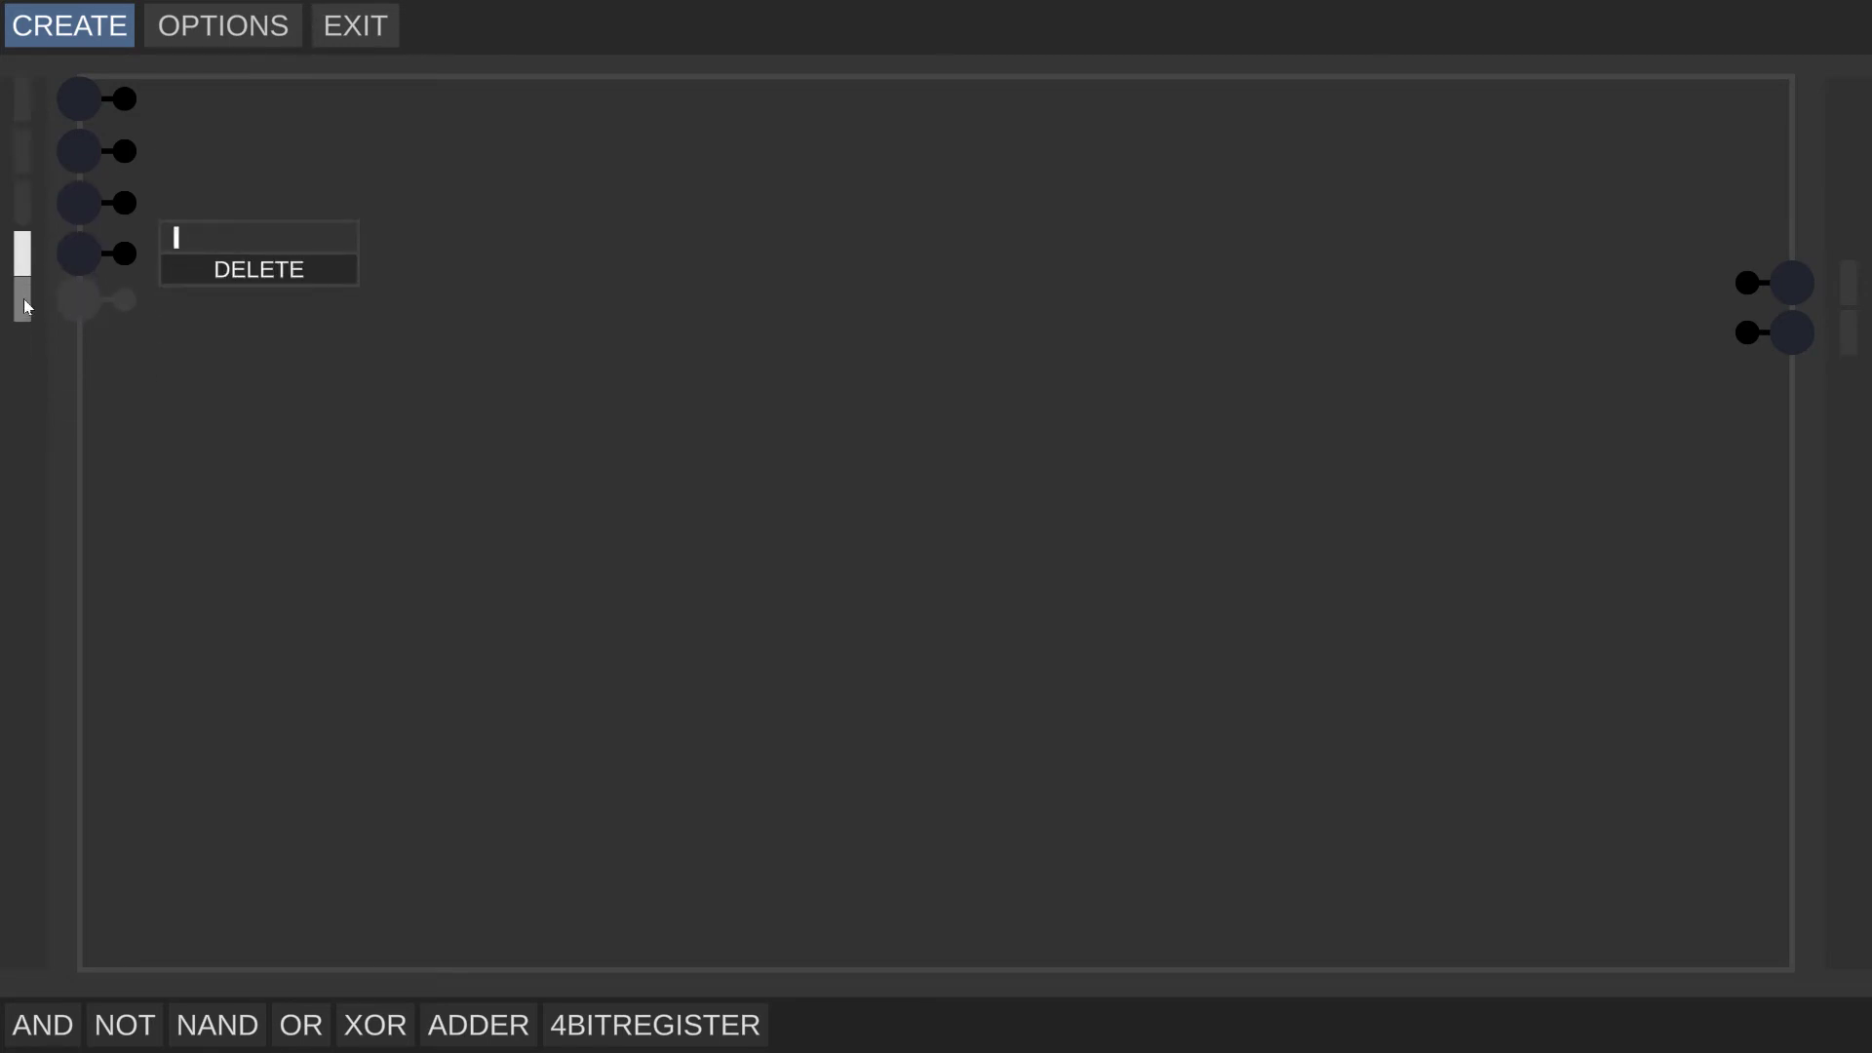
text(4)
key(Return)
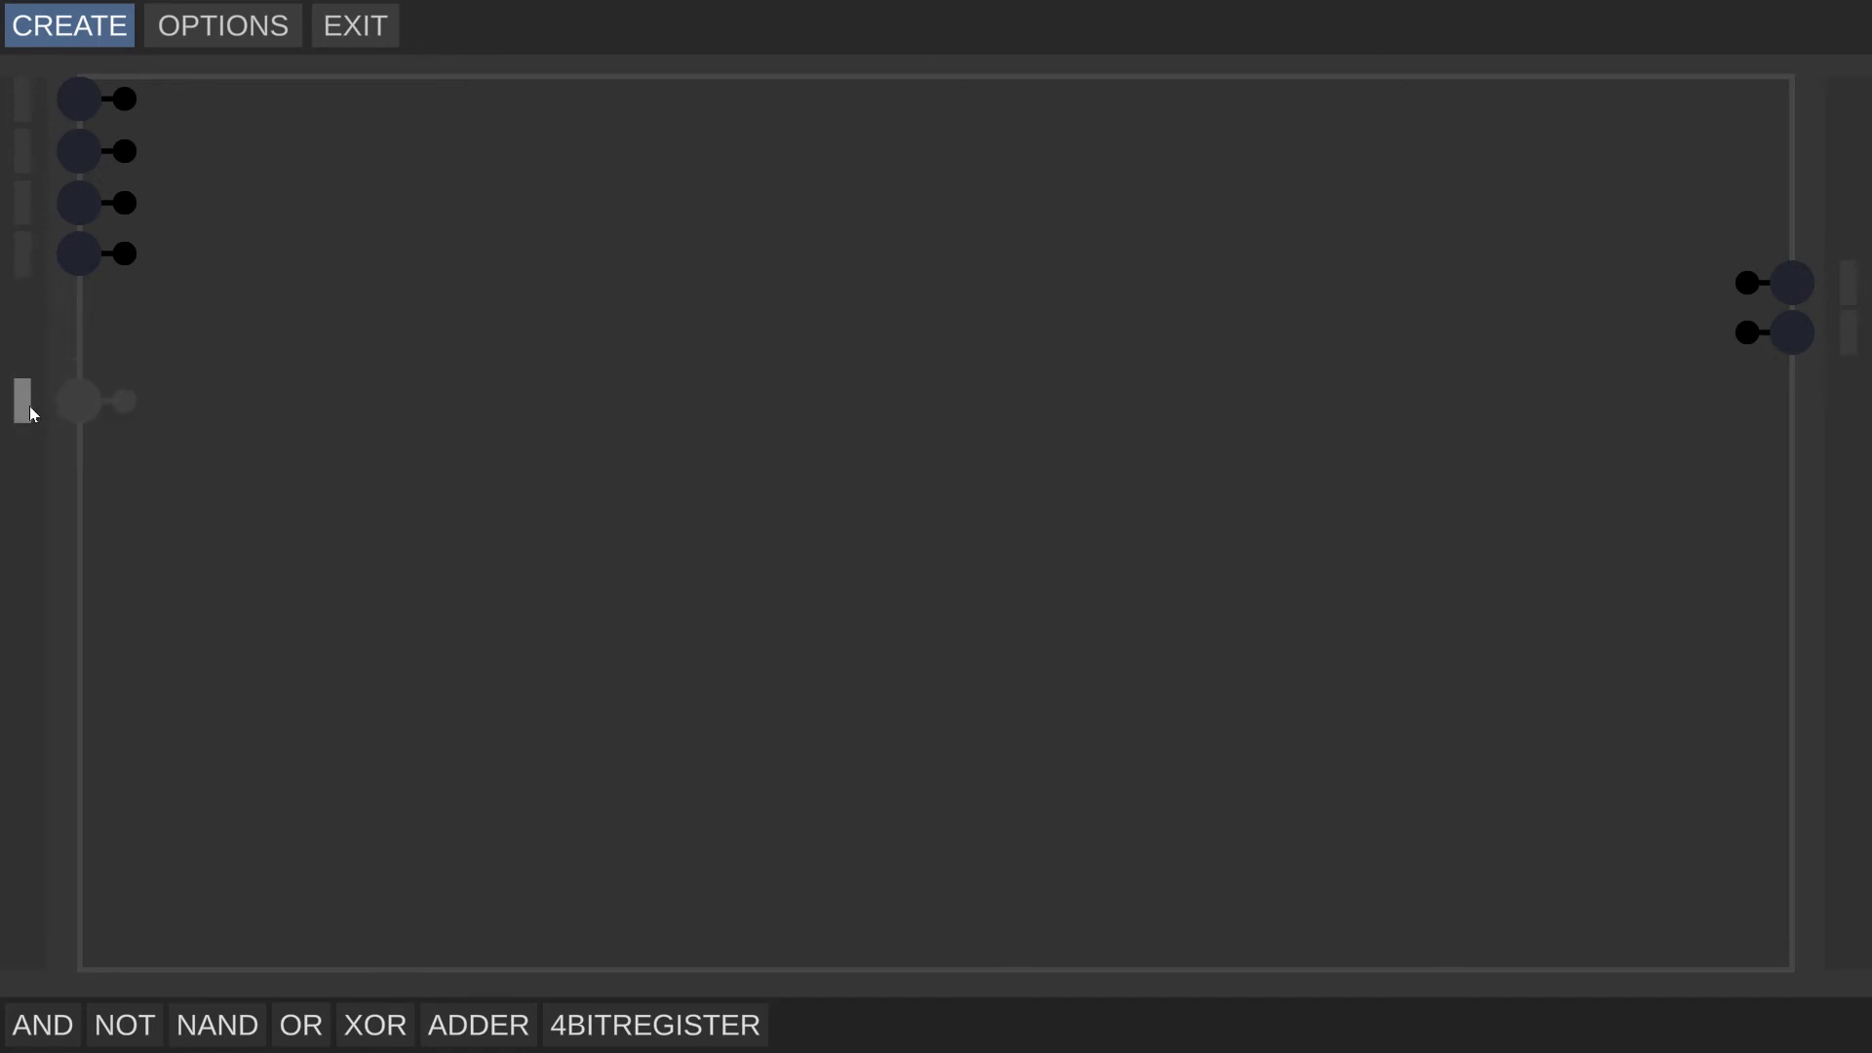
- Start a second input group below a gap with two inputs named Input 5 and Input 6
click(29, 426)
text(Input 5)
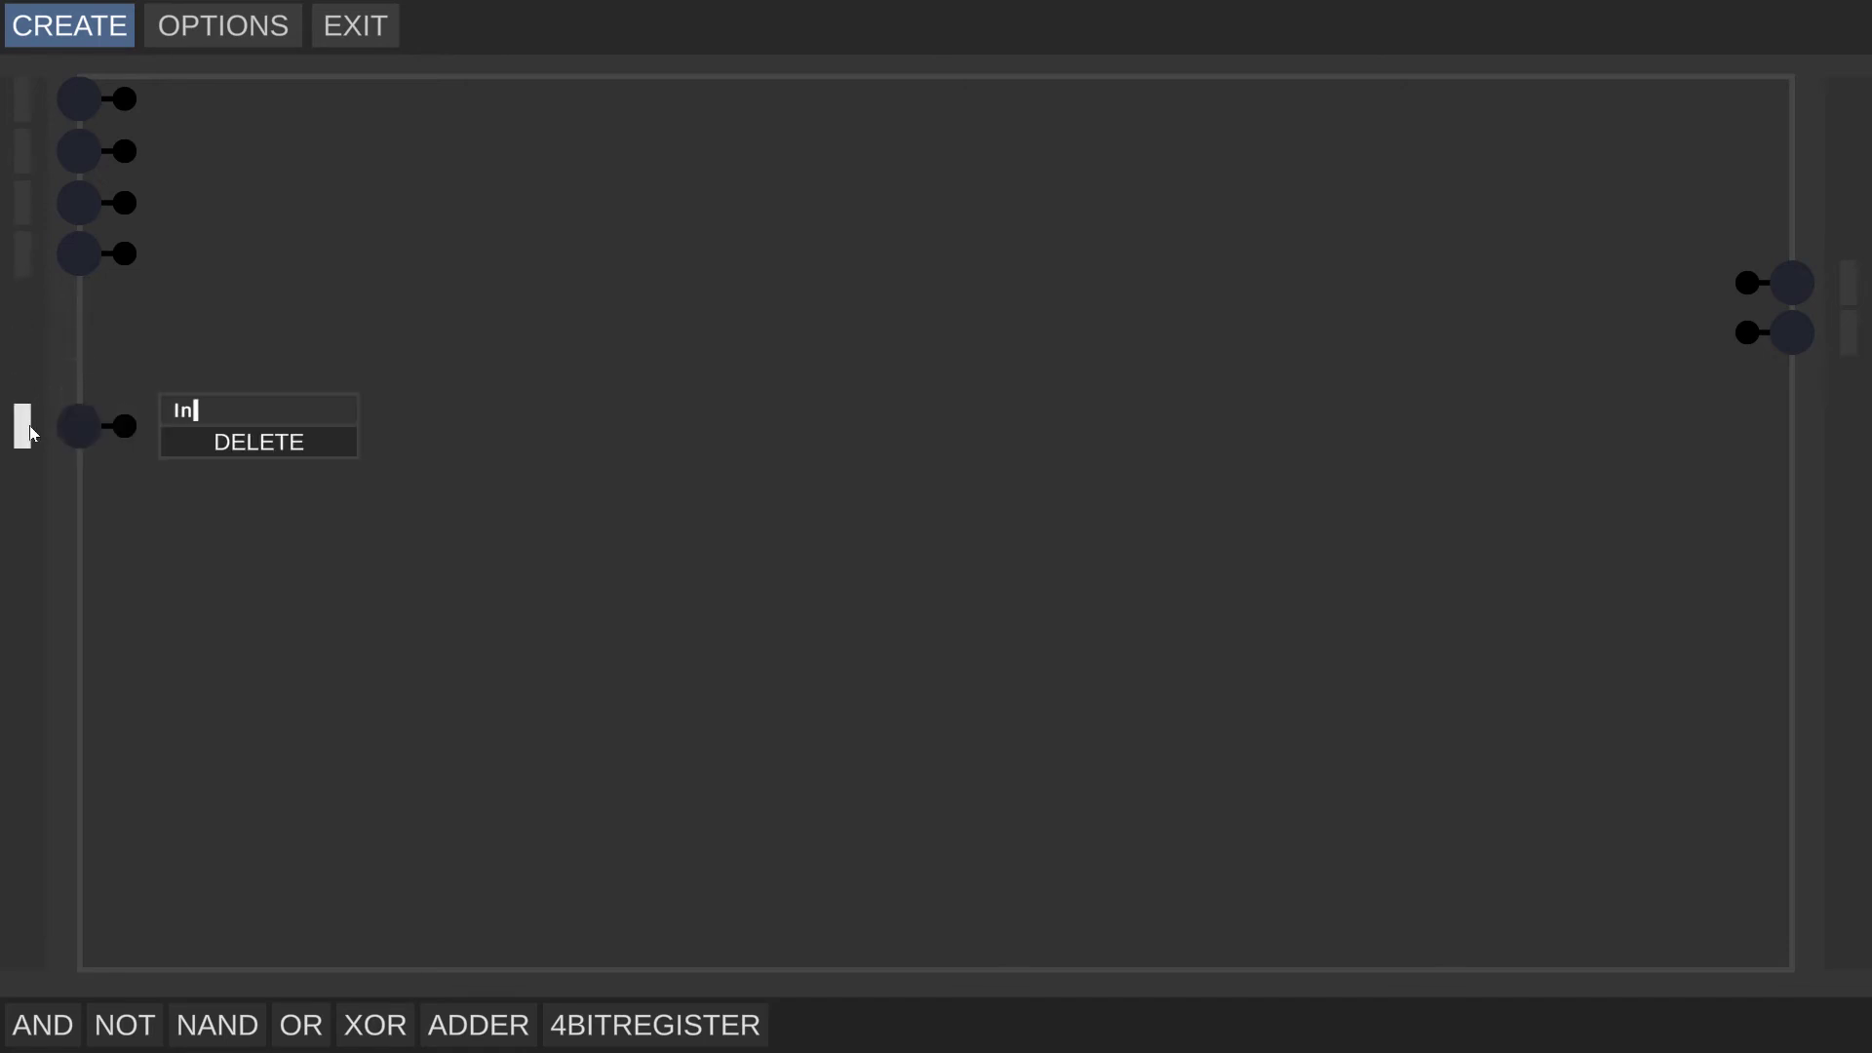
key(Return)
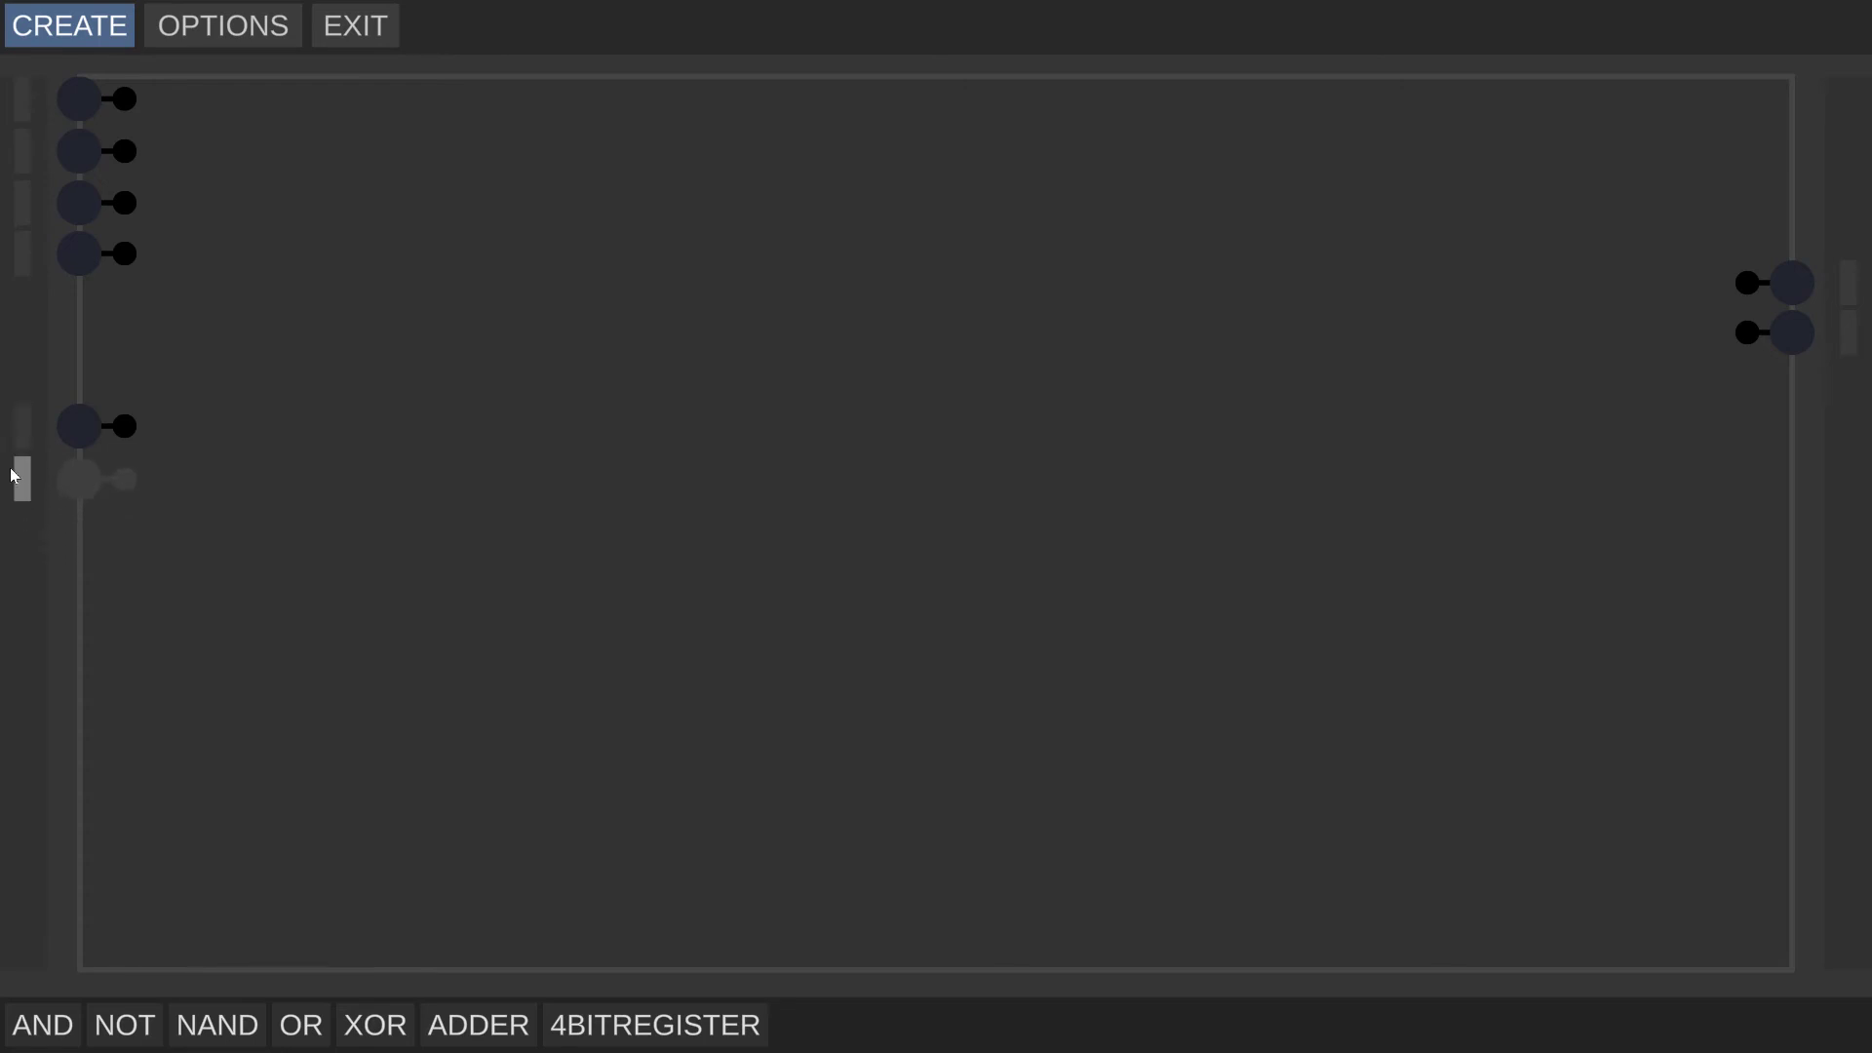
click(18, 484)
text(Input)
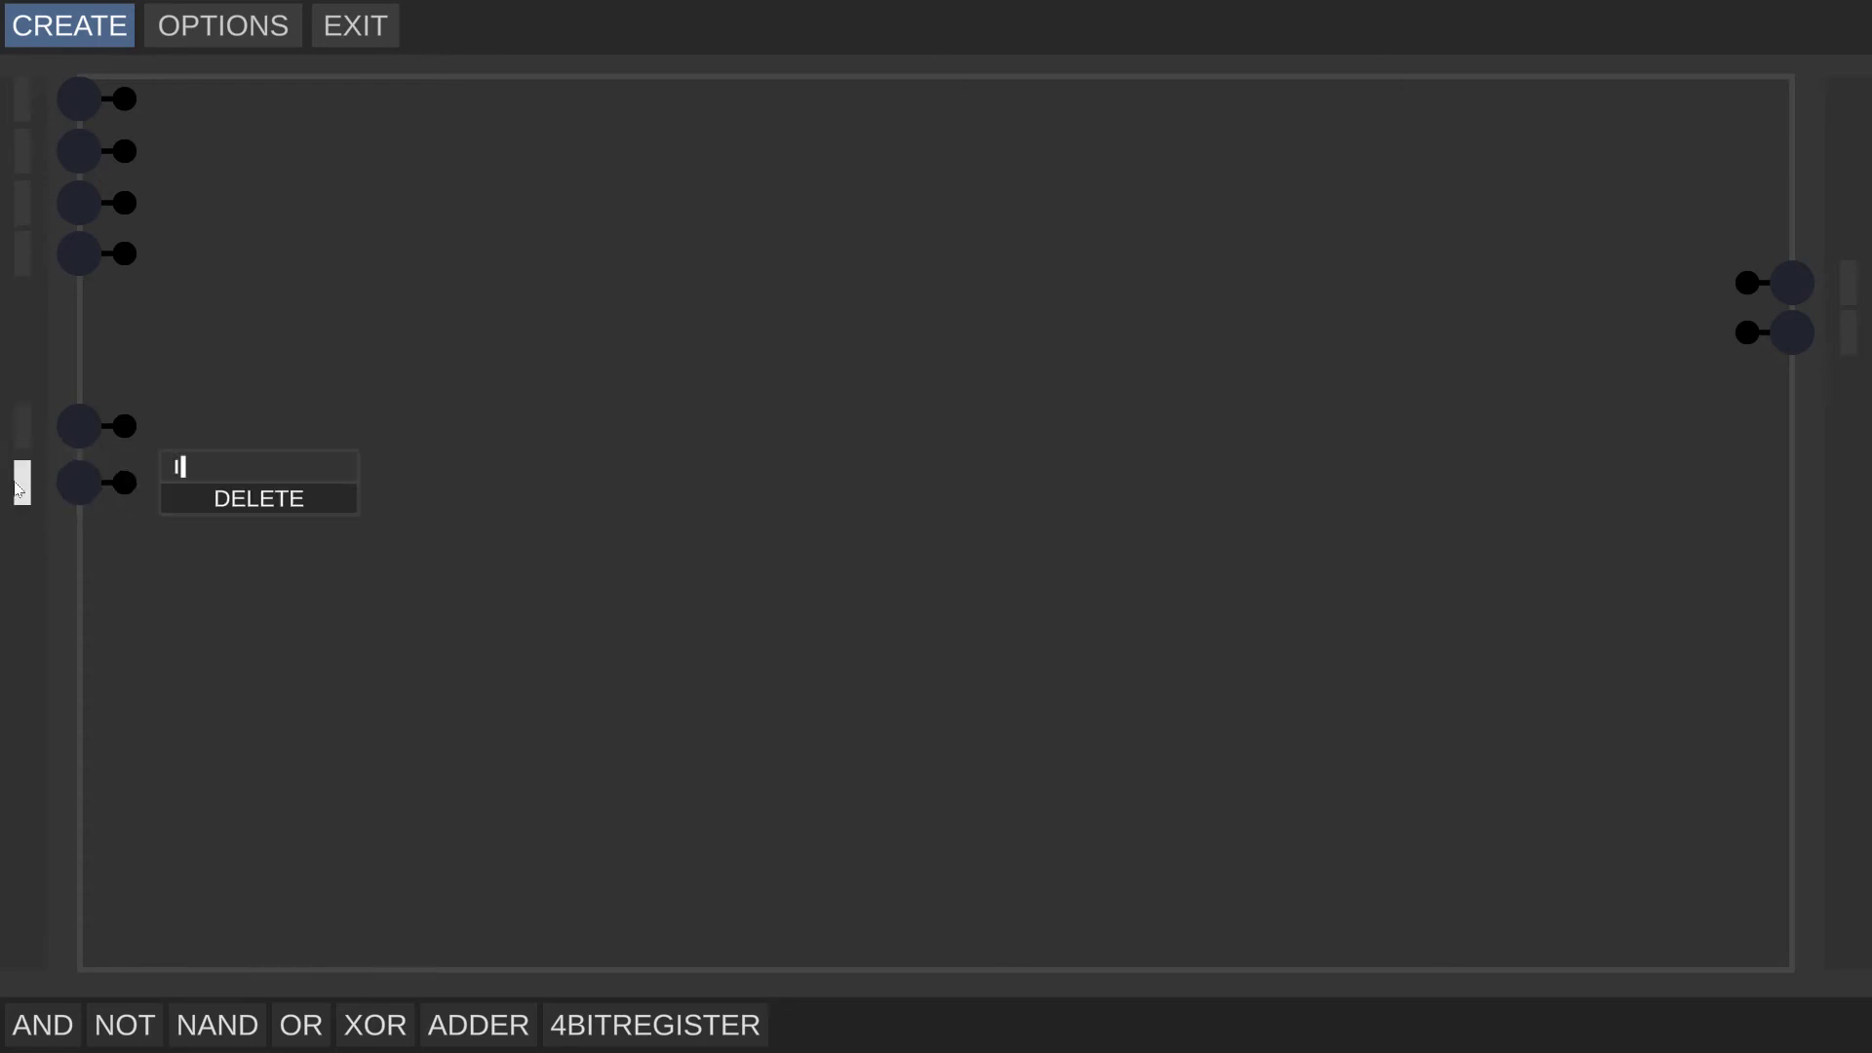
key(BackSpace)
key(BackSpace)
text(ut 6)
key(Return)
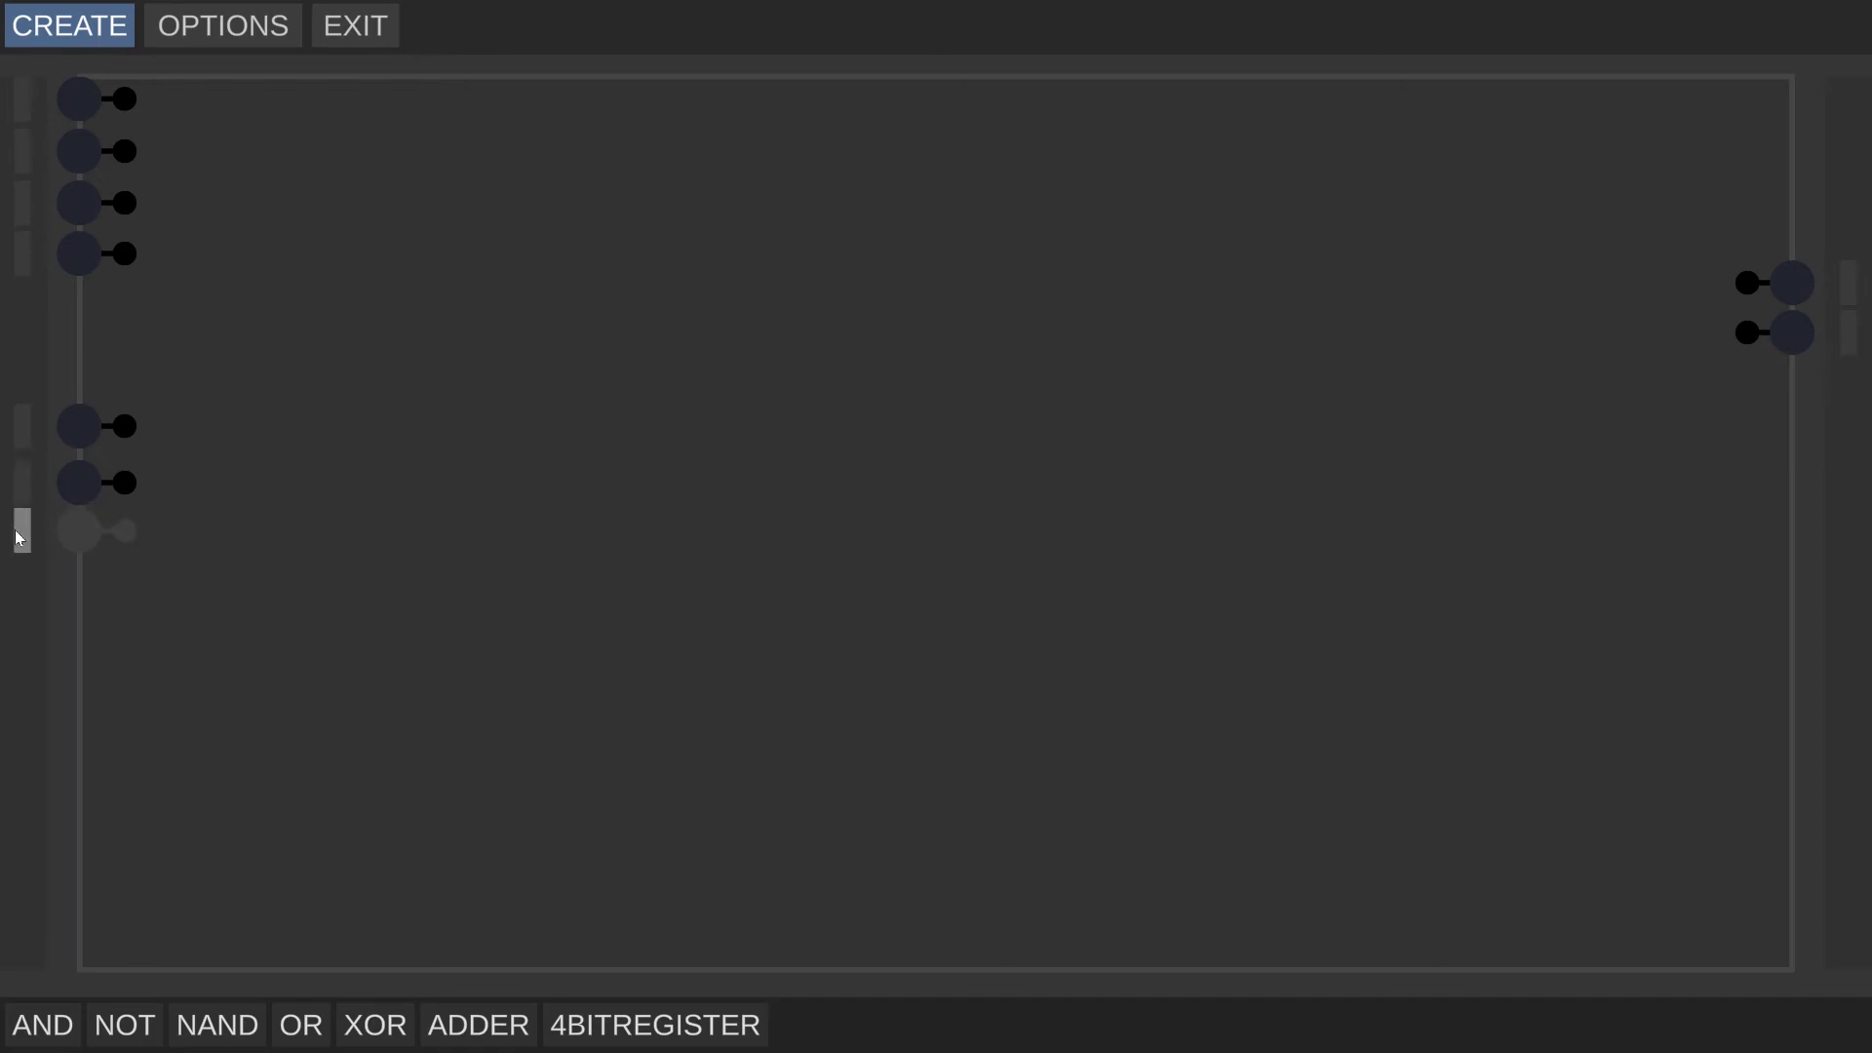
- Complete the second input group with two inputs named Input 7 and Input 8
click(15, 534)
text(Input 7)
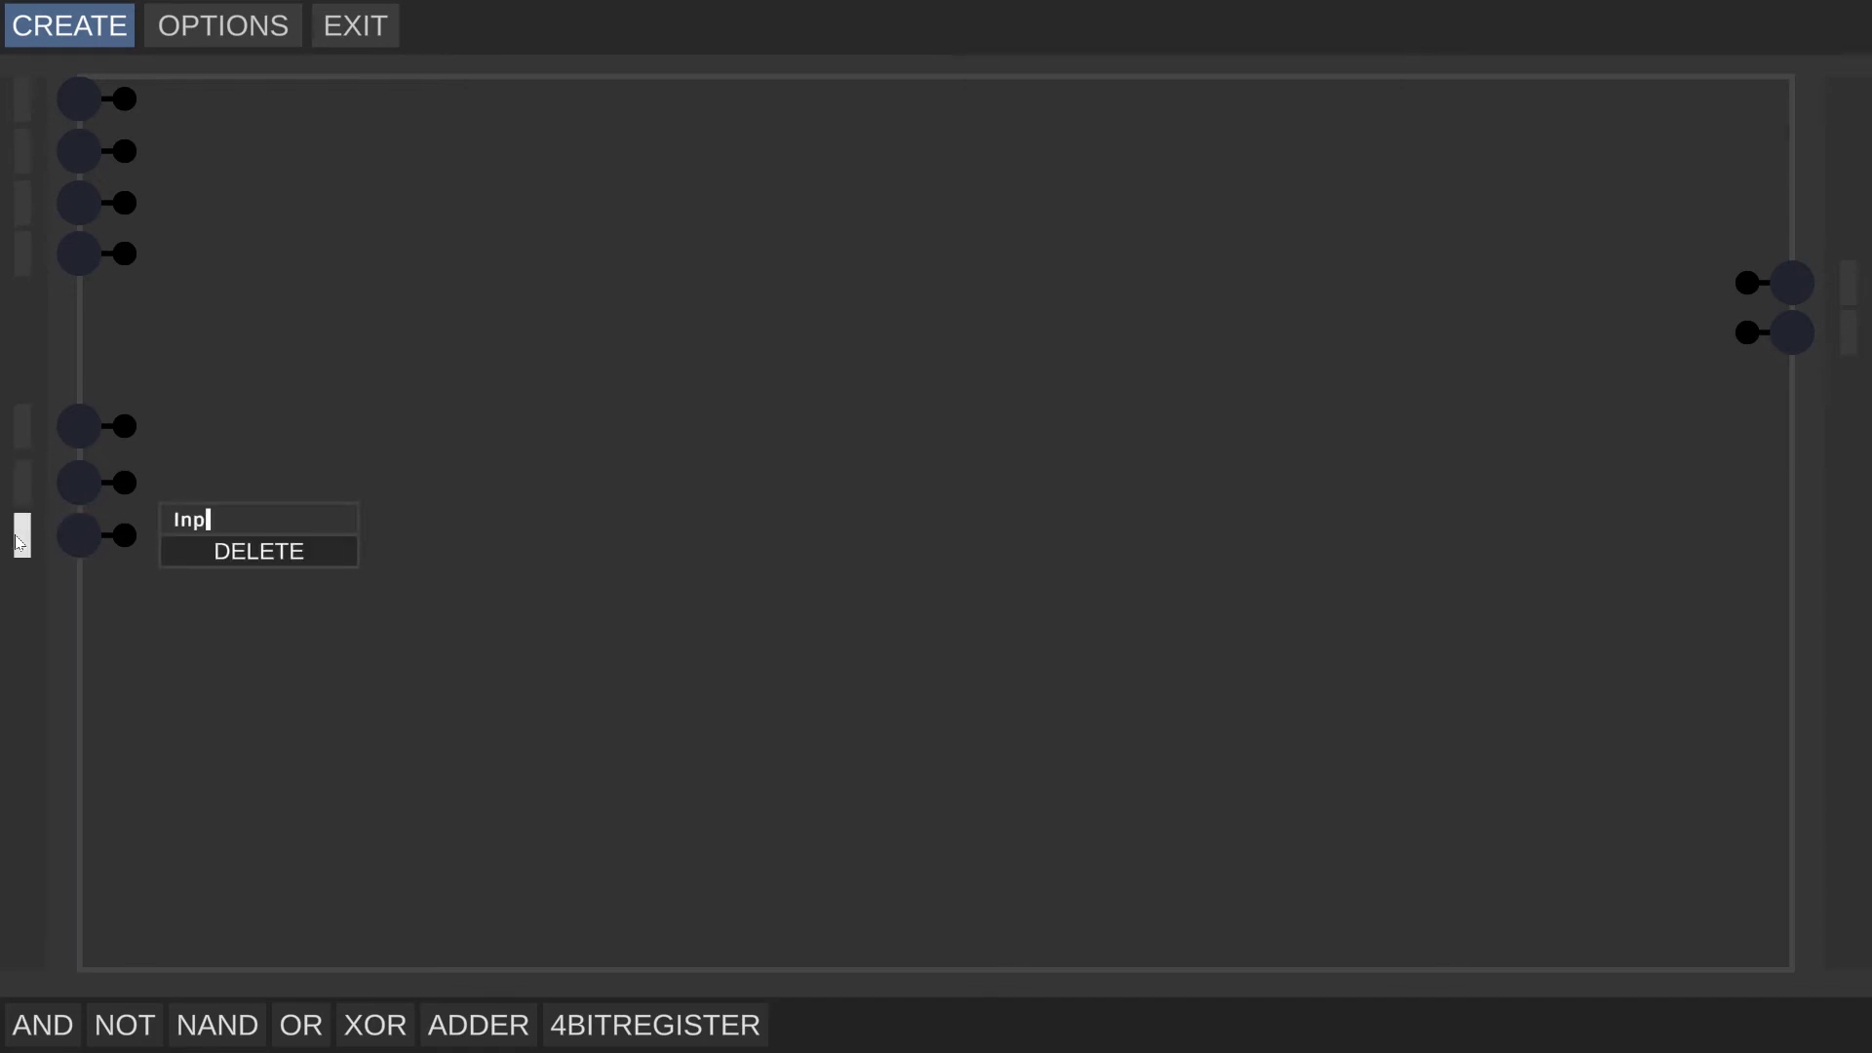
key(Return)
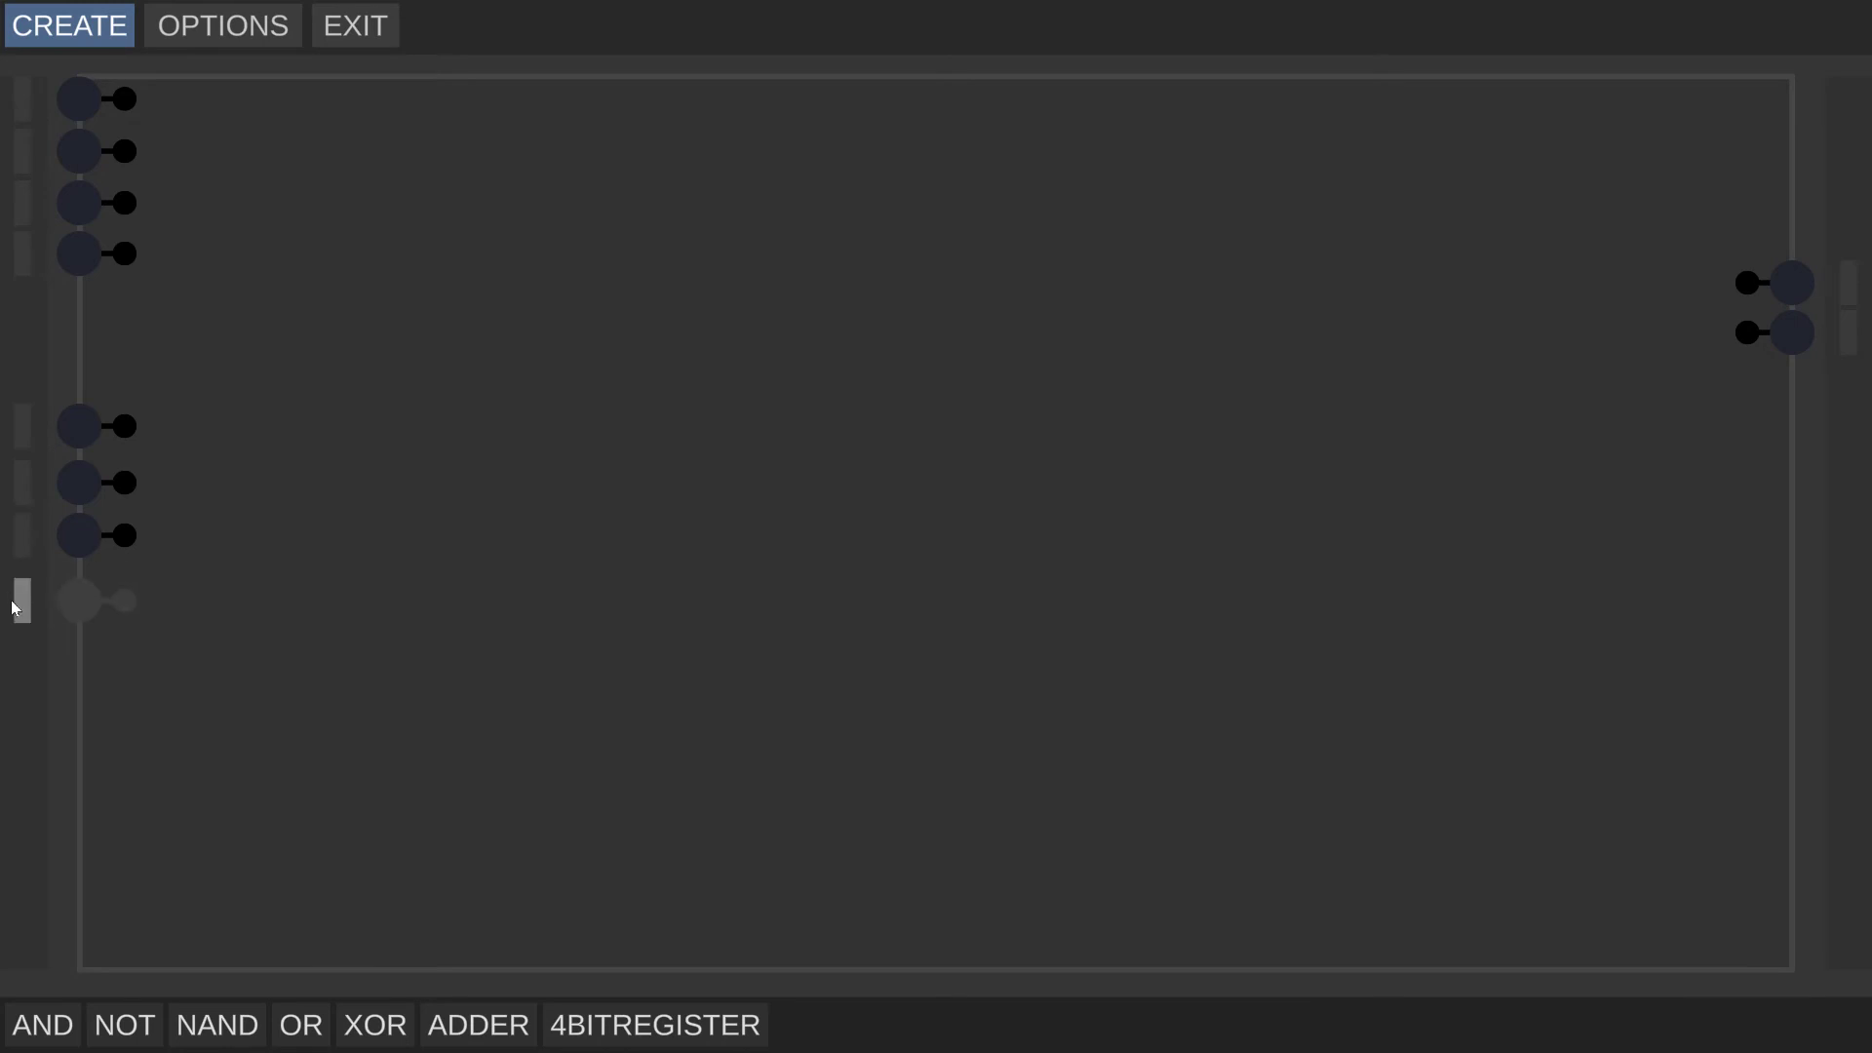
click(17, 595)
text(I)
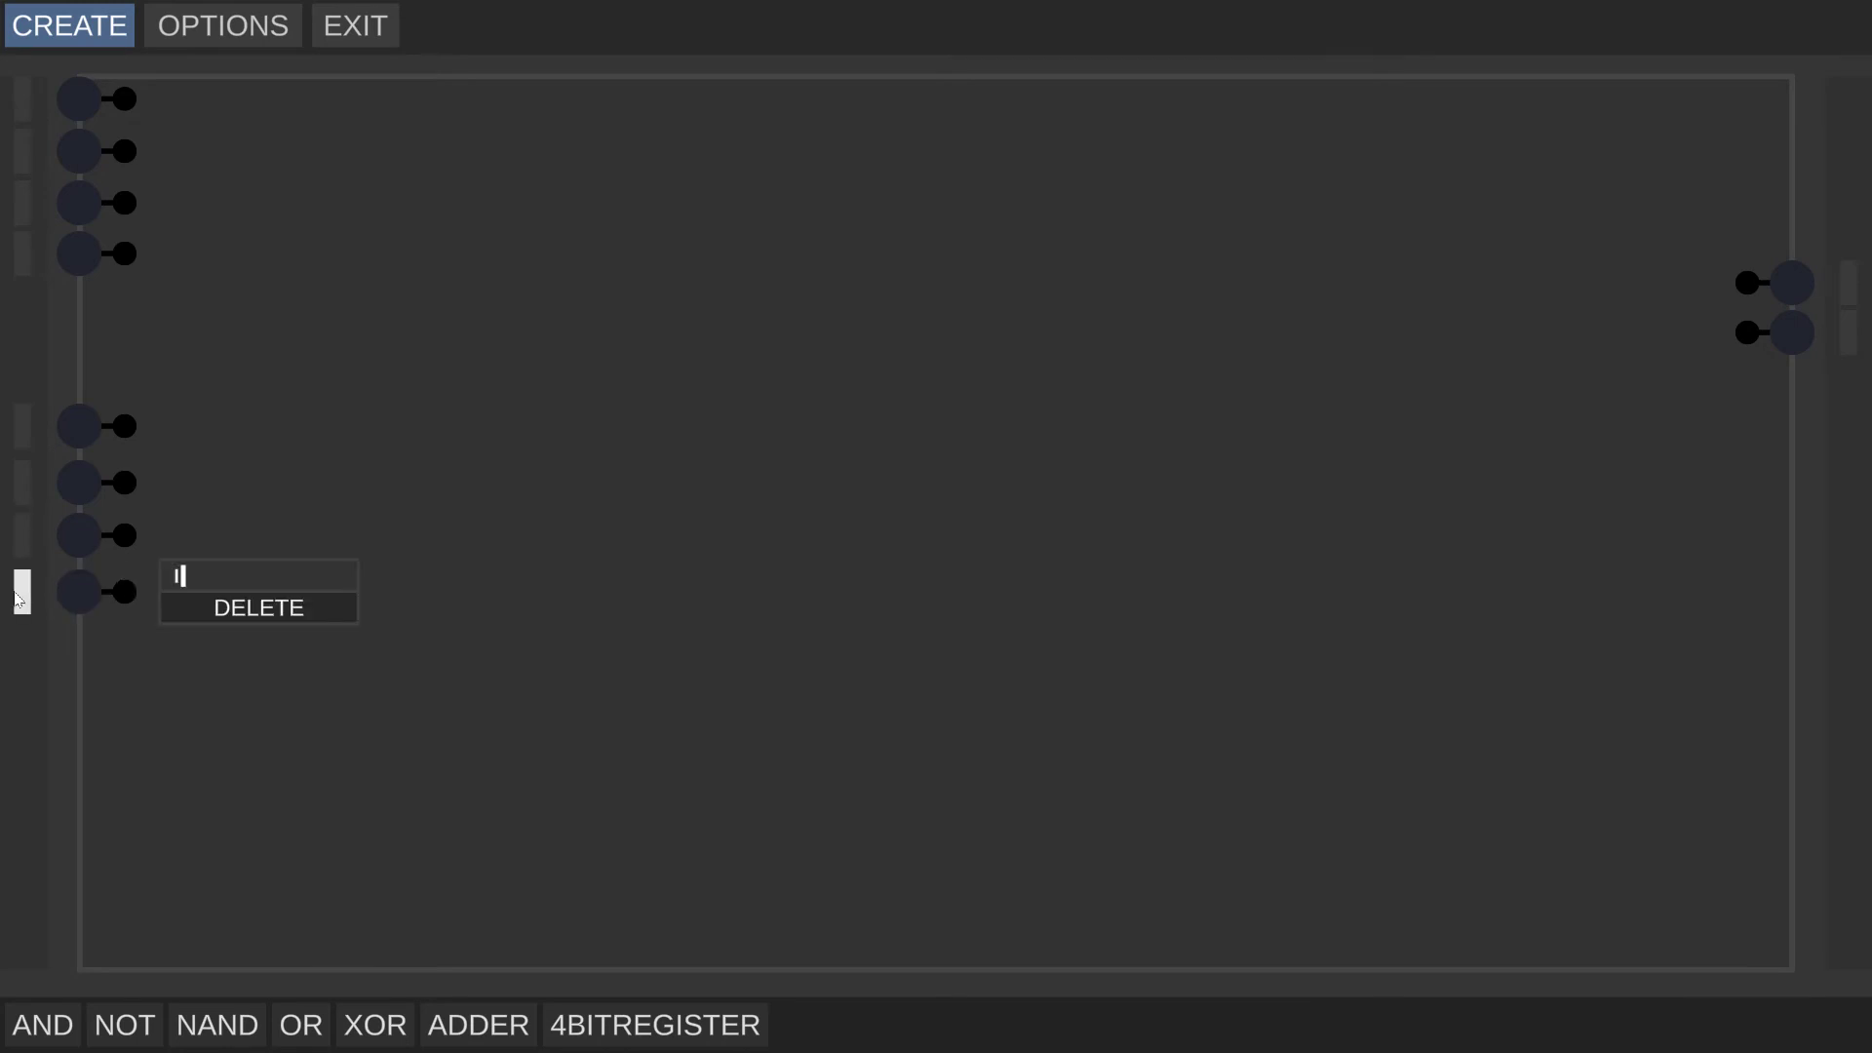
text(nput 8)
key(Return)
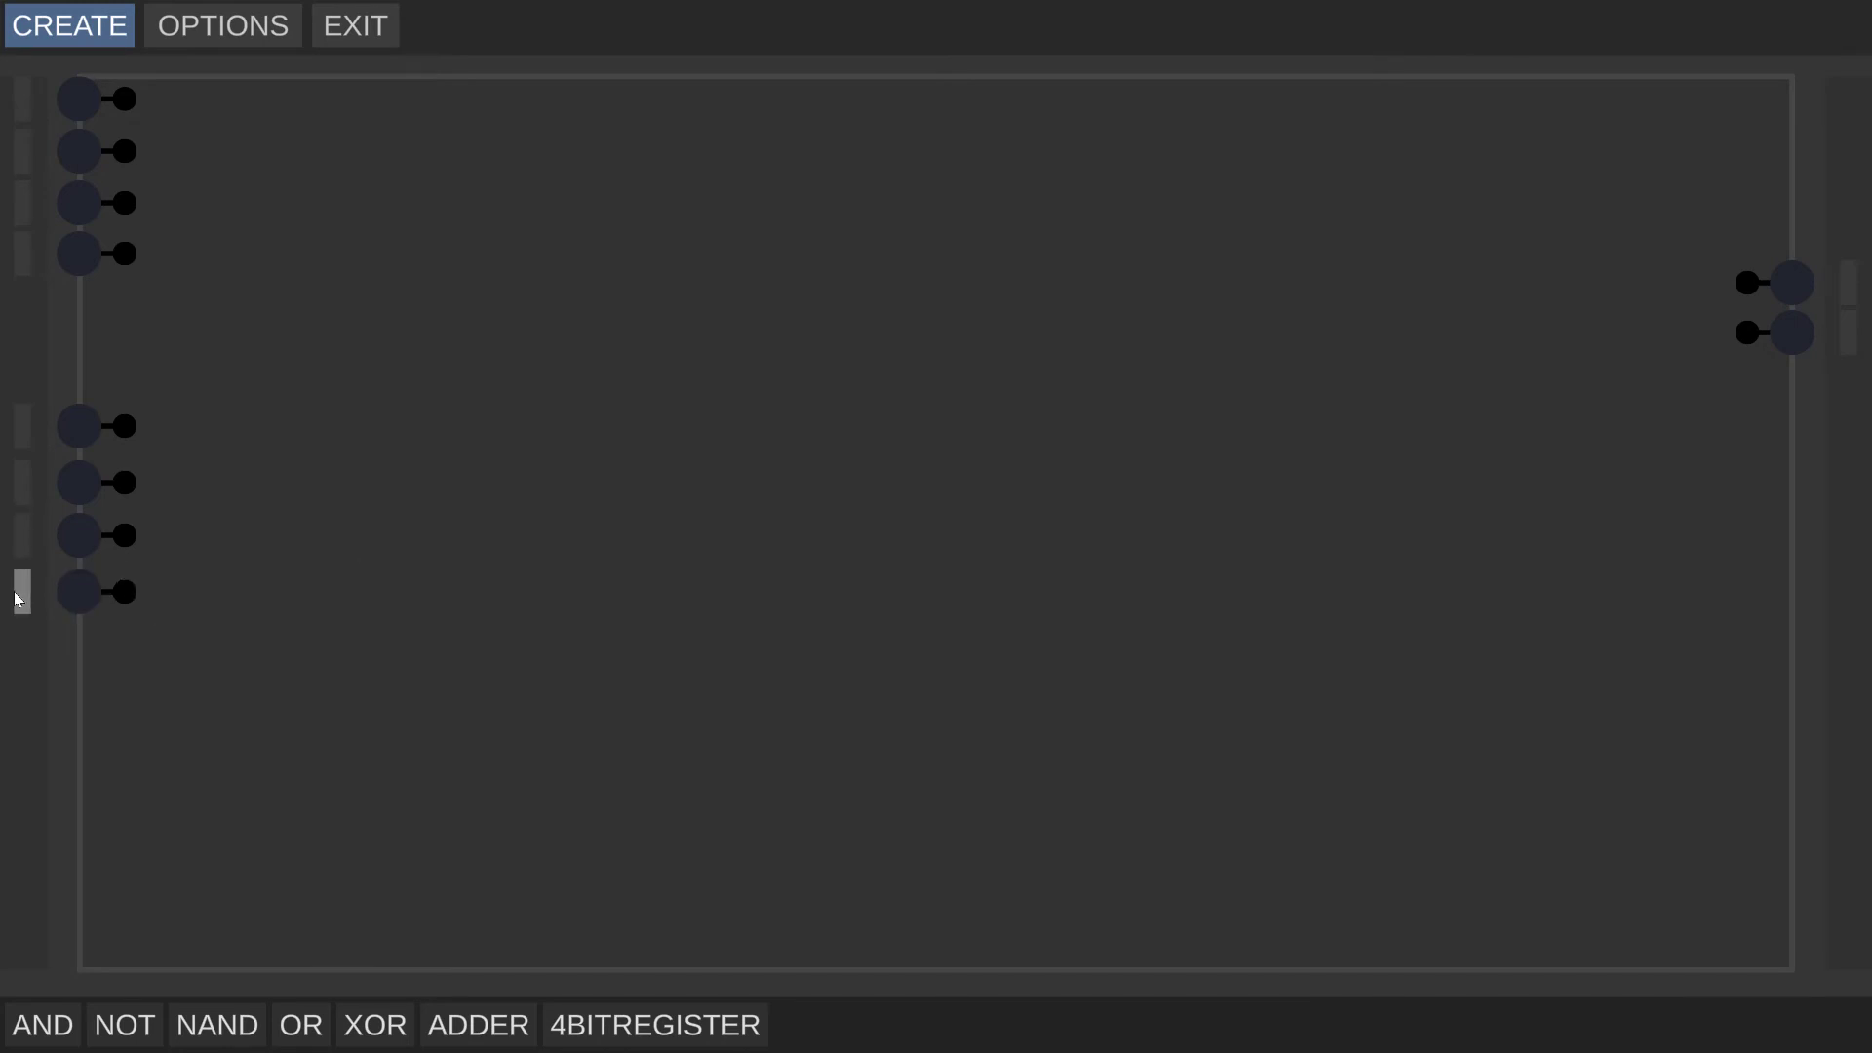
- Add a separate input named Carry well below the second input group and switch on Input 4
click(27, 827)
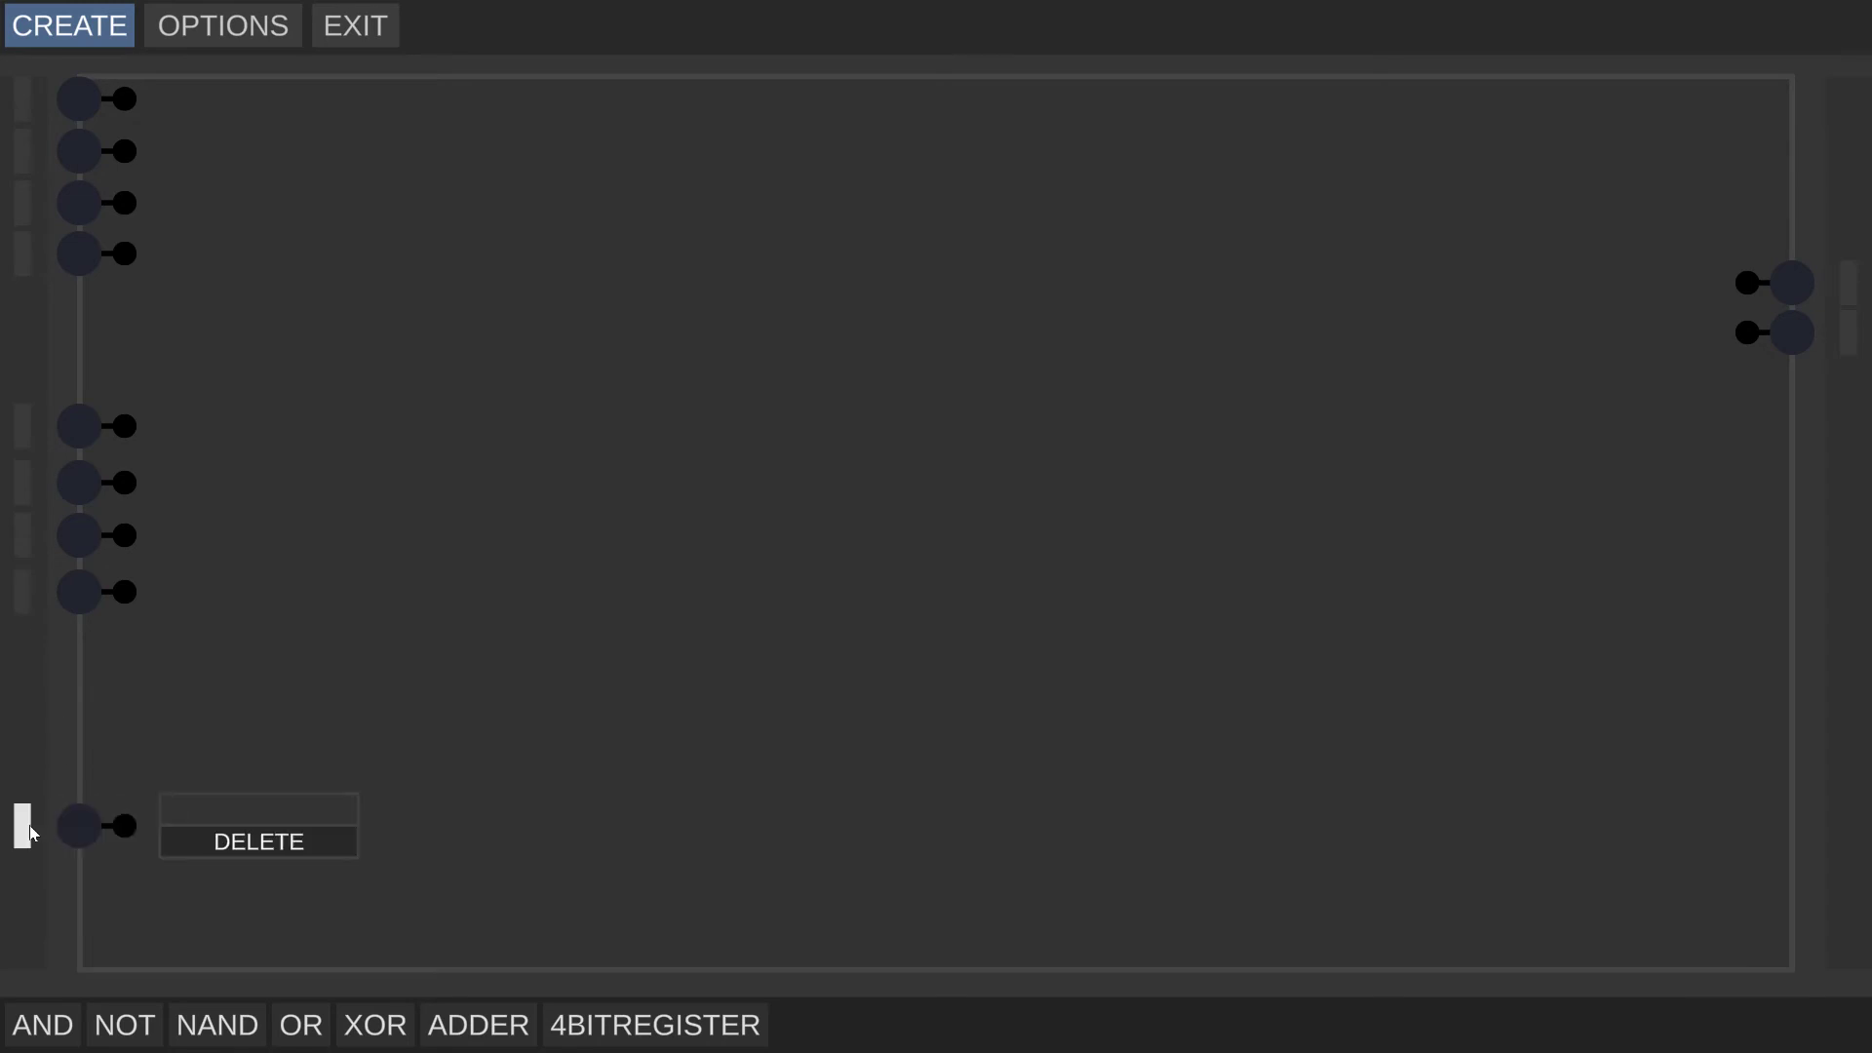
text(Carry)
key(Return)
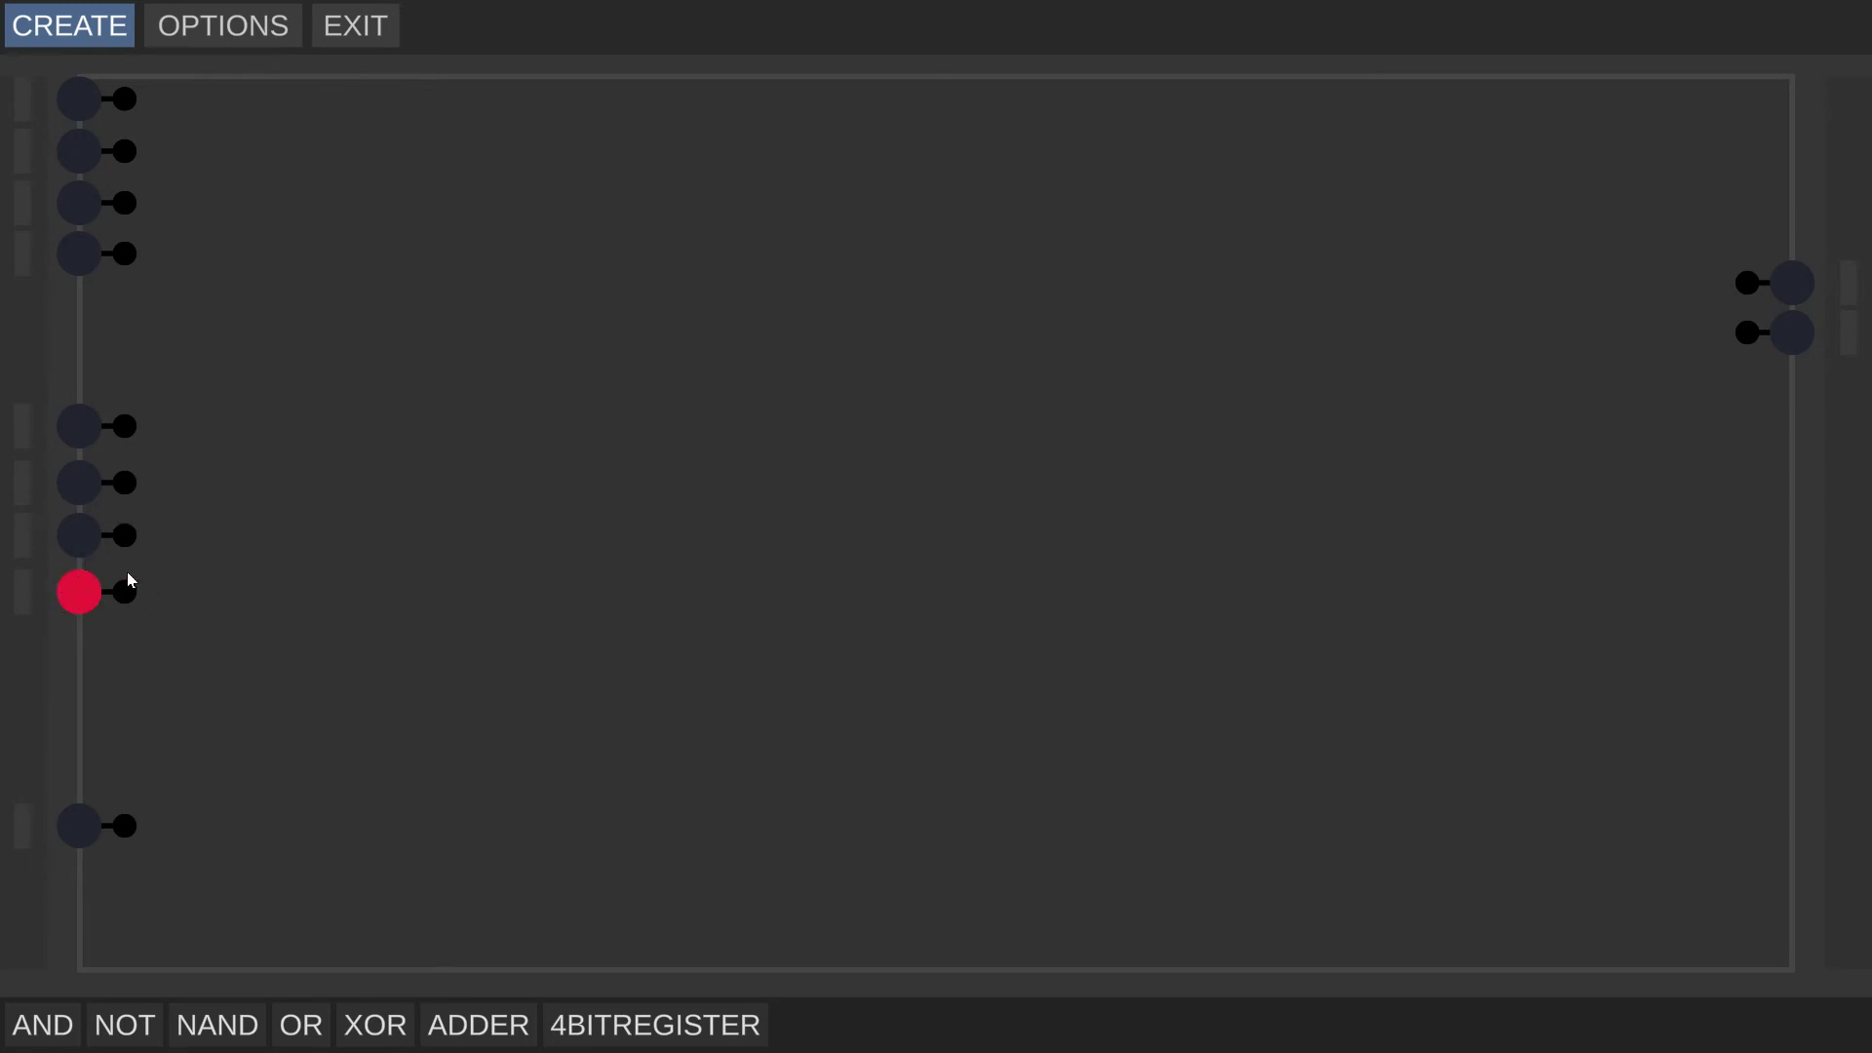
click(76, 252)
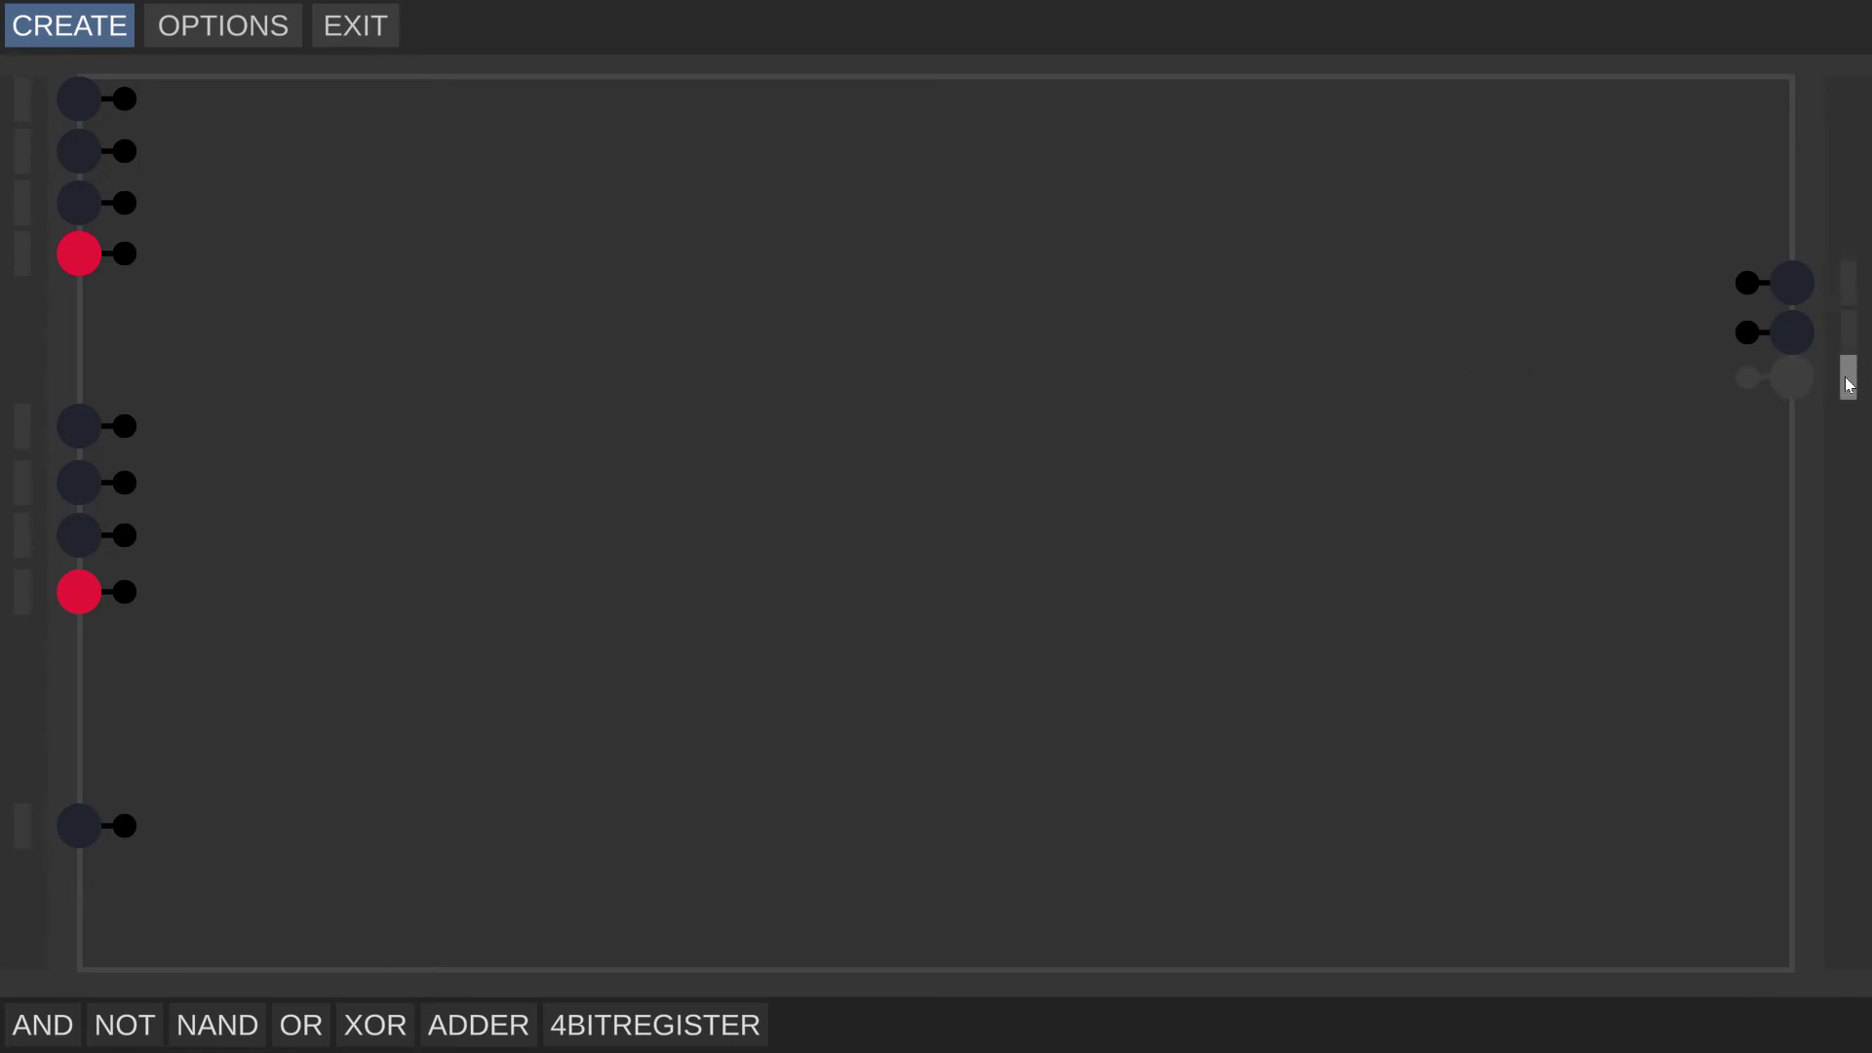
- Add two outputs directly below the existing pair, naming the first Output 2 and giving the second an Output name
click(1851, 390)
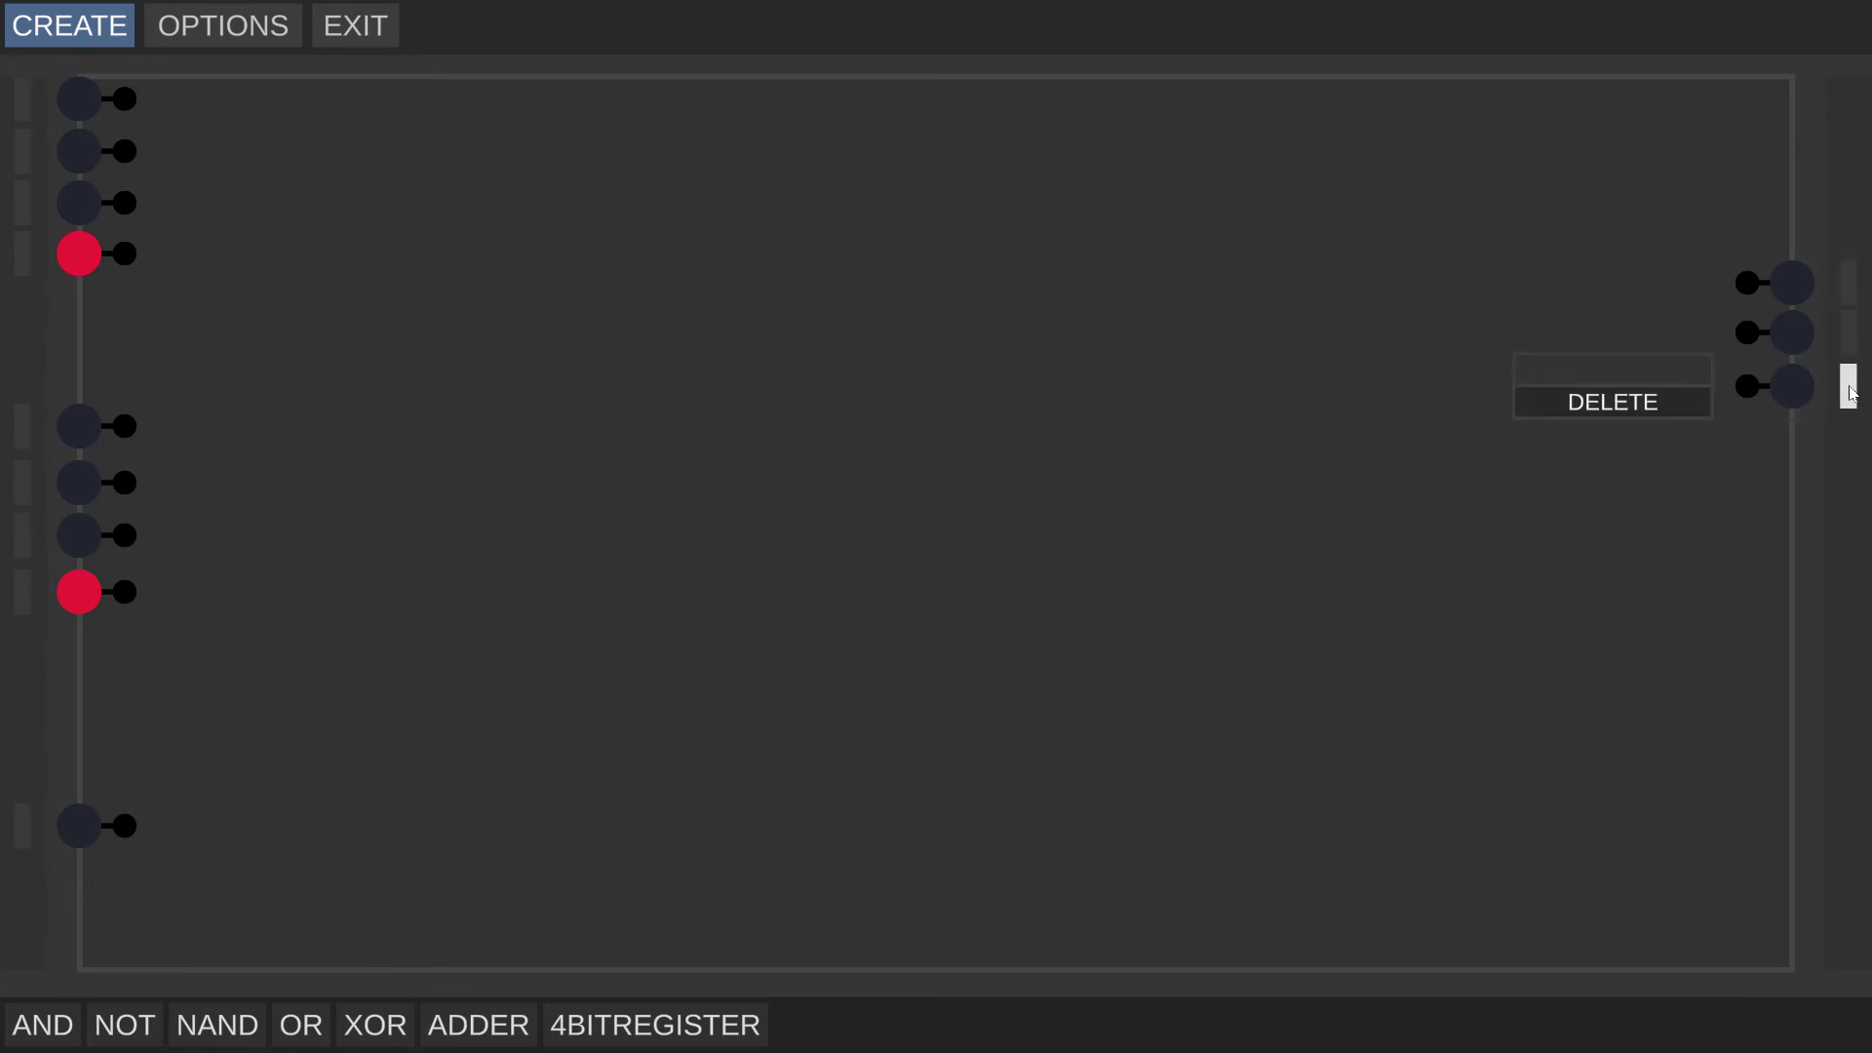
text(Output 2)
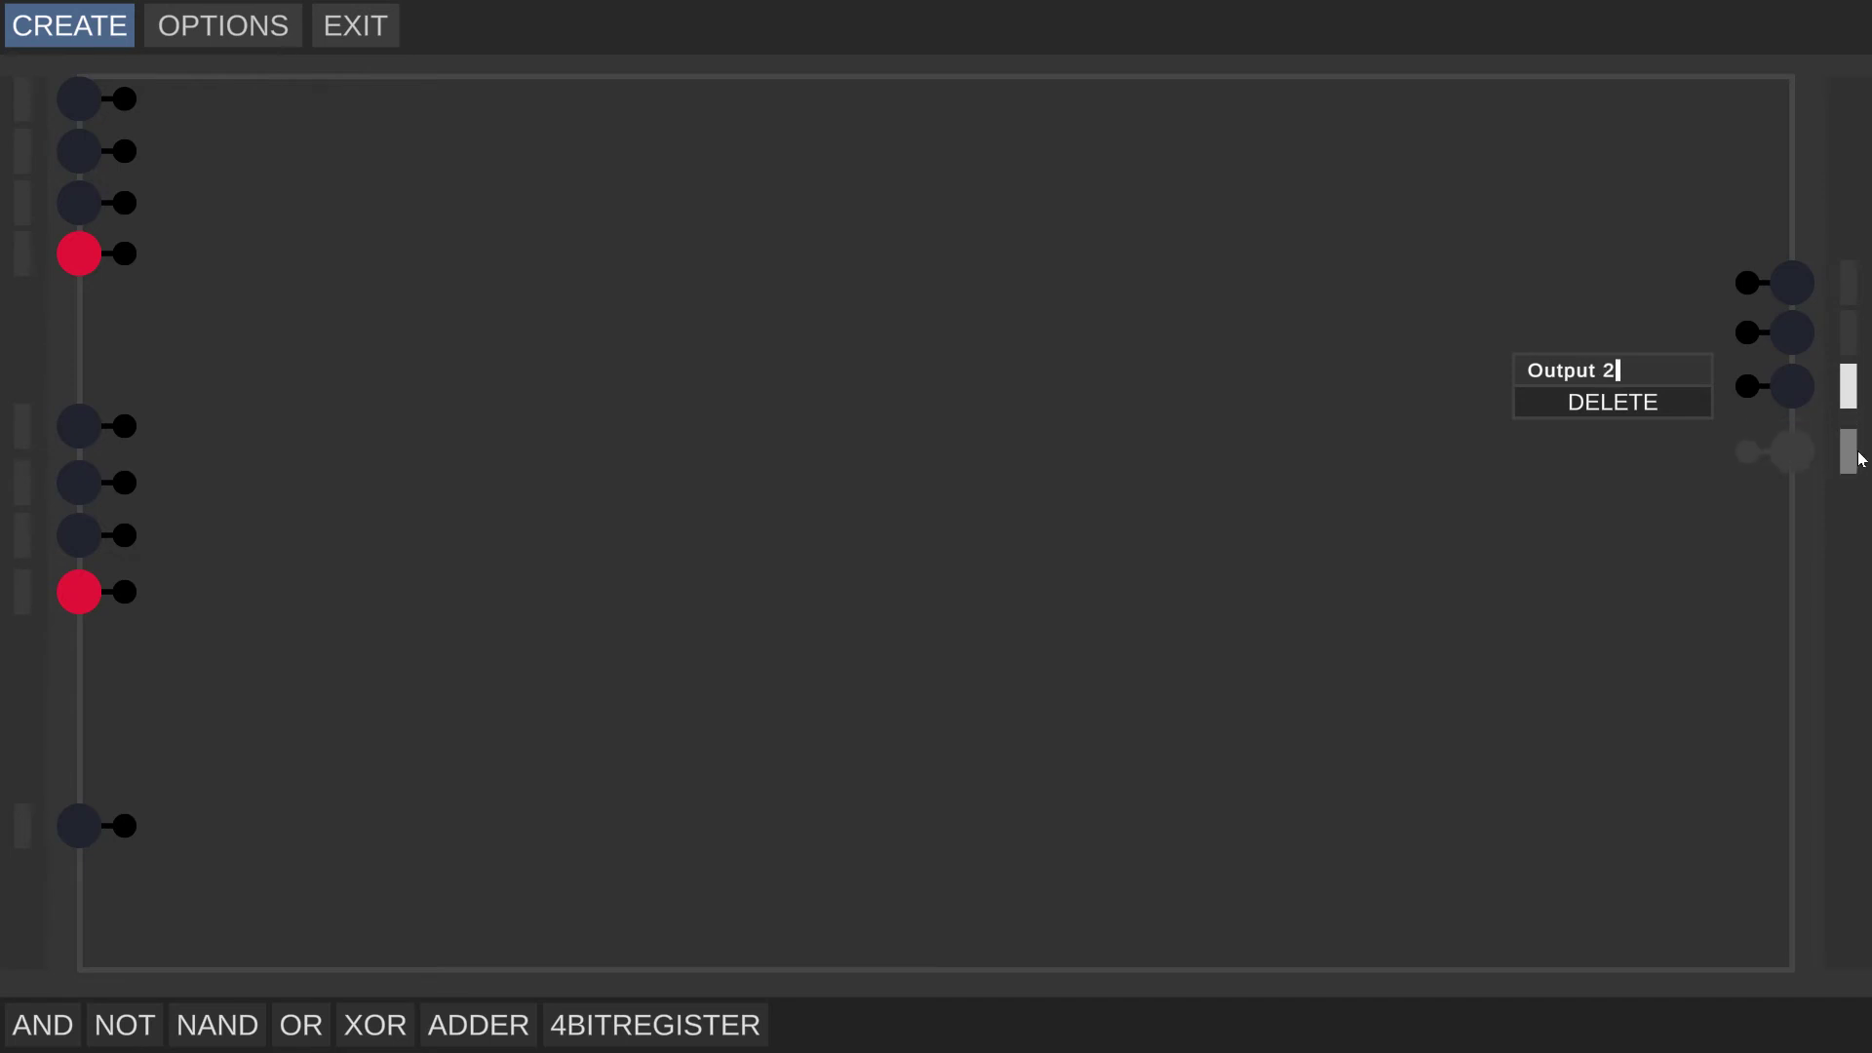
key(Return)
click(1859, 451)
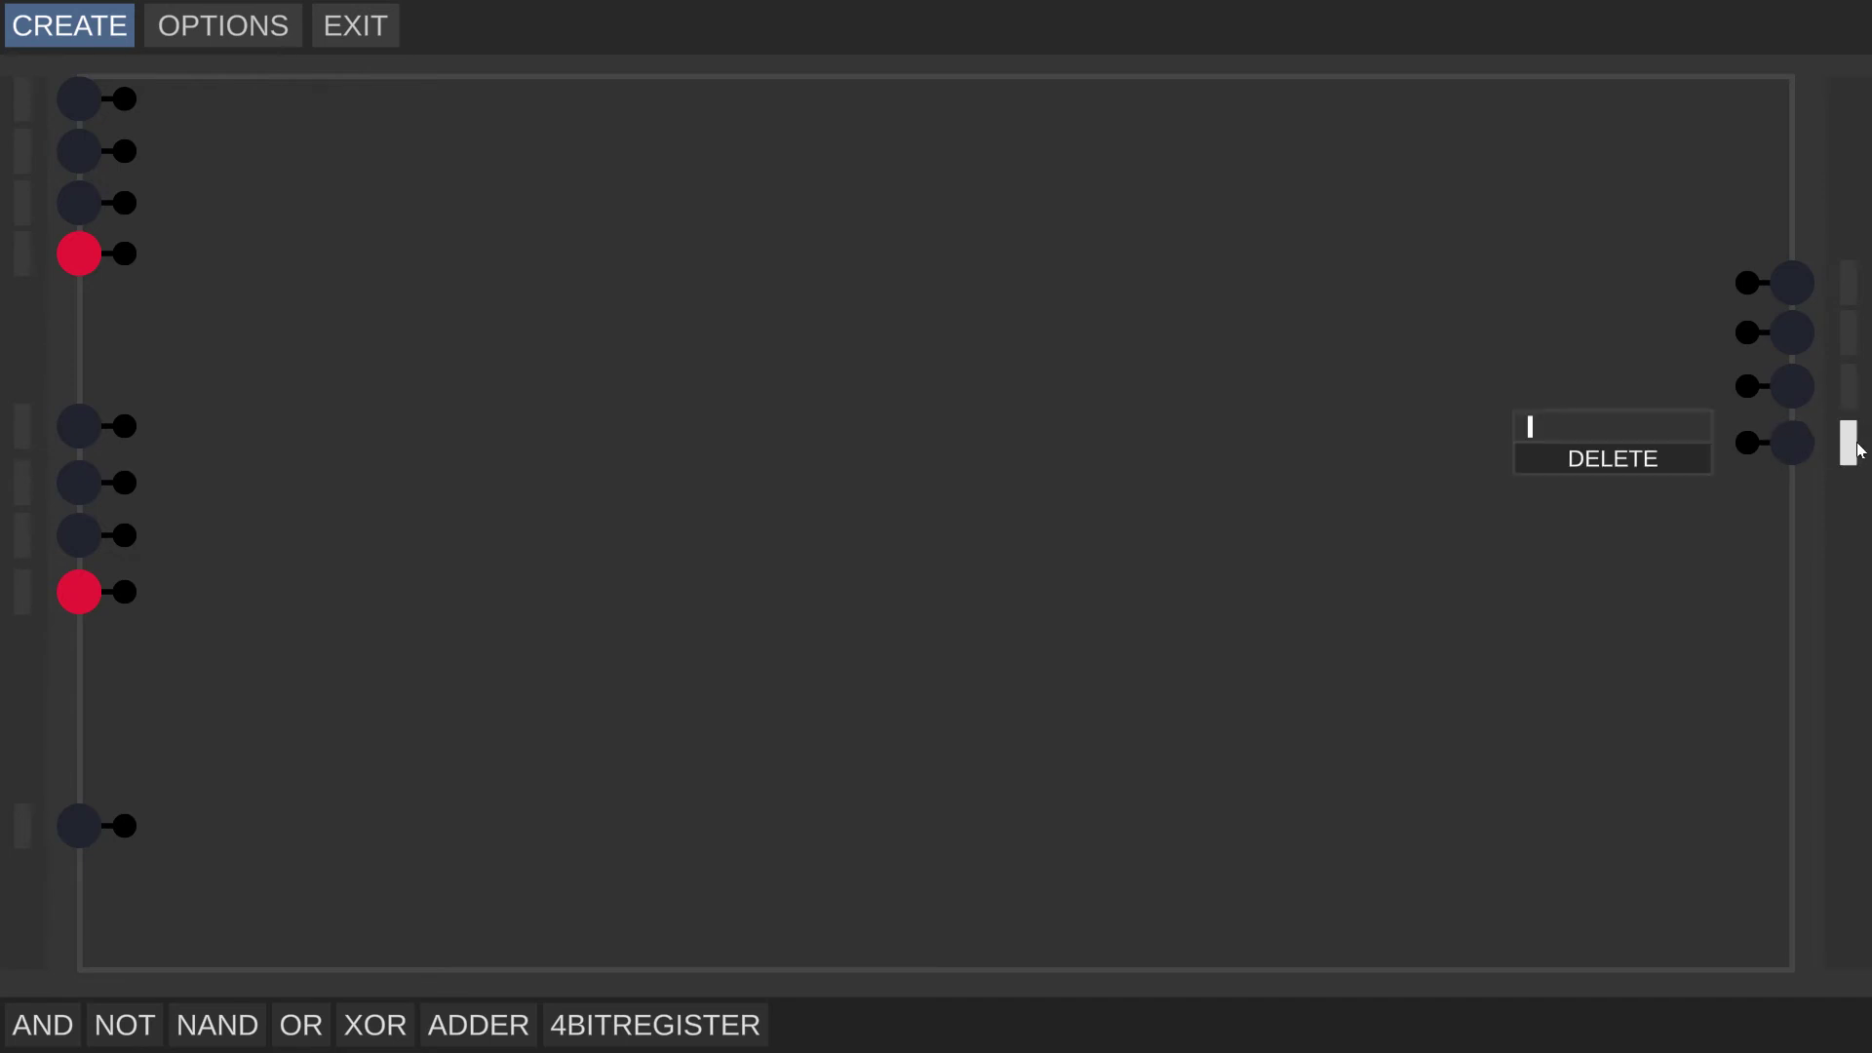
text(Output)
key(Return)
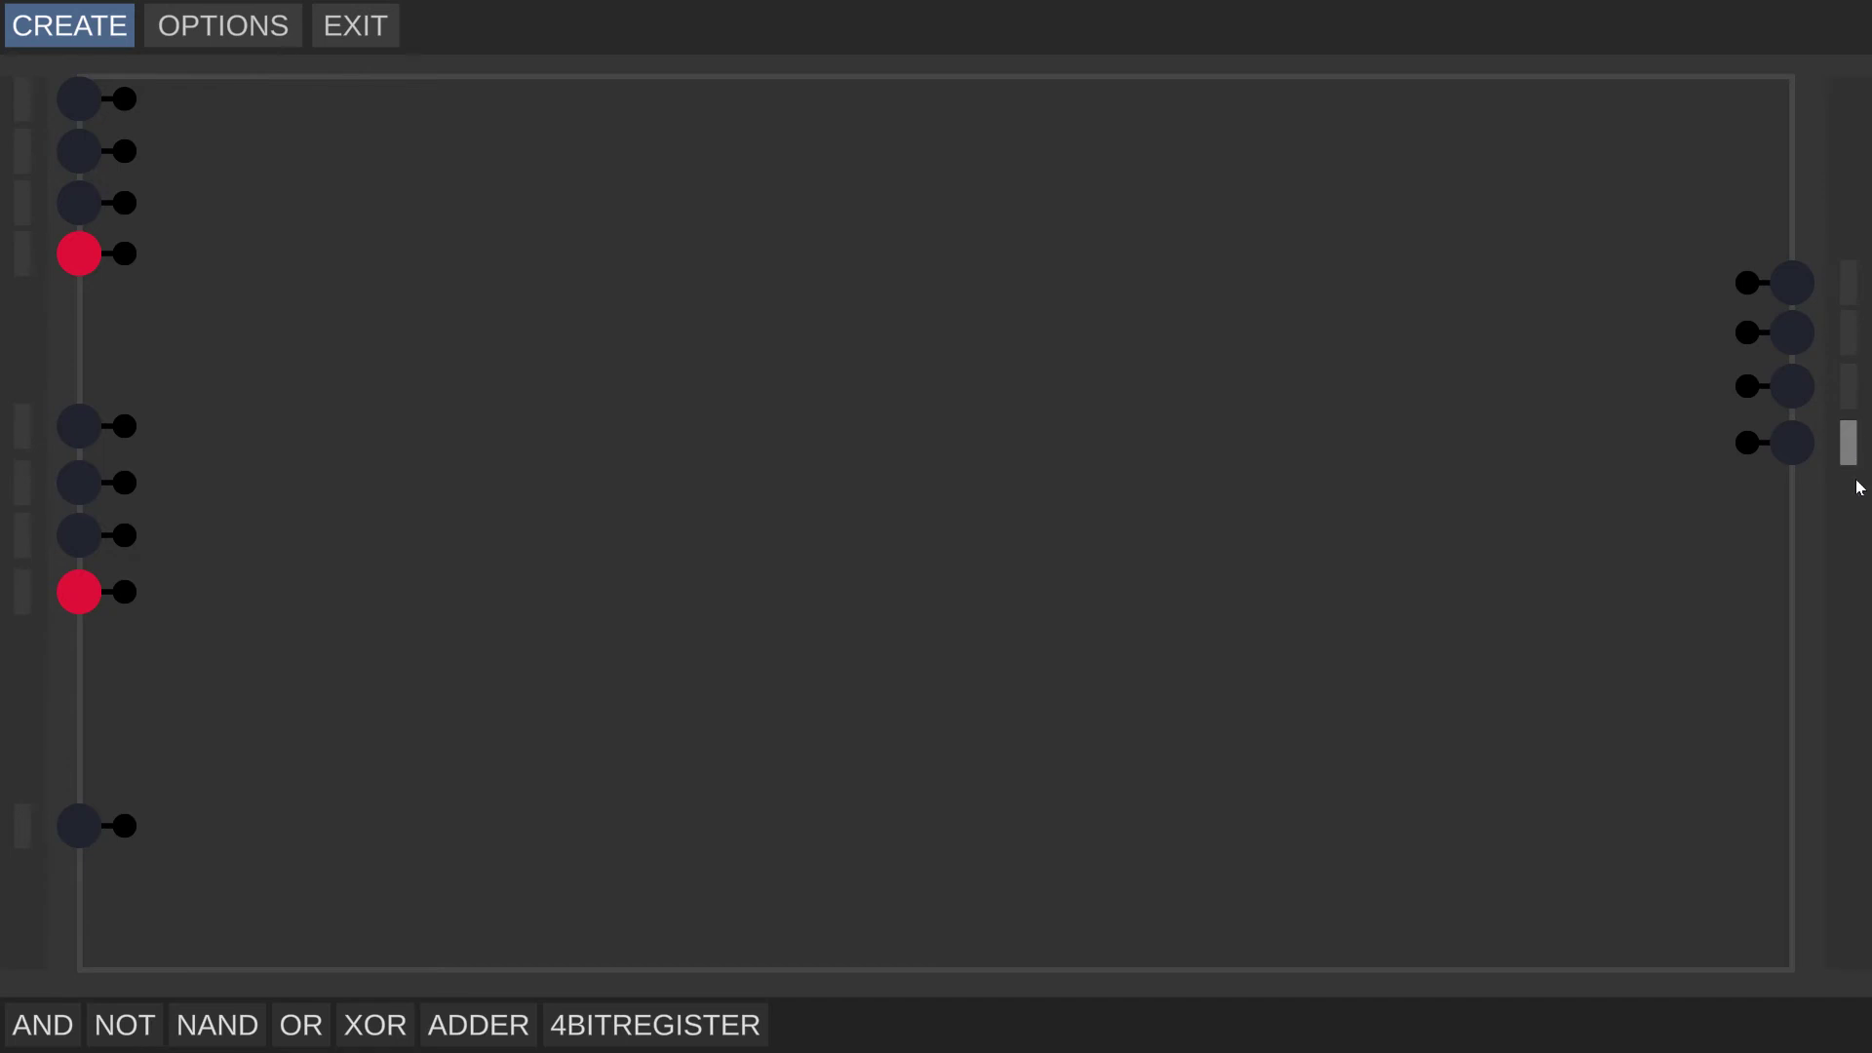
- Add a separate output below the group of four and name it Carry
click(1858, 620)
text(Carry)
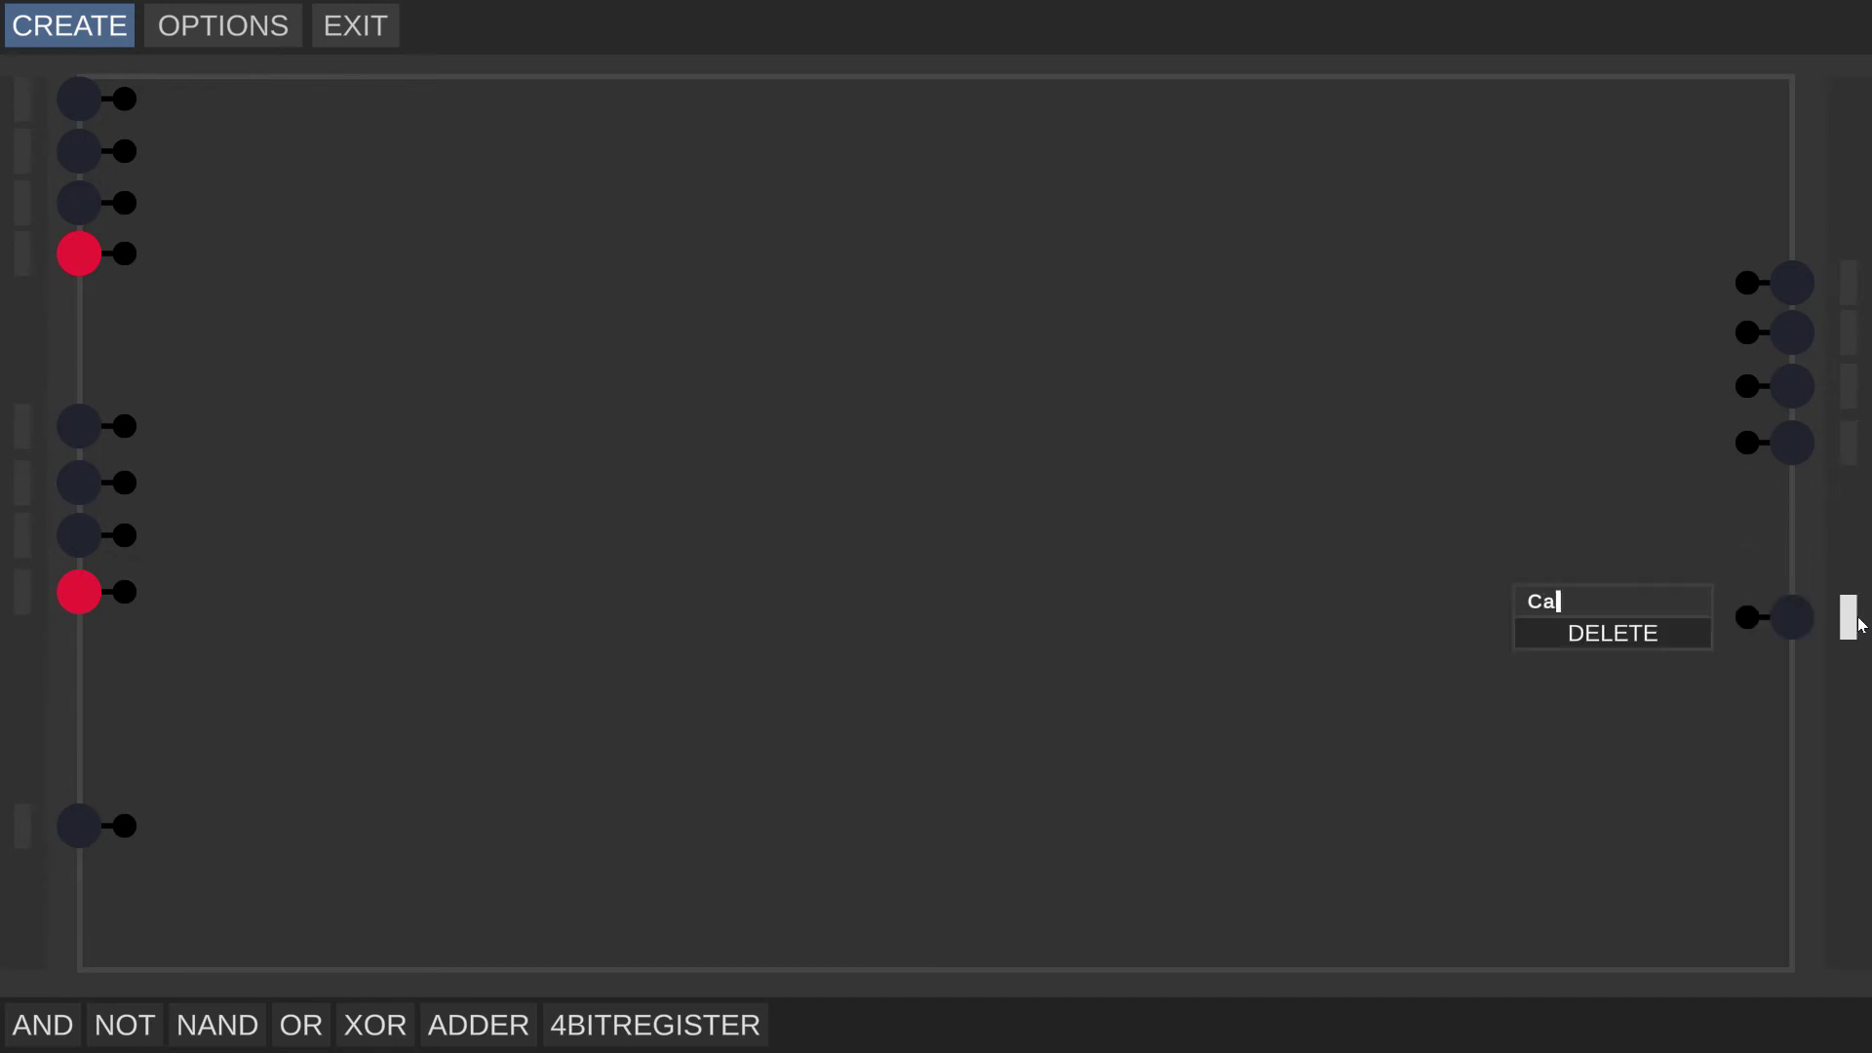
key(Return)
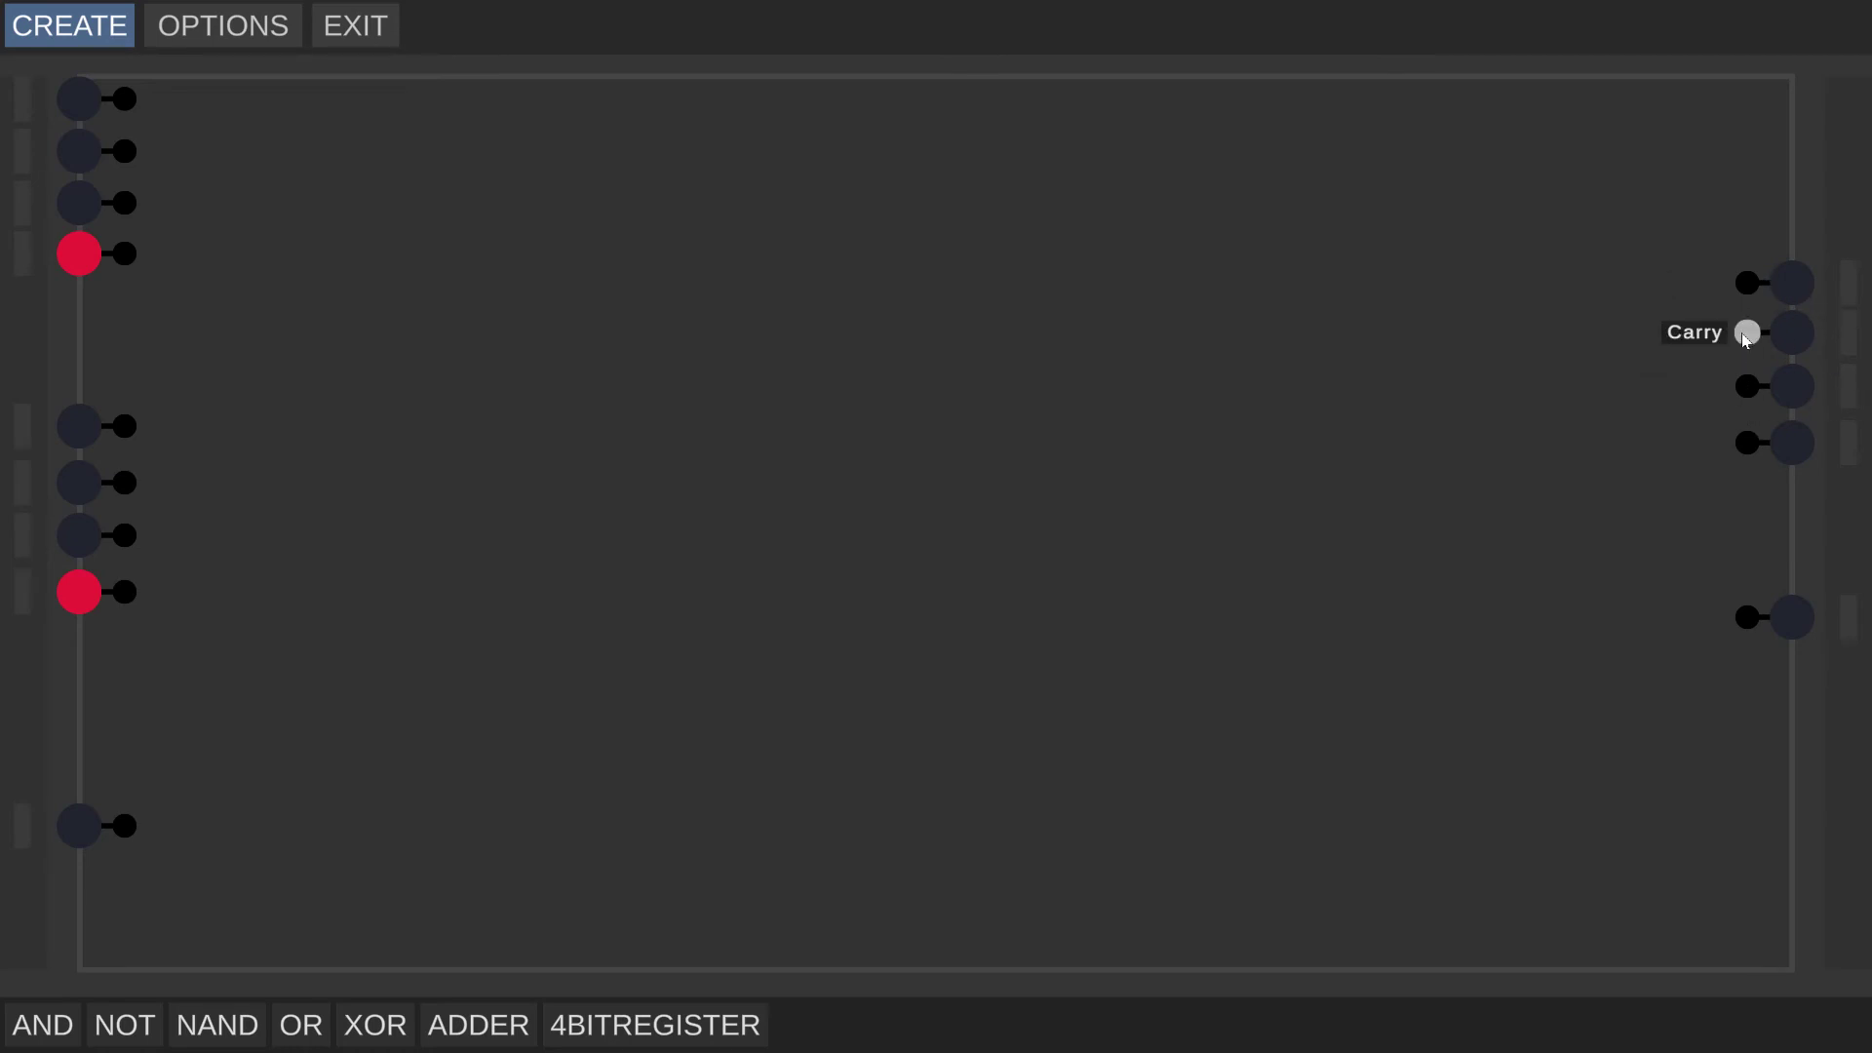
- Rename the Sum output as Output 1
click(1846, 282)
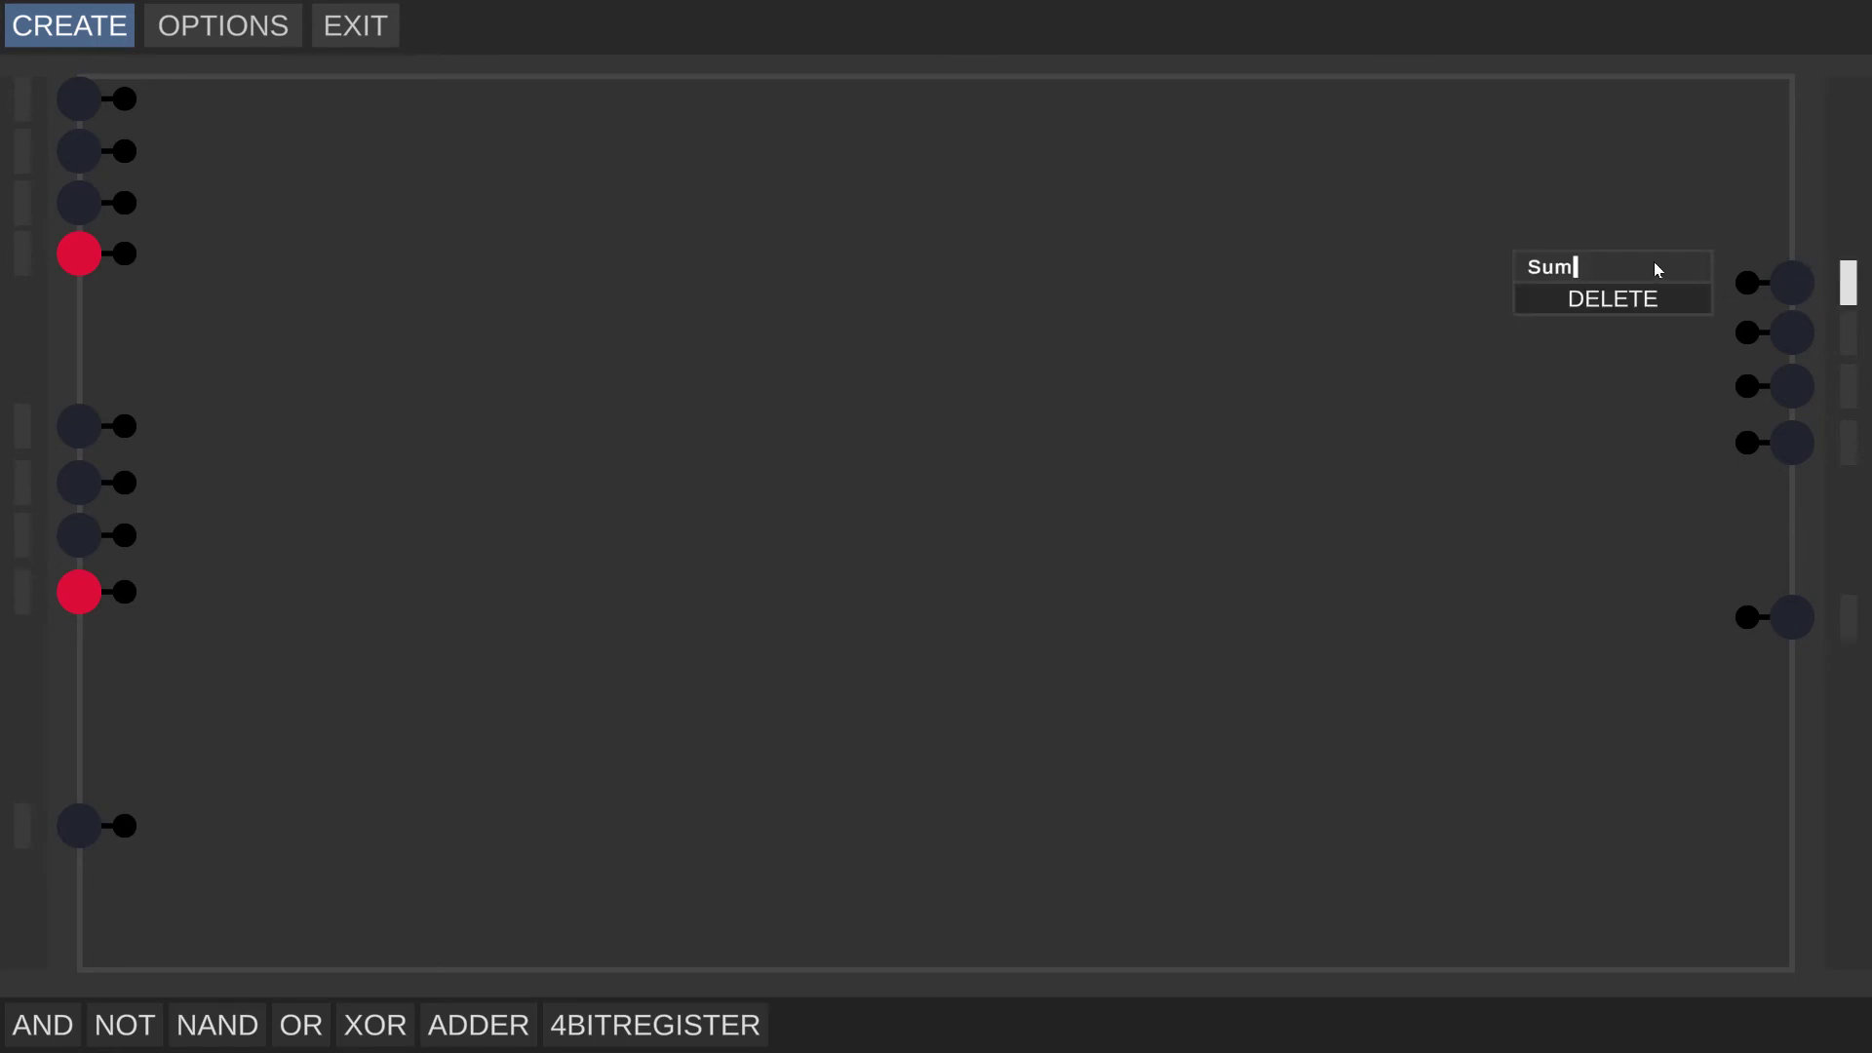
key(BackSpace)
key(BackSpace)
key(BackSpace)
text(Output 1)
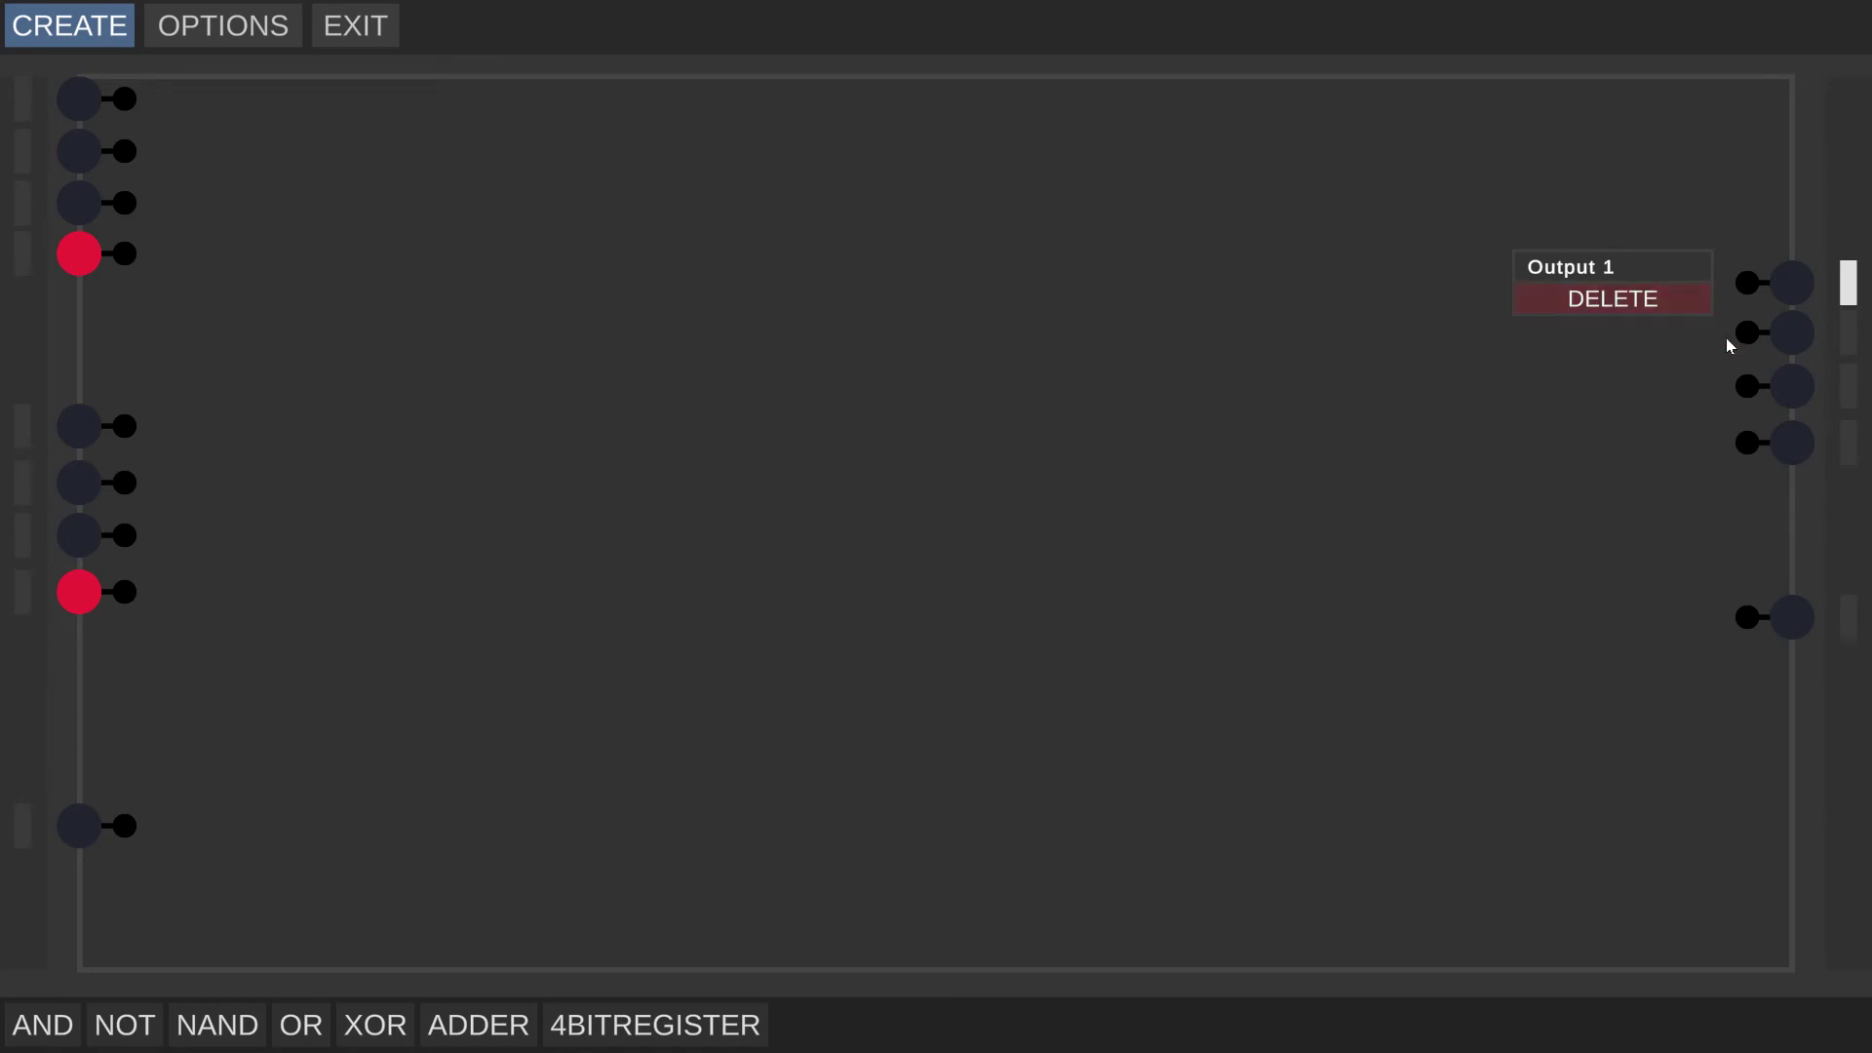
- Replace the Carry name of the second output in the group of four with an Output name
click(1848, 333)
key(BackSpace)
key(BackSpace)
key(BackSpace)
key(BackSpace)
key(BackSpace)
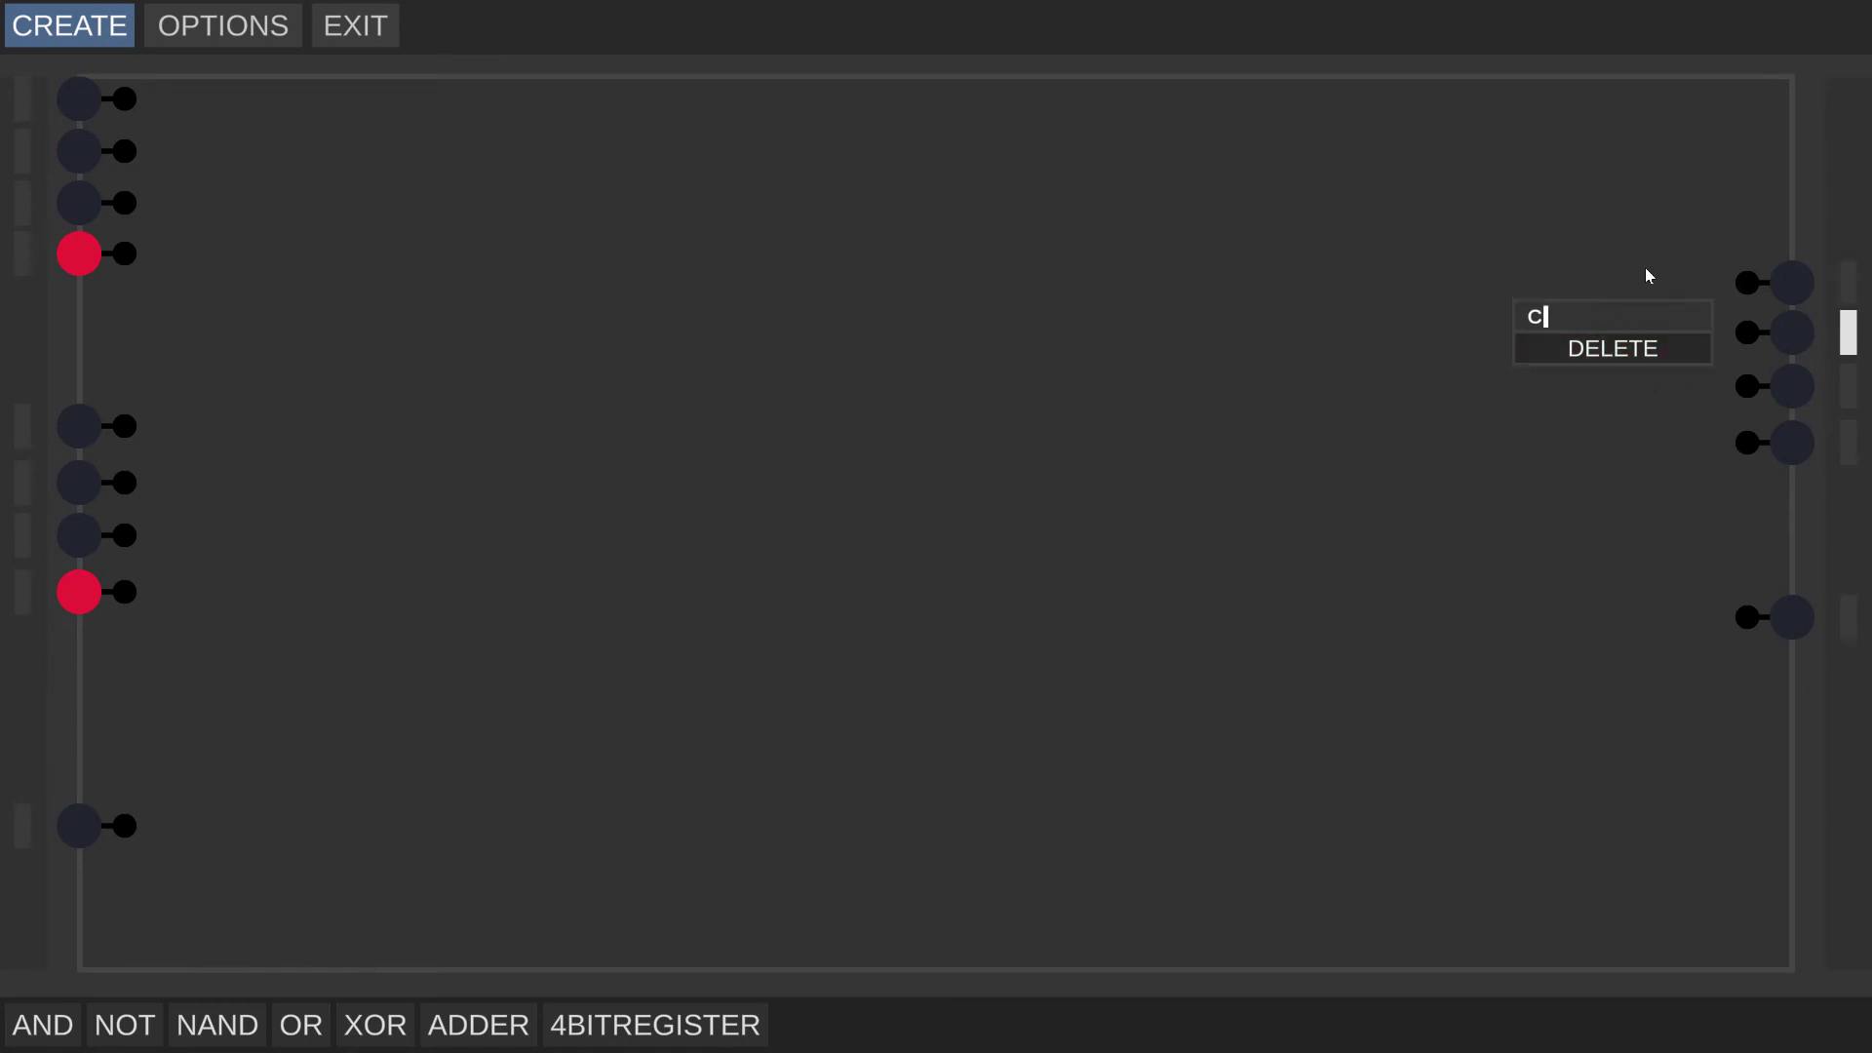
text(Output)
key(Return)
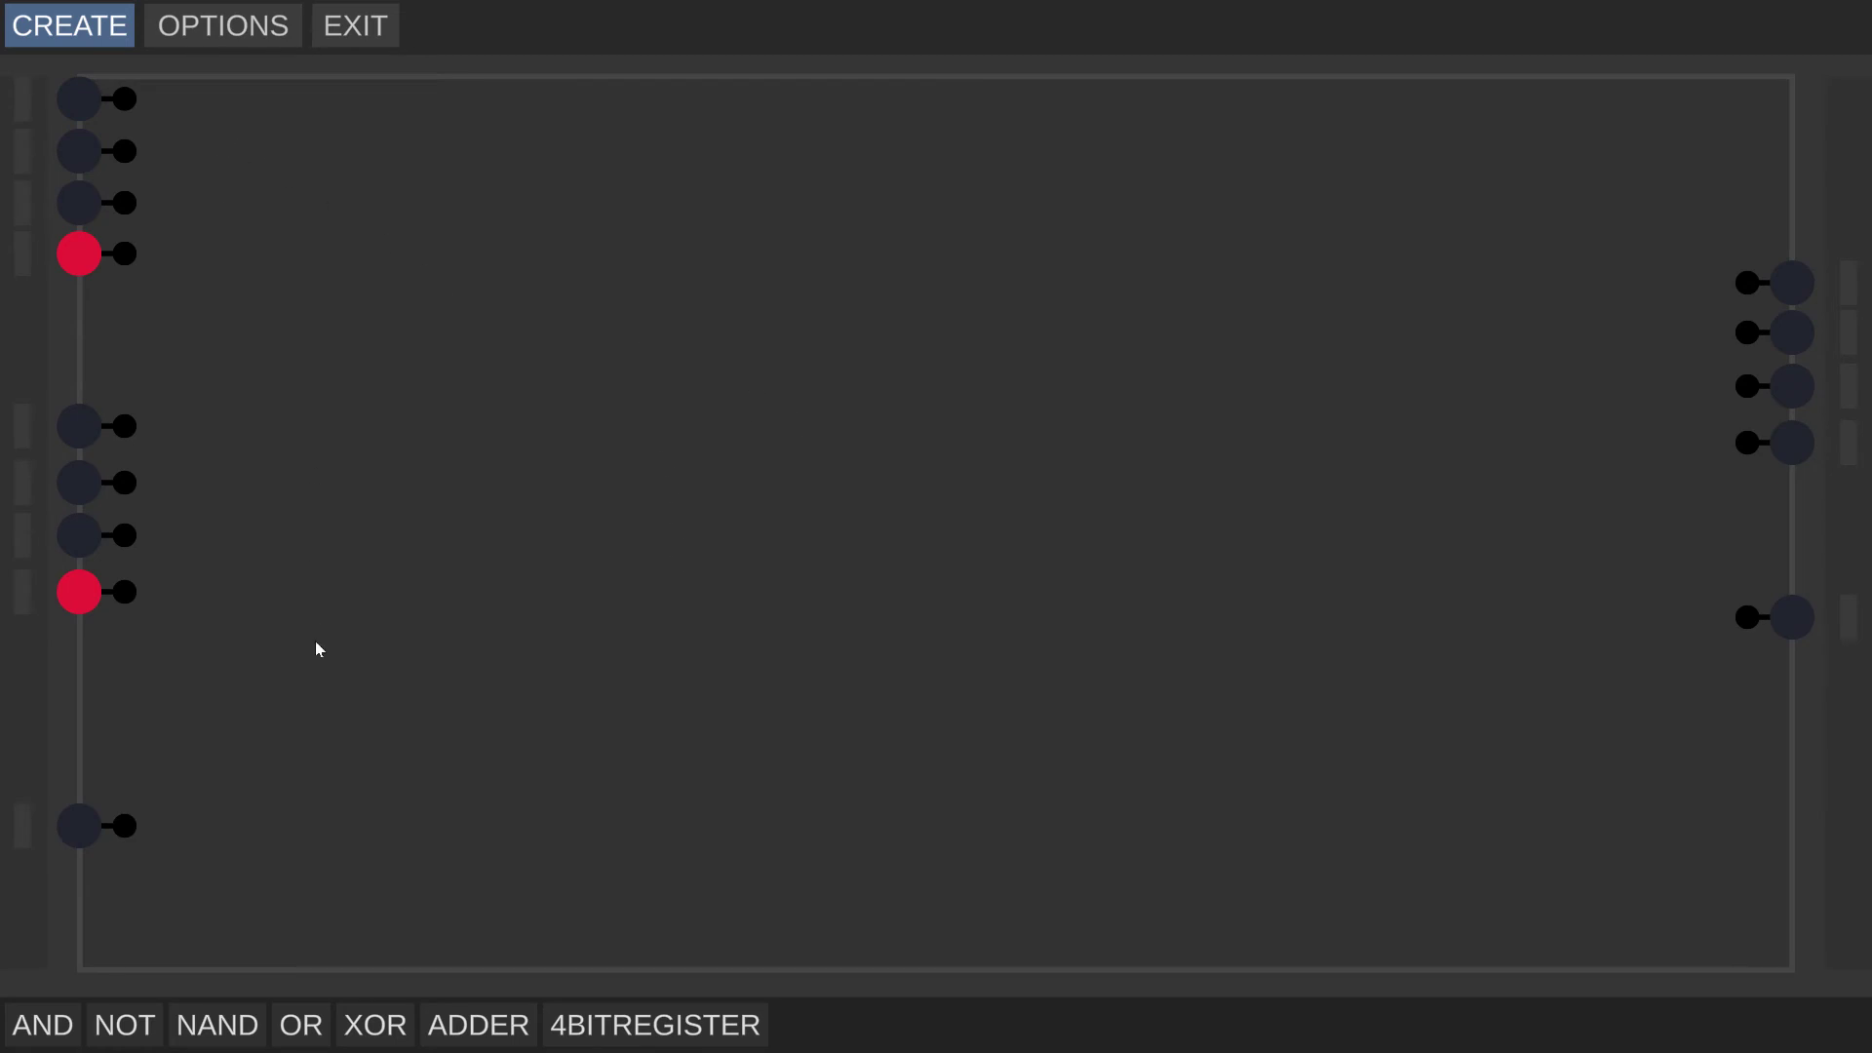
- Switch off Input 8 and Input 4, and place four ADDER chips in a rising diagonal across the middle of the workspace
click(66, 608)
click(82, 258)
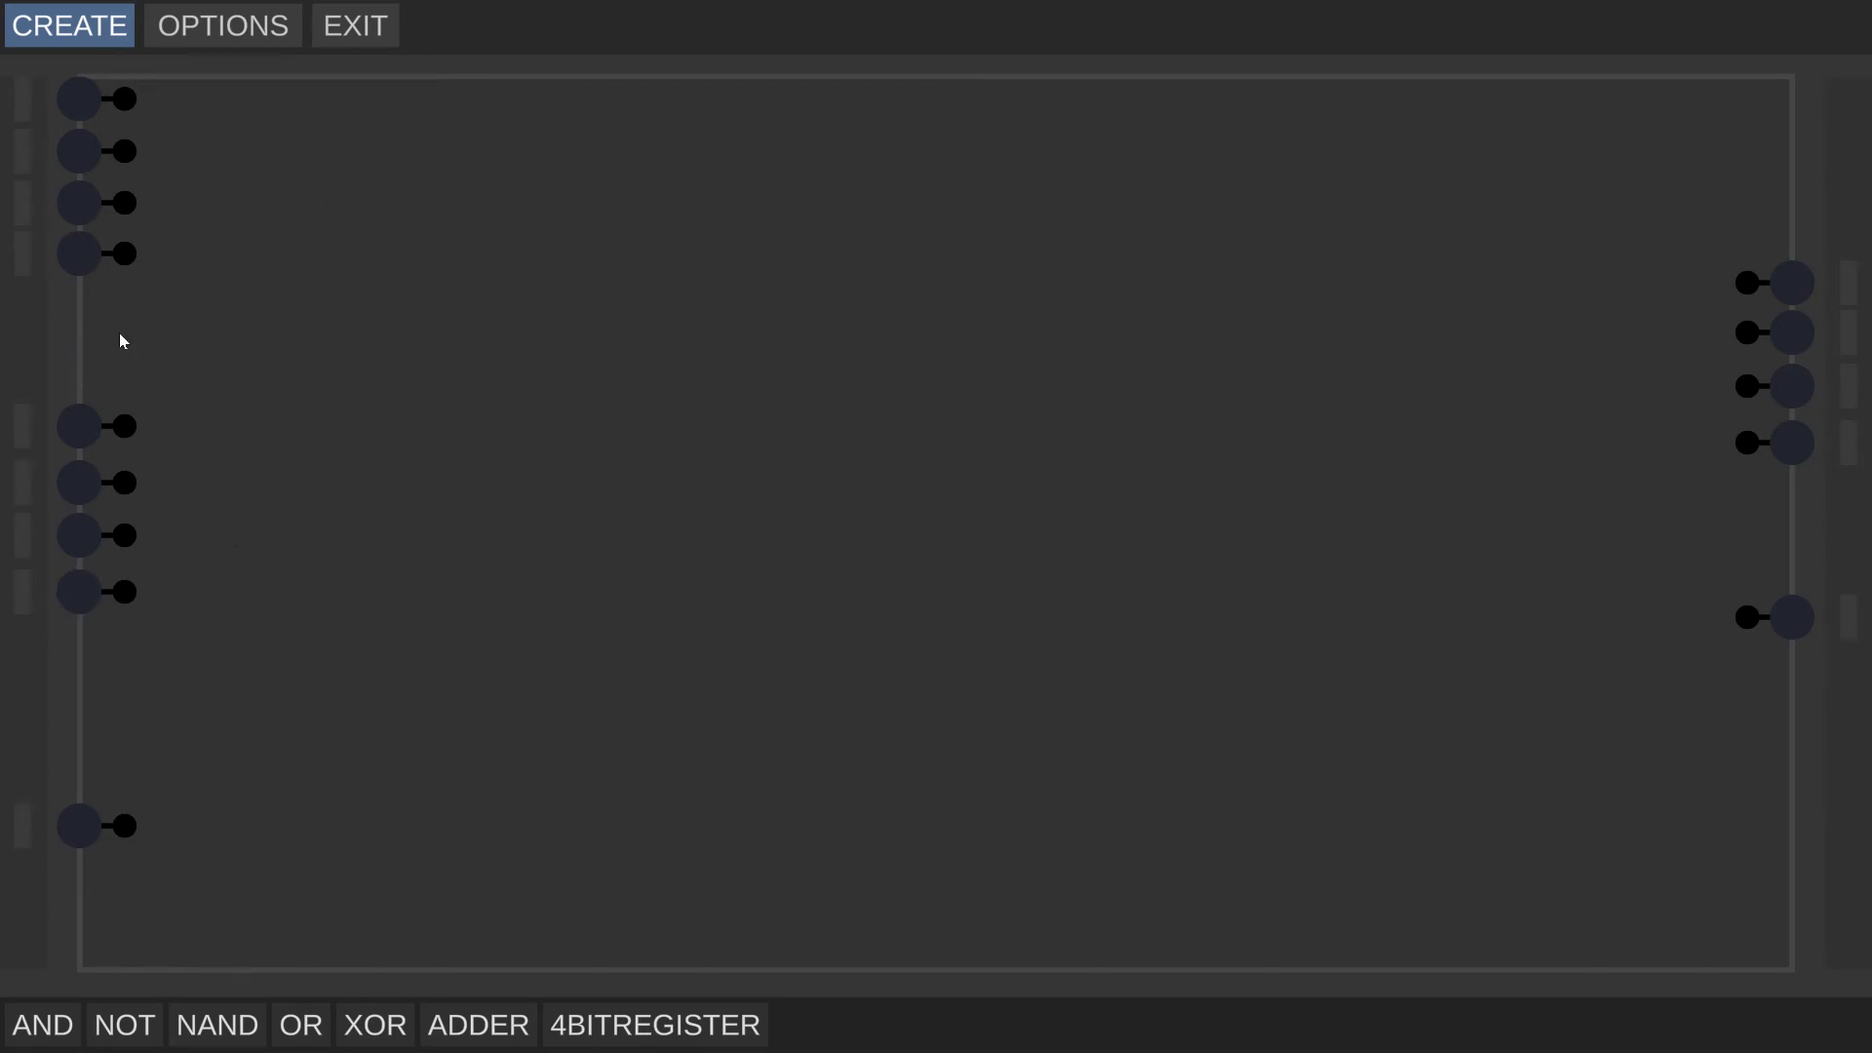
drag(474, 1028, 506, 781)
drag(512, 1025, 716, 662)
drag(477, 1024, 1145, 410)
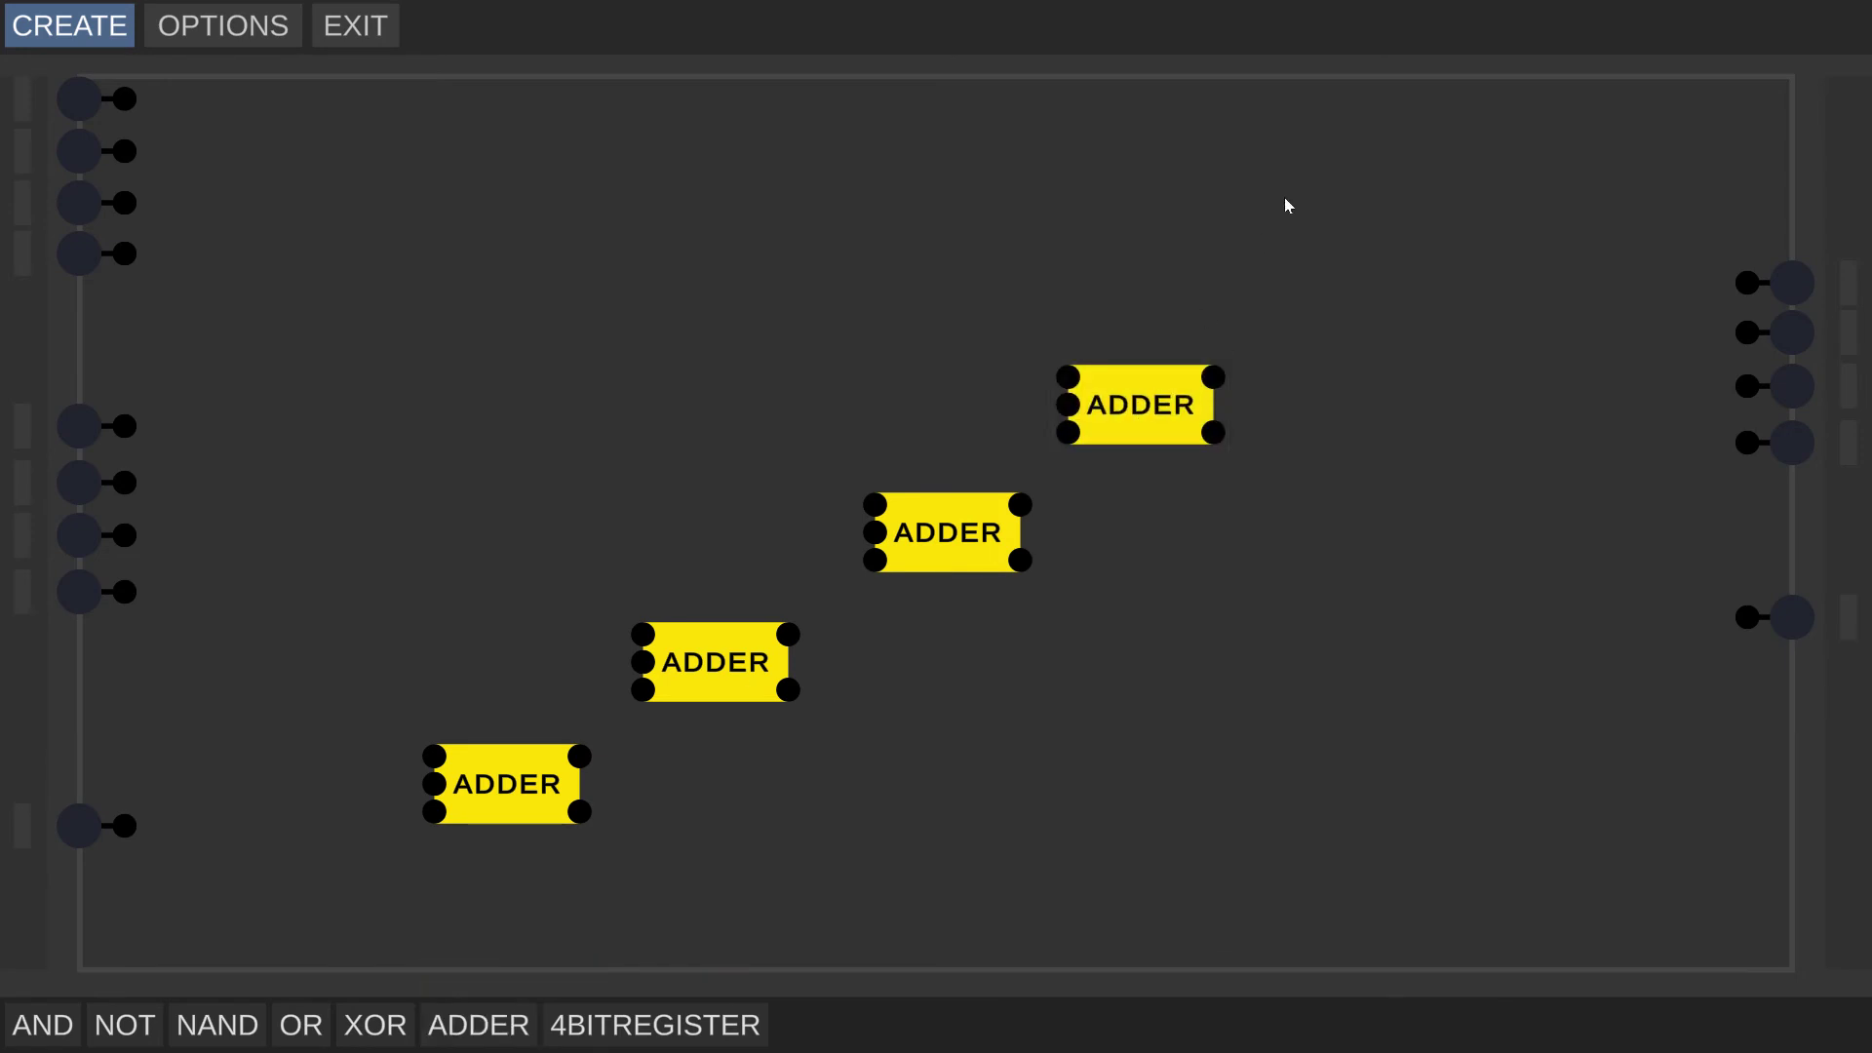
drag(1351, 272, 319, 914)
drag(477, 798, 513, 677)
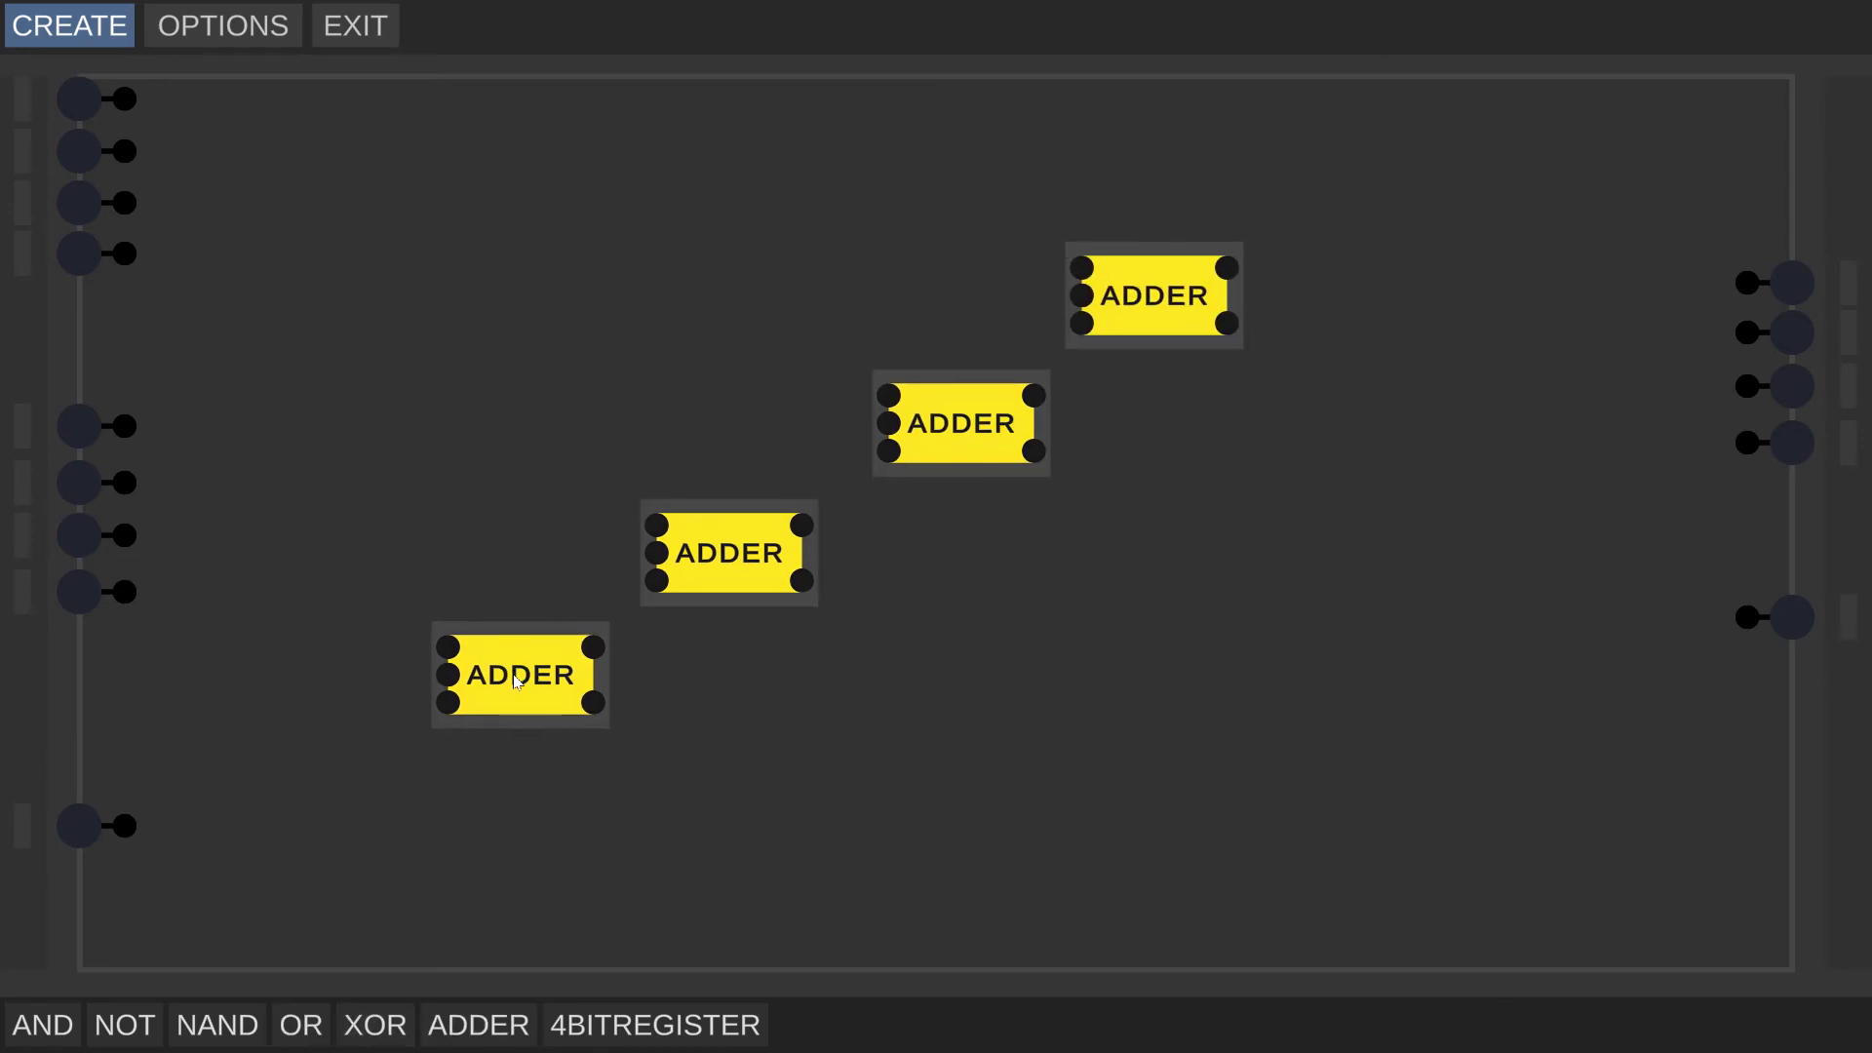
- Shift the second-lowest ADDER slightly up and right, and wire the separate carry input at the lower left to Input 3 of the lowest ADDER
click(876, 733)
drag(730, 524, 739, 513)
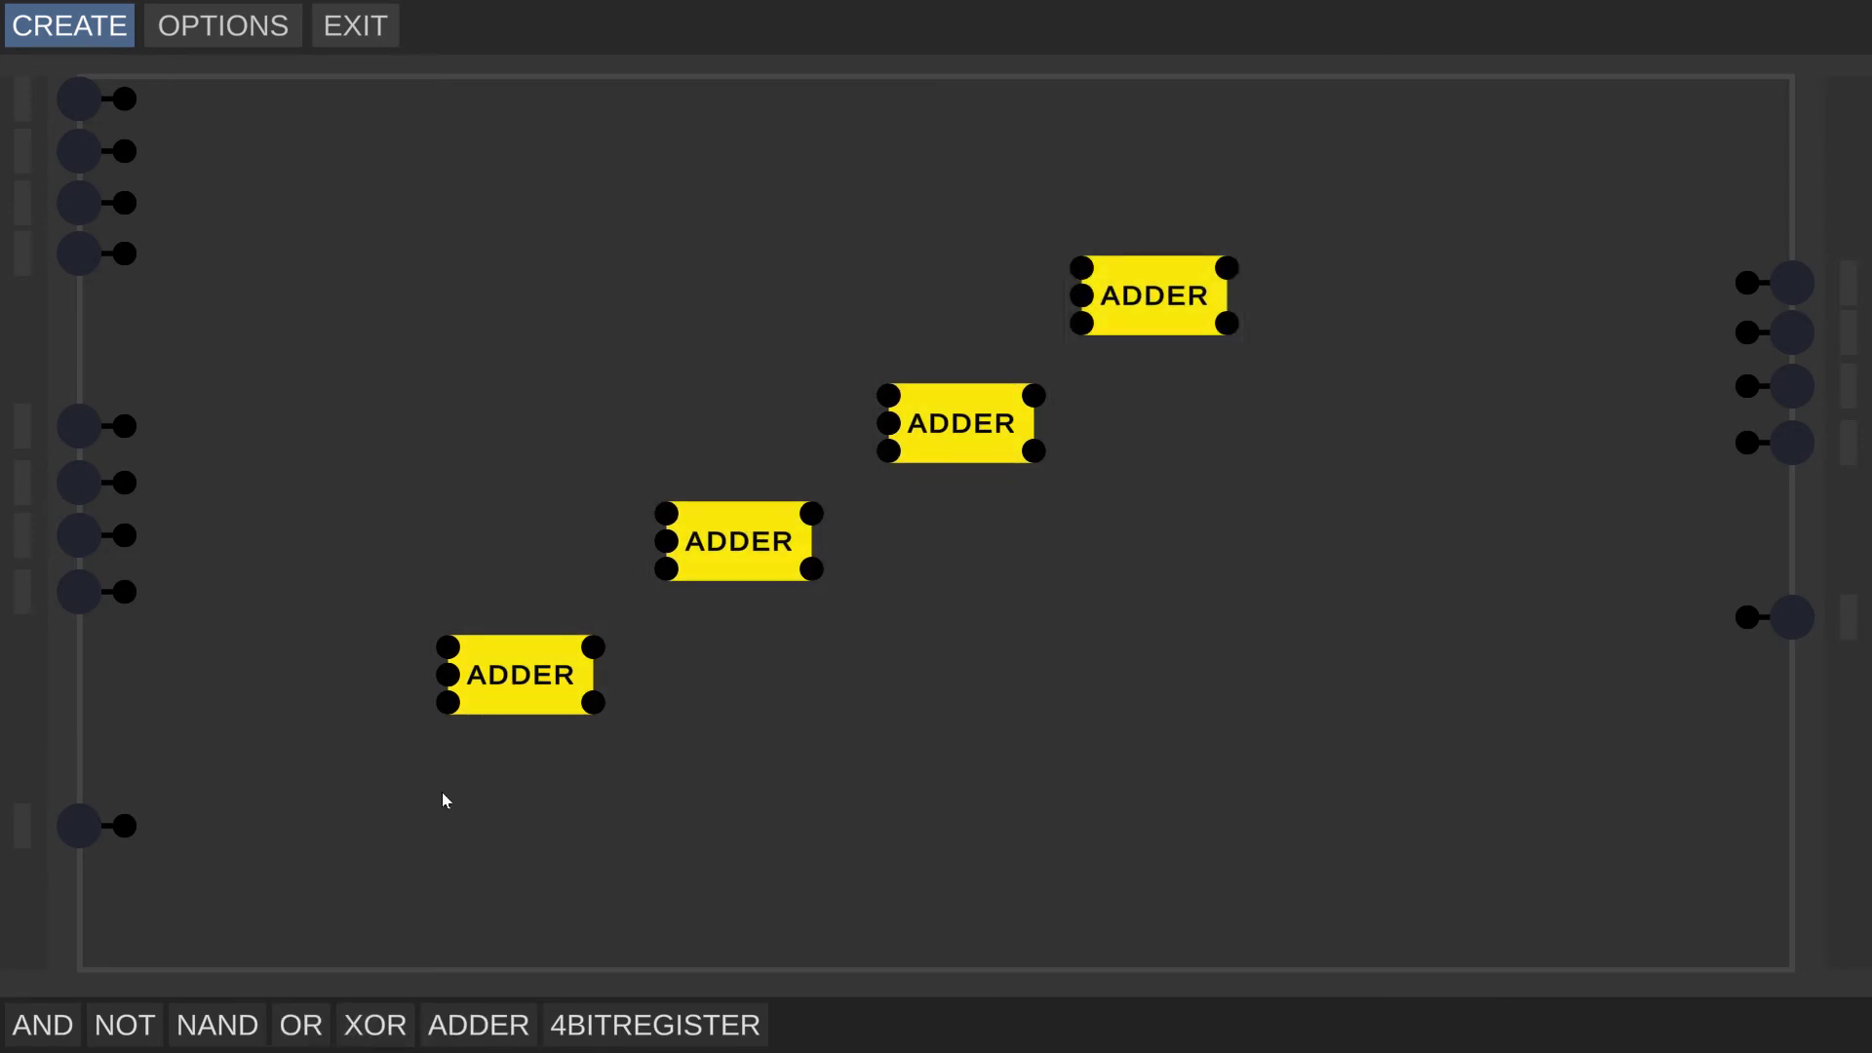
drag(124, 825, 214, 821)
drag(359, 822, 374, 834)
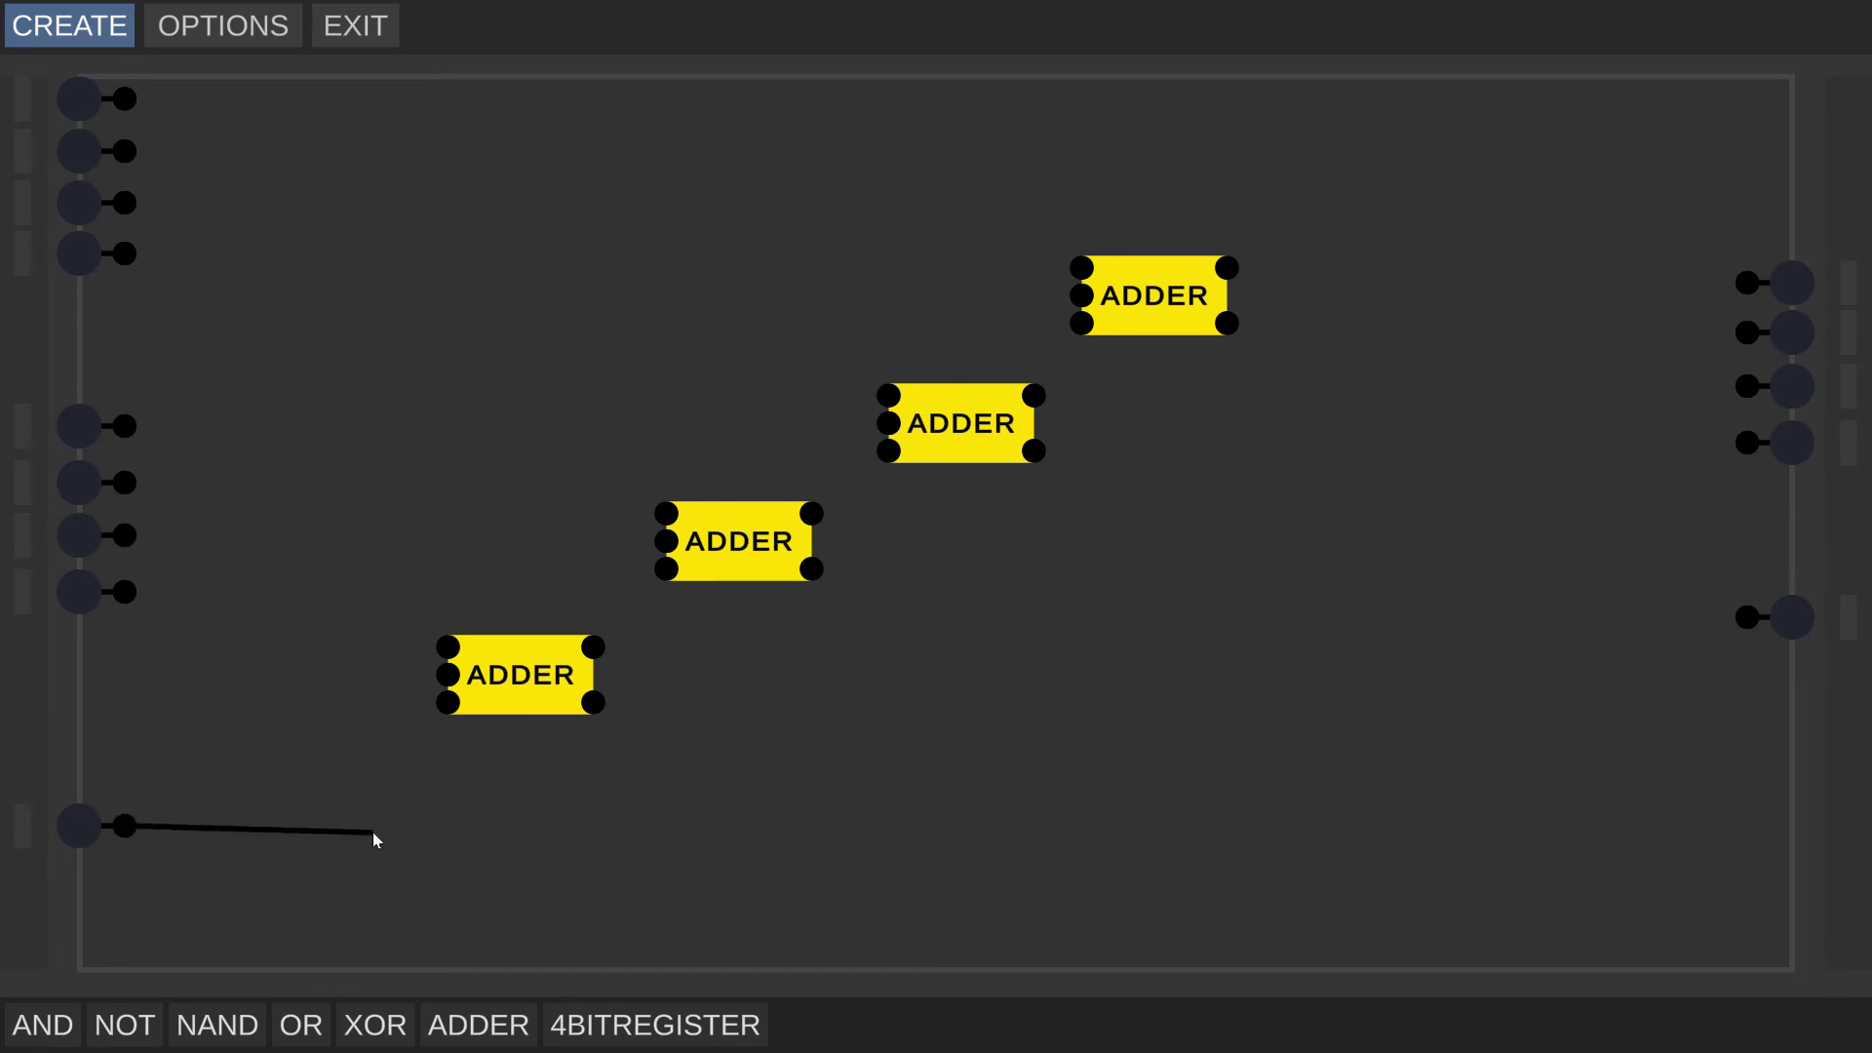
drag(383, 719, 447, 702)
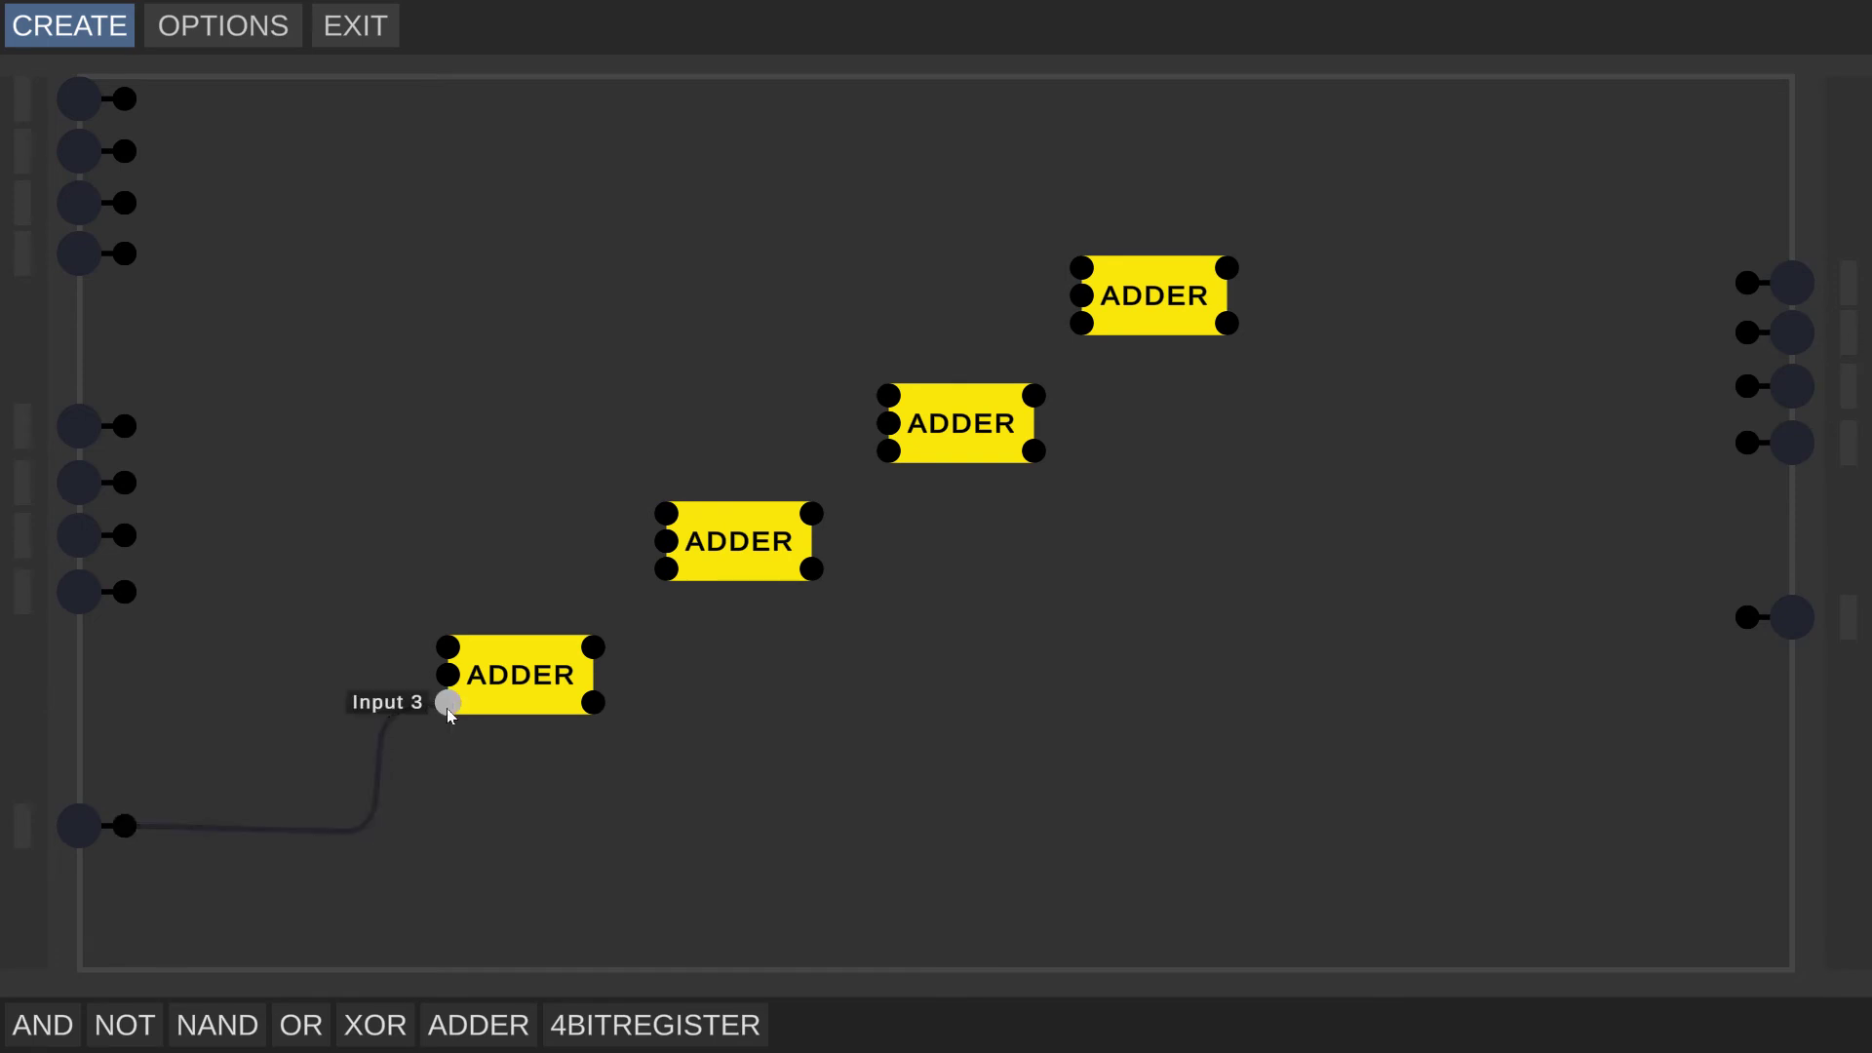
- Chain the four ADDER chips by wiring each lower chip's Carry output to the third input of the next chip up the diagonal
drag(594, 701, 656, 704)
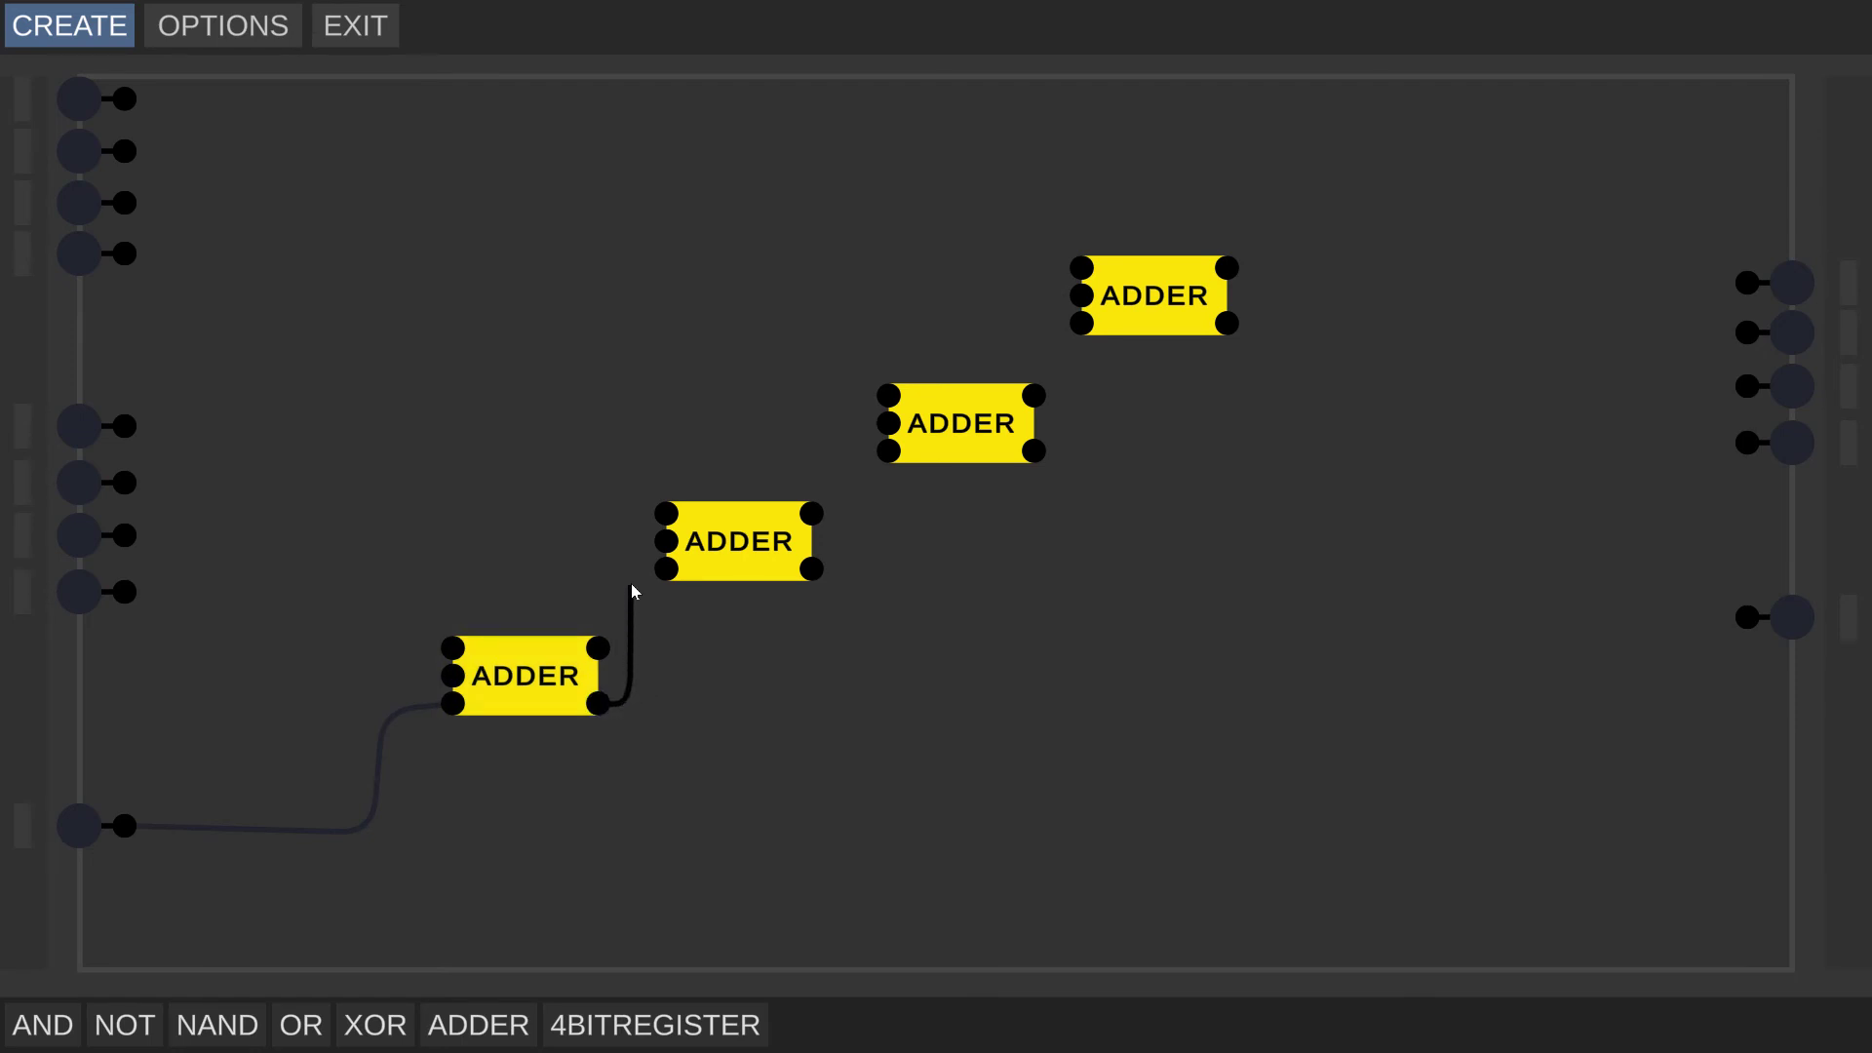
drag(632, 585, 666, 568)
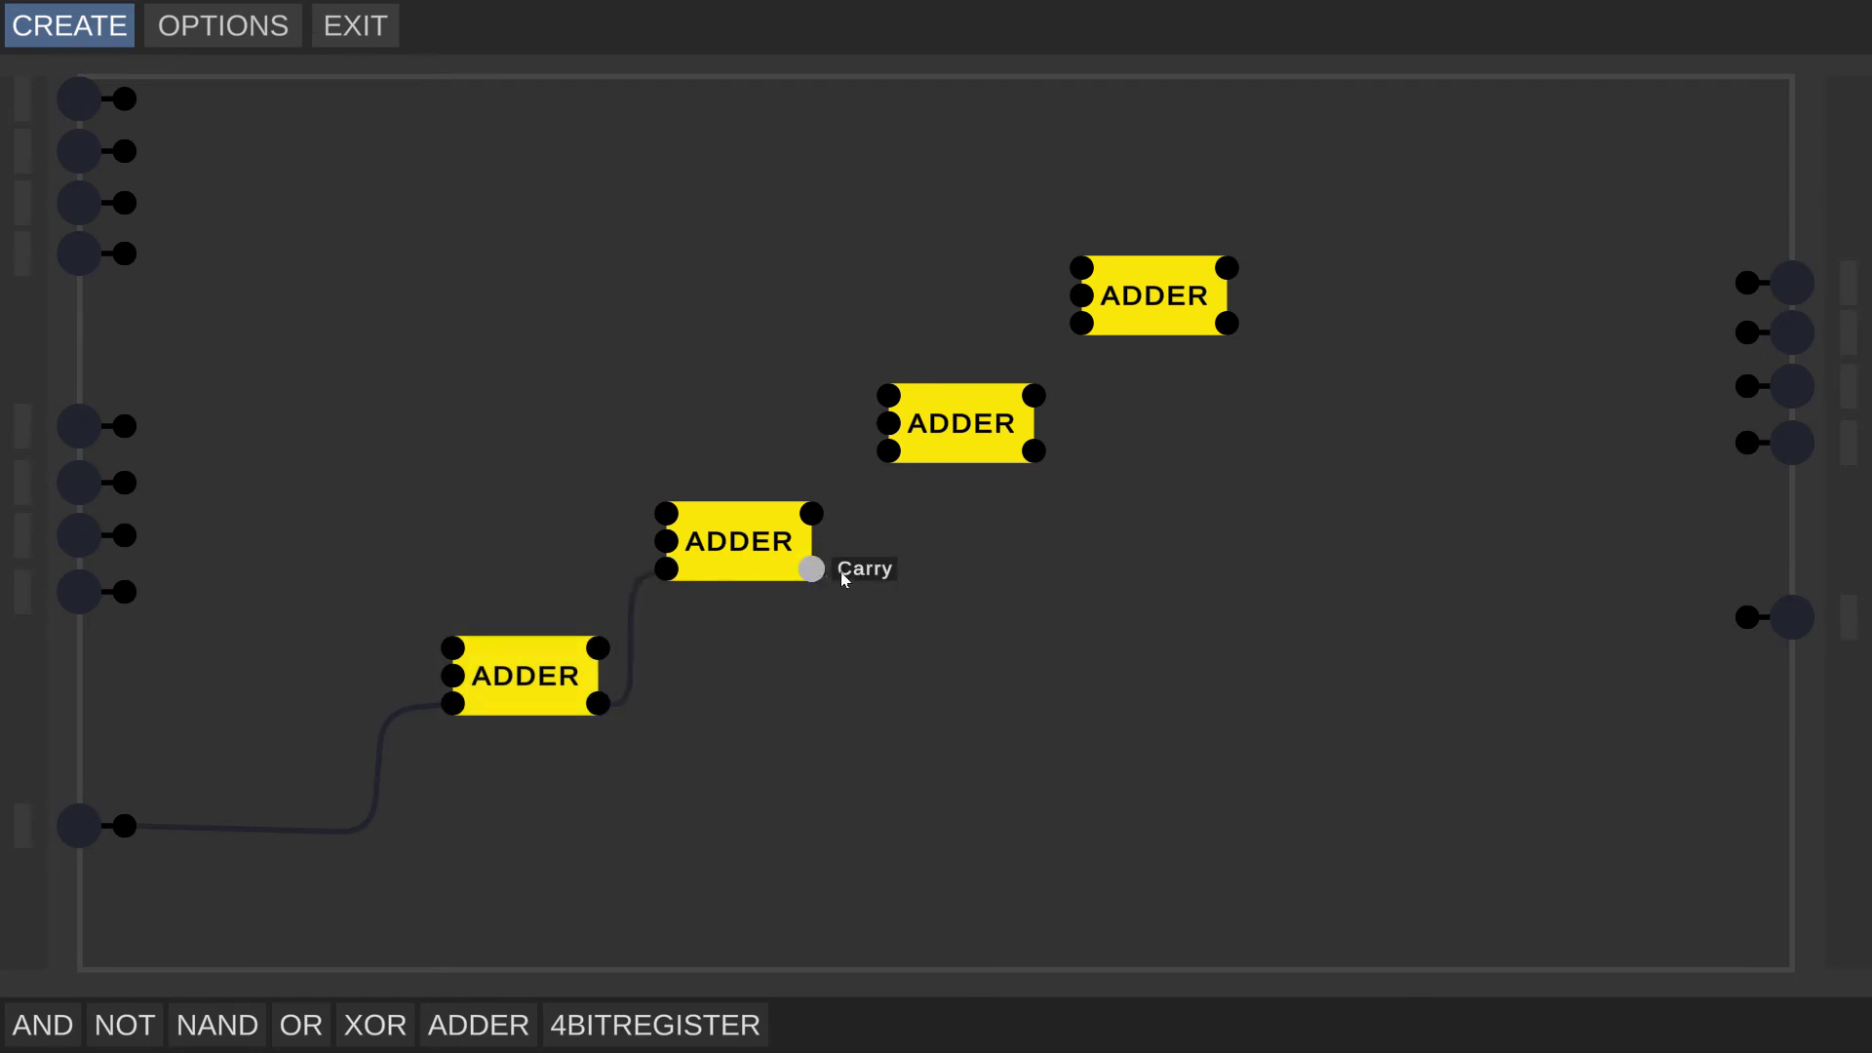
drag(845, 577, 888, 451)
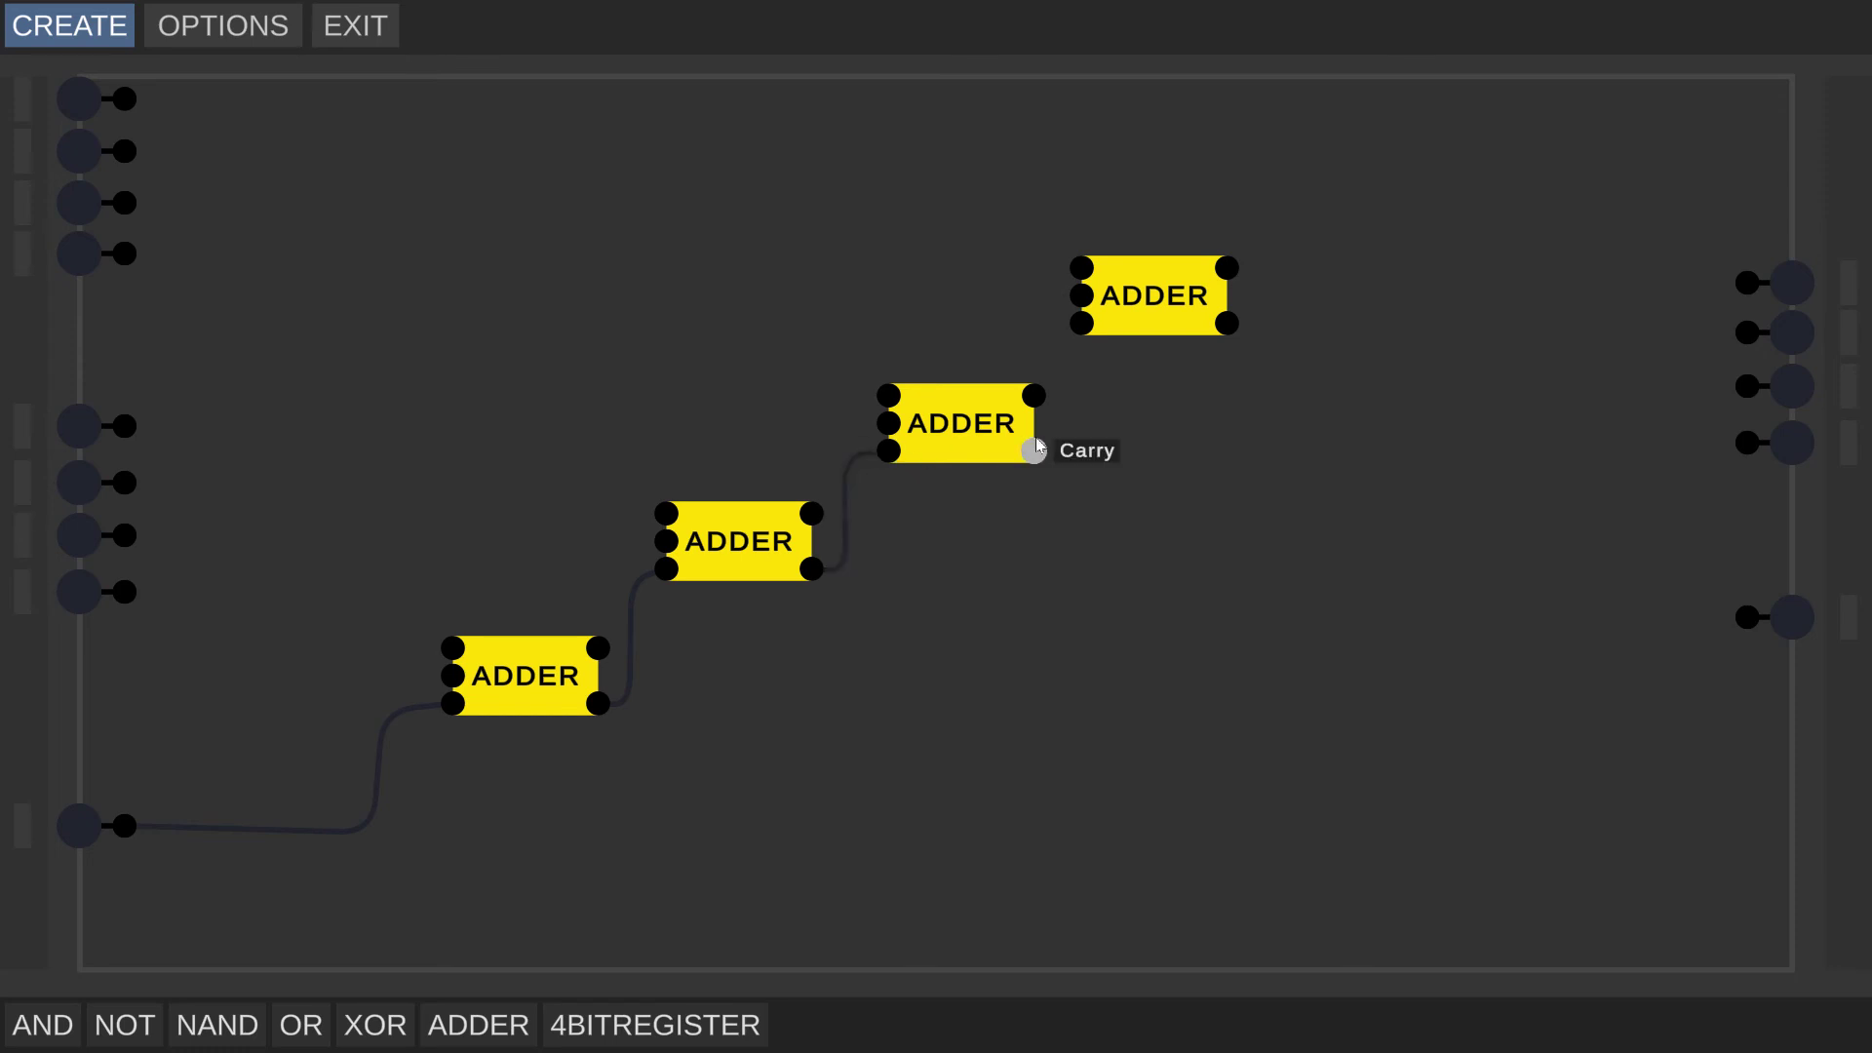
drag(1078, 460, 1080, 322)
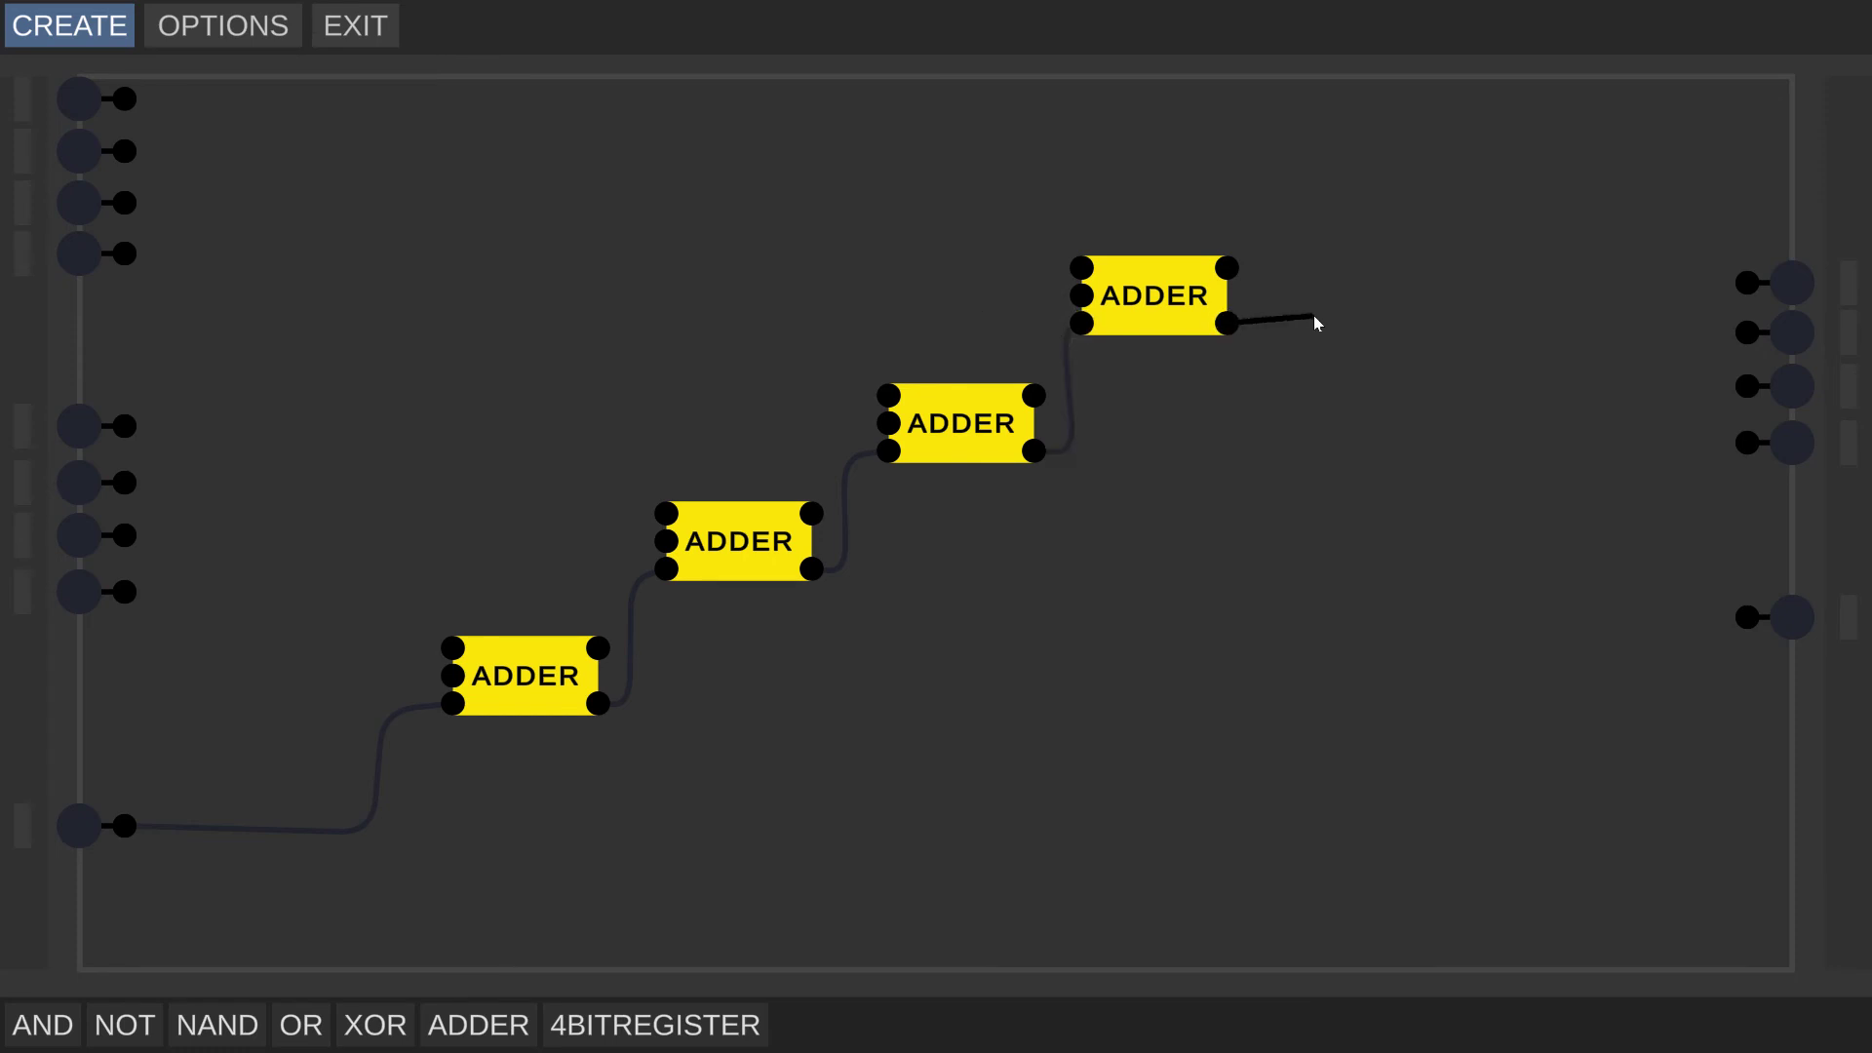